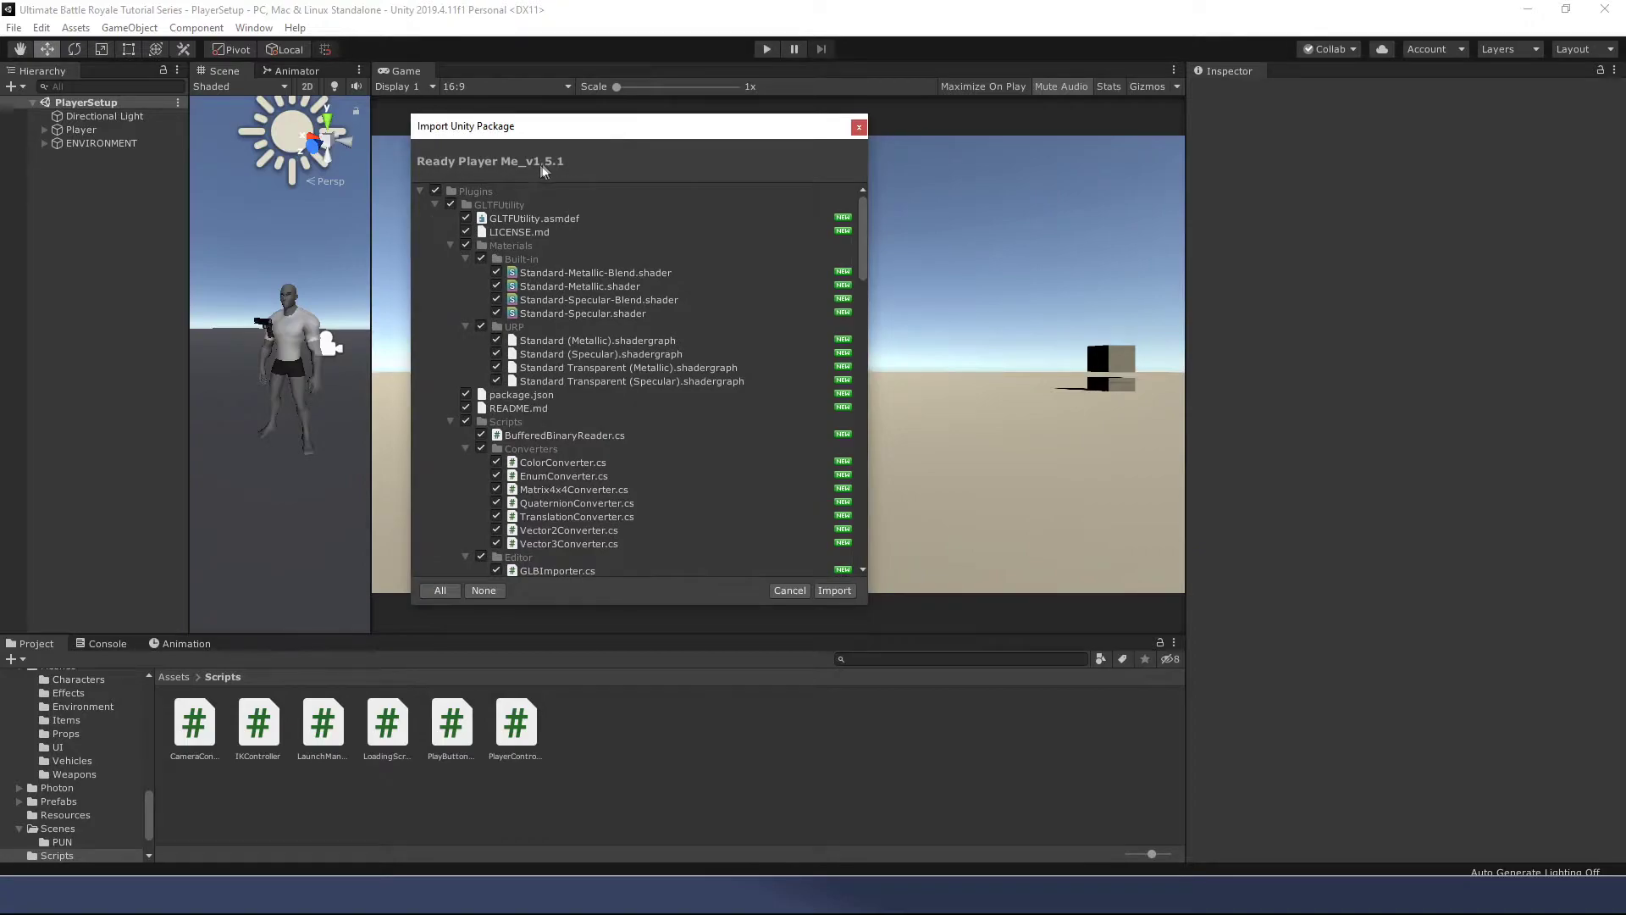
# Step: Review the contents of the Ready Player Me_v1.5.1 package and import all of its files into the project
pyautogui.moveTo(863, 220); pyautogui.dragTo(894, 523)
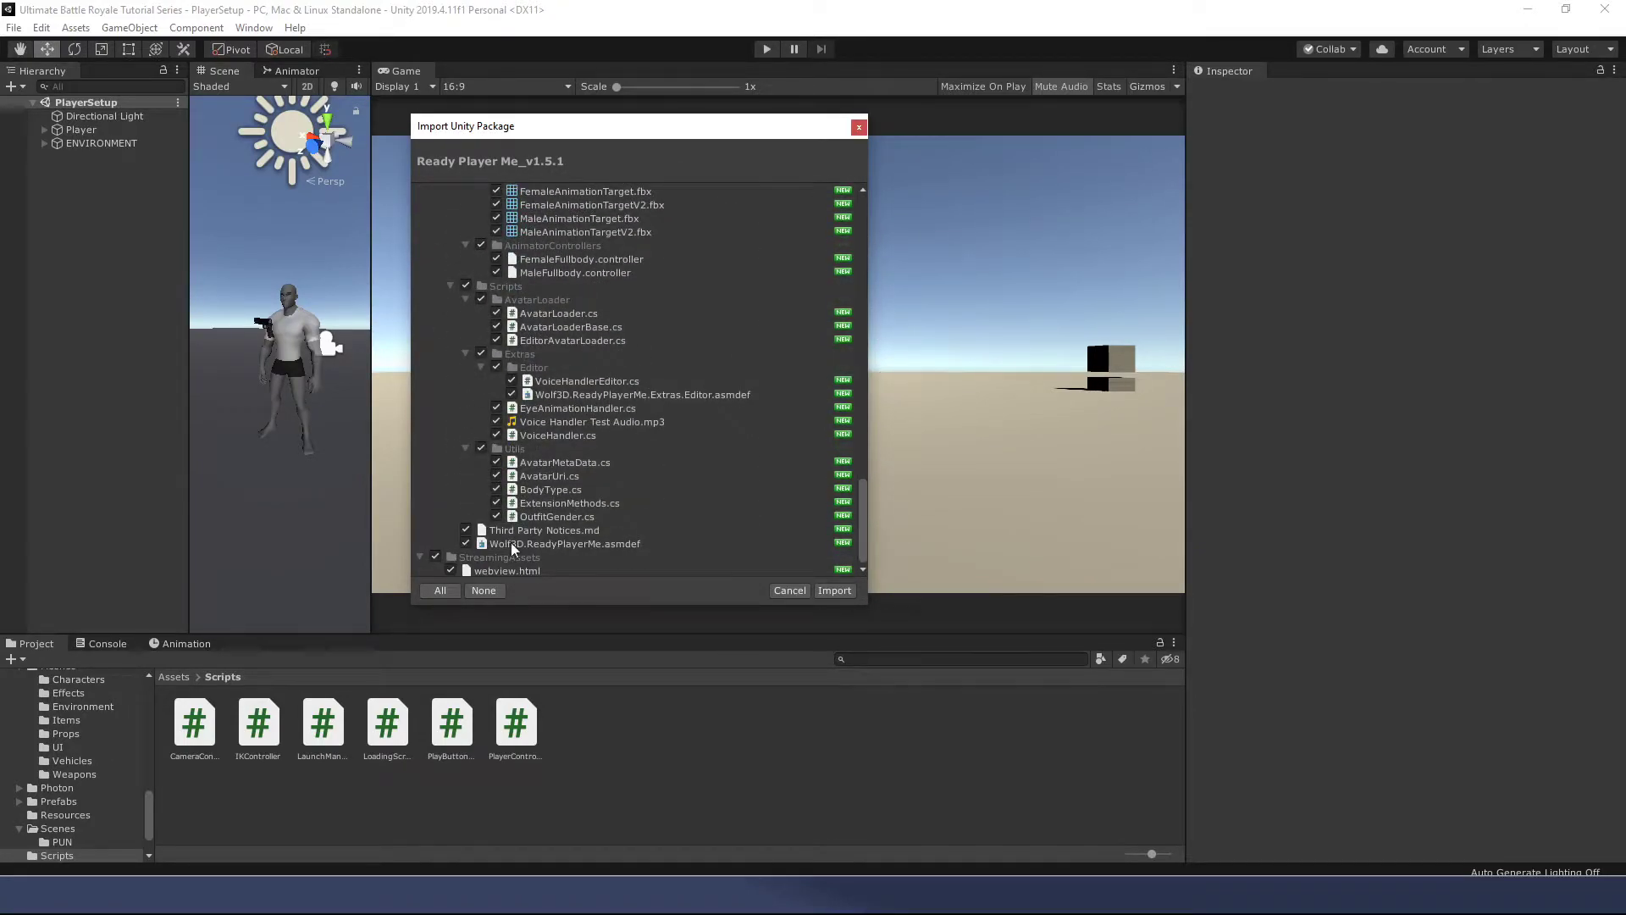
pyautogui.click(835, 591)
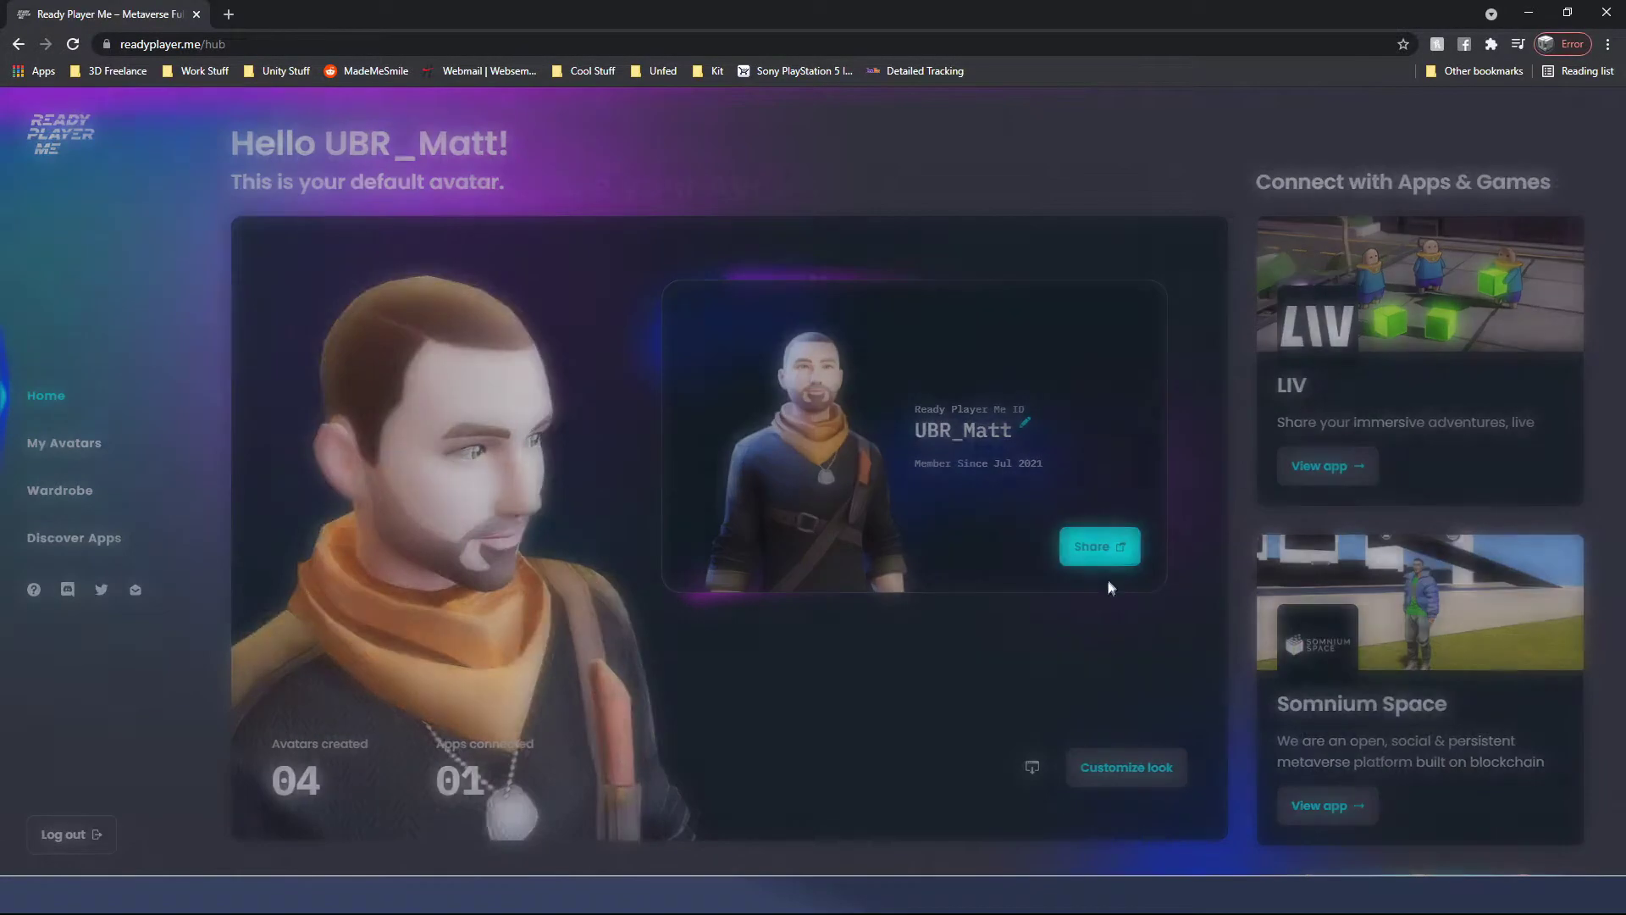
# Step: In the Ready Player Me hub, copy the .glb URL of the first avatar in the Ready Player Me collection
pyautogui.click(1104, 563)
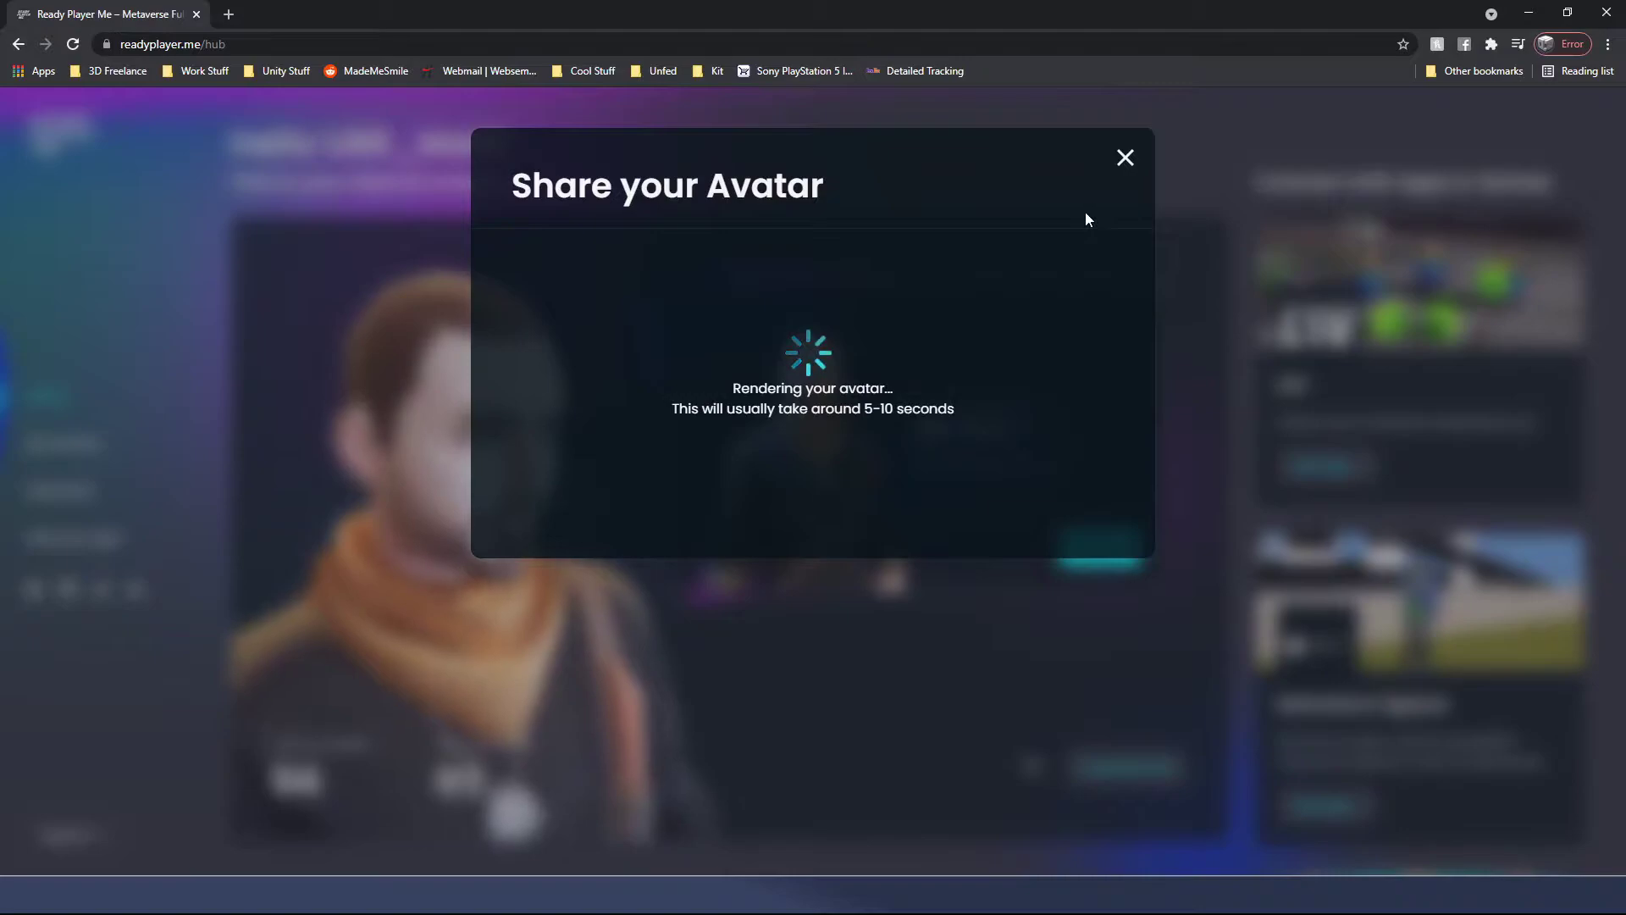
pyautogui.click(1127, 159)
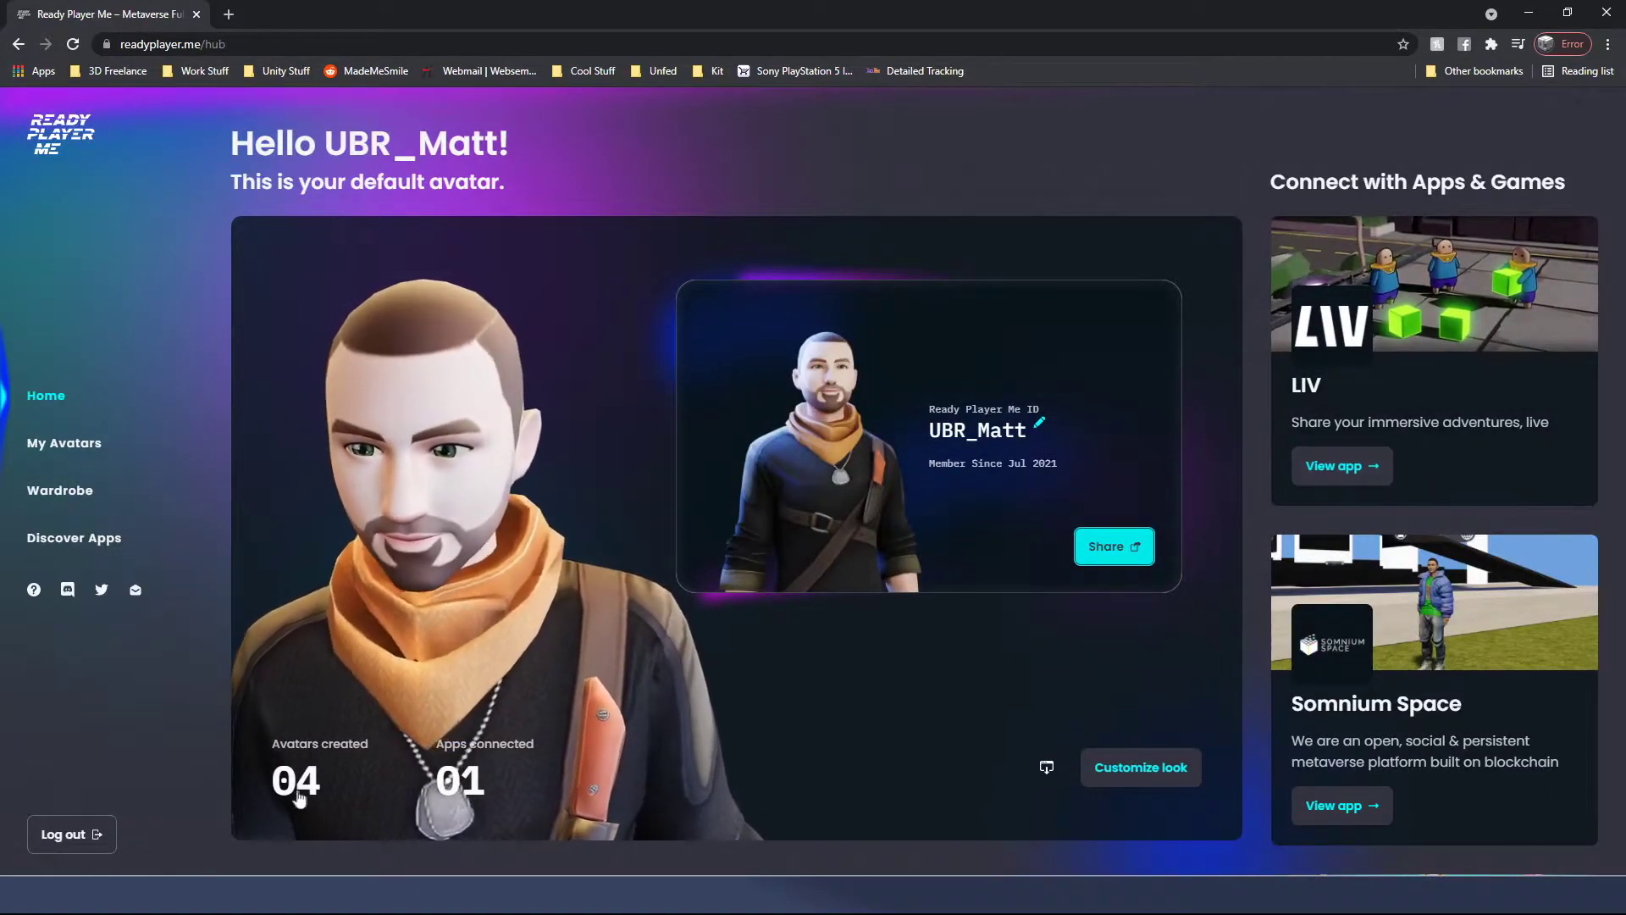
pyautogui.click(66, 444)
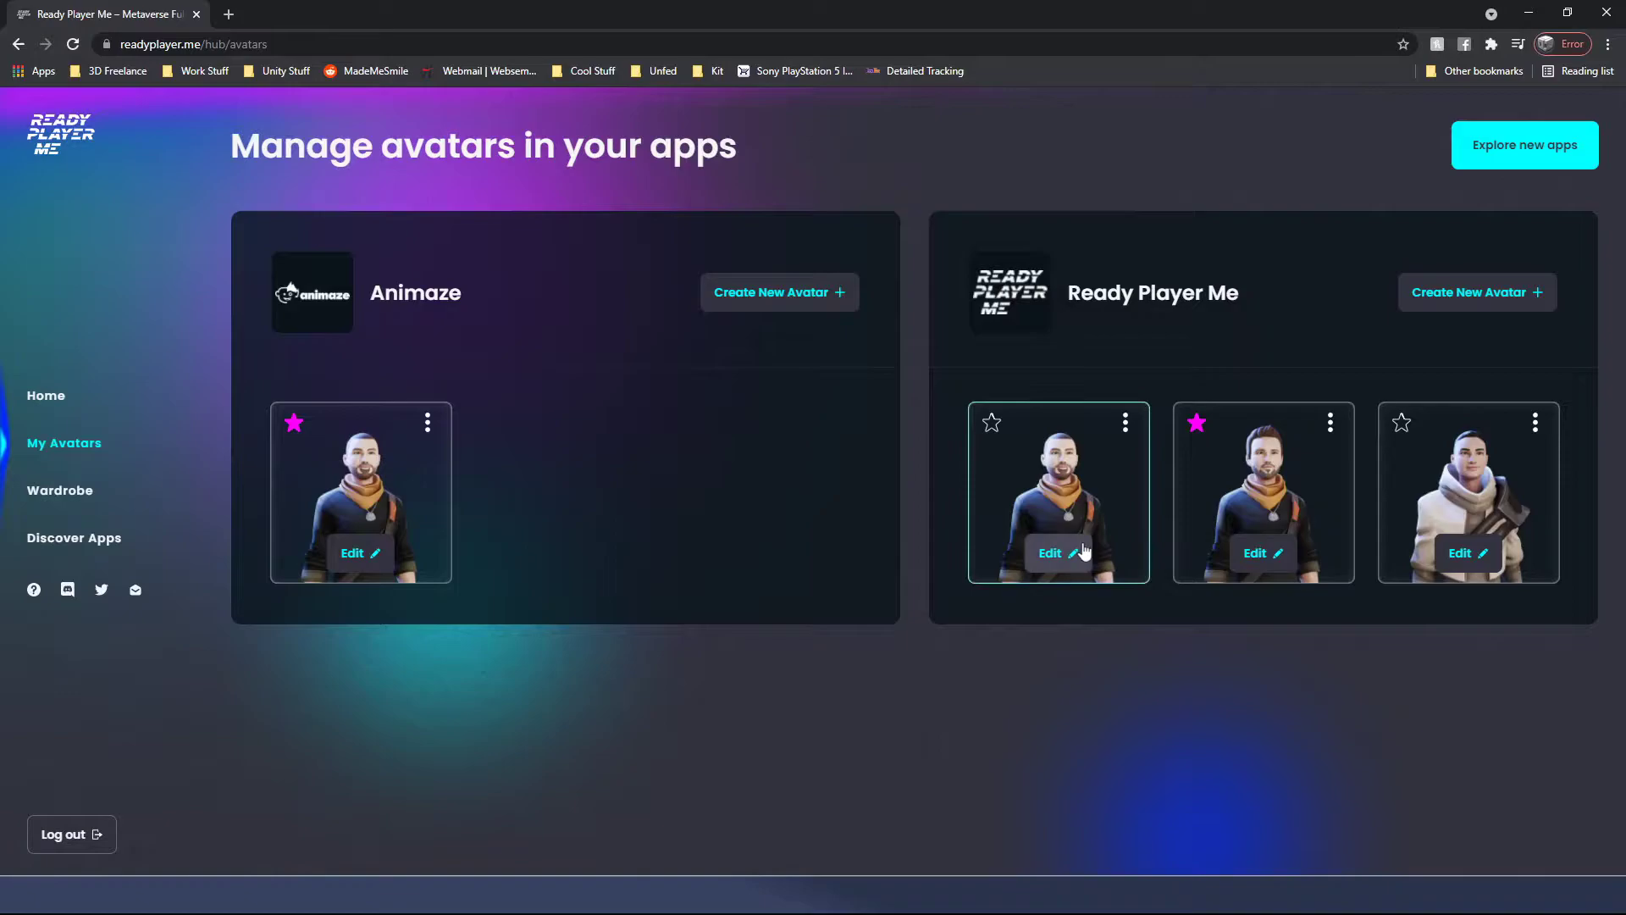
pyautogui.click(1125, 423)
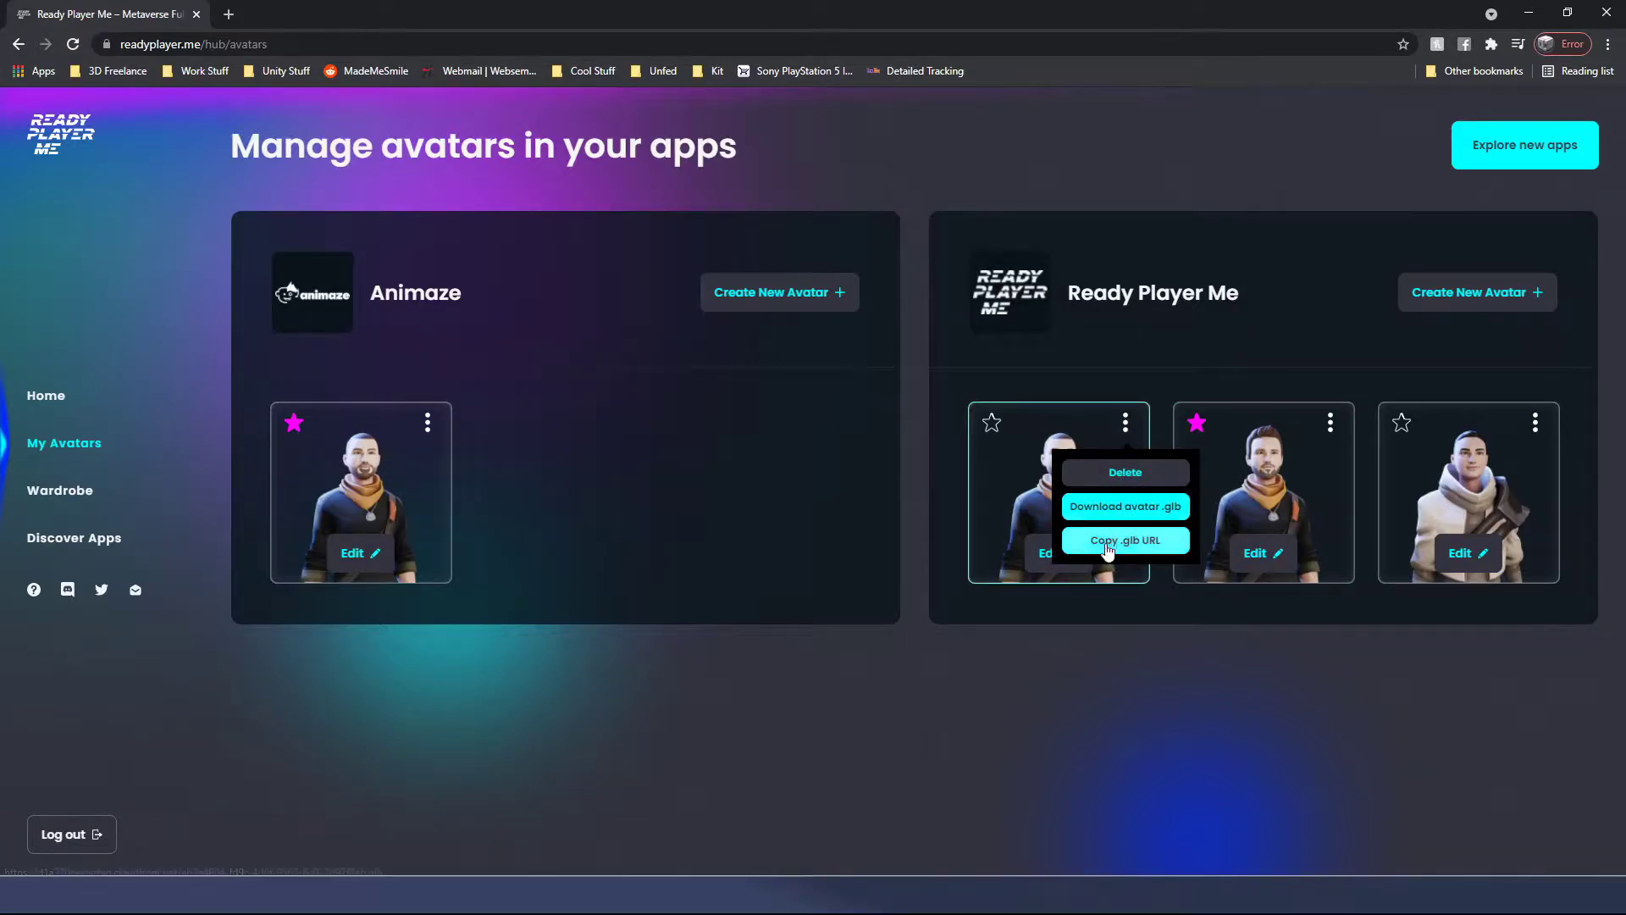
pyautogui.click(1109, 543)
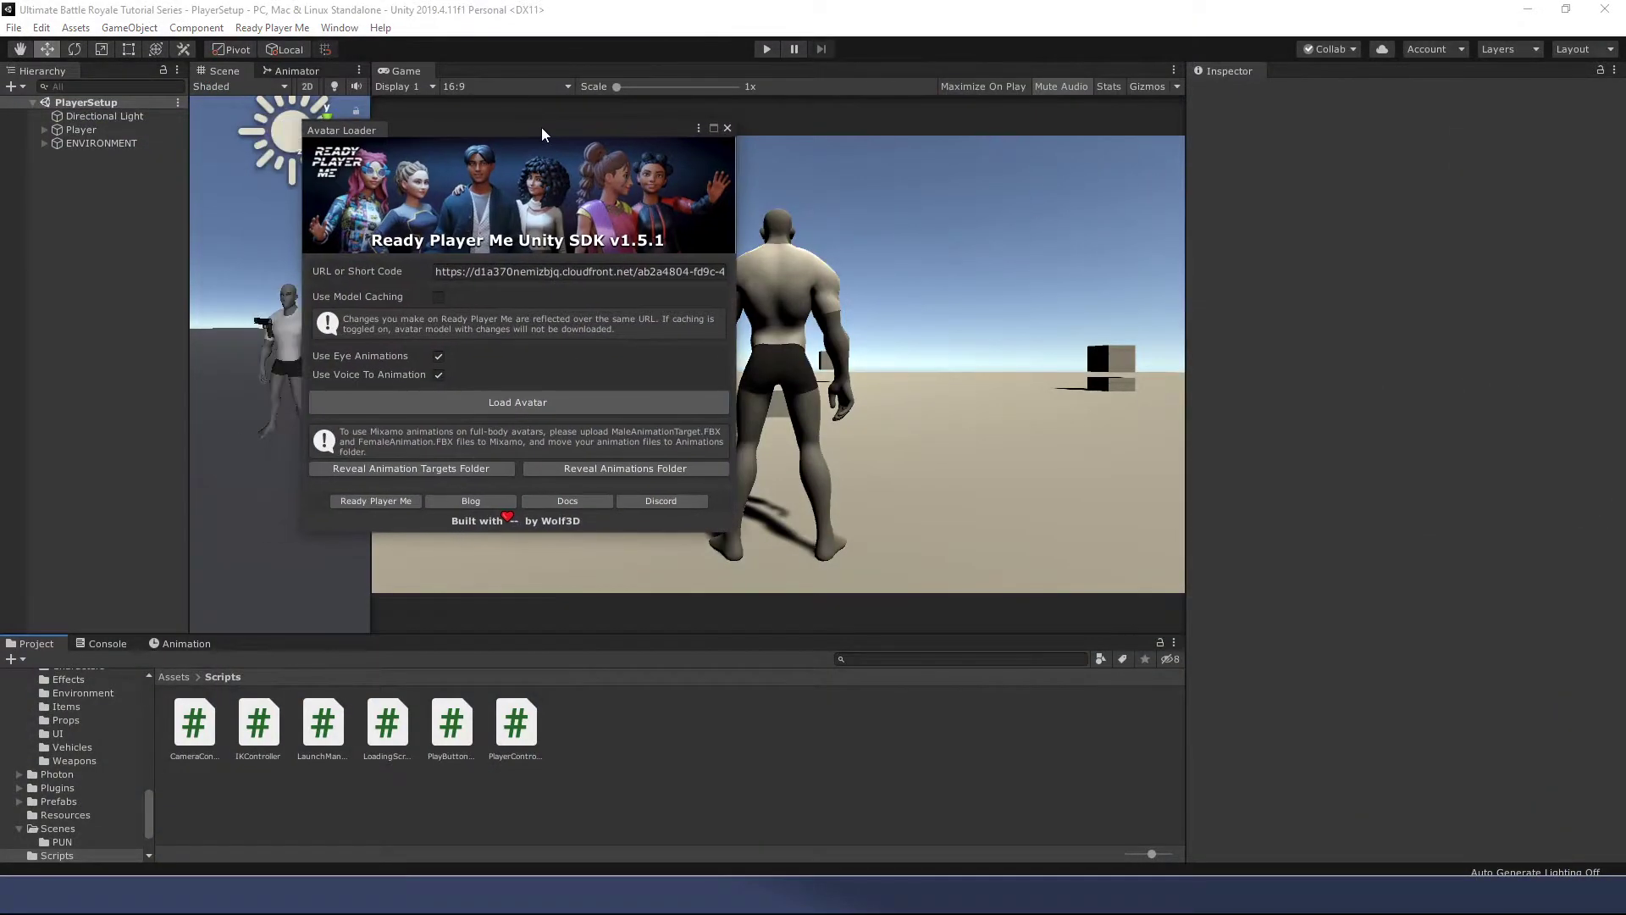
# Step: Switch to Unity, load the avatar from the copied .glb URL in the Avatar Loader, and close the loader
pyautogui.hotkey('ctrl', 'a')
pyautogui.hotkey('ctrl', 'v')
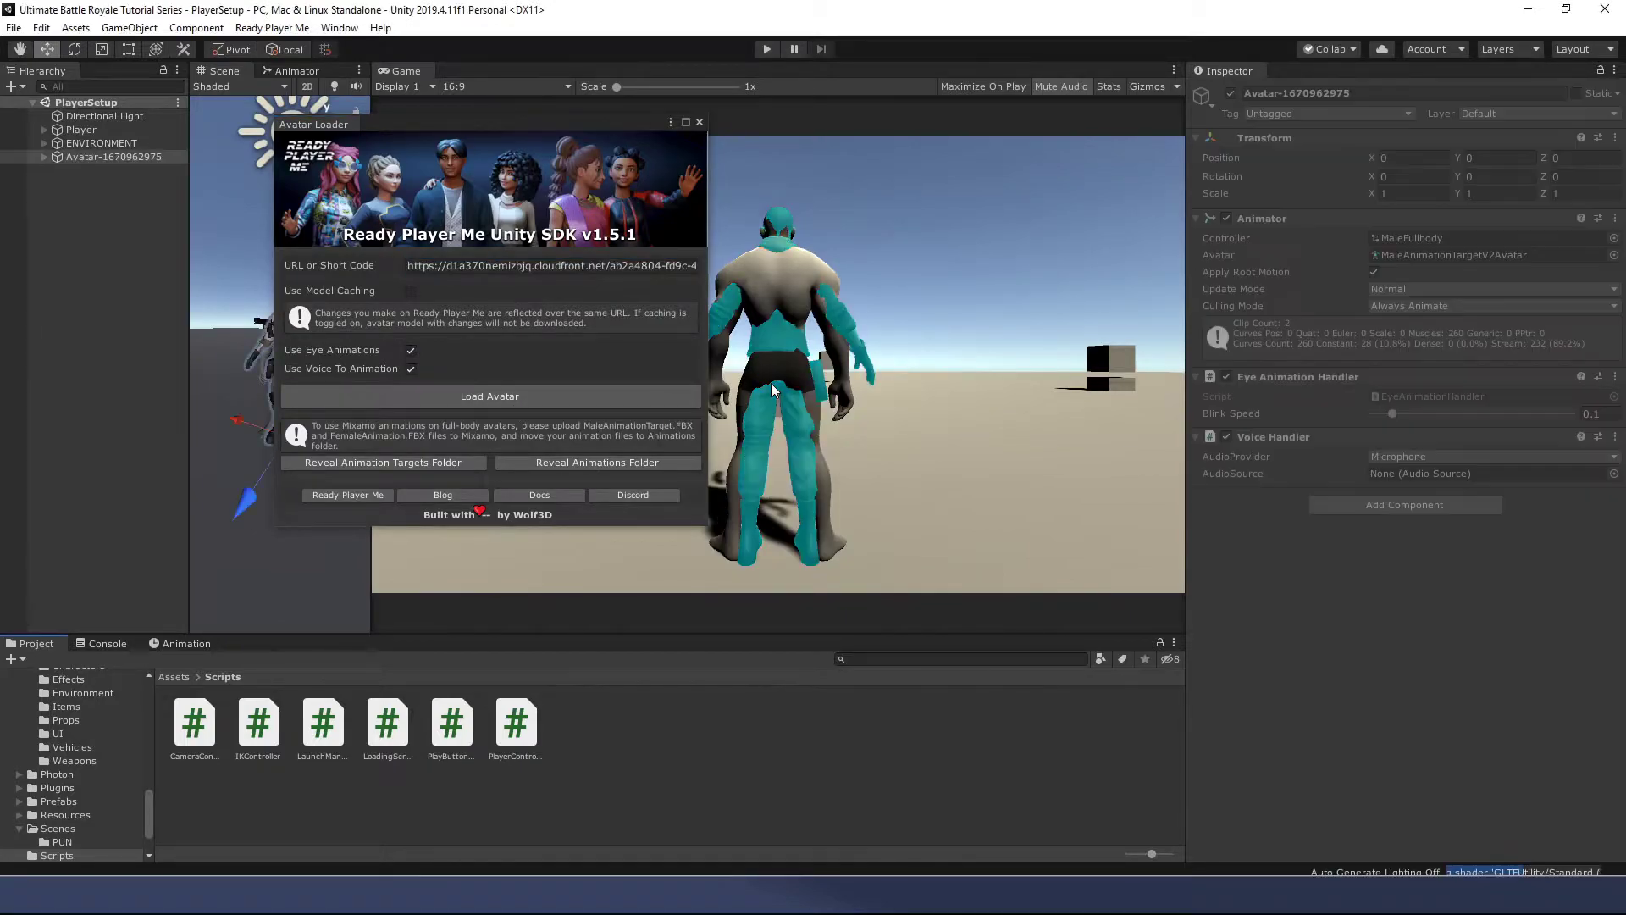
pyautogui.click(699, 123)
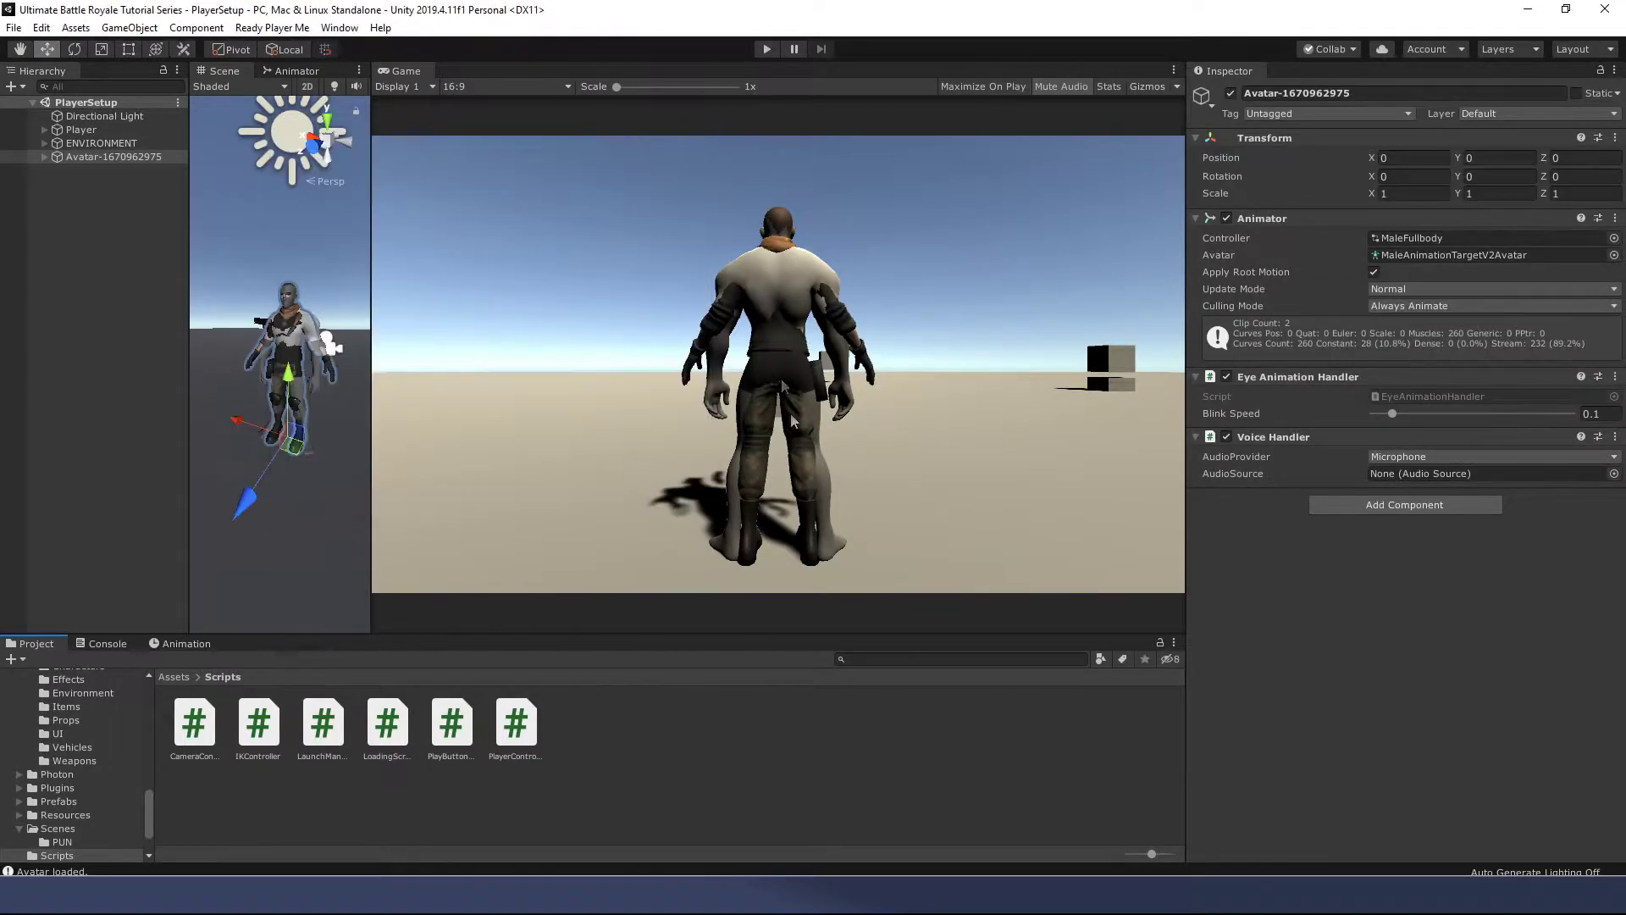
# Step: Enlarge the Scene view and the Hierarchy, and expand the Player and the loaded avatar to show their children
pyautogui.moveTo(370, 243); pyautogui.dragTo(773, 254)
pyautogui.scroll(3, 509, 355)
pyautogui.keyDown('alt'); pyautogui.moveTo(508, 364); pyautogui.dragTo(729, 375); pyautogui.keyUp('alt')
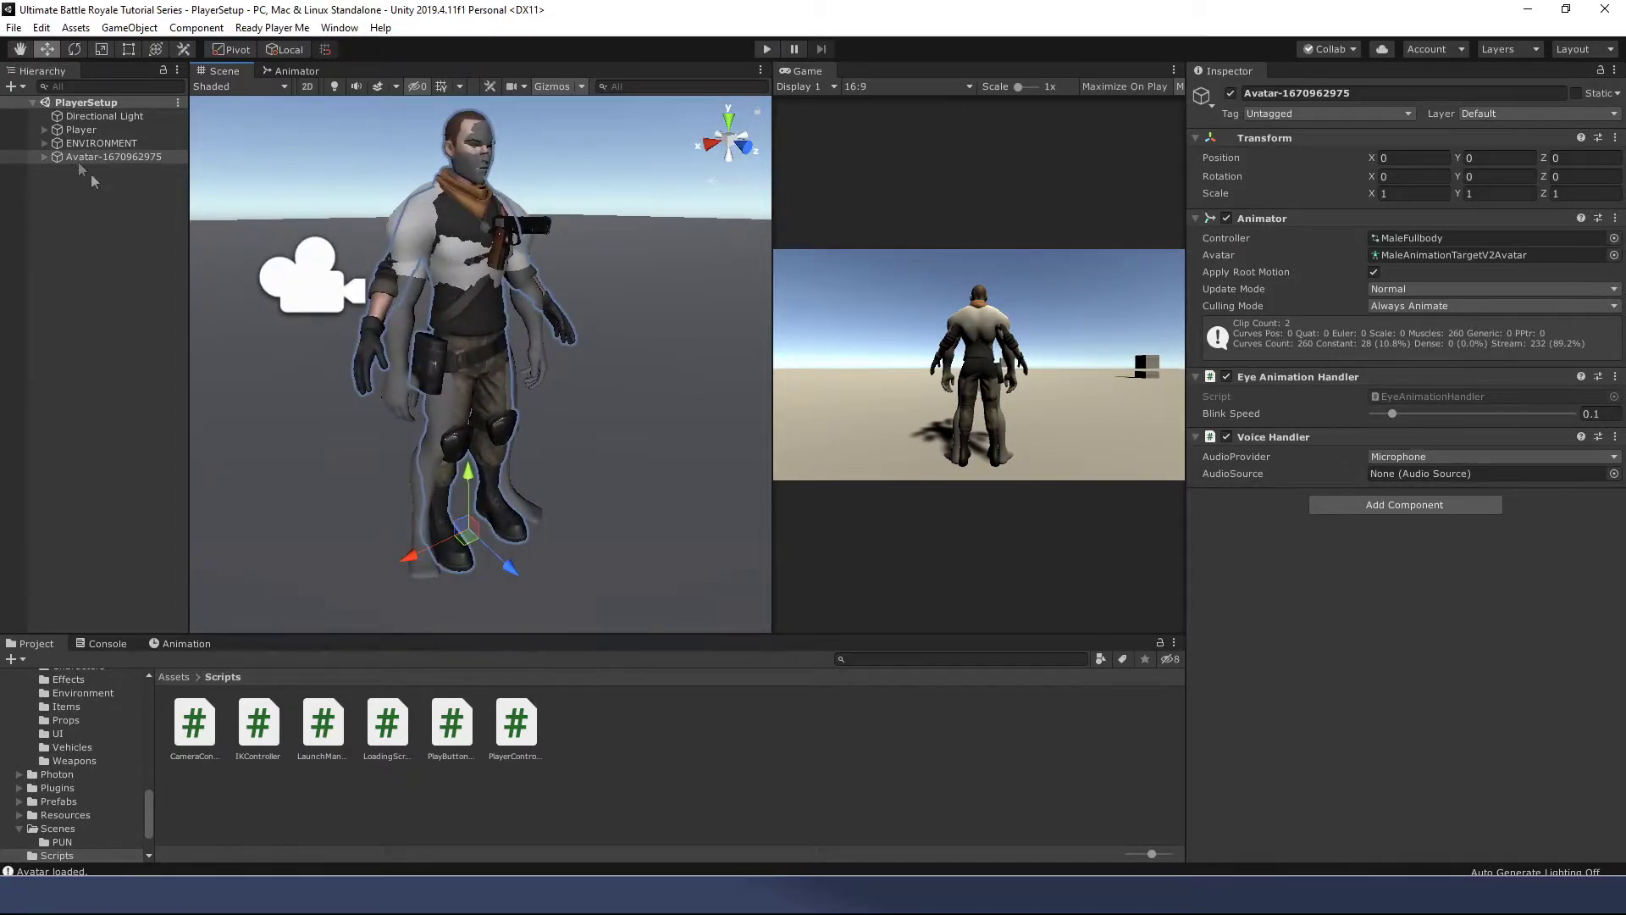
pyautogui.click(44, 130)
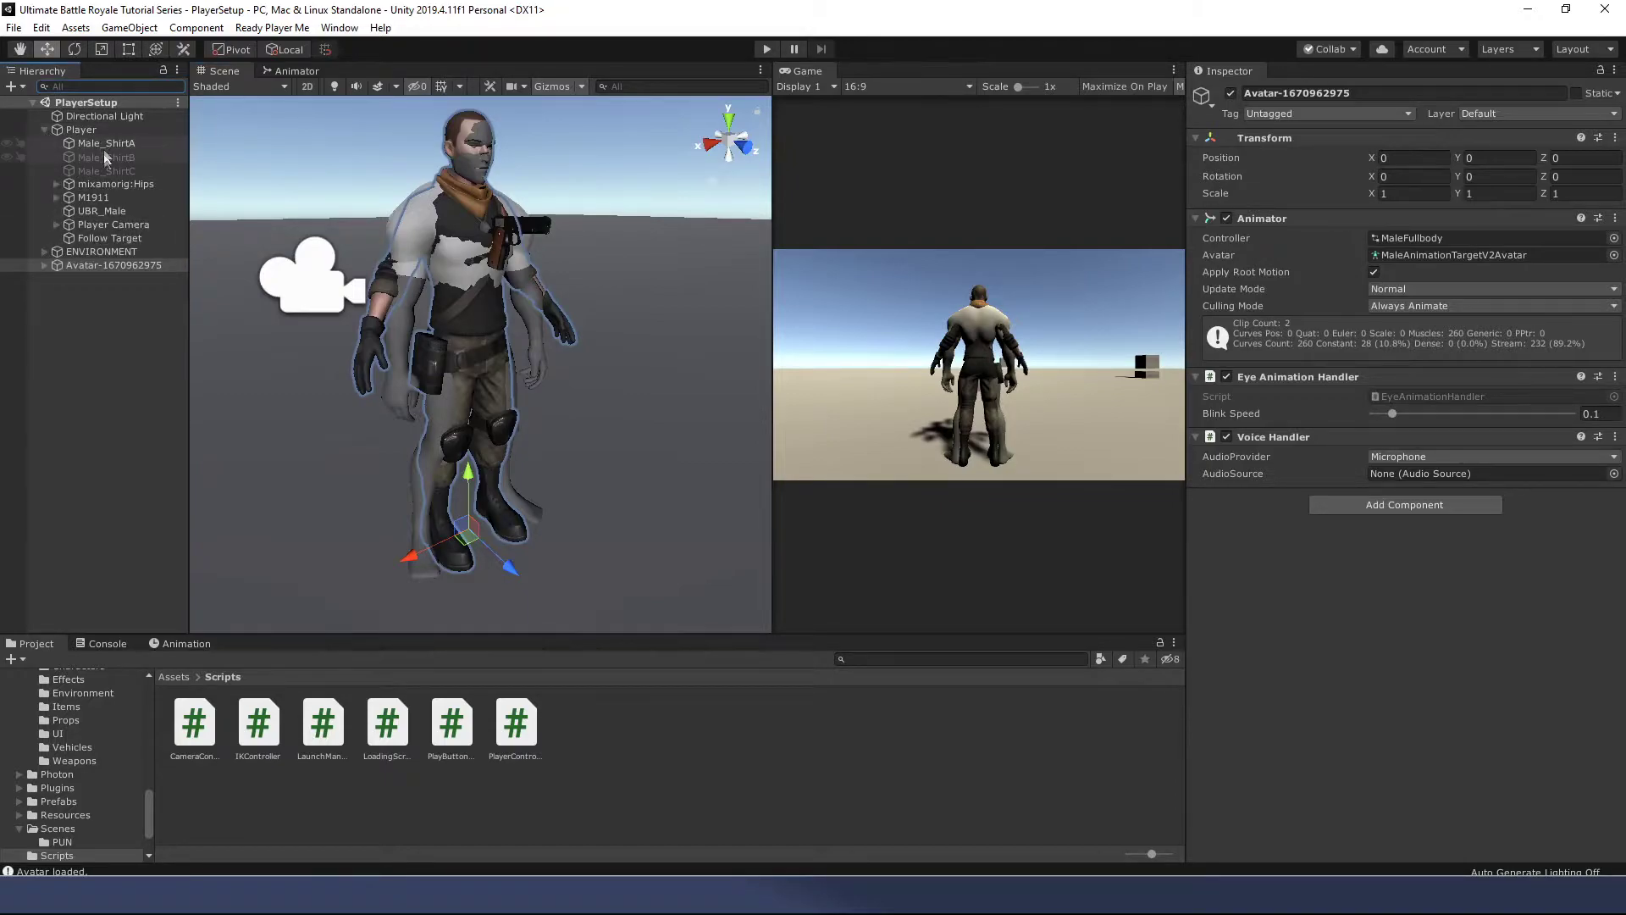
pyautogui.click(44, 265)
pyautogui.moveTo(190, 246); pyautogui.dragTo(312, 243)
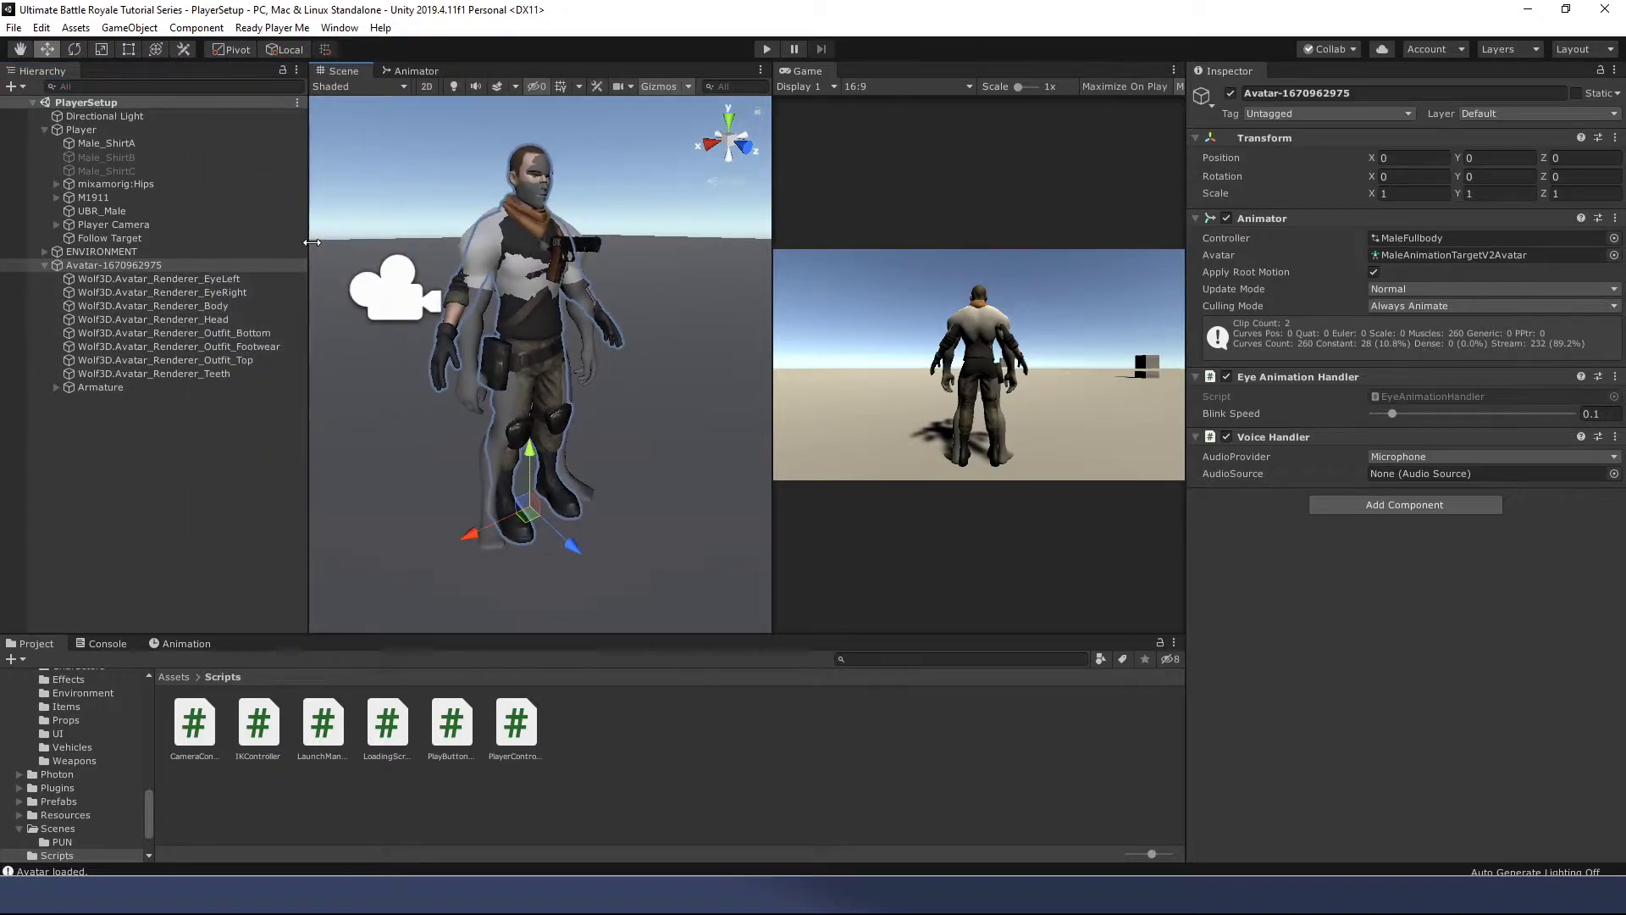
# Step: Reparent M1911, Player Camera and Follow Target from the Player to the loaded avatar
pyautogui.click(95, 197)
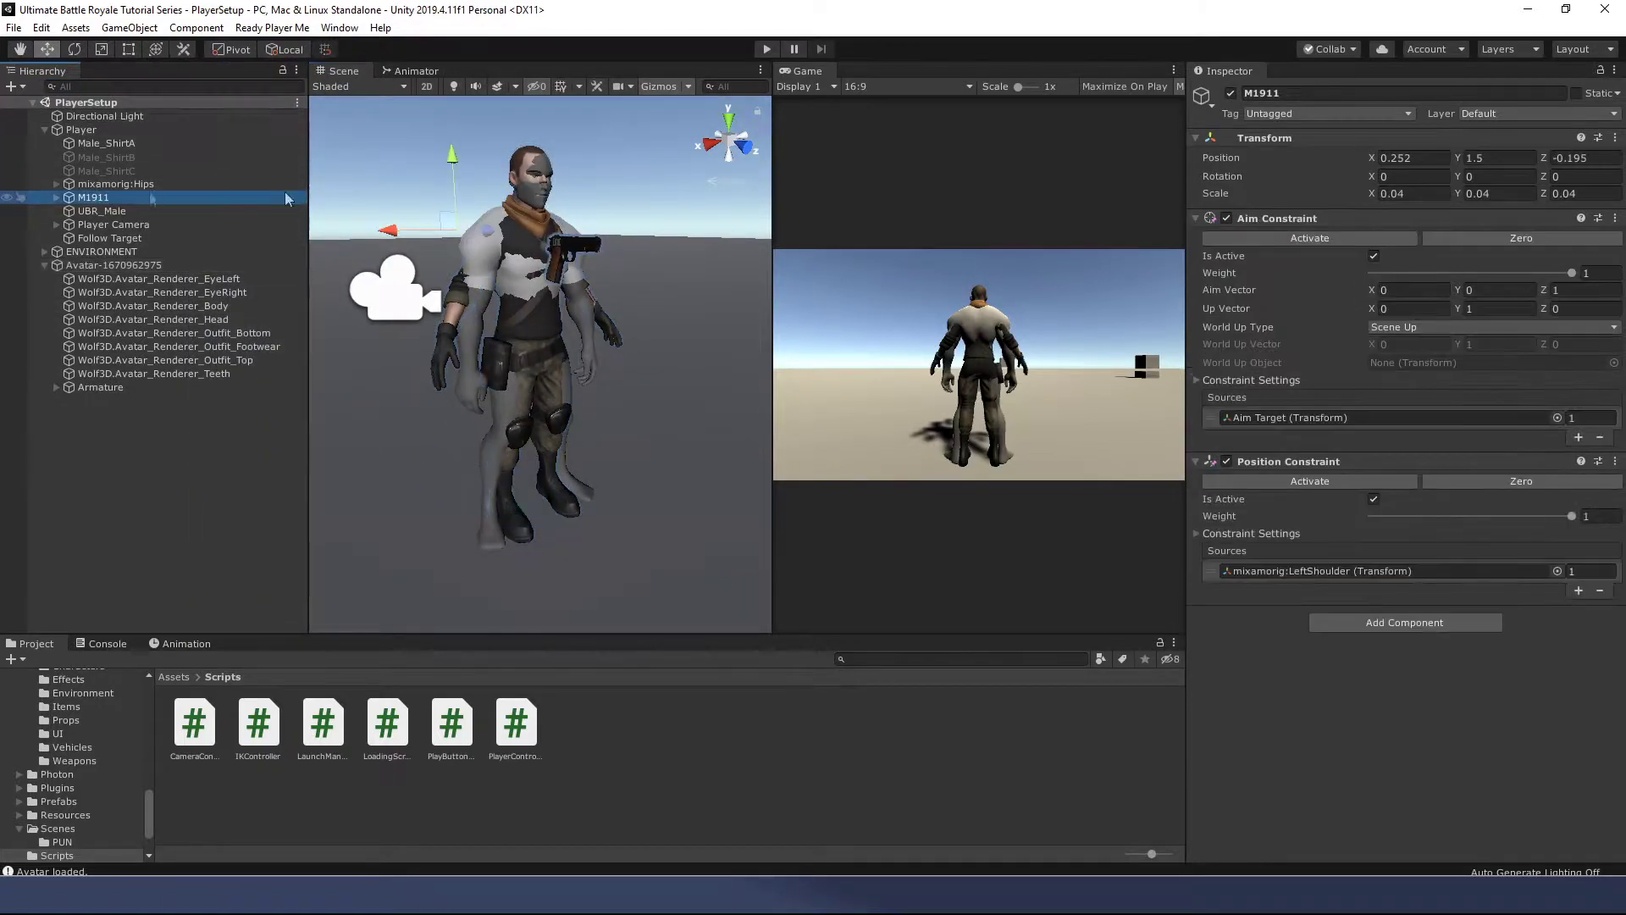
pyautogui.moveTo(100, 198); pyautogui.dragTo(89, 265)
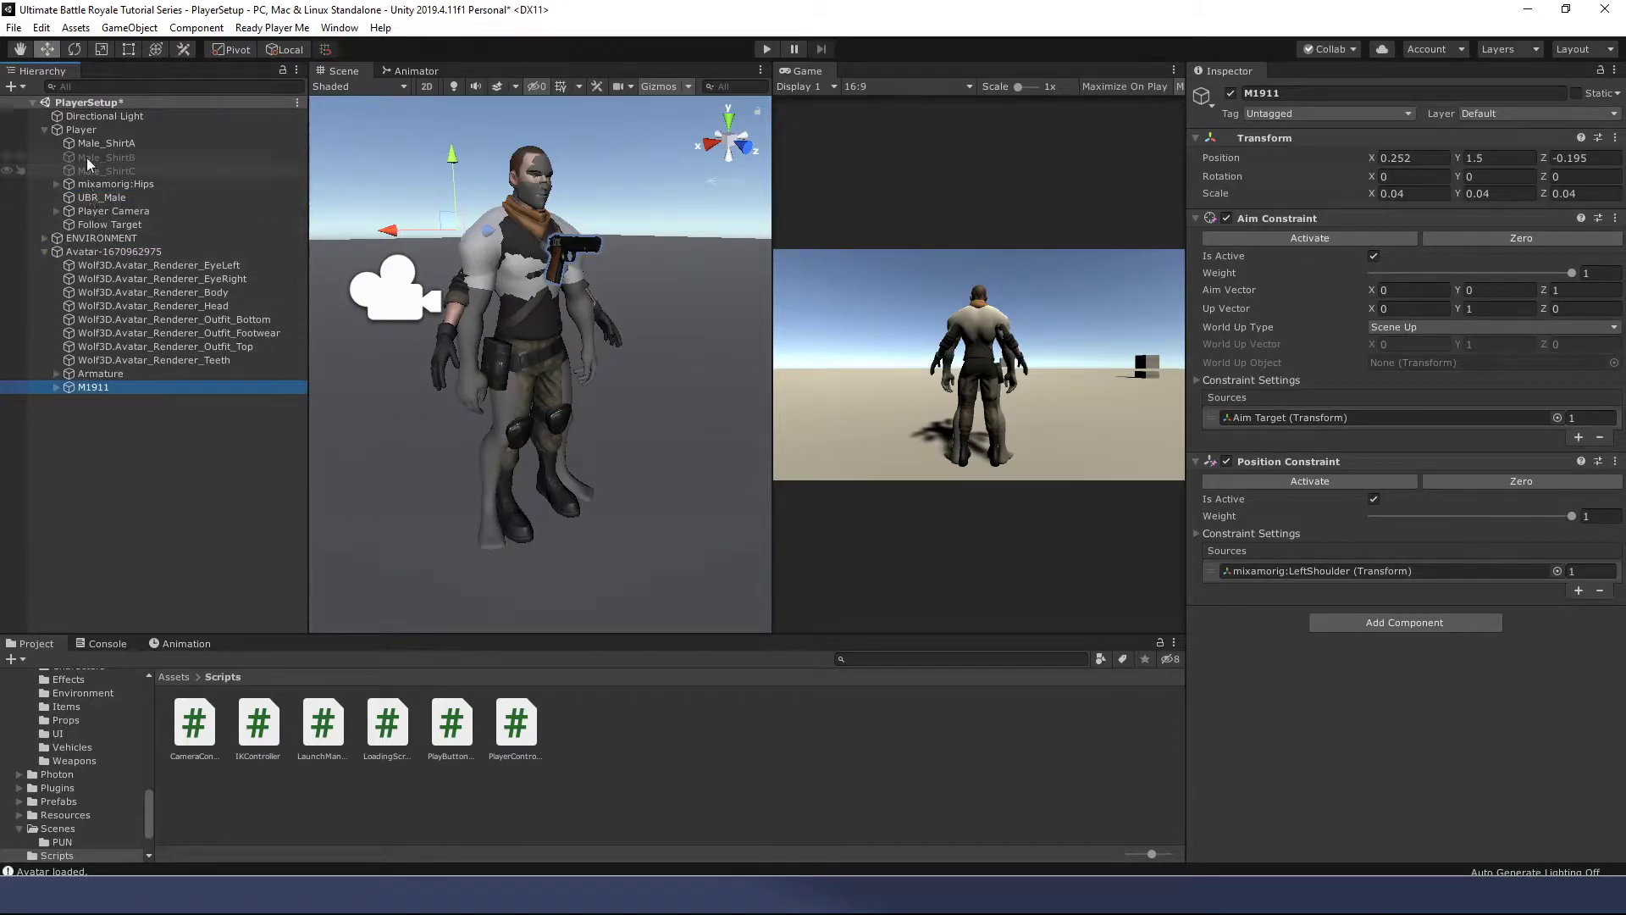
pyautogui.click(92, 212)
pyautogui.moveTo(92, 213)
pyautogui.mouseDown()
pyautogui.moveTo(94, 257)
pyautogui.moveTo(96, 238)
pyautogui.mouseUp()
pyautogui.click(86, 212)
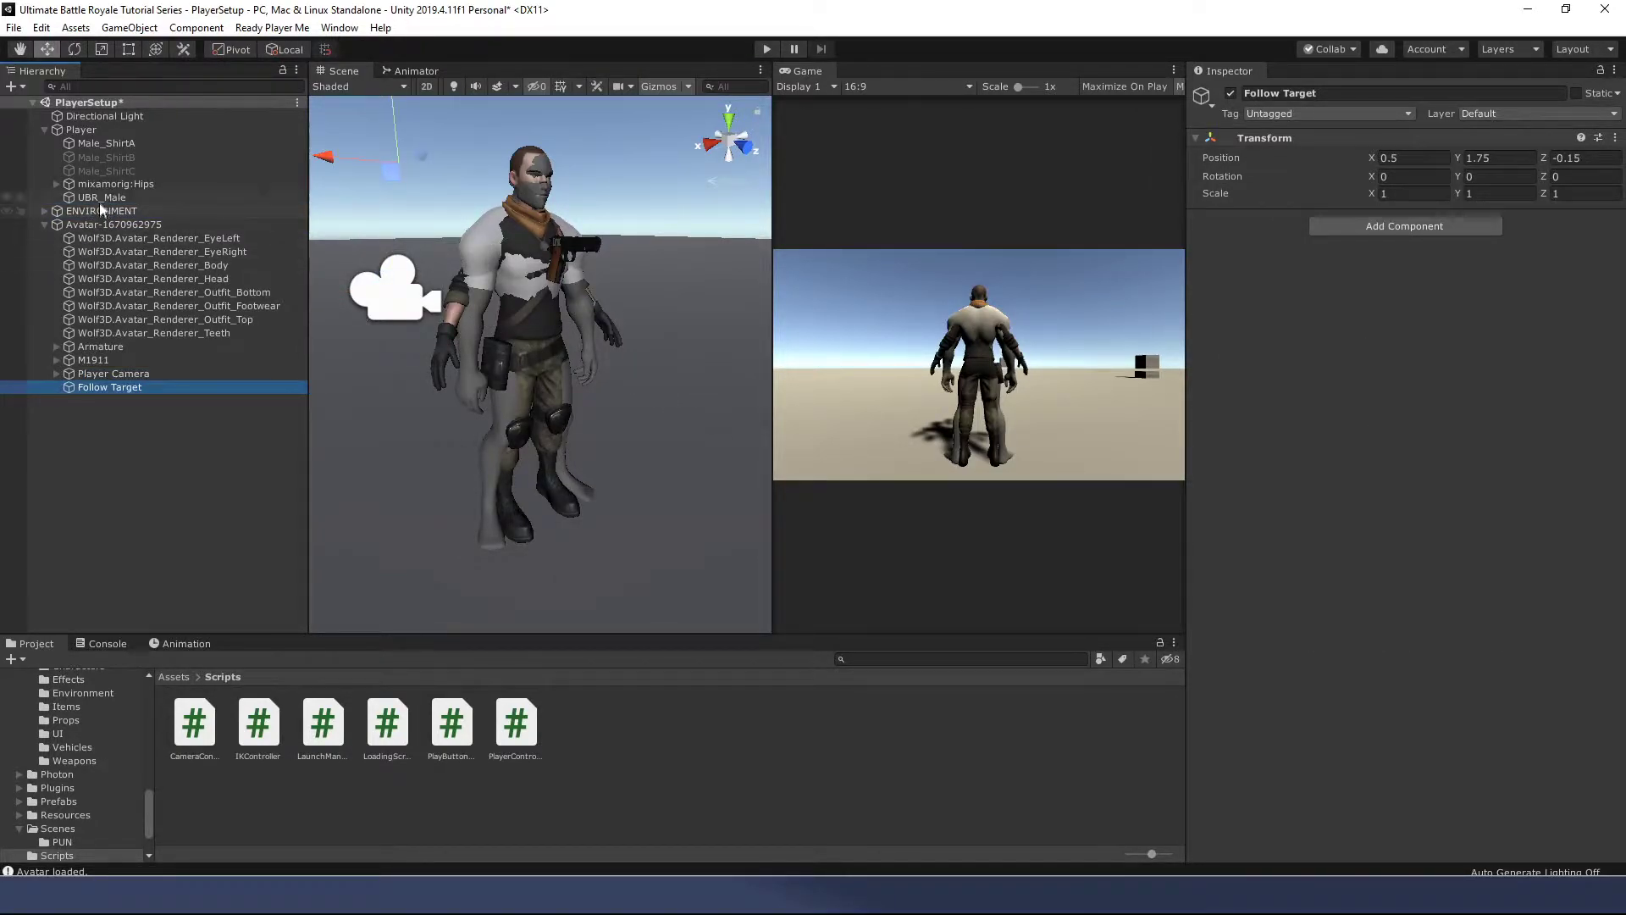
# Step: Deactivate the old Player object and review its script components
pyautogui.click(85, 131)
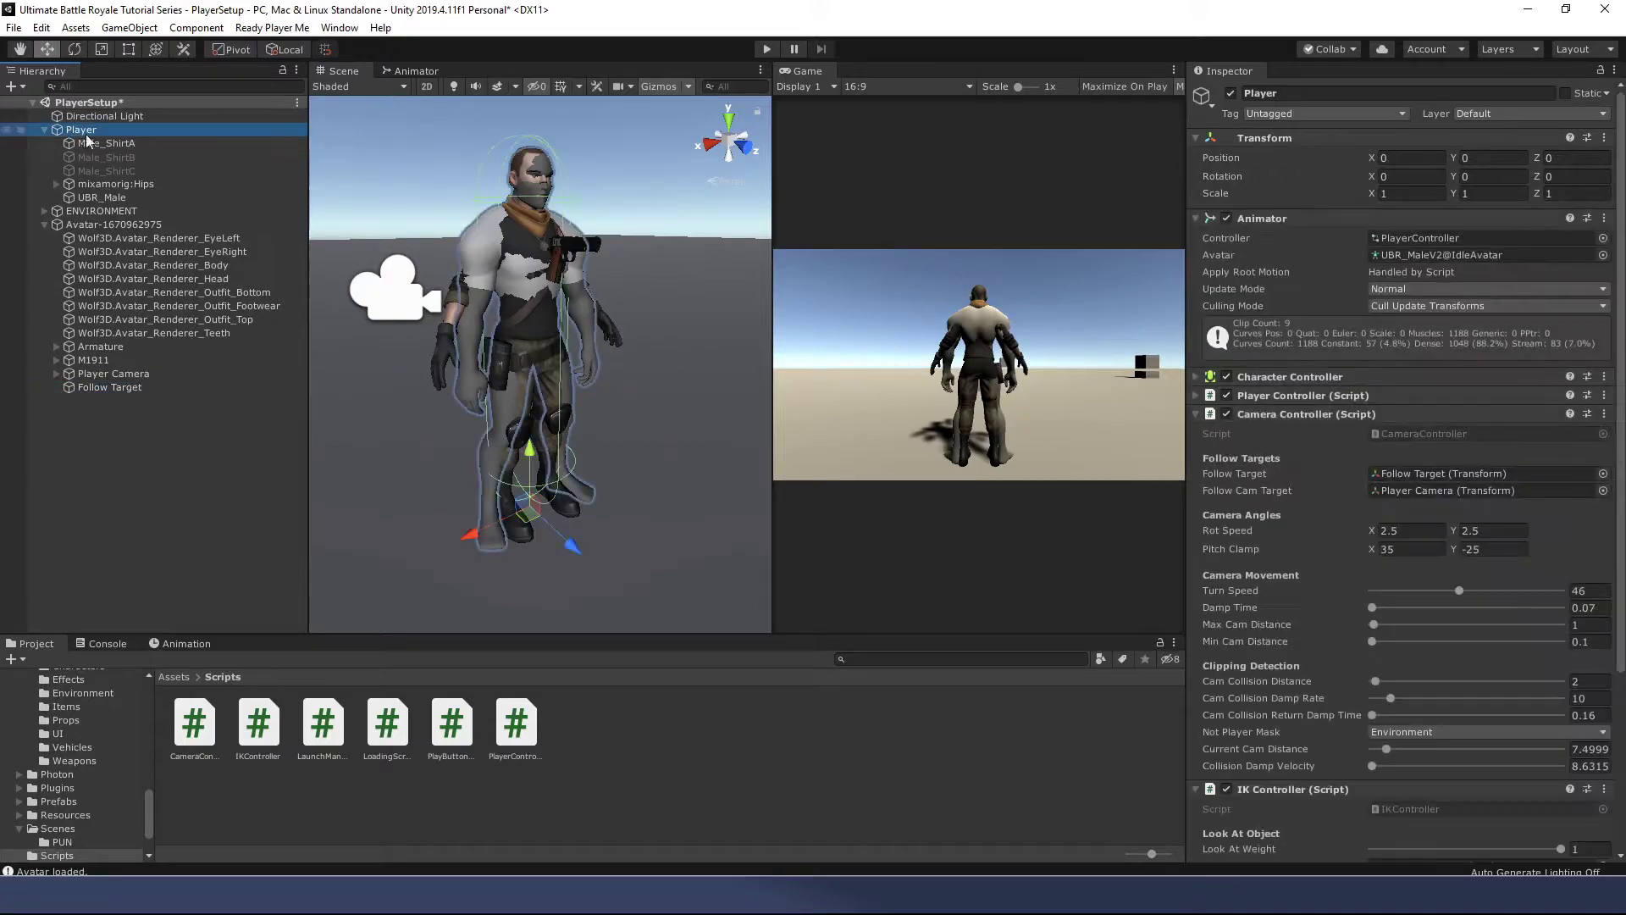
pyautogui.click(1231, 93)
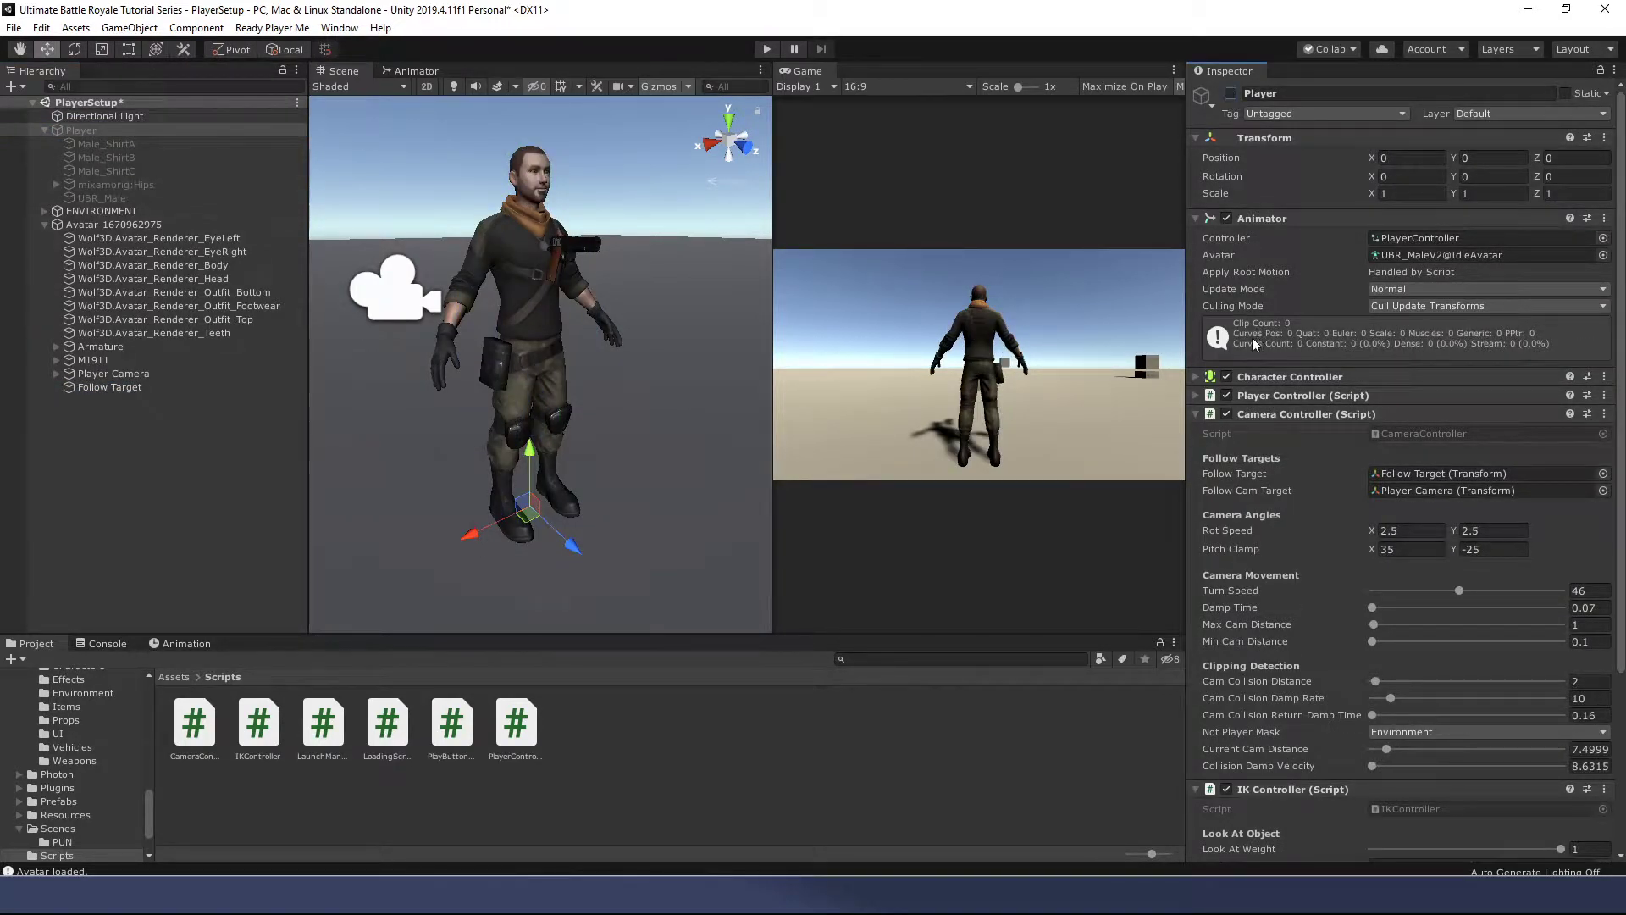
pyautogui.scroll(-3, 1288, 485)
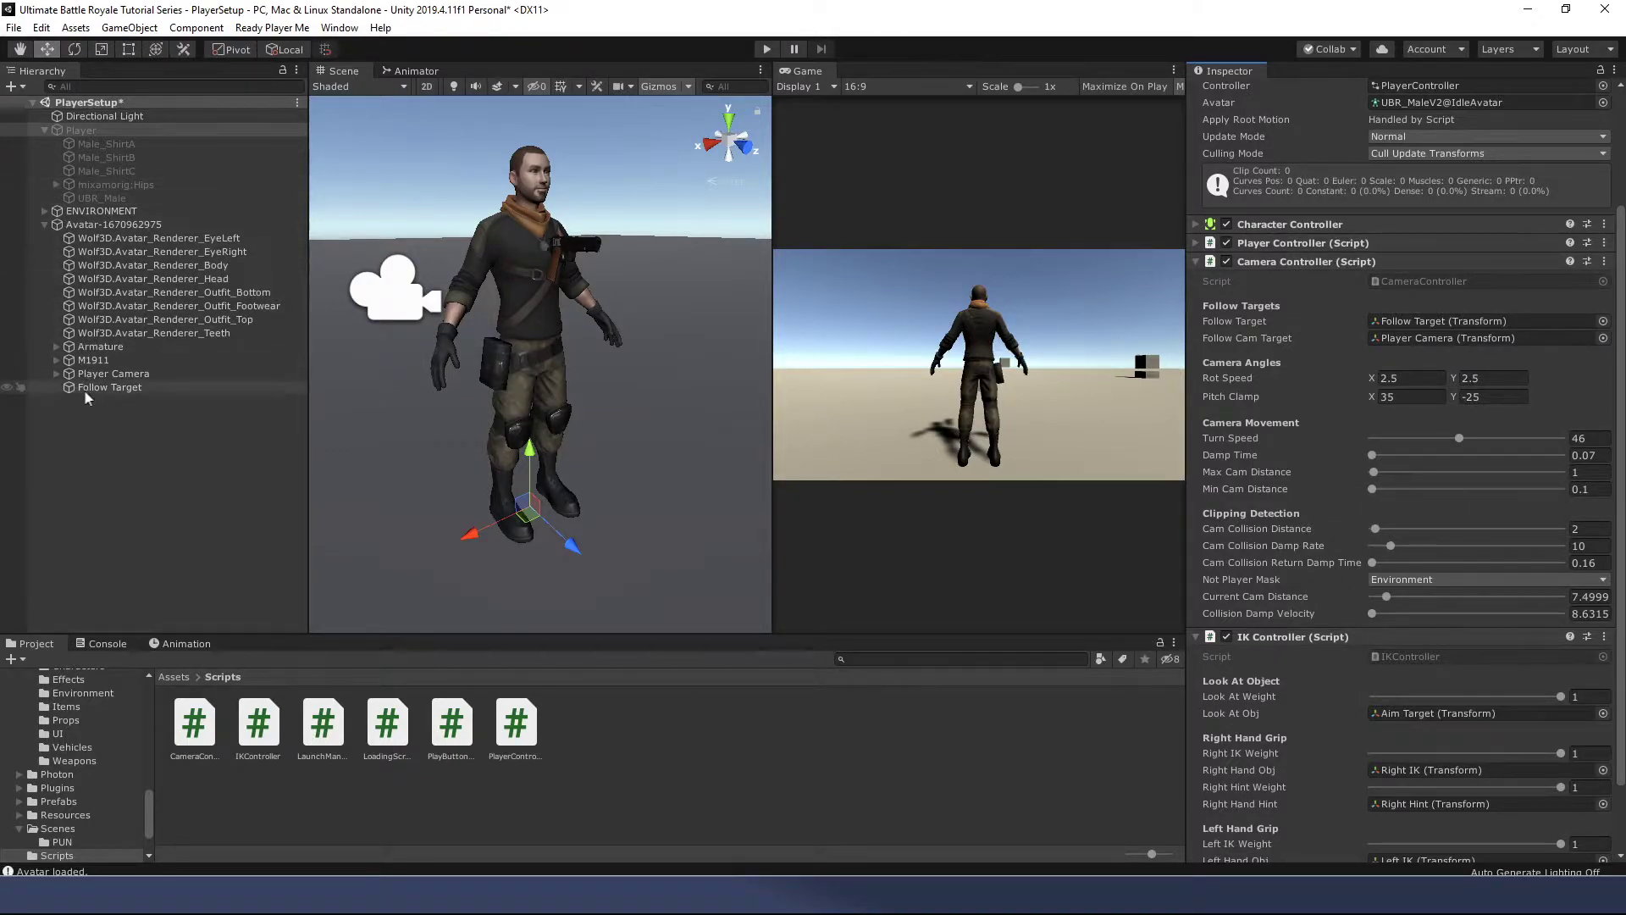
# Step: Expand M1911 and Baretta_1911 down to the children of Hand Targets and Hint Targets
pyautogui.click(56, 360)
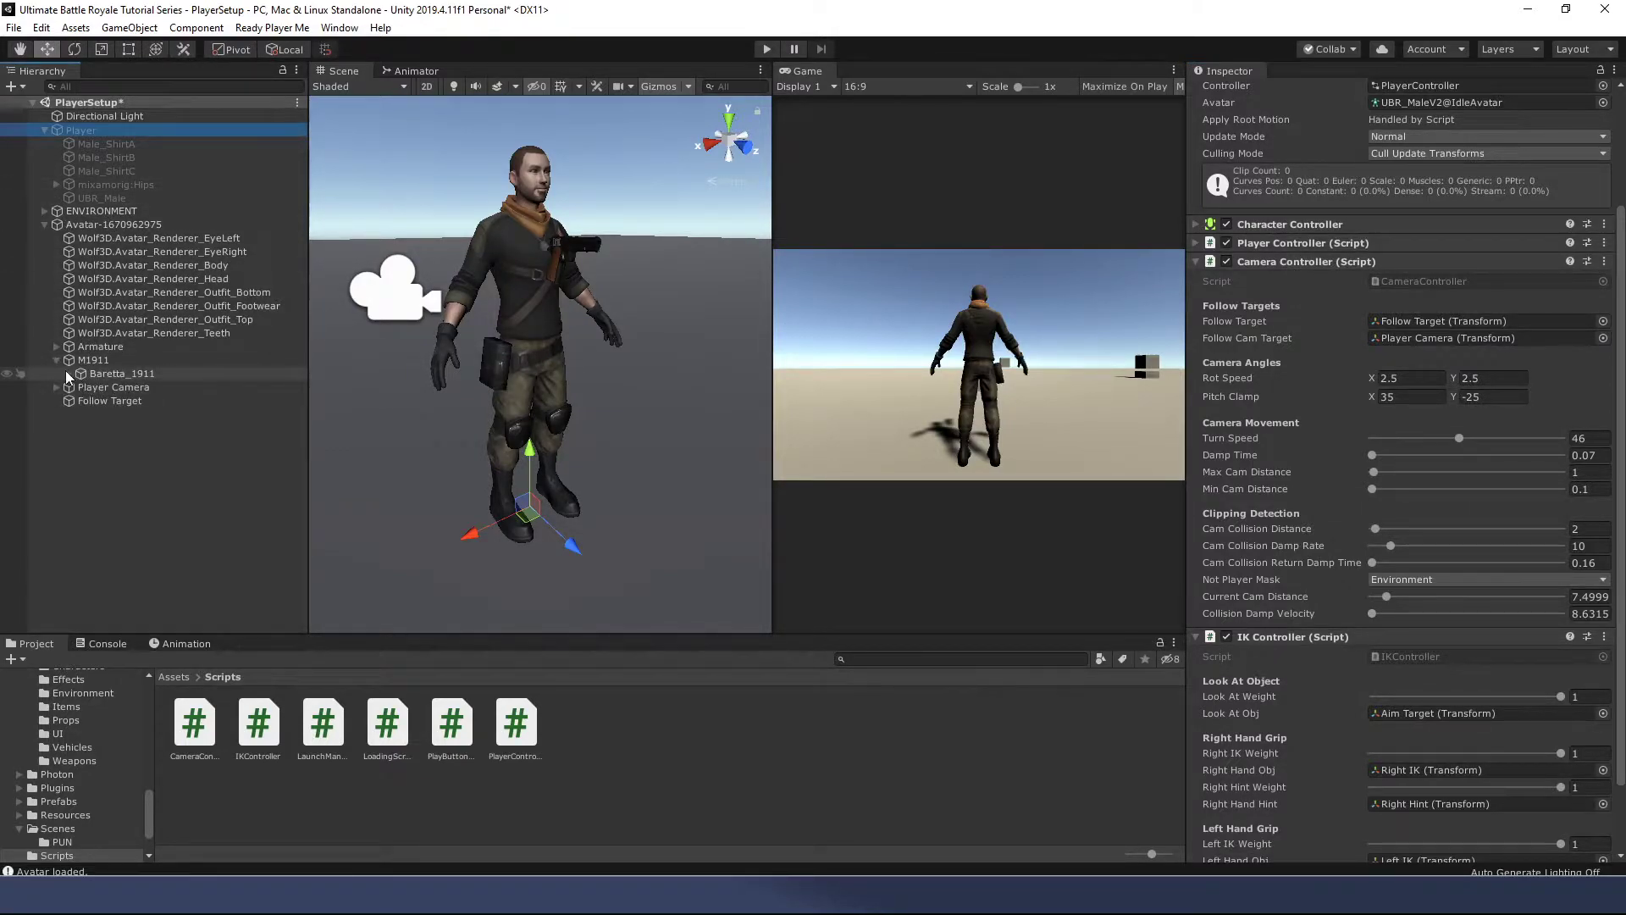
pyautogui.click(68, 374)
pyautogui.click(79, 414)
pyautogui.click(82, 401)
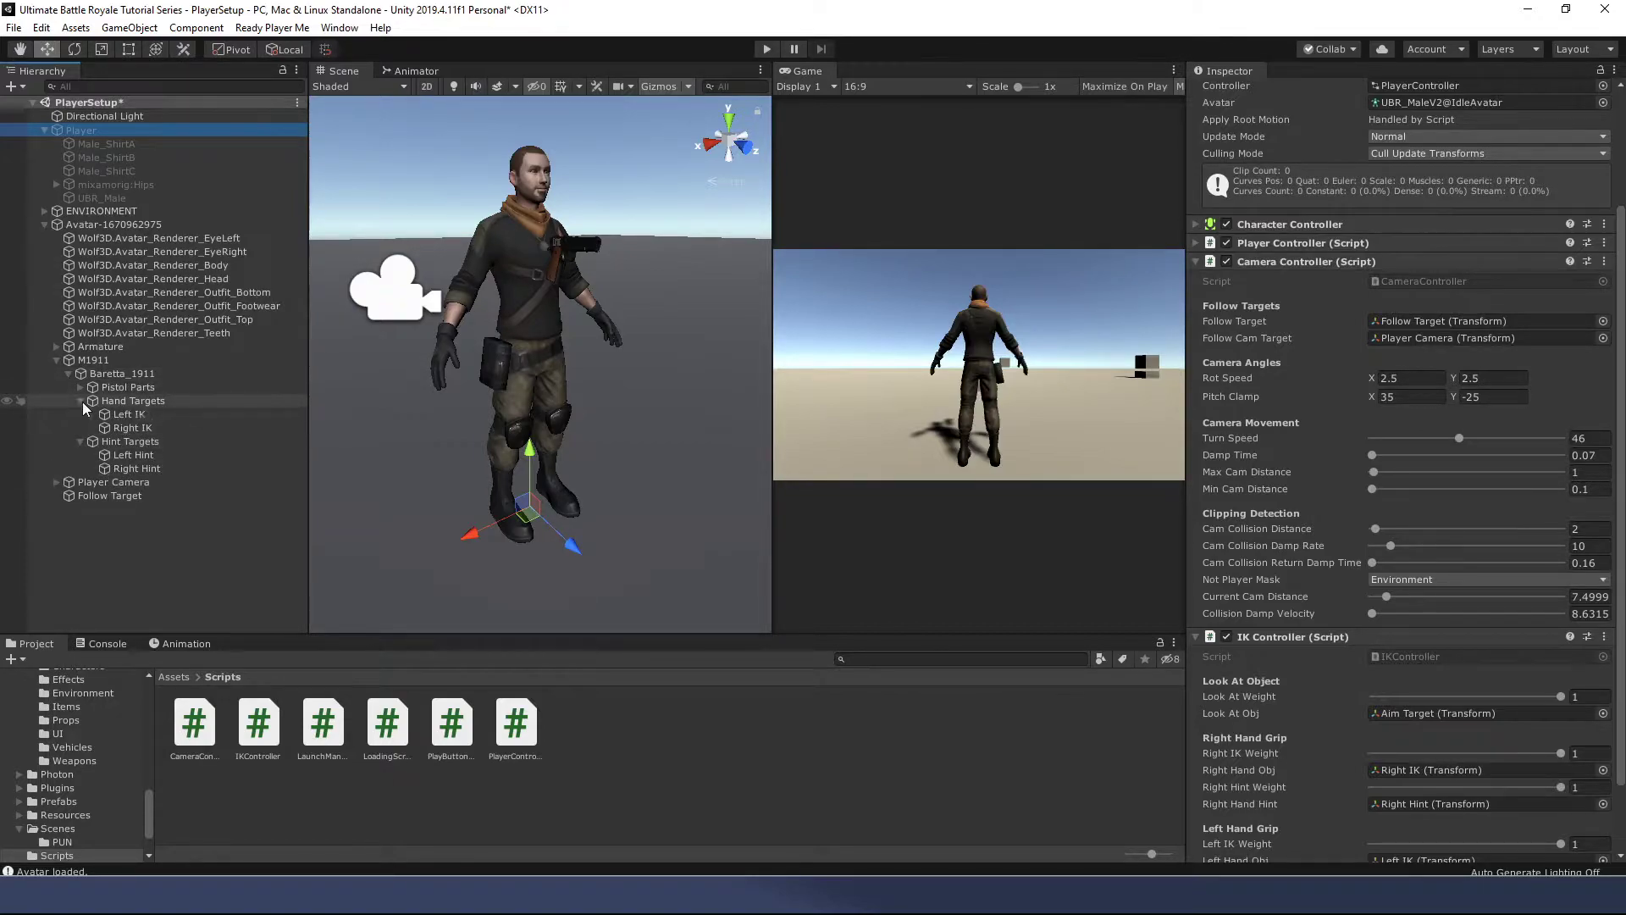
# Step: Assign PlayerController as the animator controller of the loaded avatar, matching the old Player
pyautogui.click(100, 224)
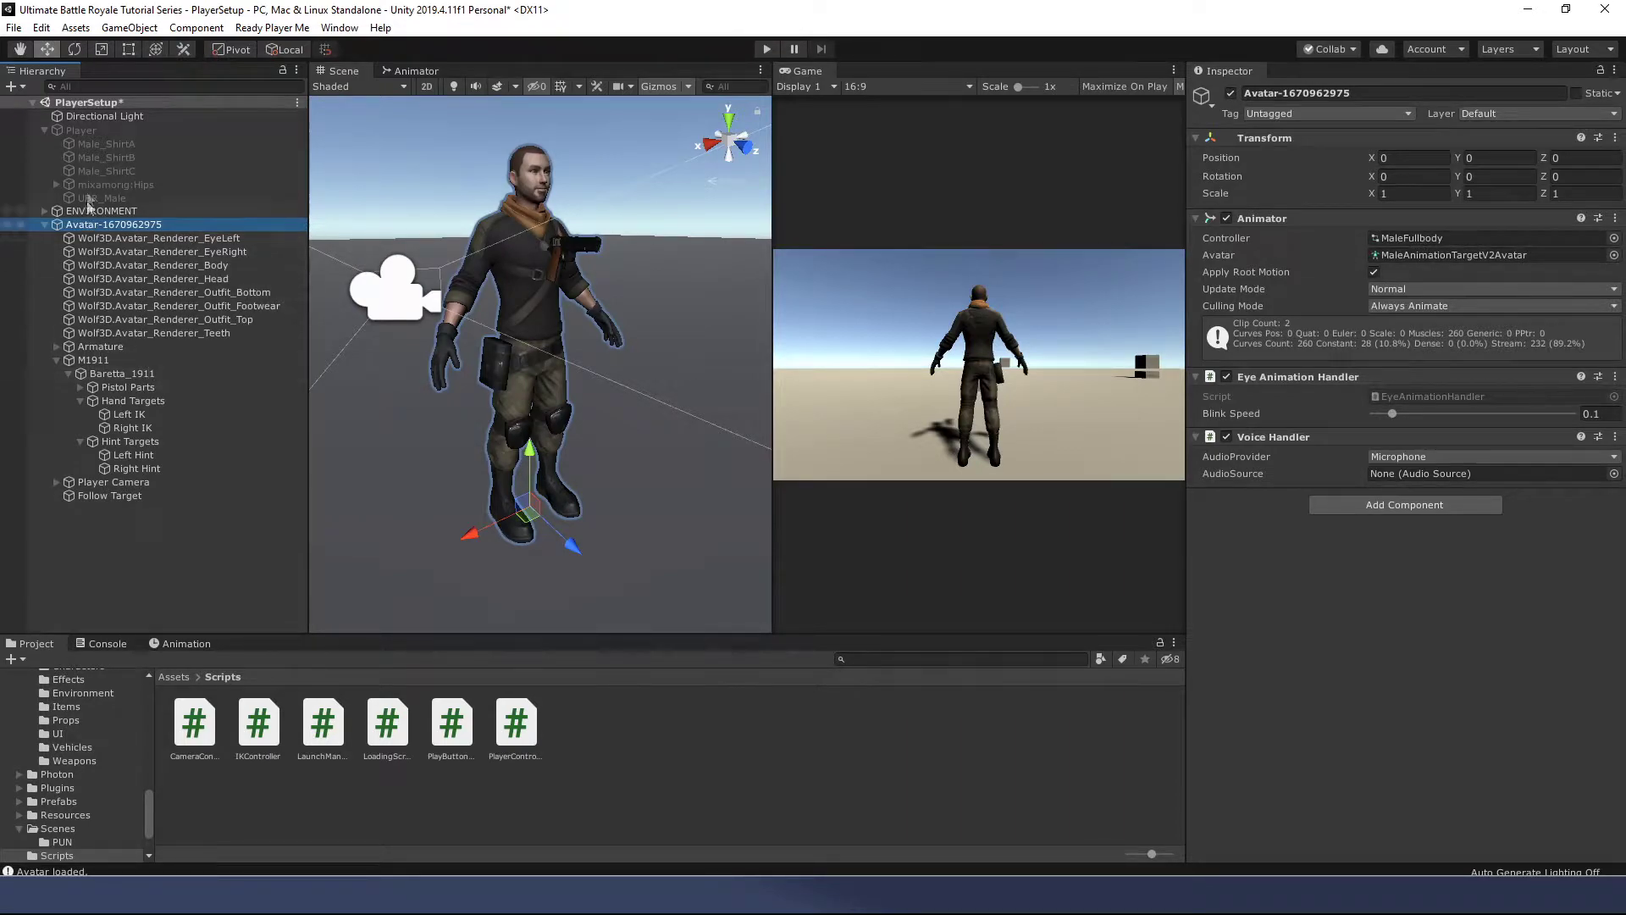
pyautogui.click(82, 130)
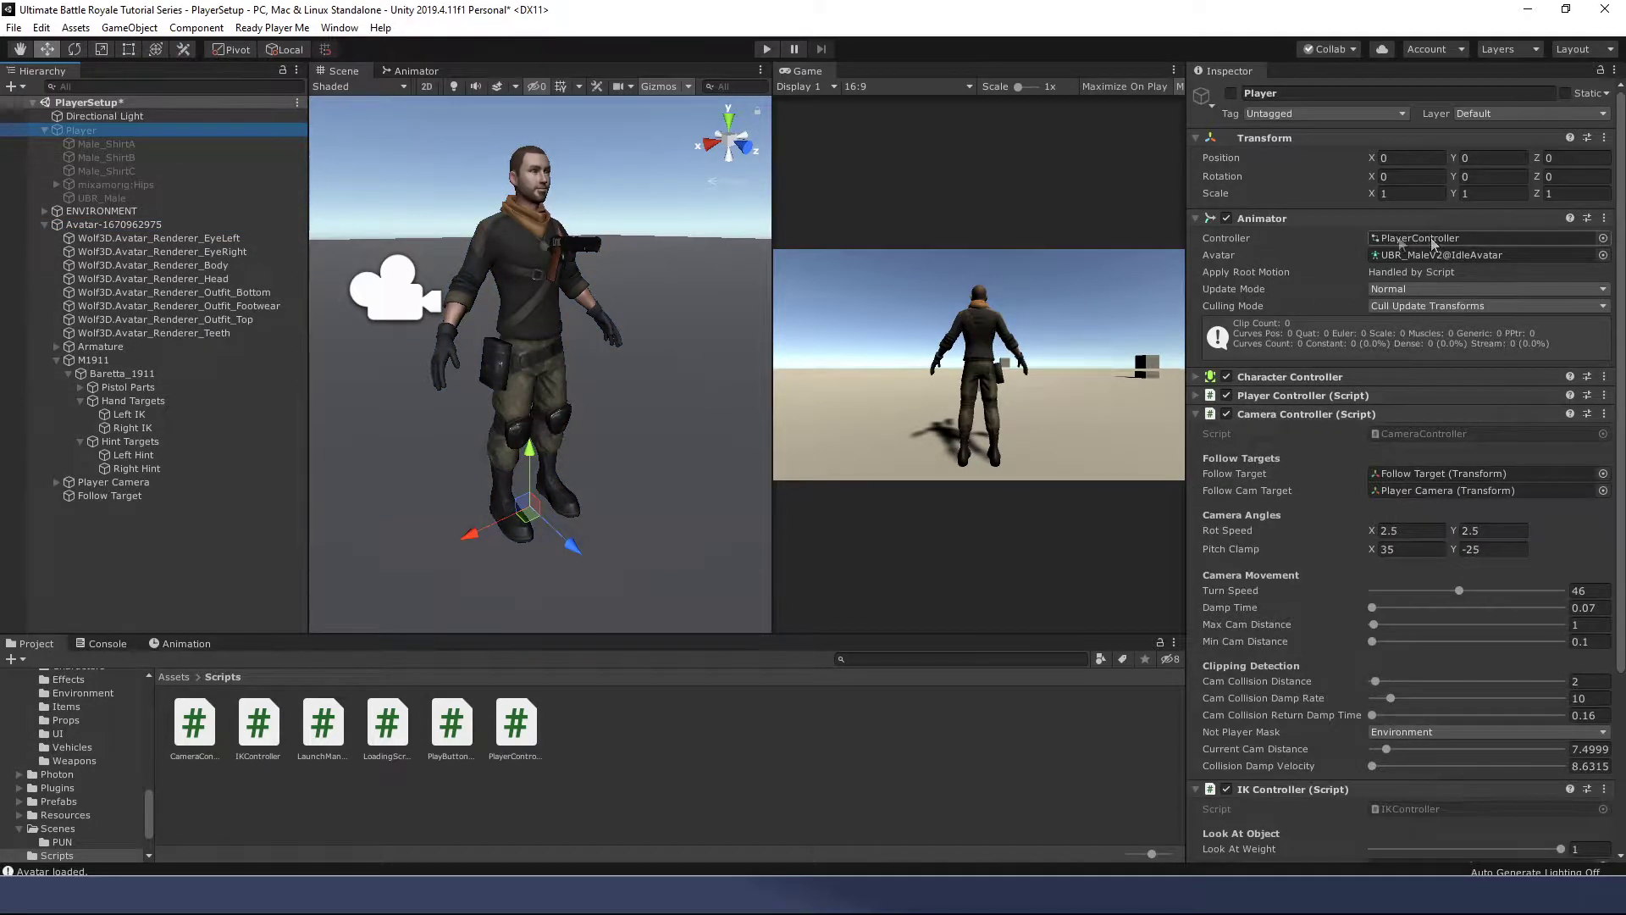
pyautogui.click(113, 224)
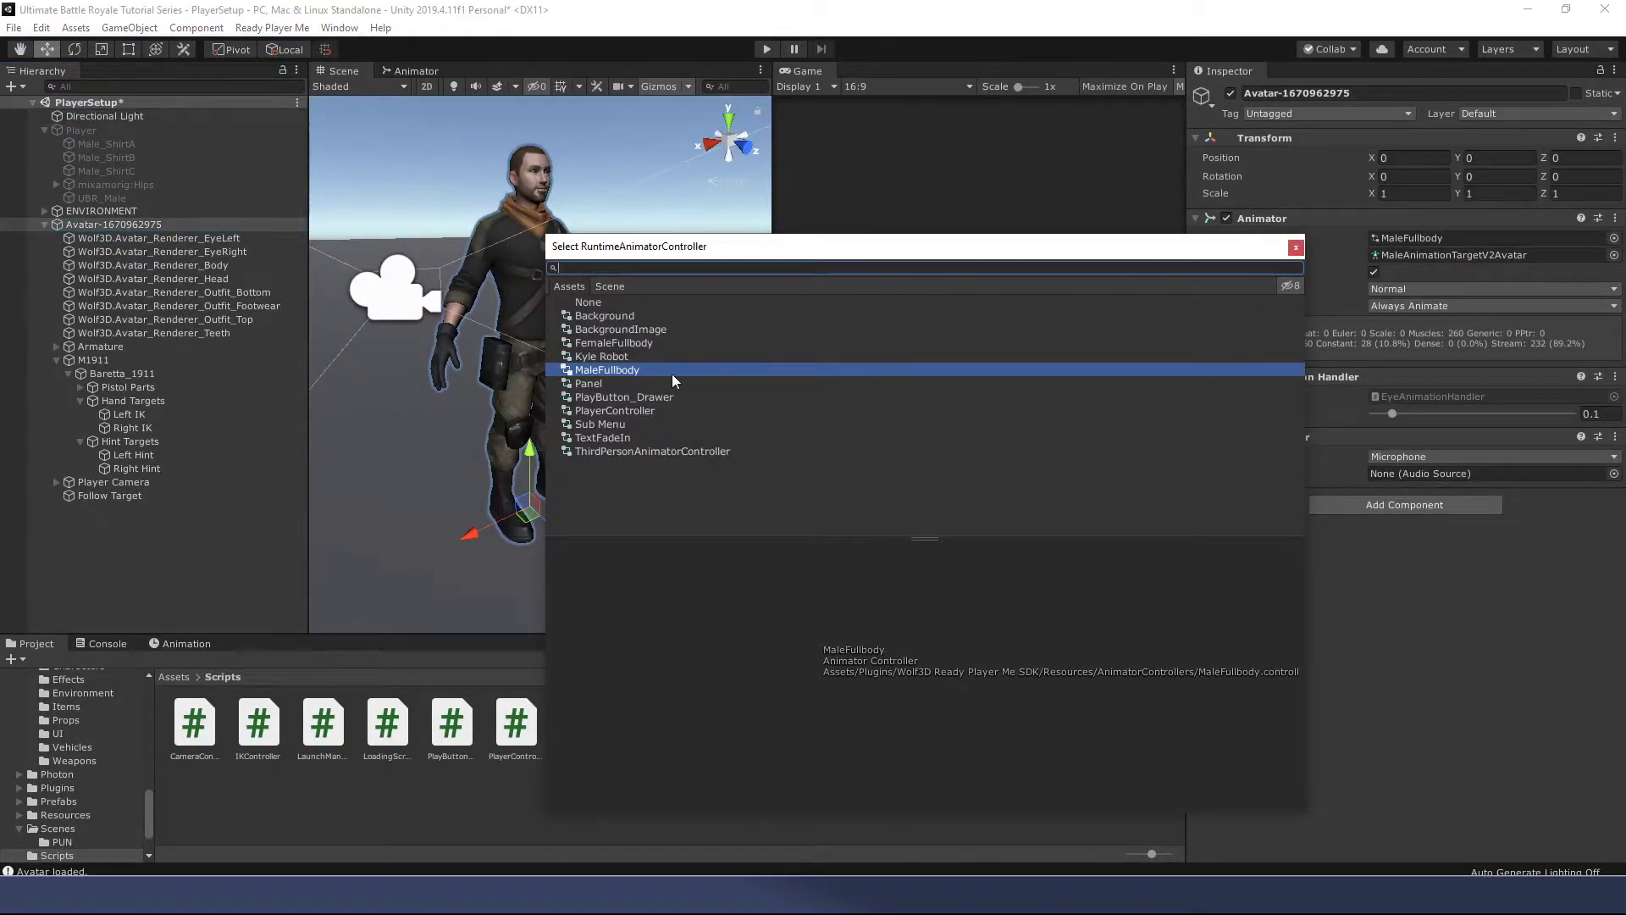
pyautogui.click(616, 411)
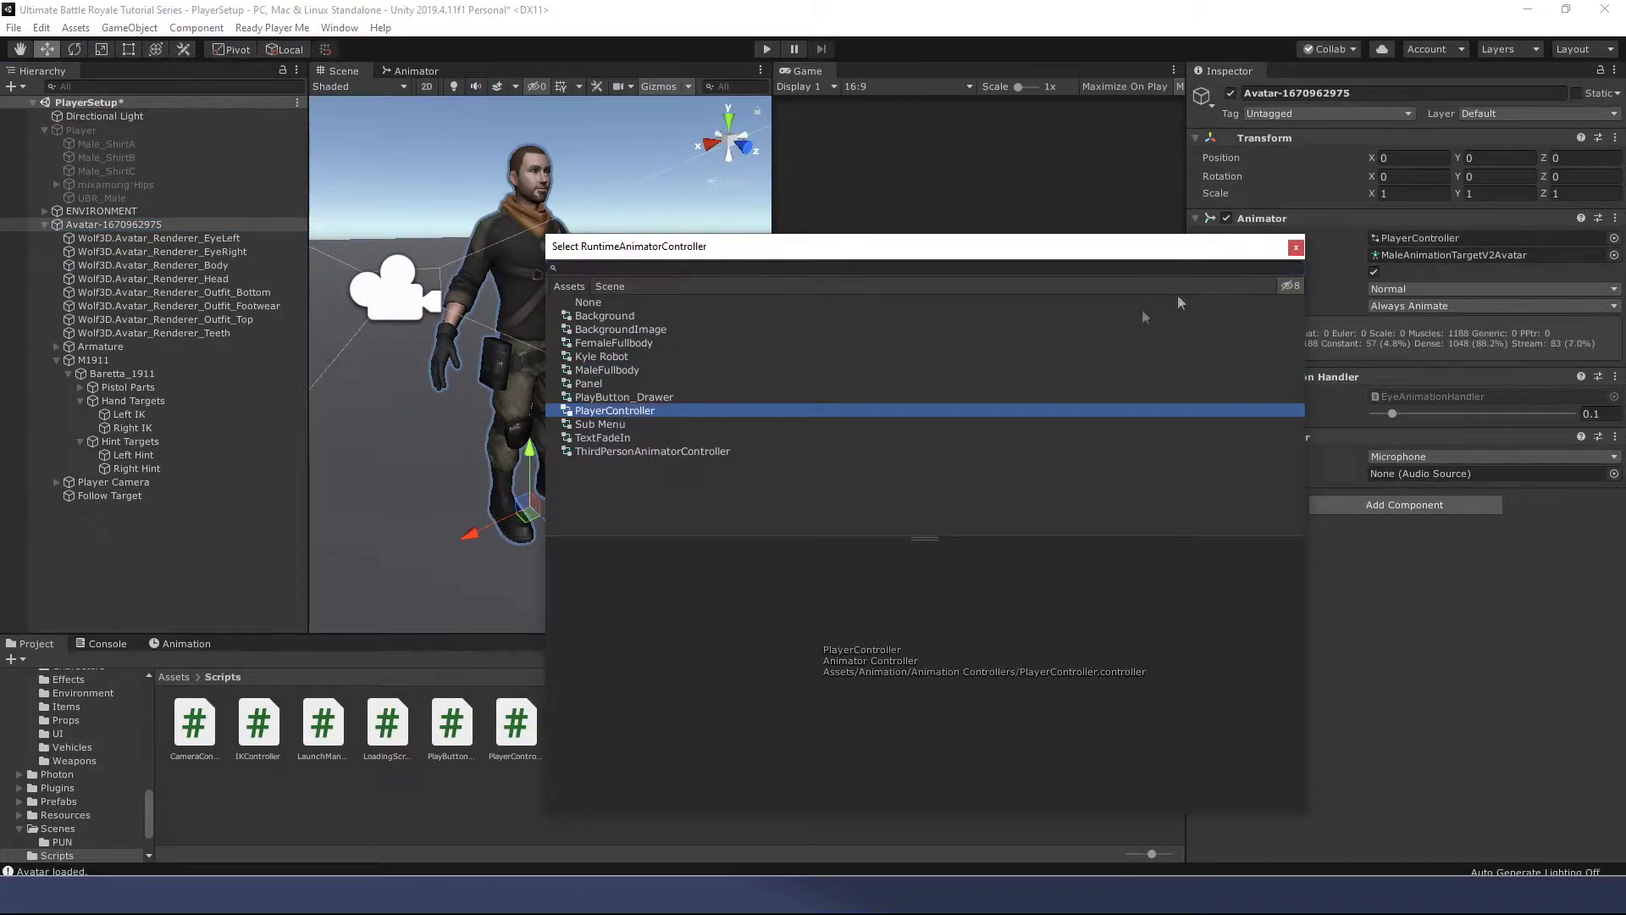
pyautogui.click(1296, 248)
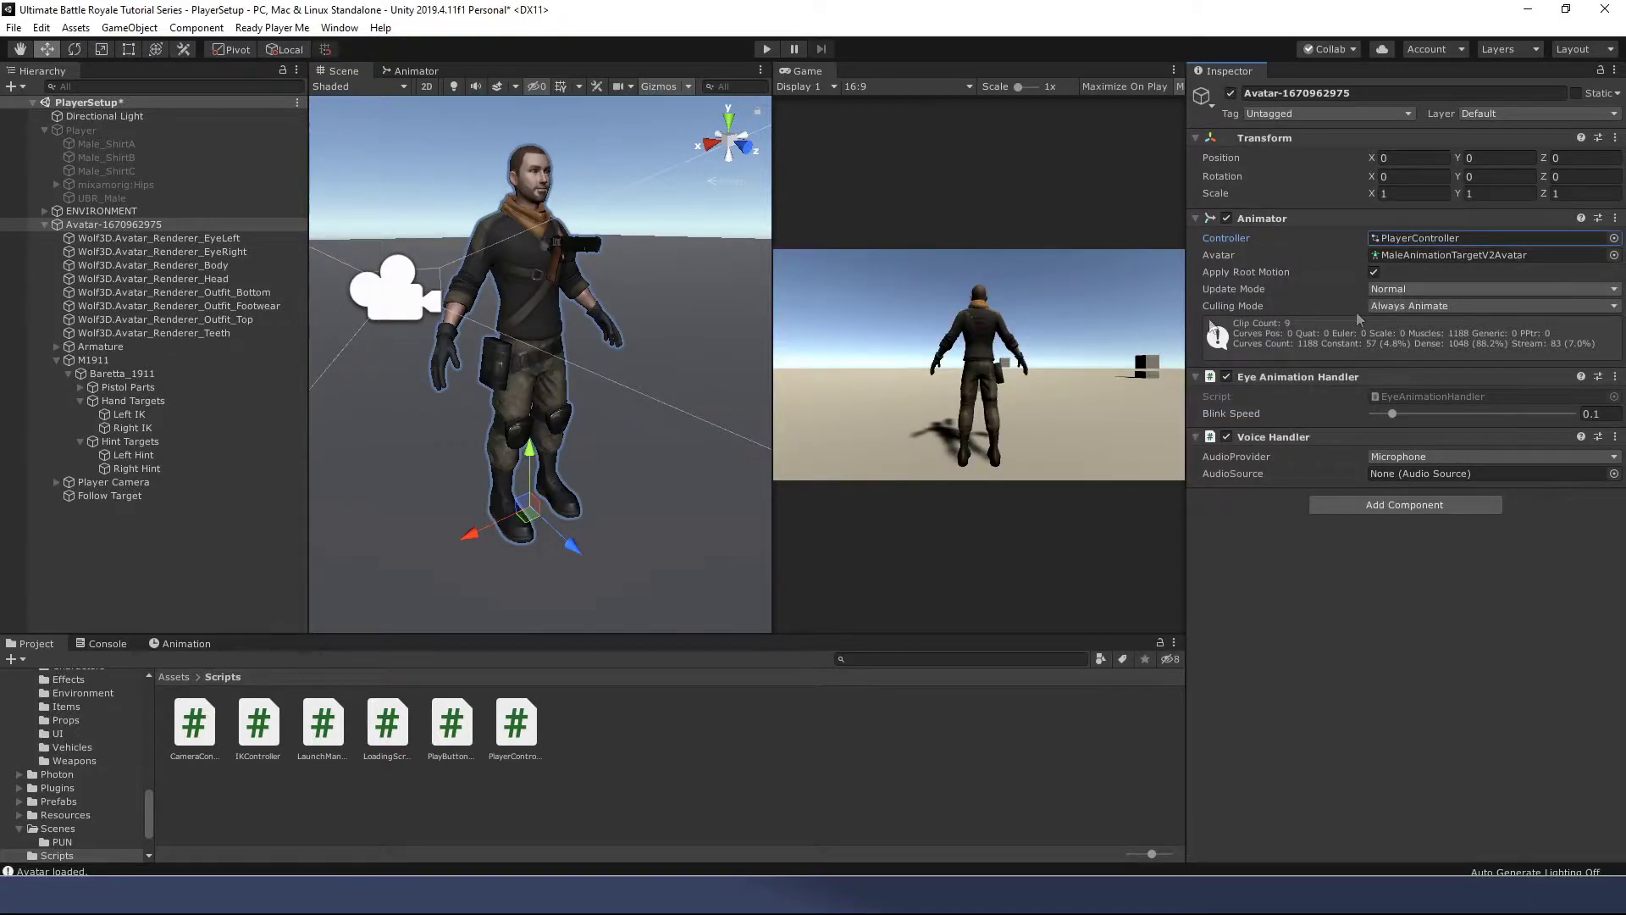
# Step: Check the old Player's components, and collapse the avatar's Animator, Eye Animation Handler and Voice Handler components
pyautogui.click(90, 130)
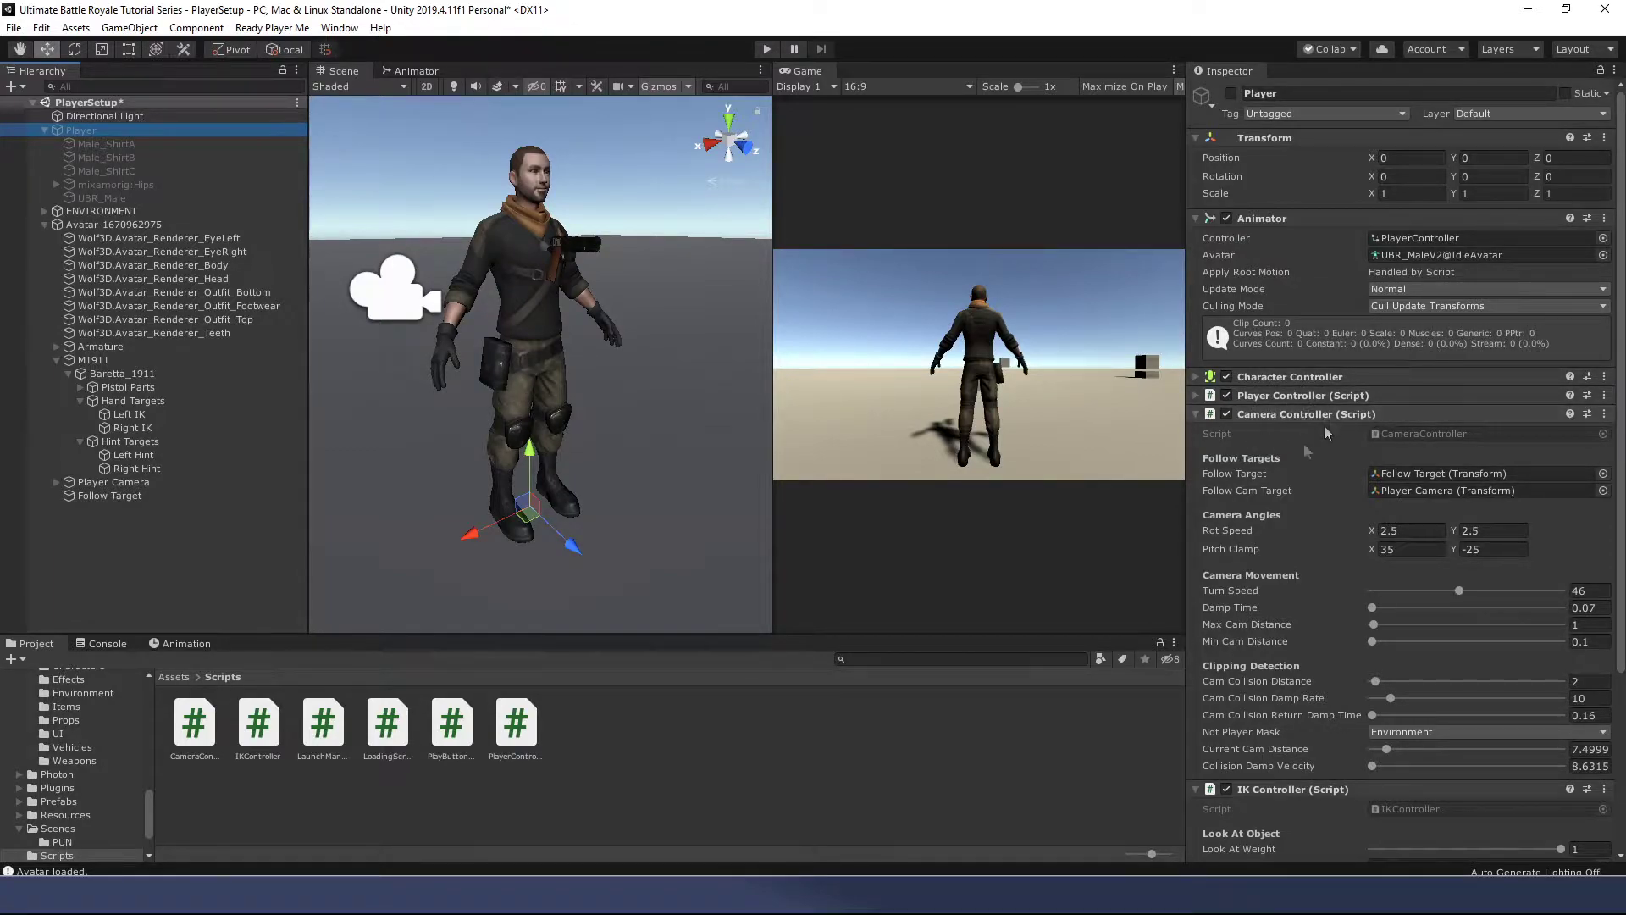
pyautogui.scroll(-5, 1308, 509)
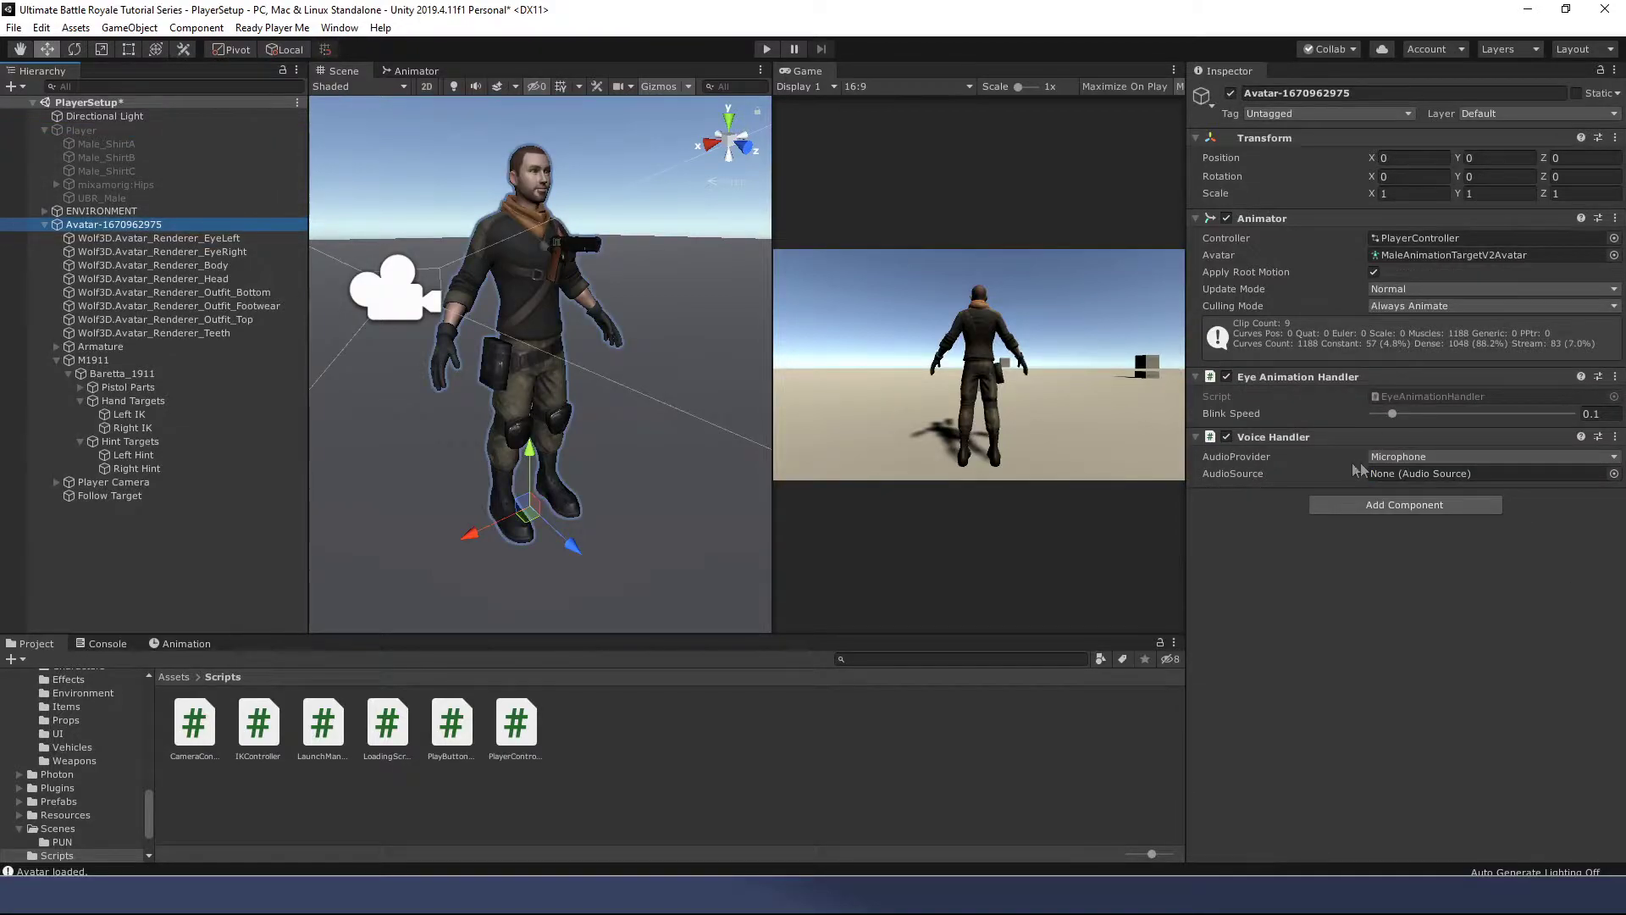
pyautogui.click(1196, 218)
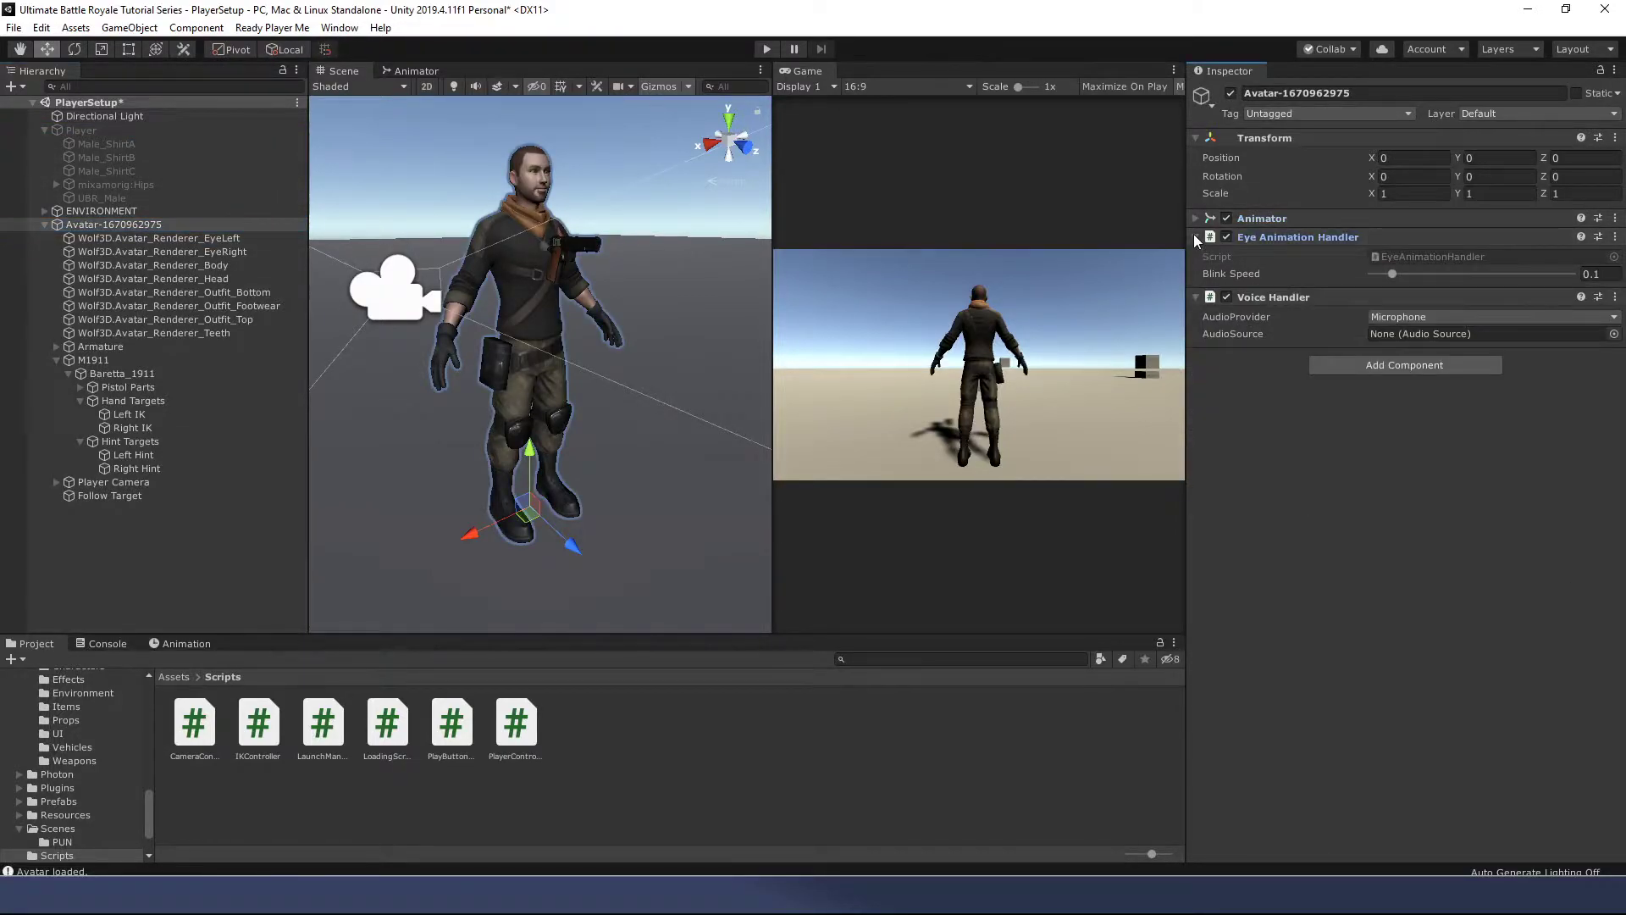
pyautogui.click(1195, 237)
pyautogui.click(1196, 255)
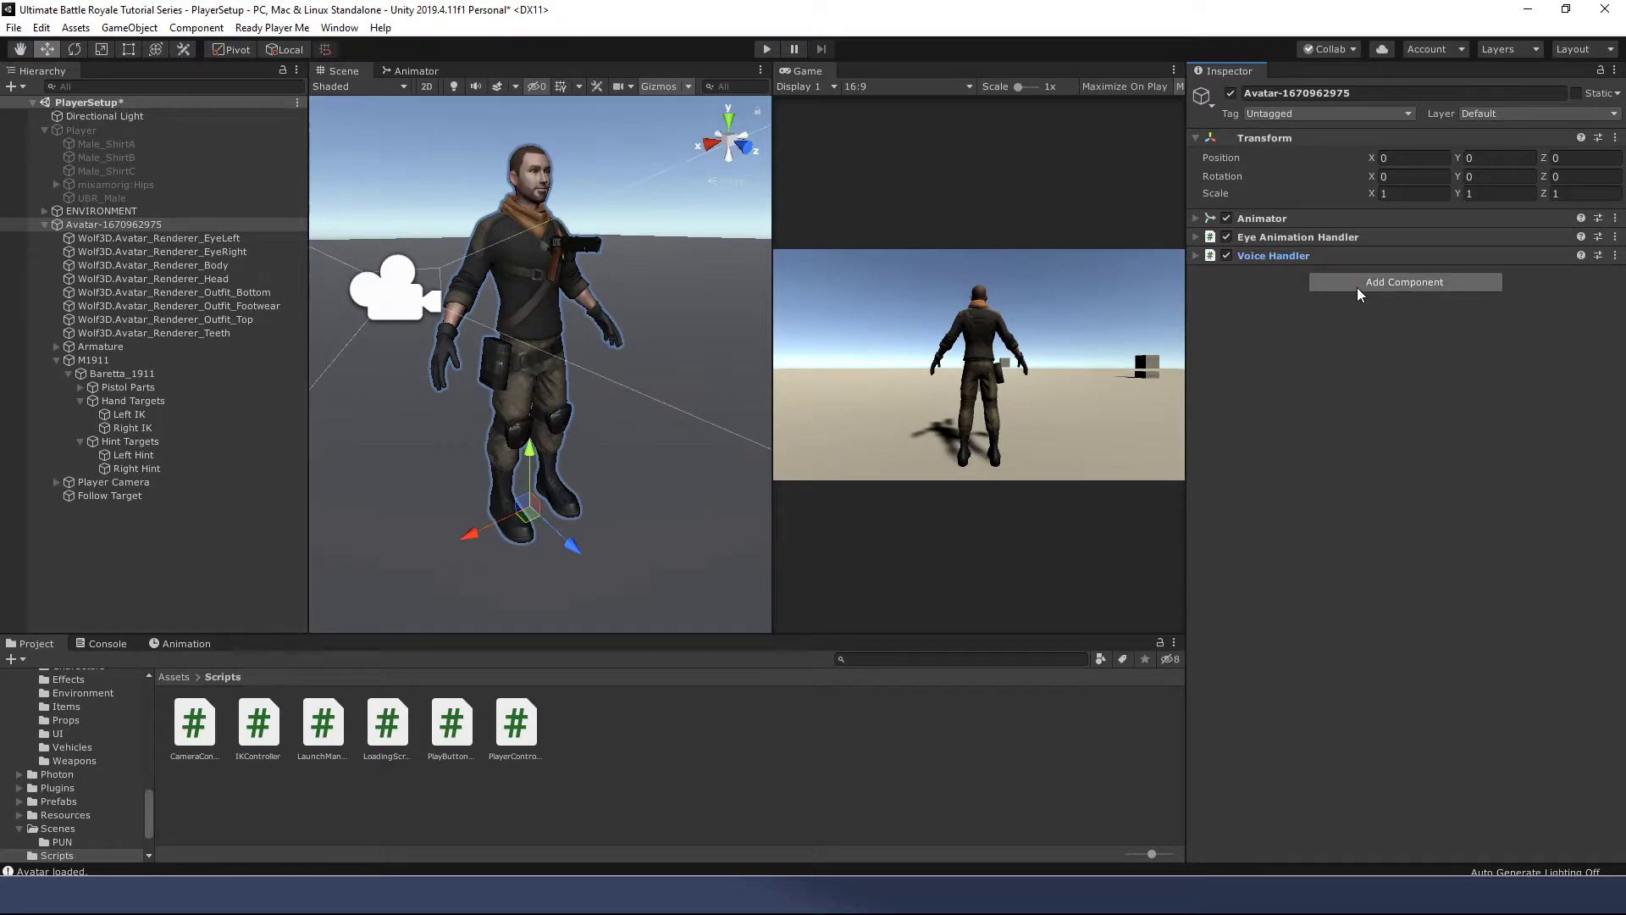
# Step: Add the PlayerController script to the avatar with Speed 1.2, its own Animator as Anim and itself as Player Obj
pyautogui.click(519, 726)
pyautogui.moveTo(522, 729); pyautogui.dragTo(1338, 388)
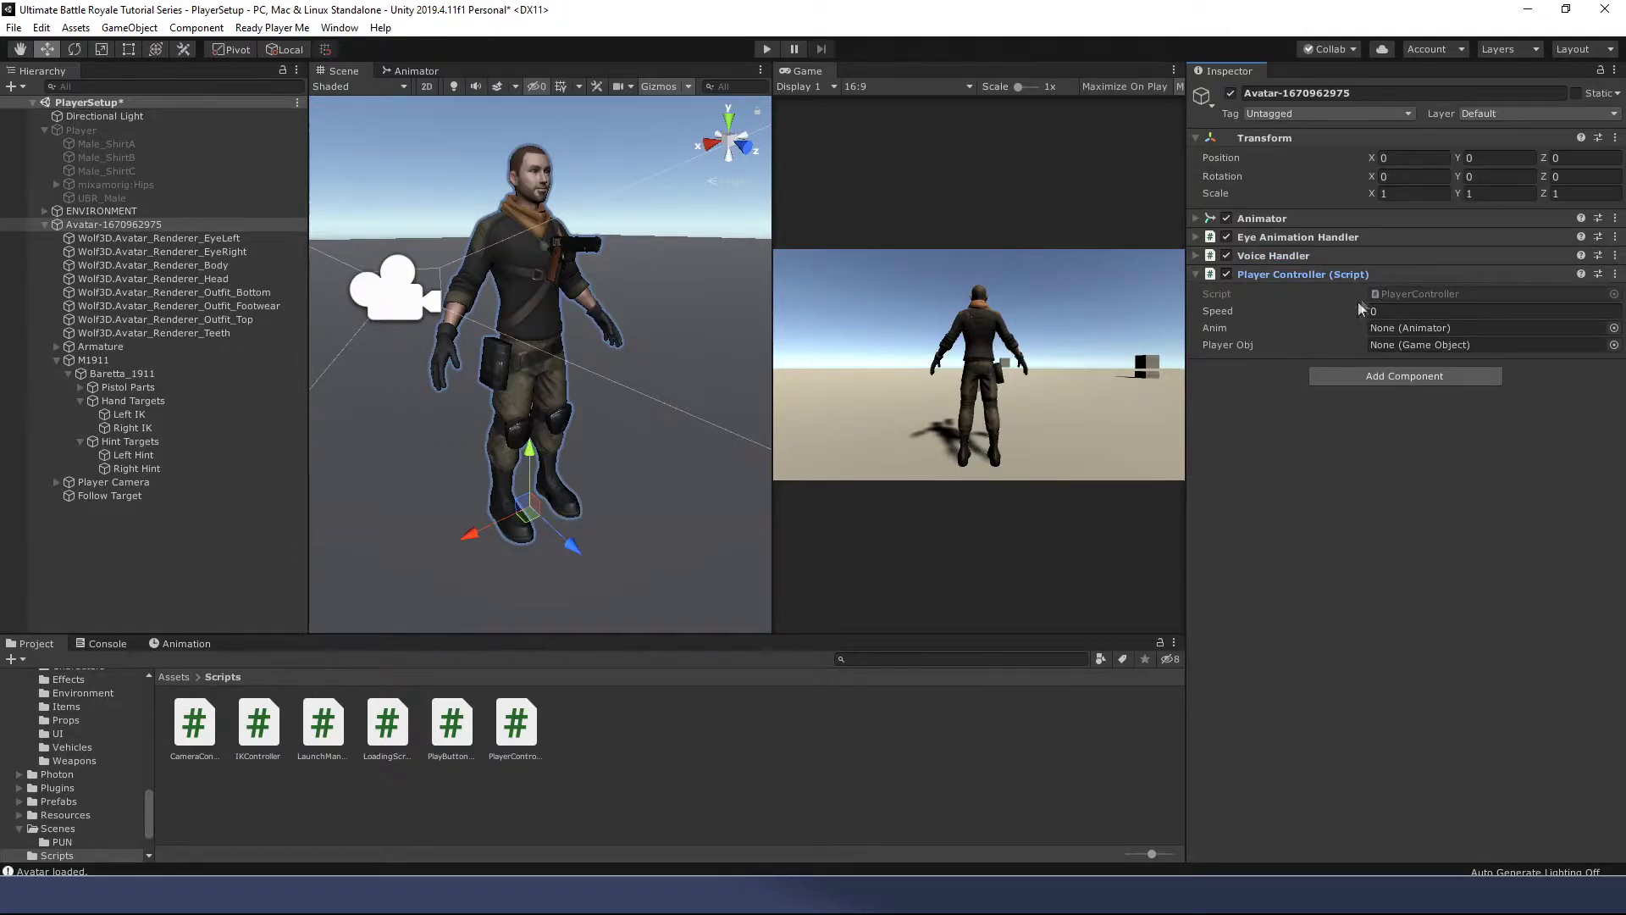
pyautogui.click(1389, 313)
pyautogui.write('1.2')
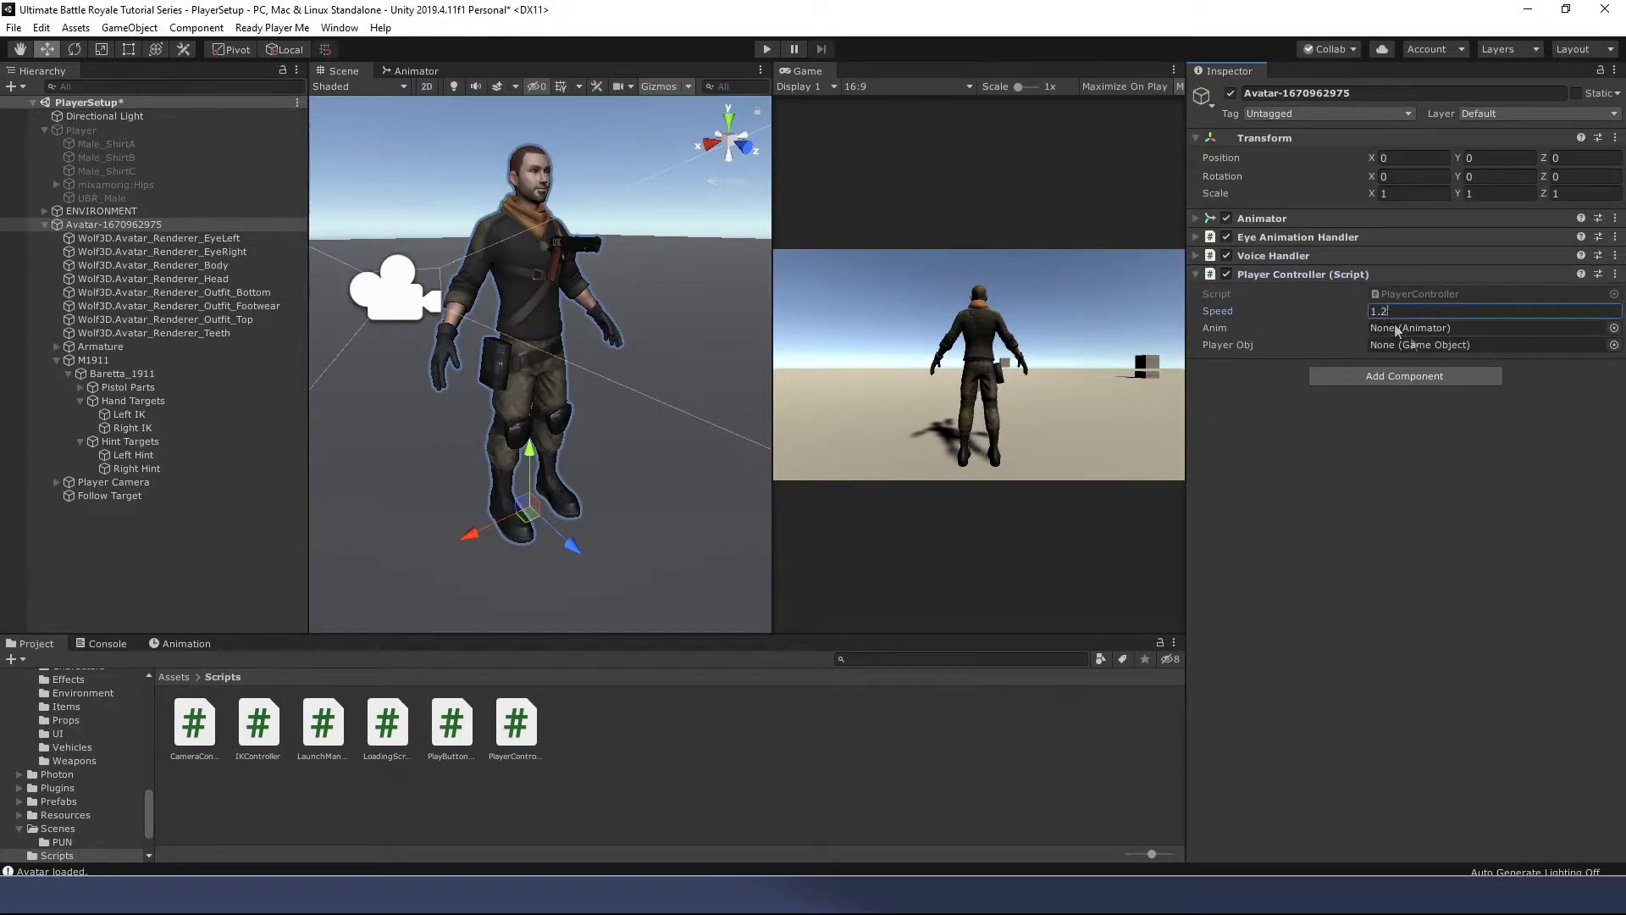
pyautogui.moveTo(1269, 219); pyautogui.dragTo(1423, 329)
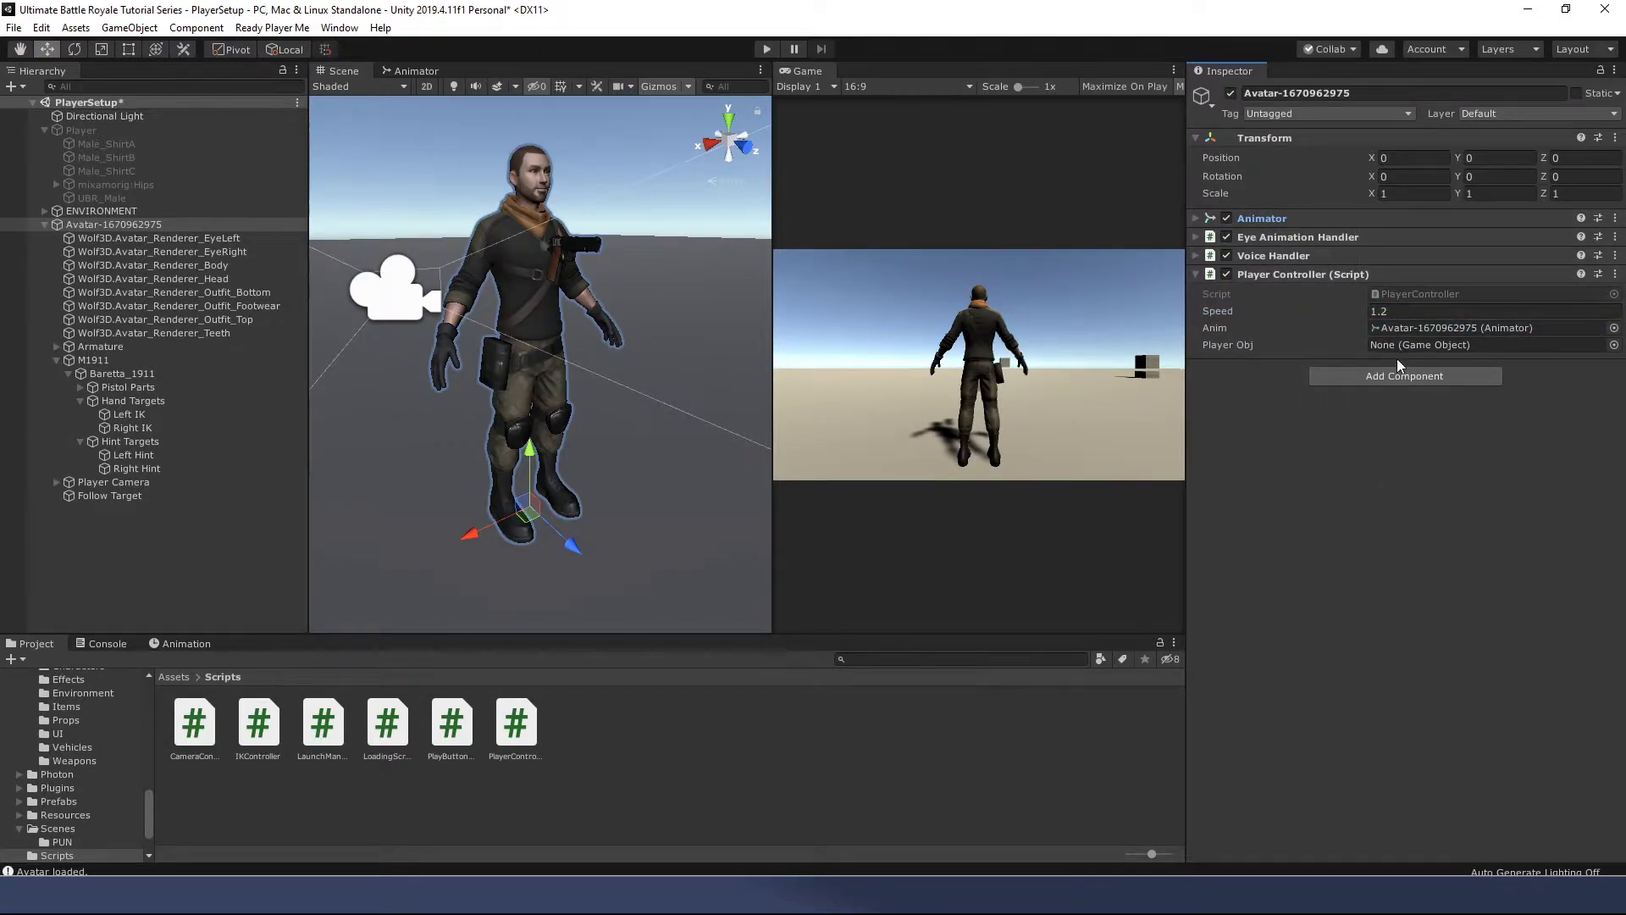
pyautogui.moveTo(112, 228); pyautogui.dragTo(1402, 345)
# Step: Rename the avatar object as UBR Player
pyautogui.click(1322, 97)
pyautogui.write('UBR')
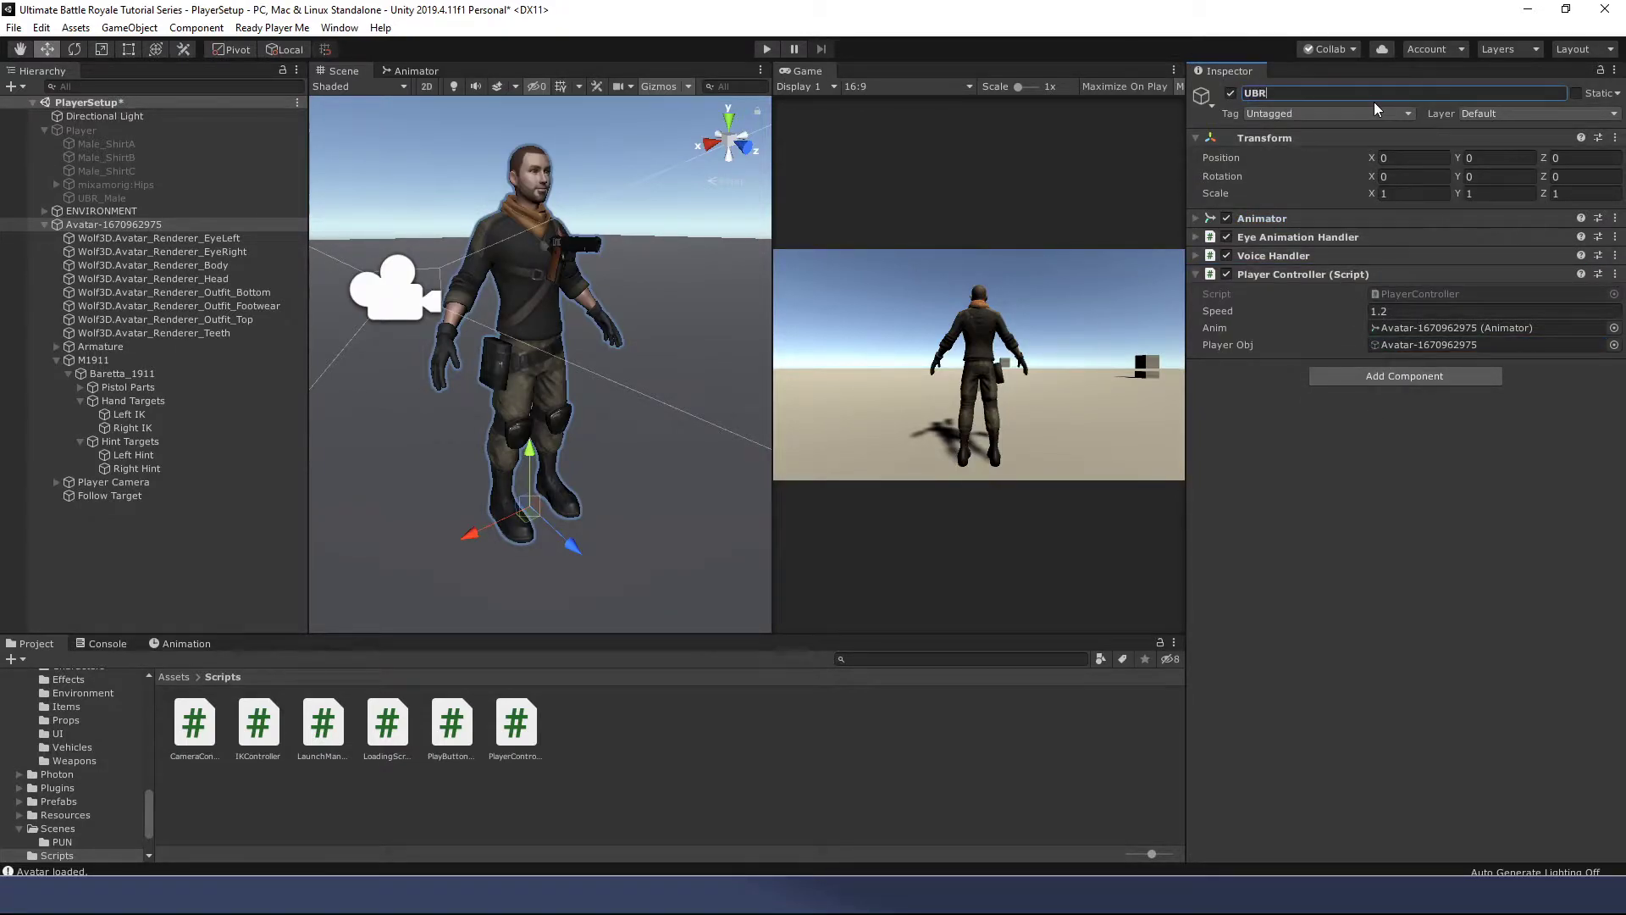
pyautogui.write(' Player')
pyautogui.press('Return')
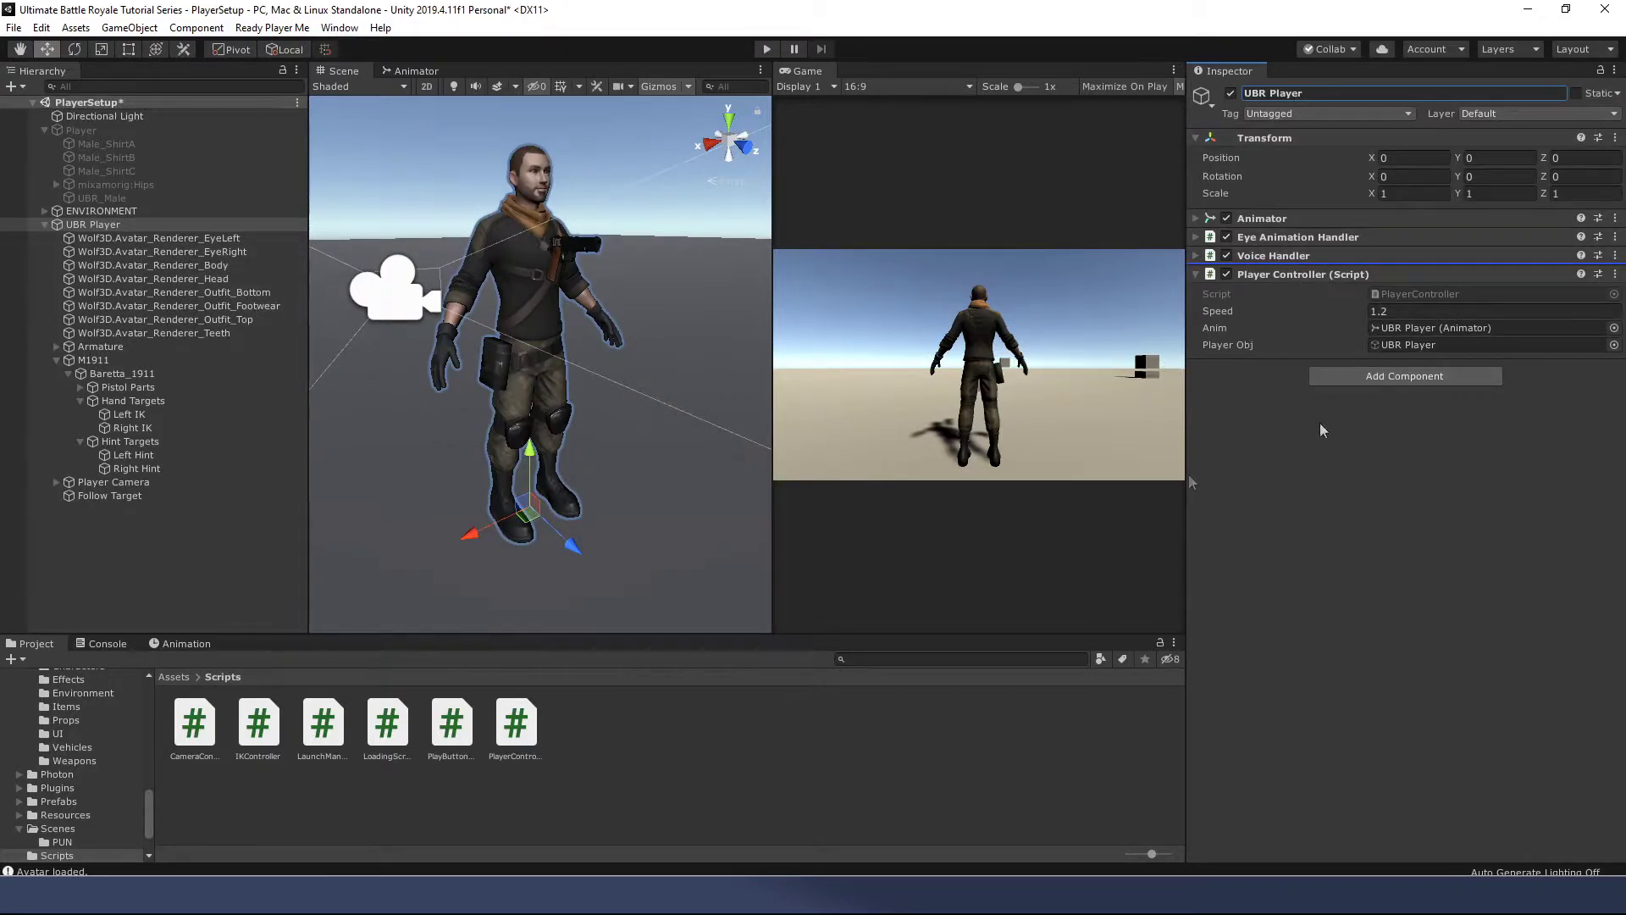
# Step: Add a Character Controller to UBR Player and paste in the component values copied from the old Player's Character Controller
pyautogui.click(1383, 374)
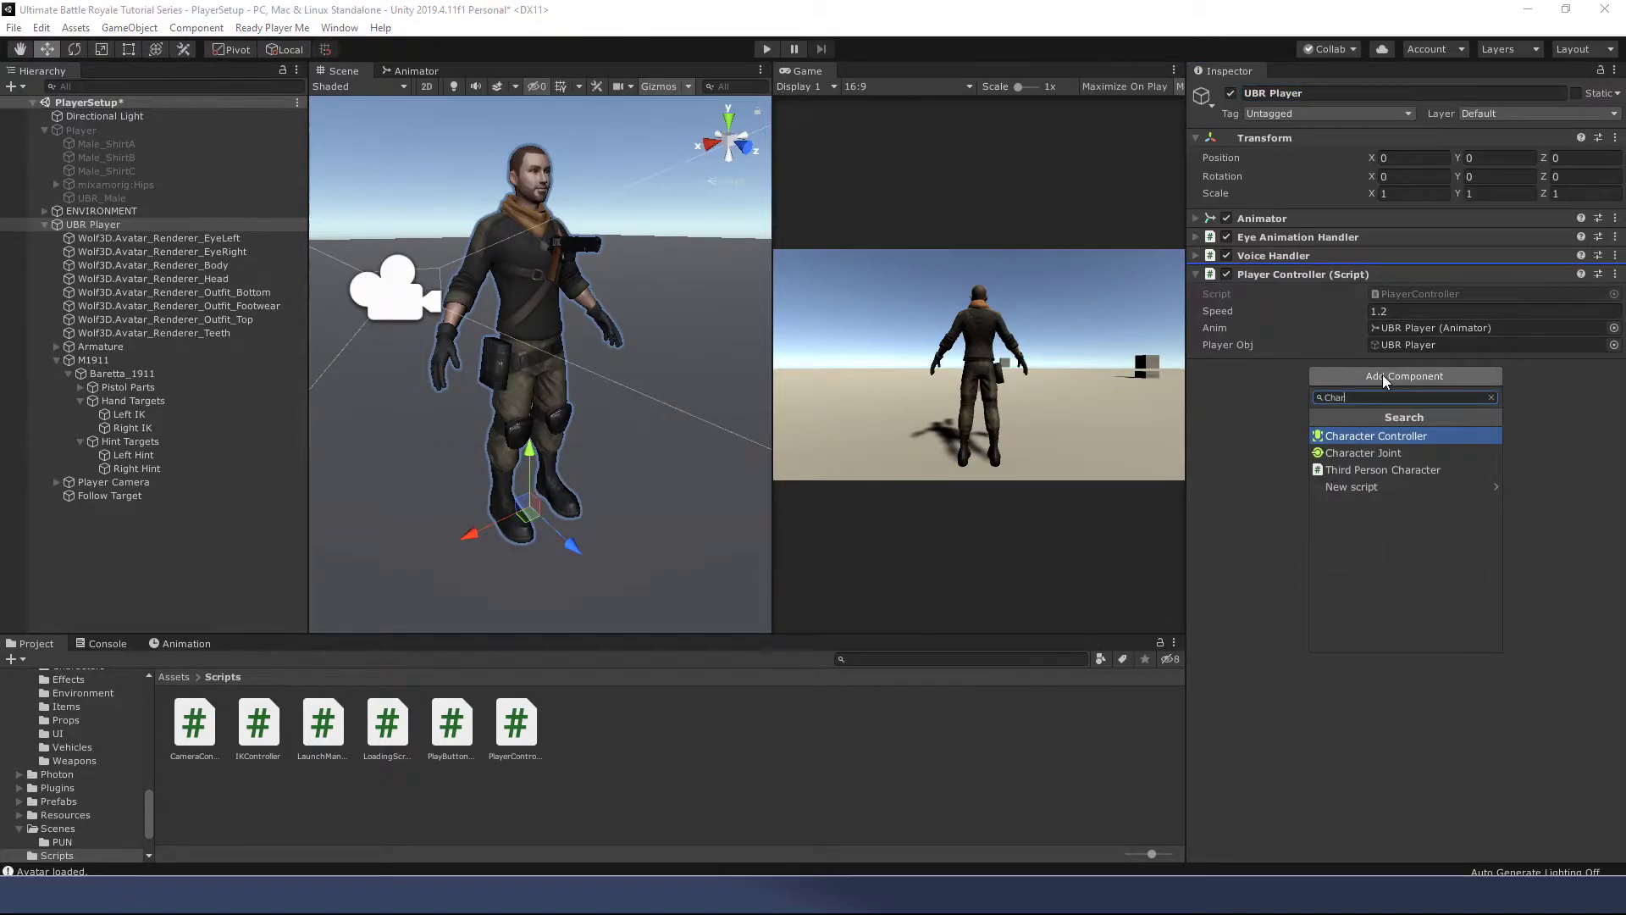
pyautogui.press('Return')
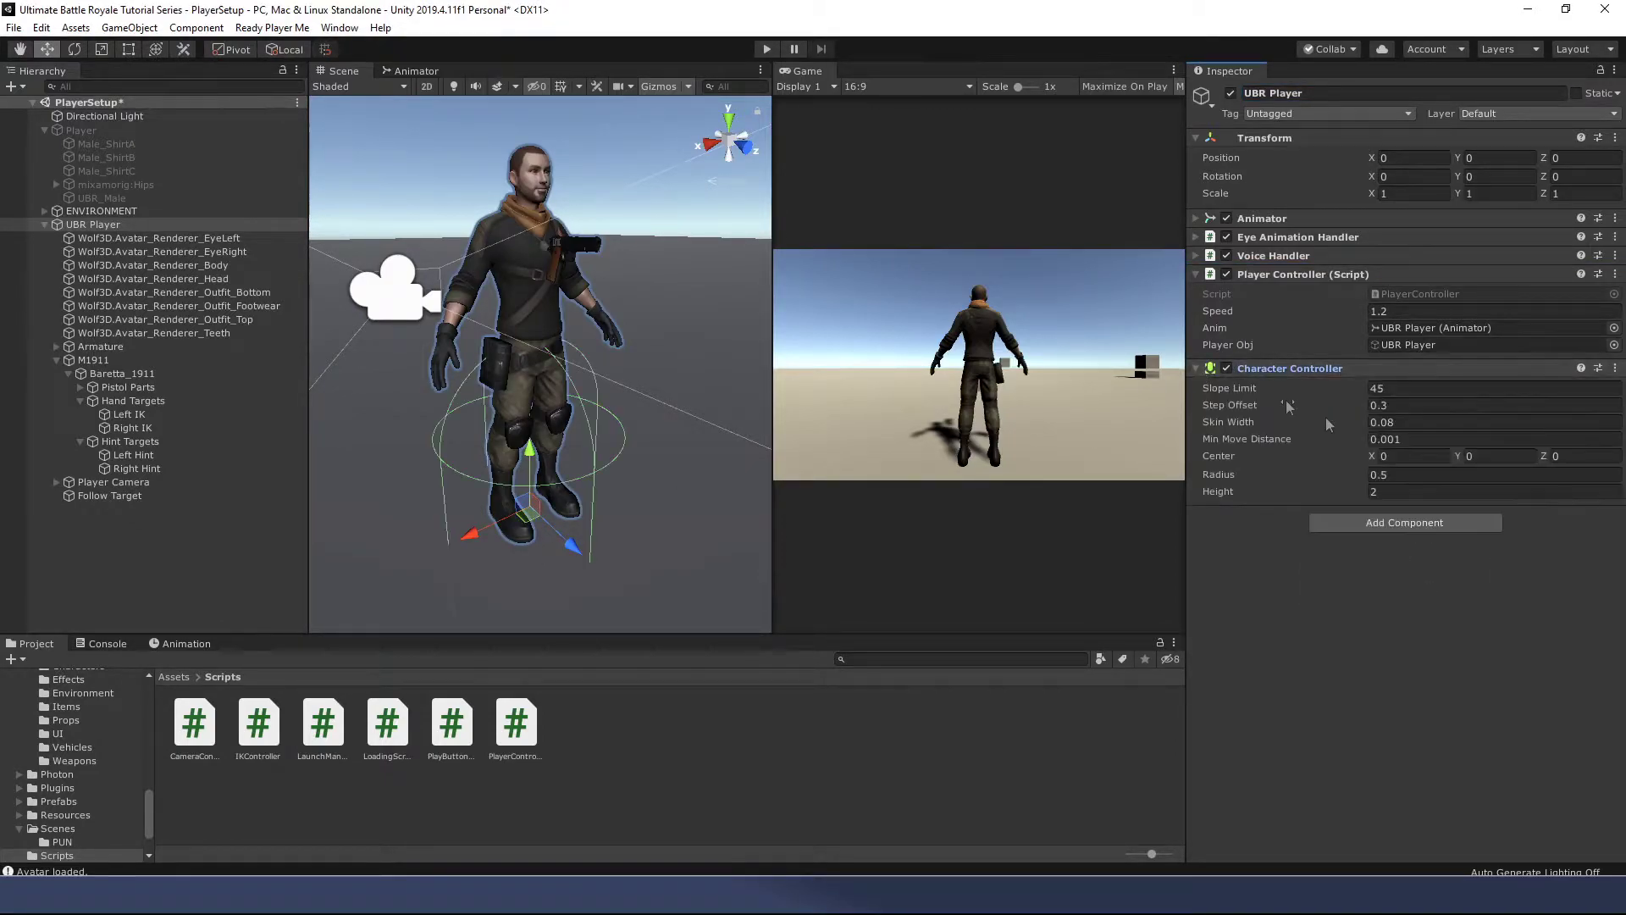
pyautogui.click(97, 131)
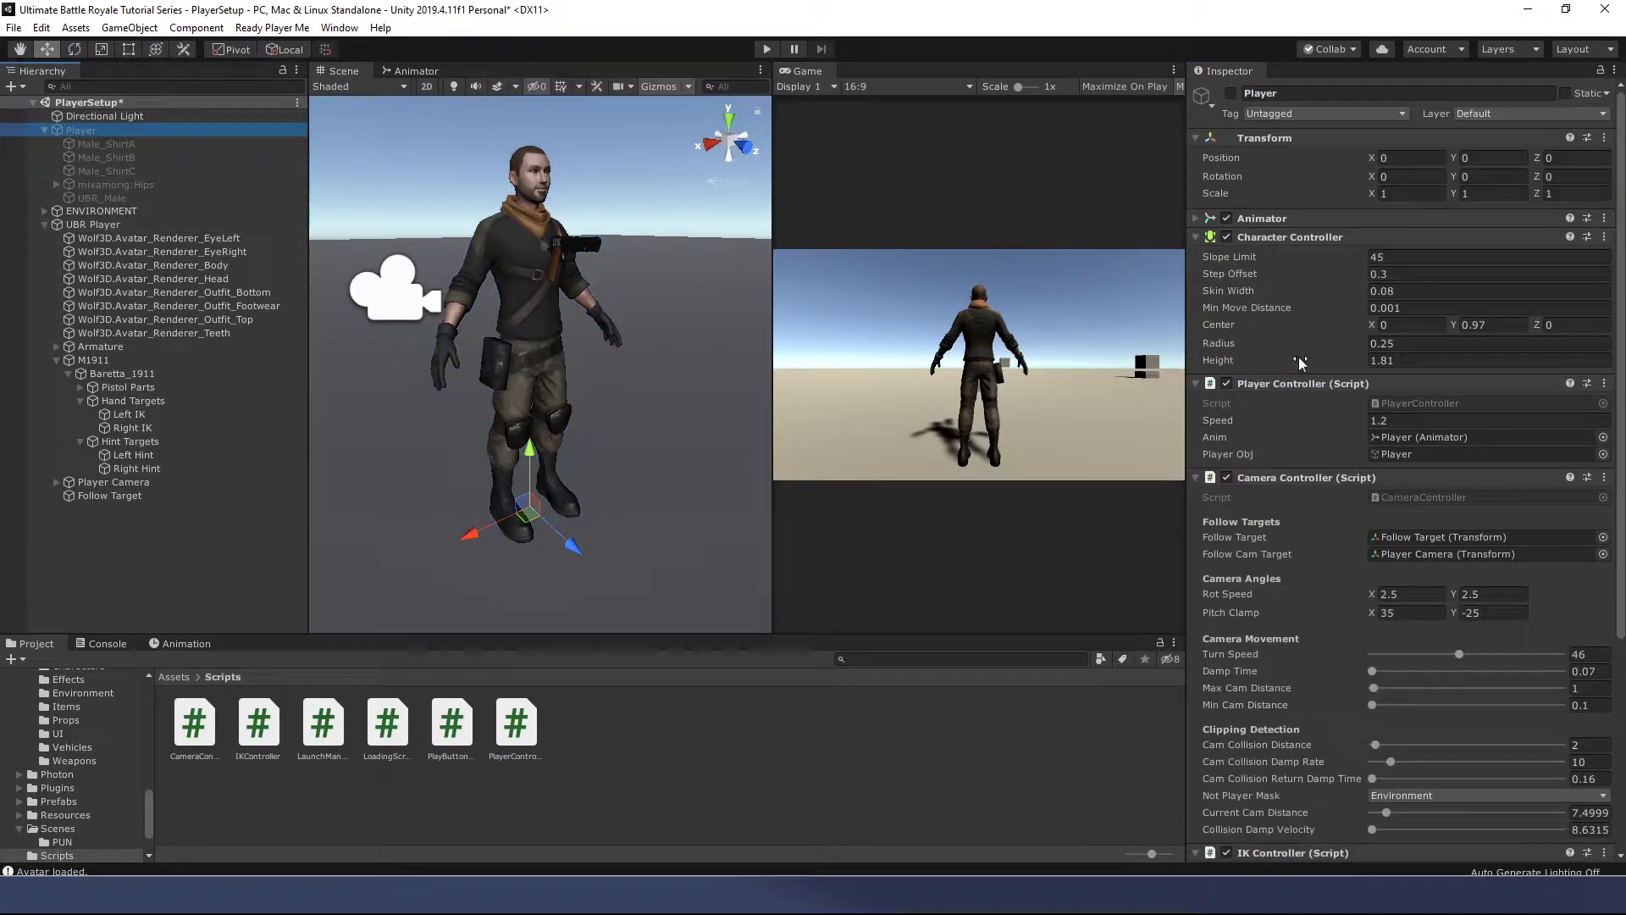
pyautogui.click(1606, 239)
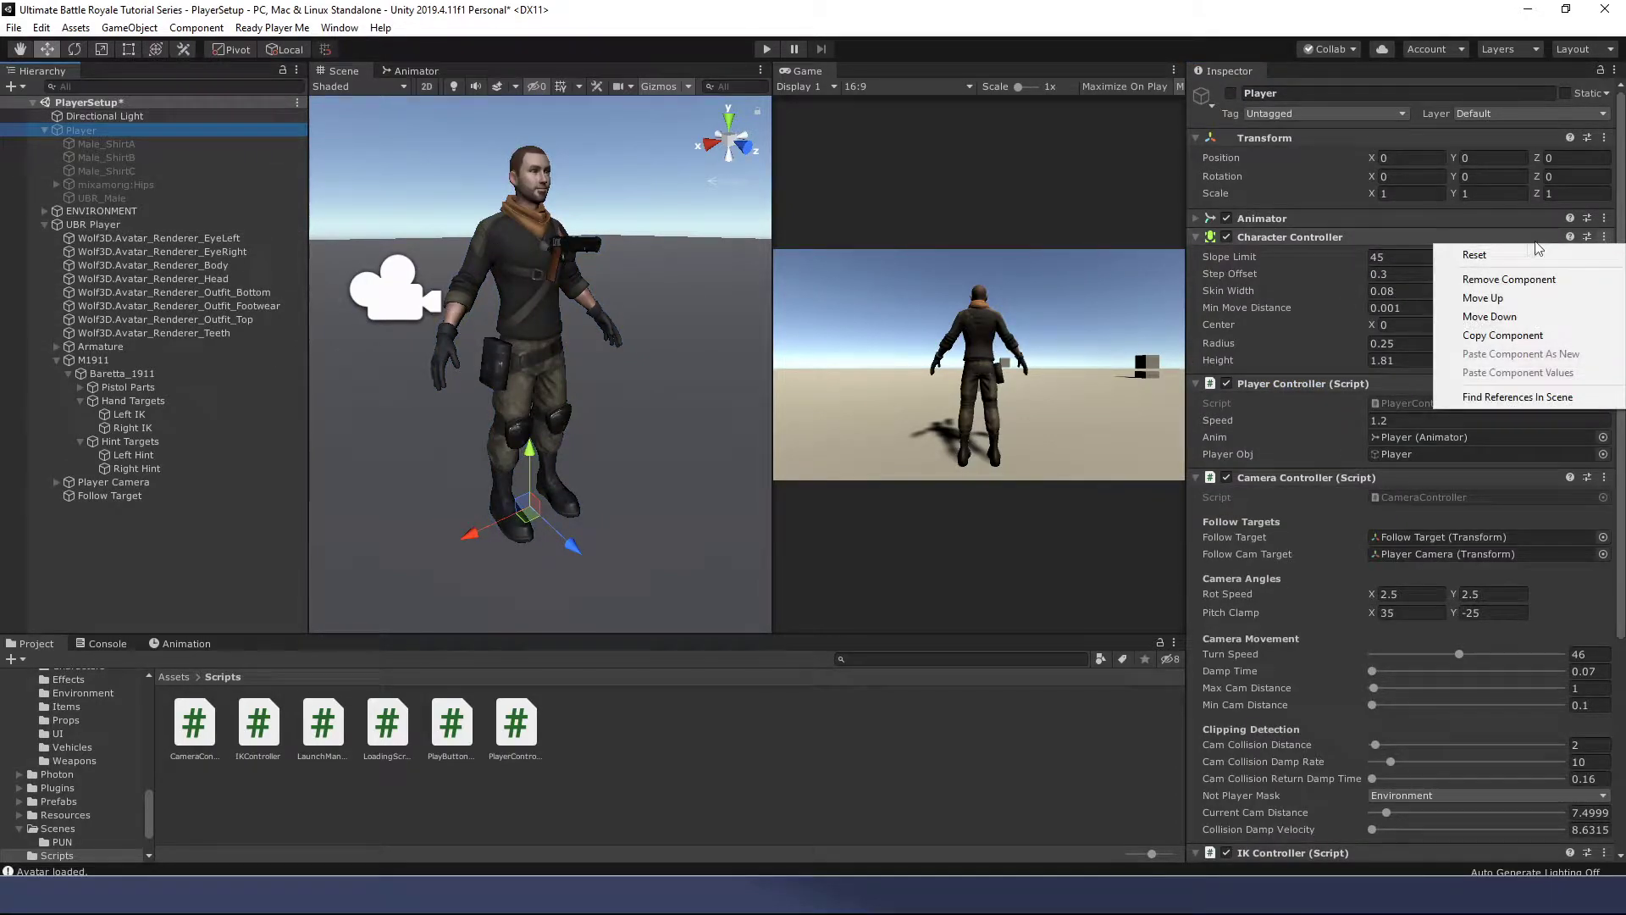
pyautogui.click(1502, 336)
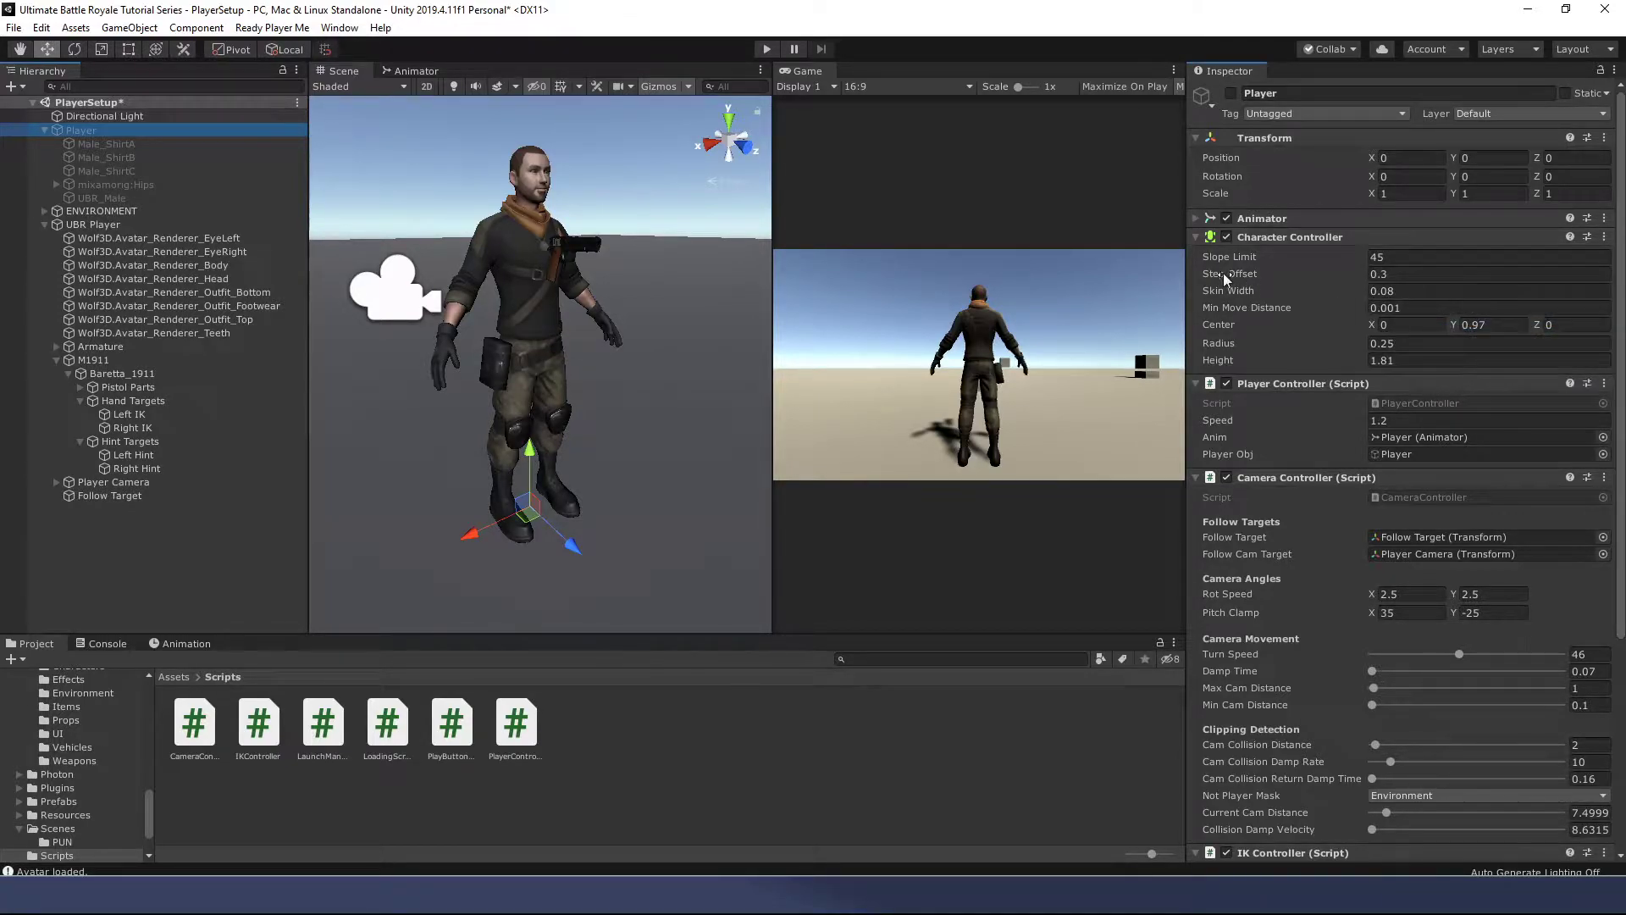
pyautogui.click(99, 226)
pyautogui.click(1615, 367)
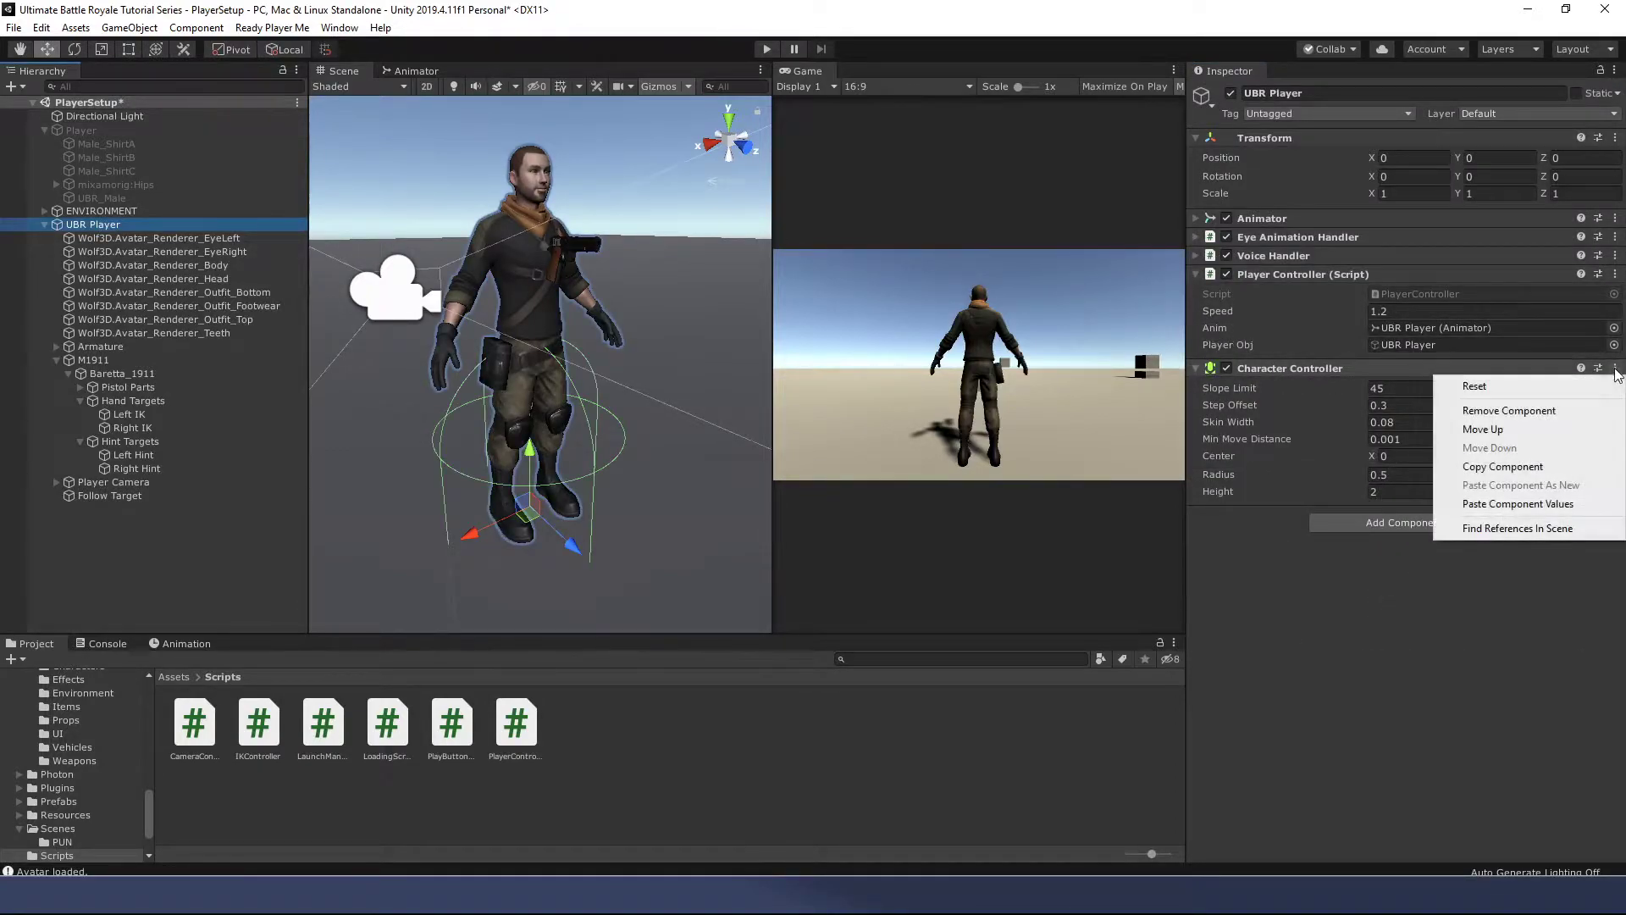
pyautogui.click(1518, 504)
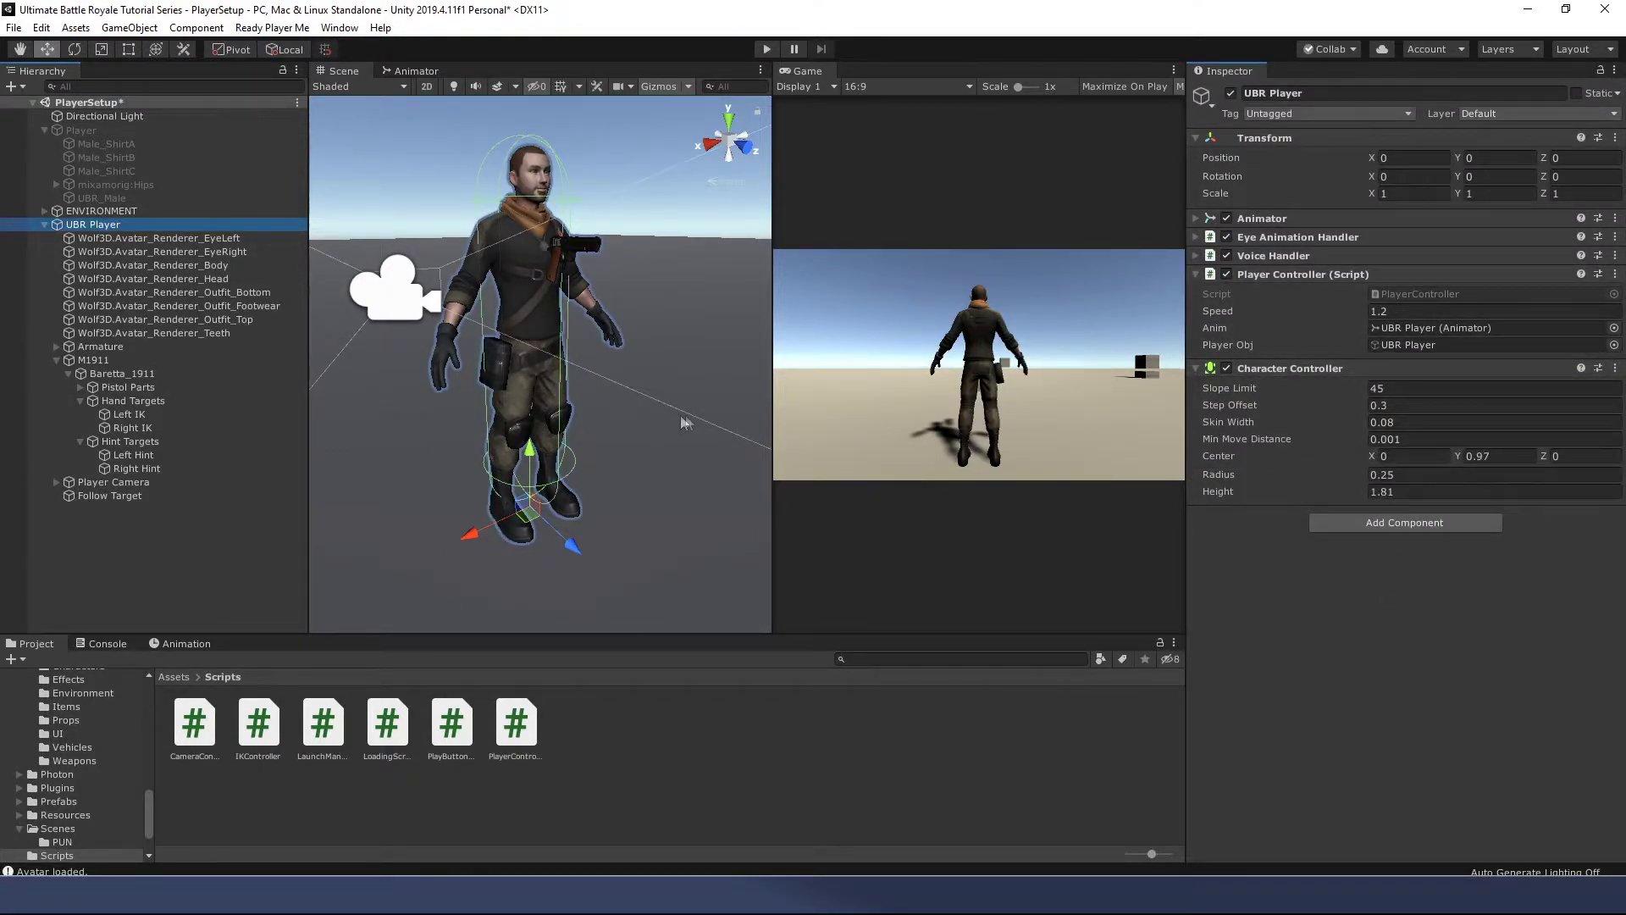
pyautogui.keyDown('alt'); pyautogui.moveTo(695, 366); pyautogui.dragTo(532, 368); pyautogui.keyUp('alt')
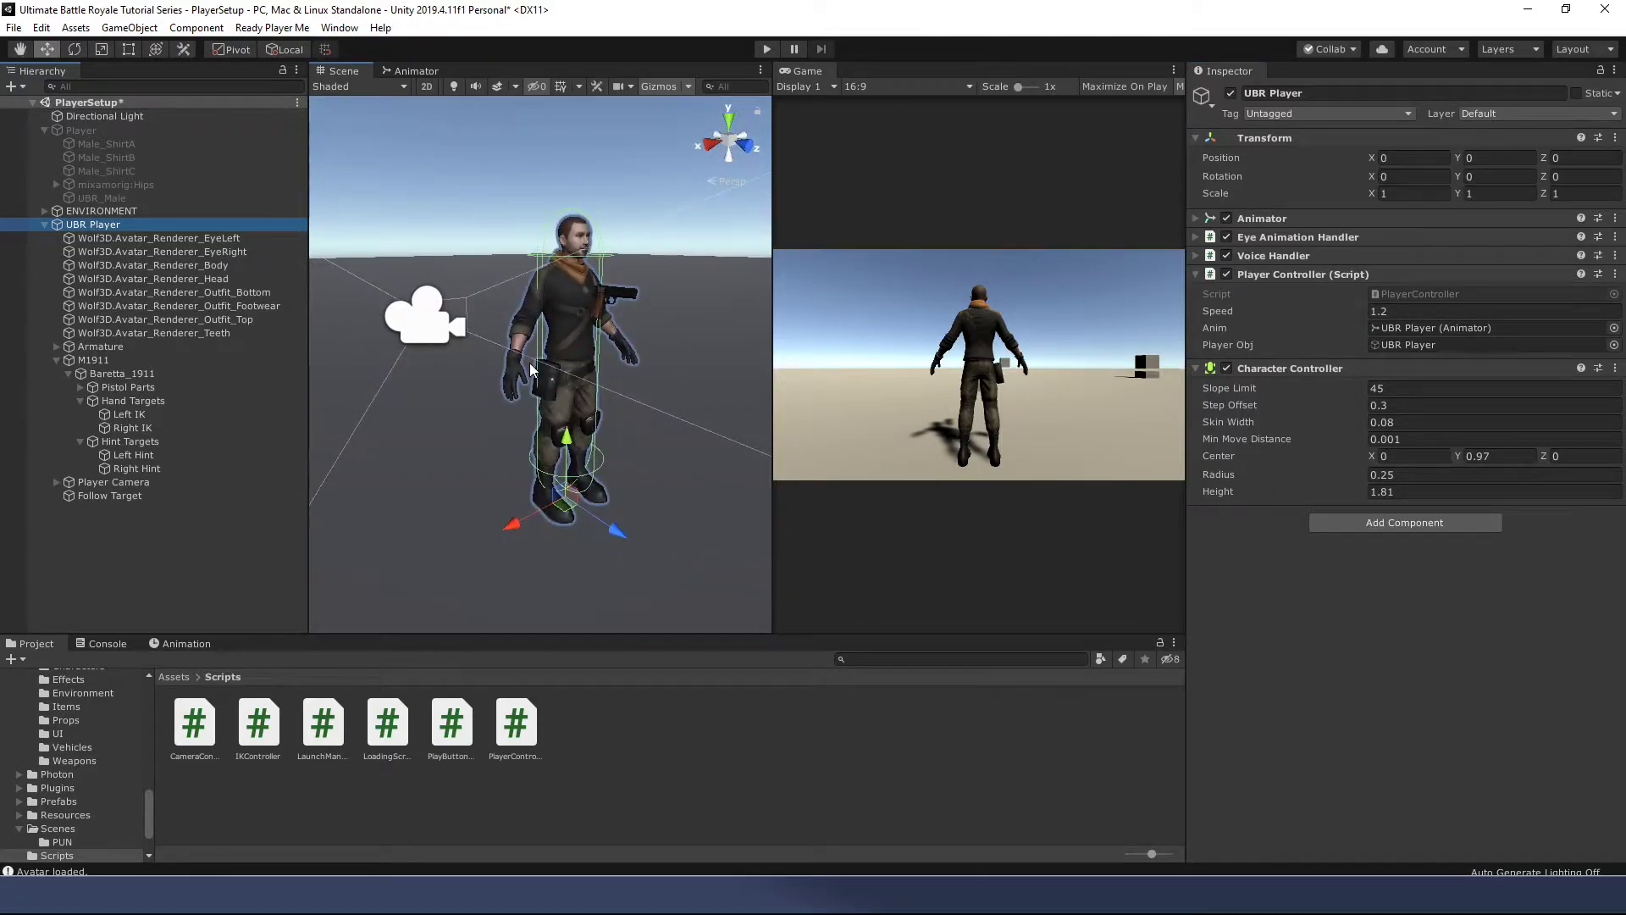
# Step: Collapse UBR Player's Character Controller and Player Controller, and add the CameraController script with Pitch Clamp X 35 and Y -25
pyautogui.click(1197, 367)
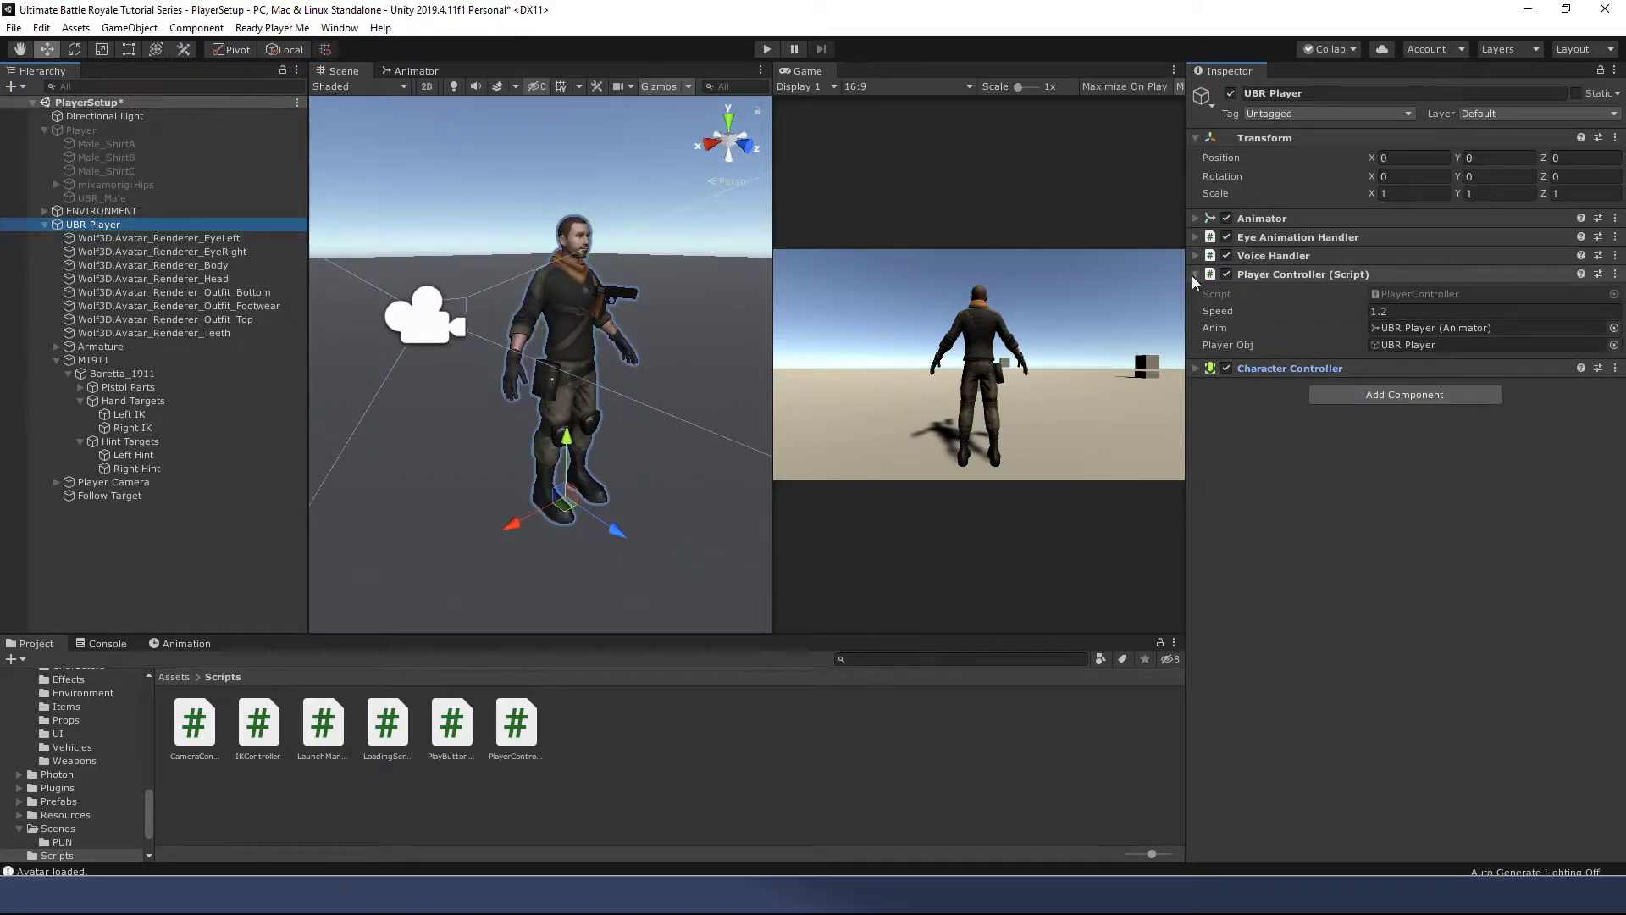
pyautogui.click(1194, 274)
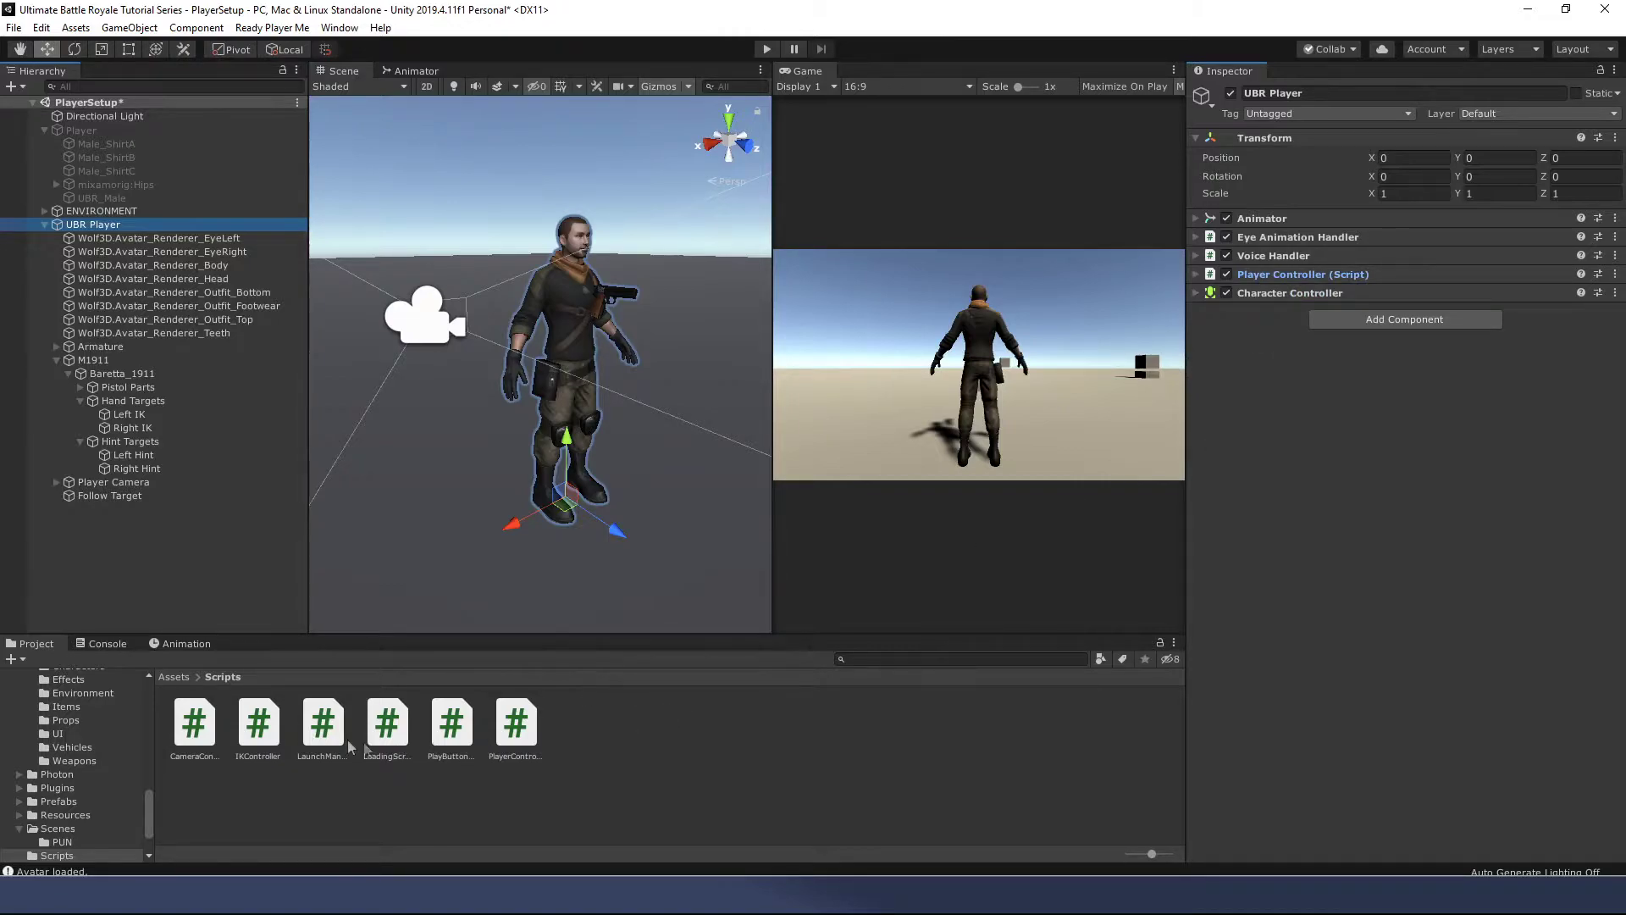
pyautogui.moveTo(200, 729); pyautogui.dragTo(1291, 430)
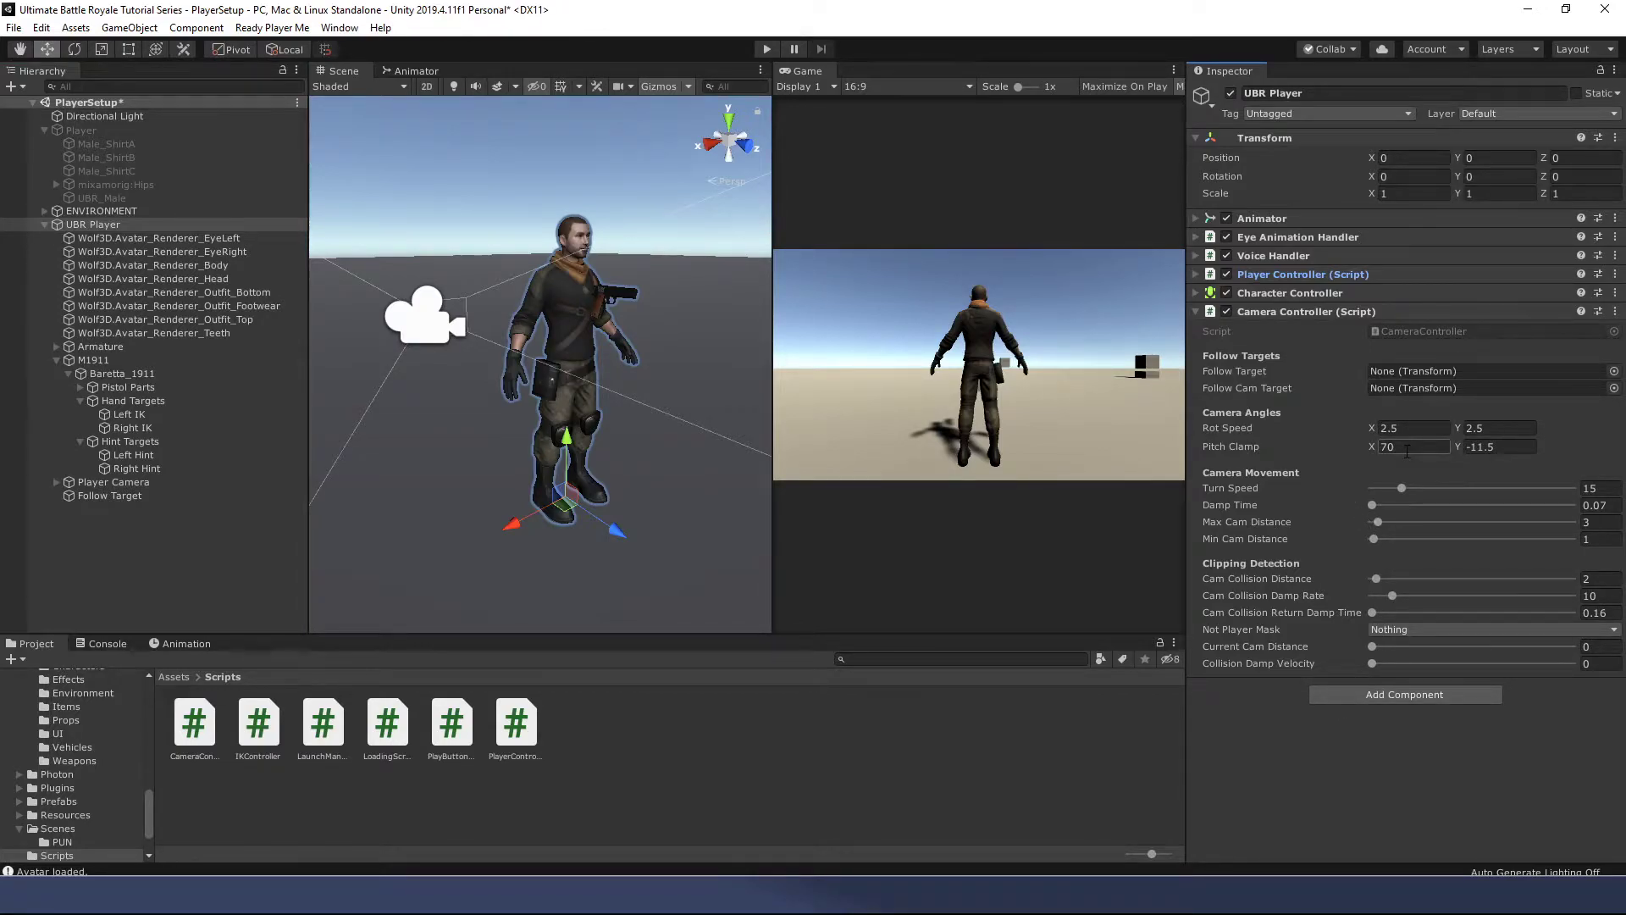
pyautogui.click(1407, 448)
pyautogui.click(1515, 447)
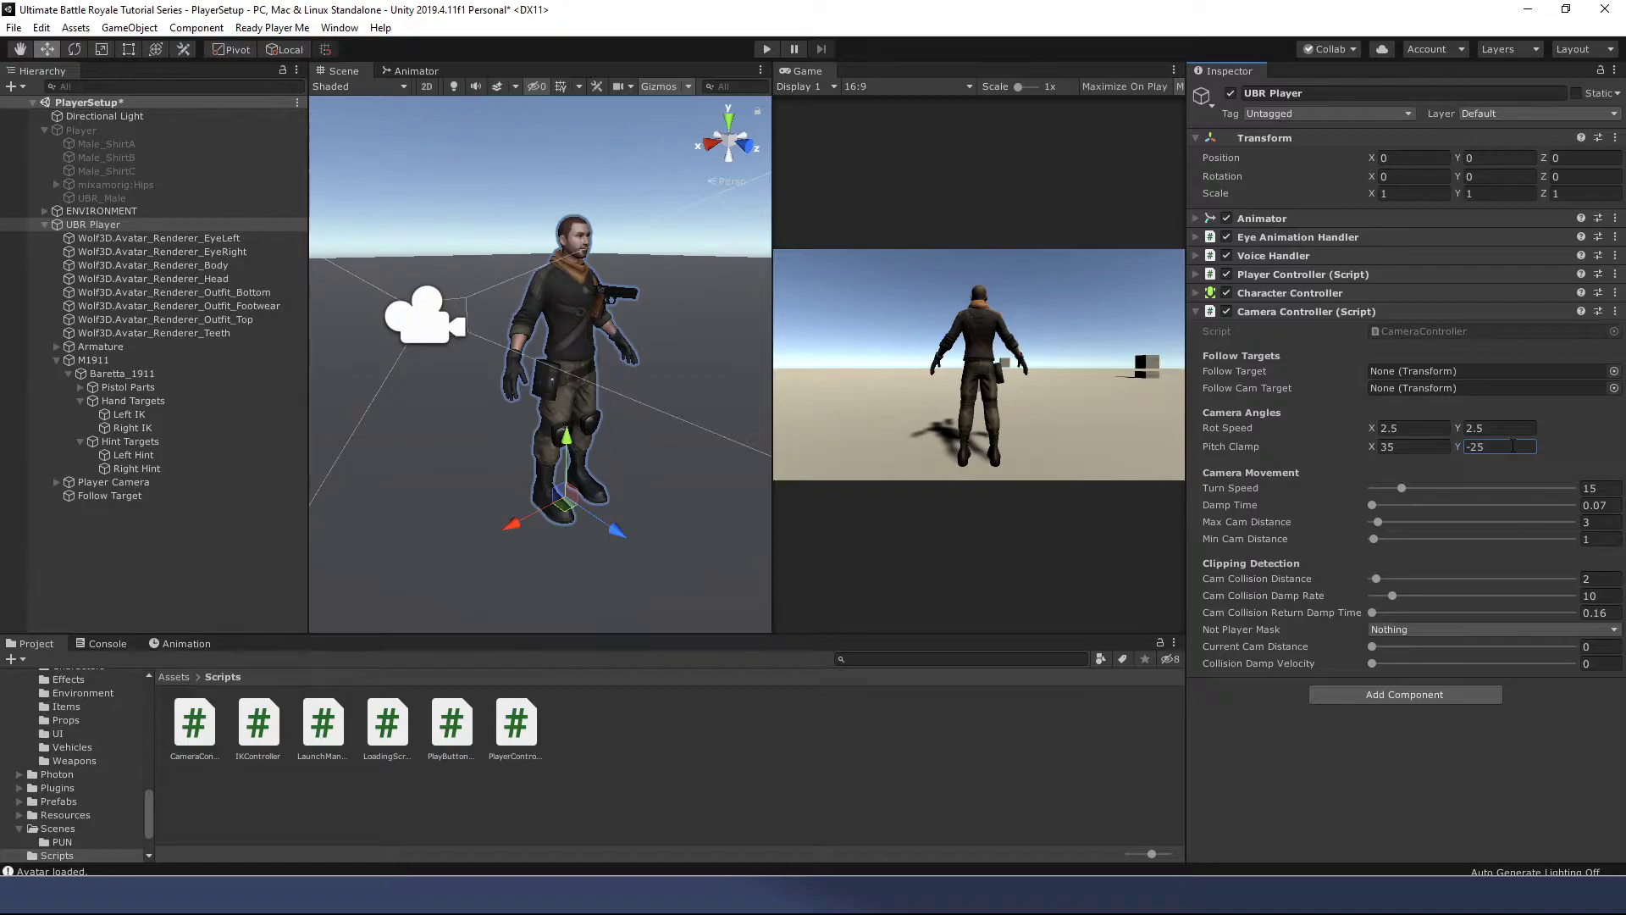
# Step: Set Max Cam Distance 1 and Min Cam Distance 0.1, and assign Follow Target and Player Camera as the Camera Controller's follow targets
pyautogui.click(1596, 523)
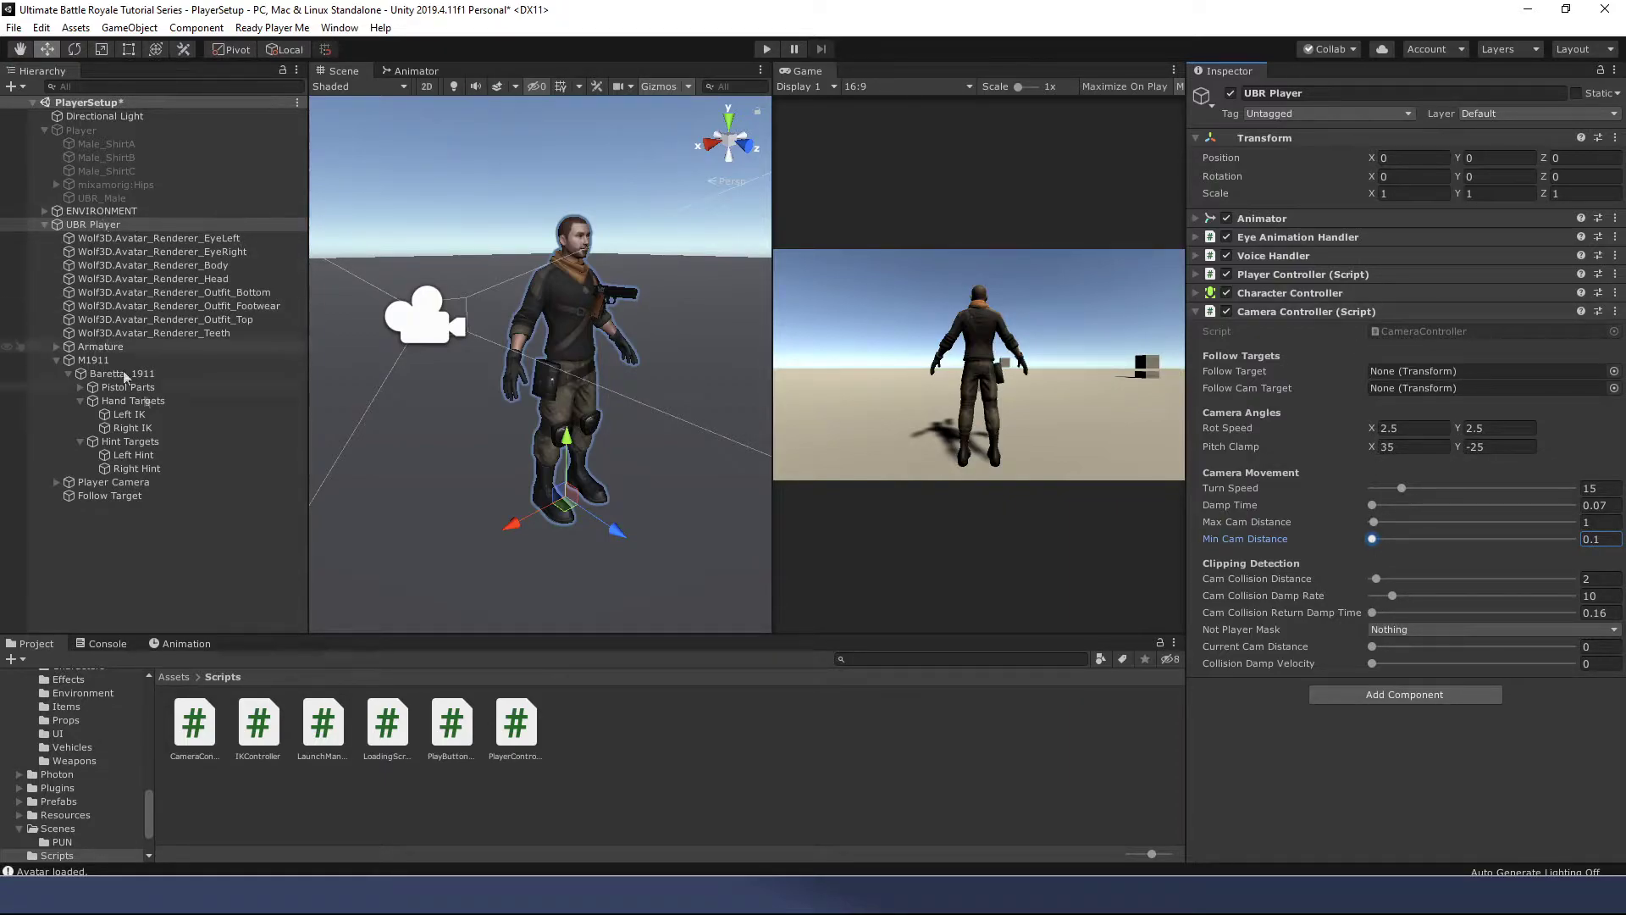
pyautogui.moveTo(95, 498); pyautogui.dragTo(1432, 373)
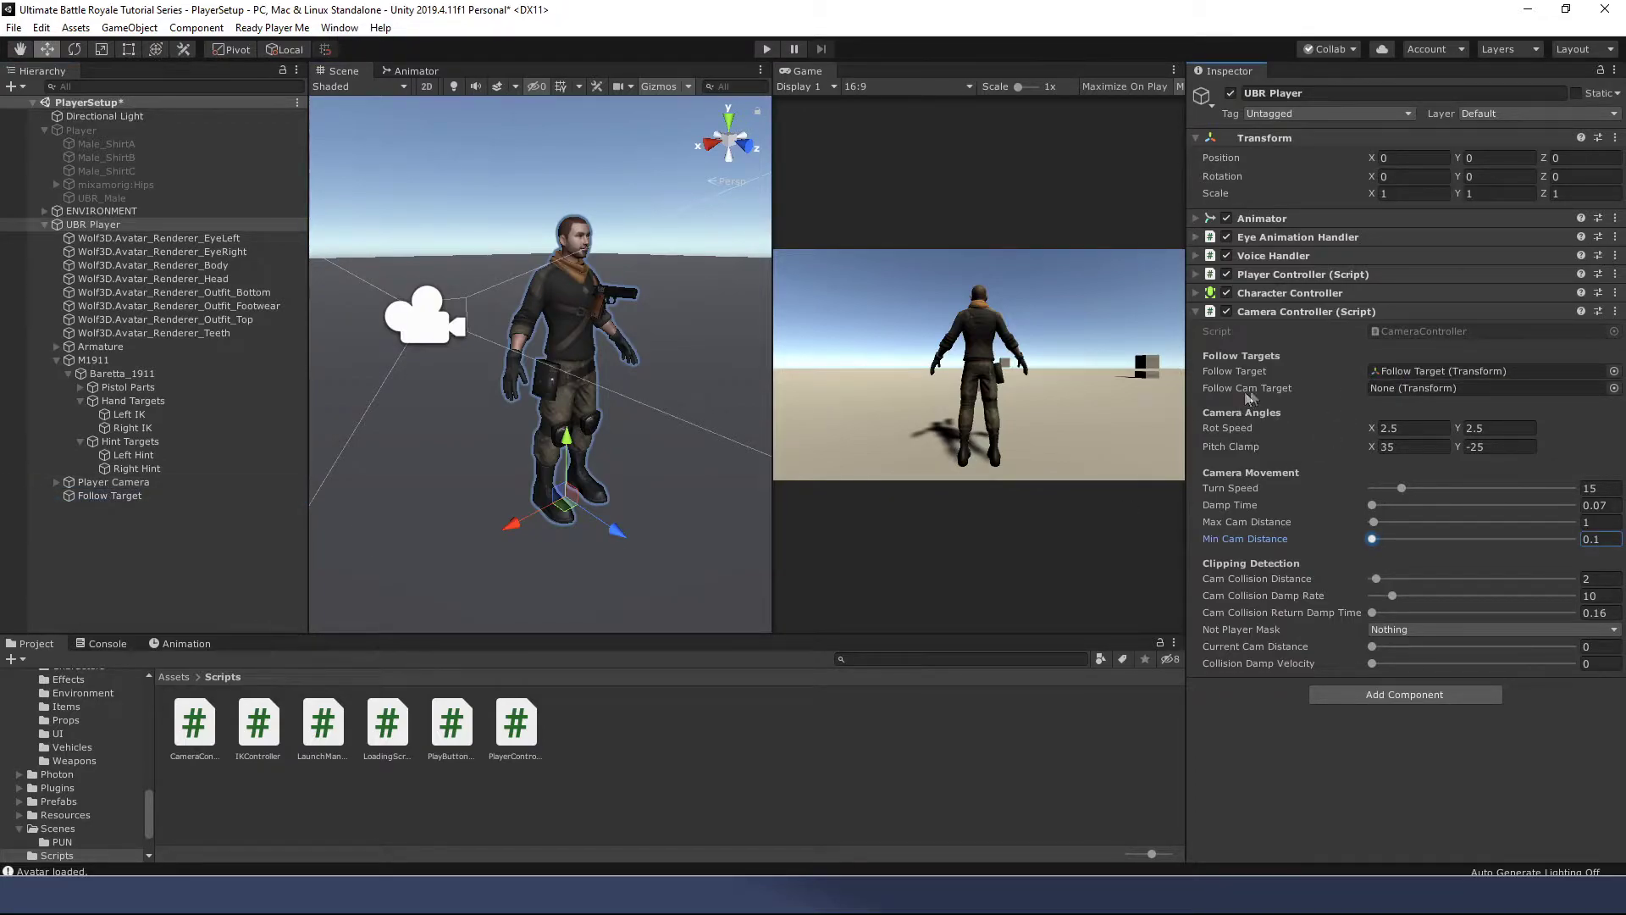
pyautogui.moveTo(61, 490); pyautogui.dragTo(1398, 388)
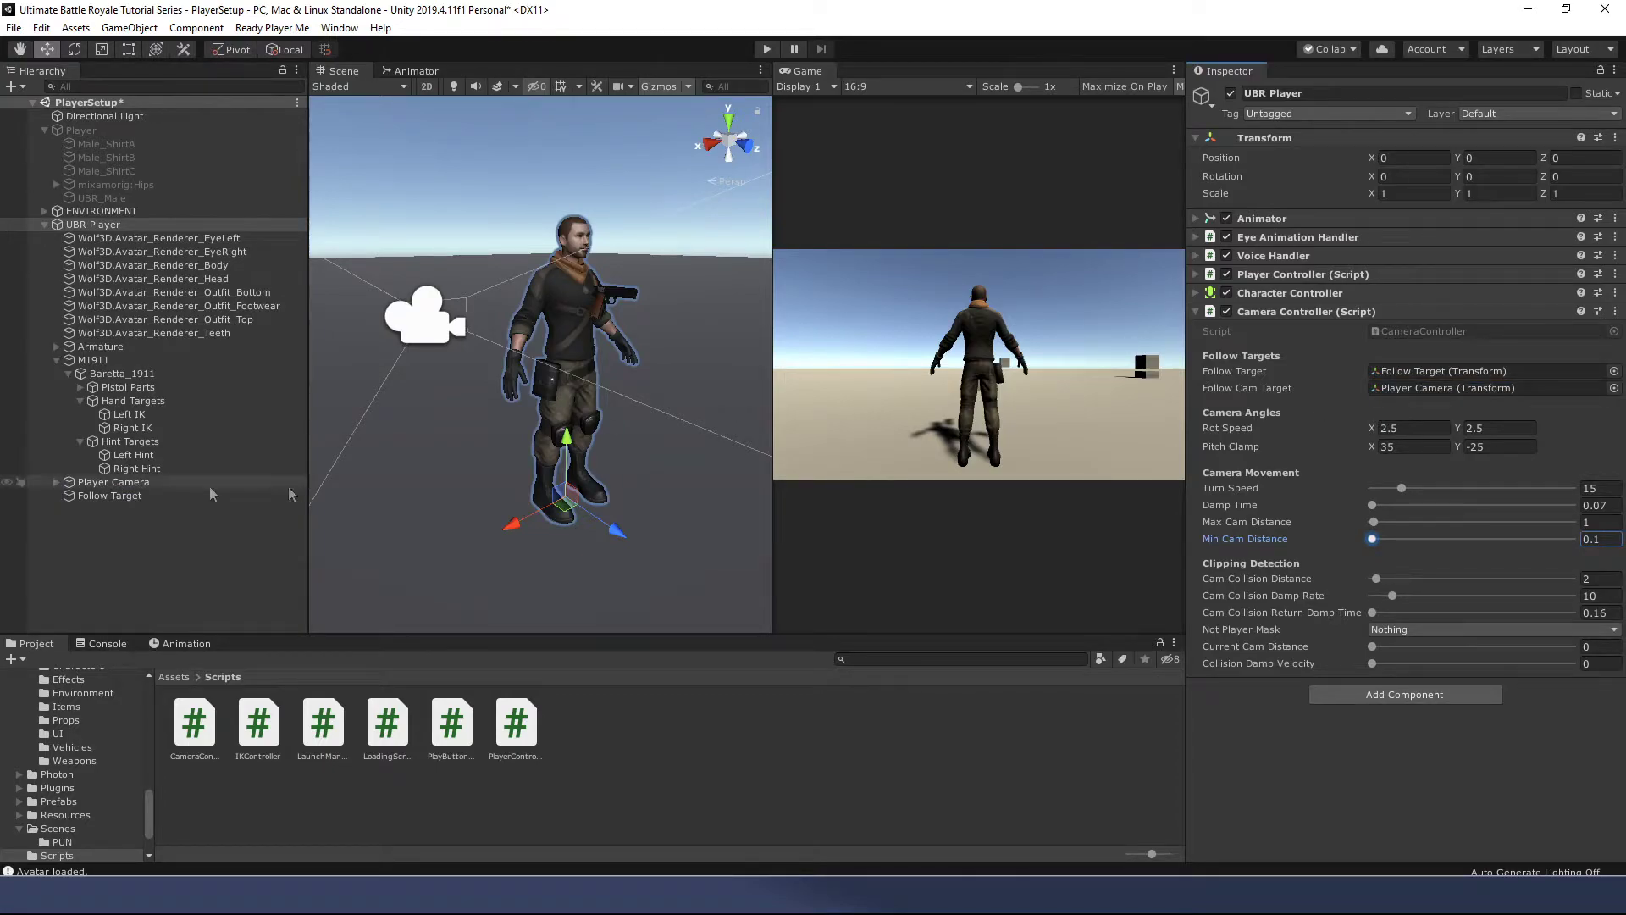
# Step: Enlarge the game view and play-test UBR Player's walking and camera following in Play mode
pyautogui.moveTo(776, 224); pyautogui.dragTo(520, 224)
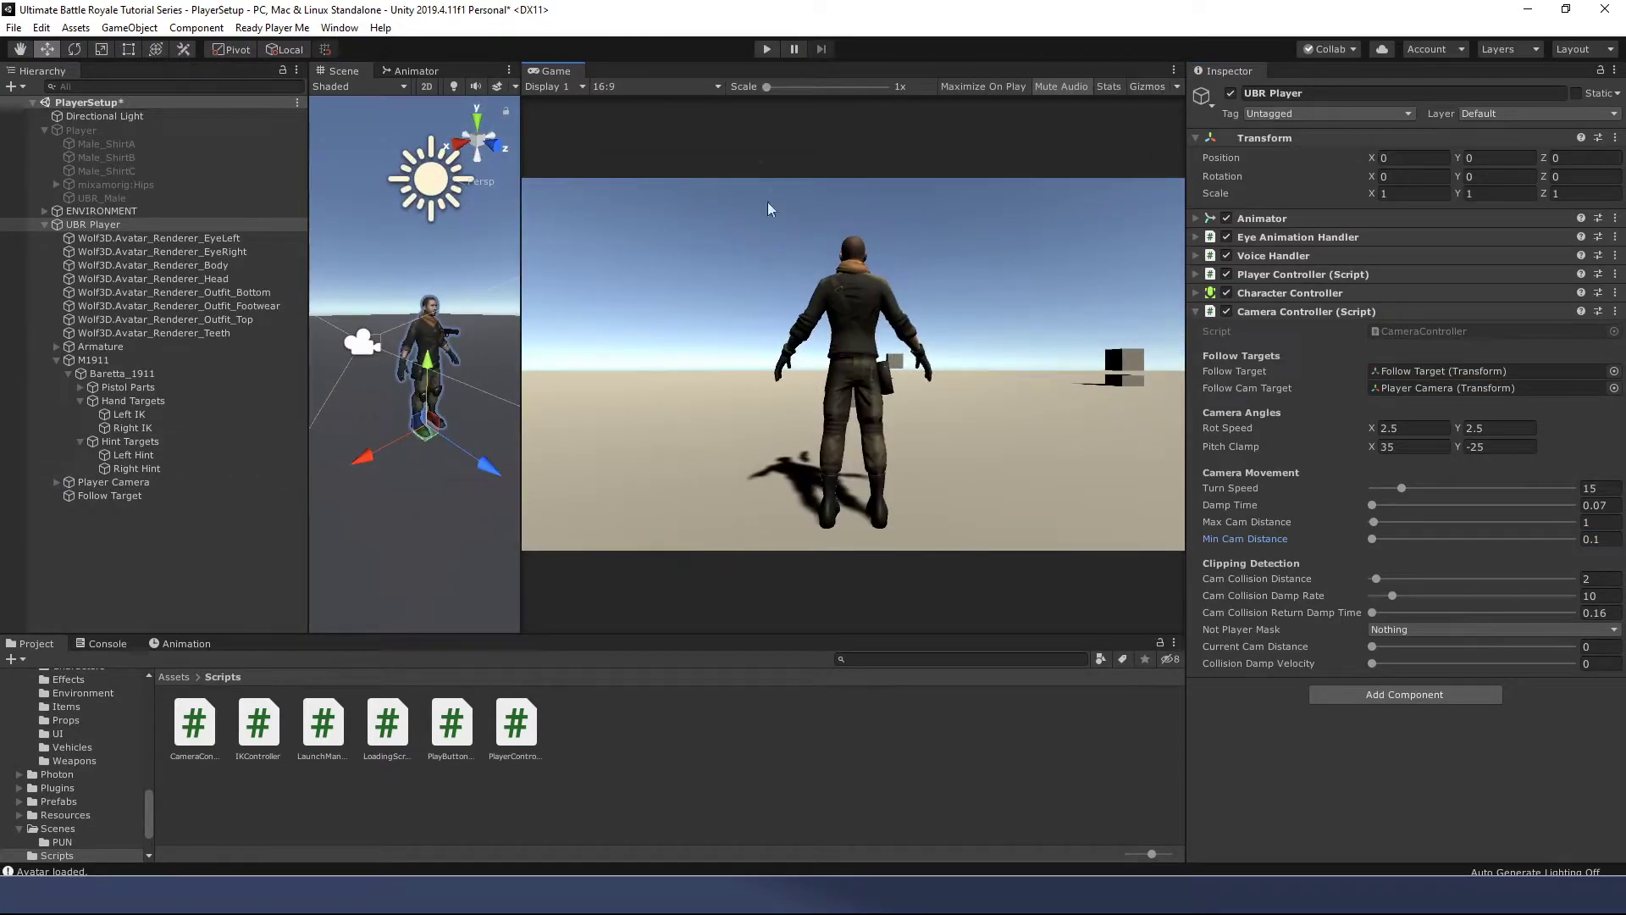
pyautogui.click(766, 49)
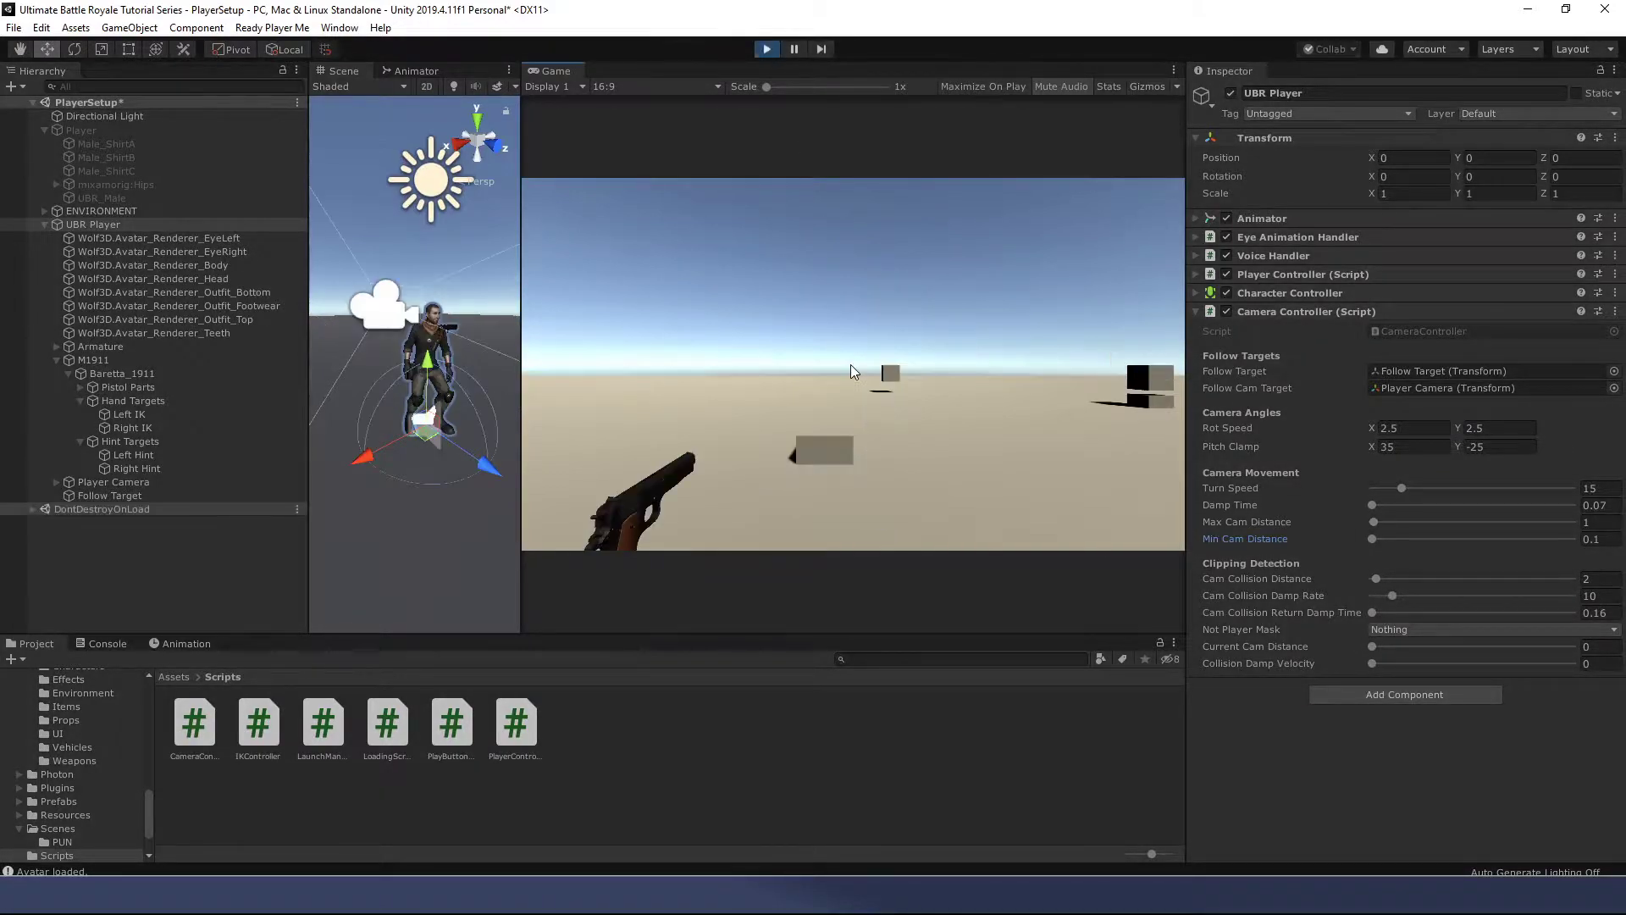
pyautogui.press('w')
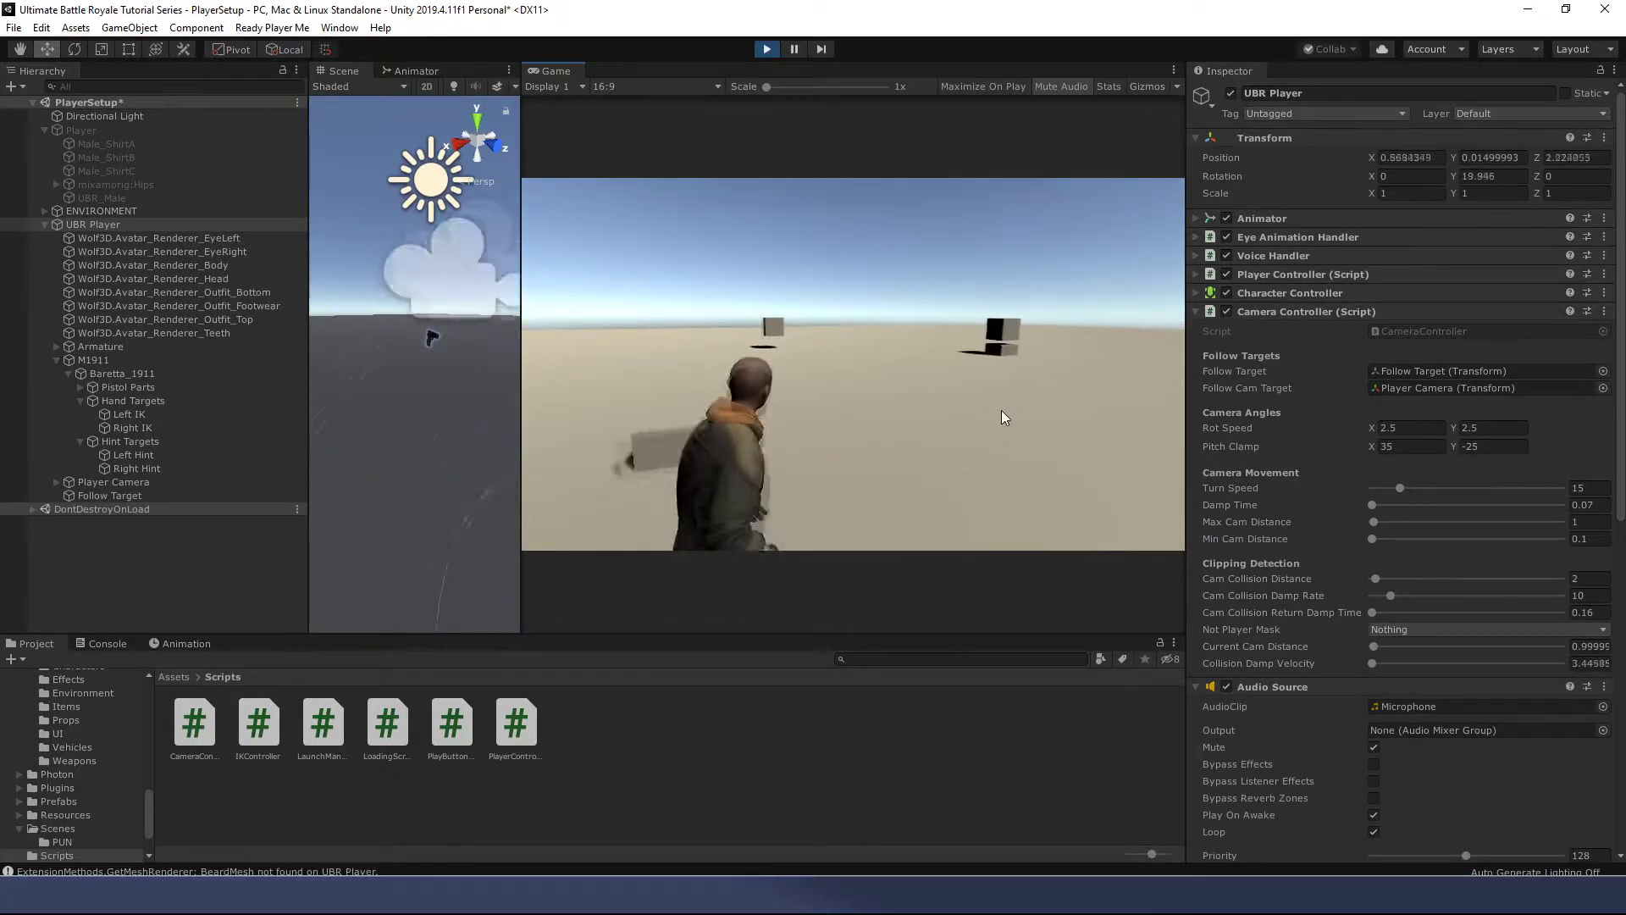
pyautogui.press('w')
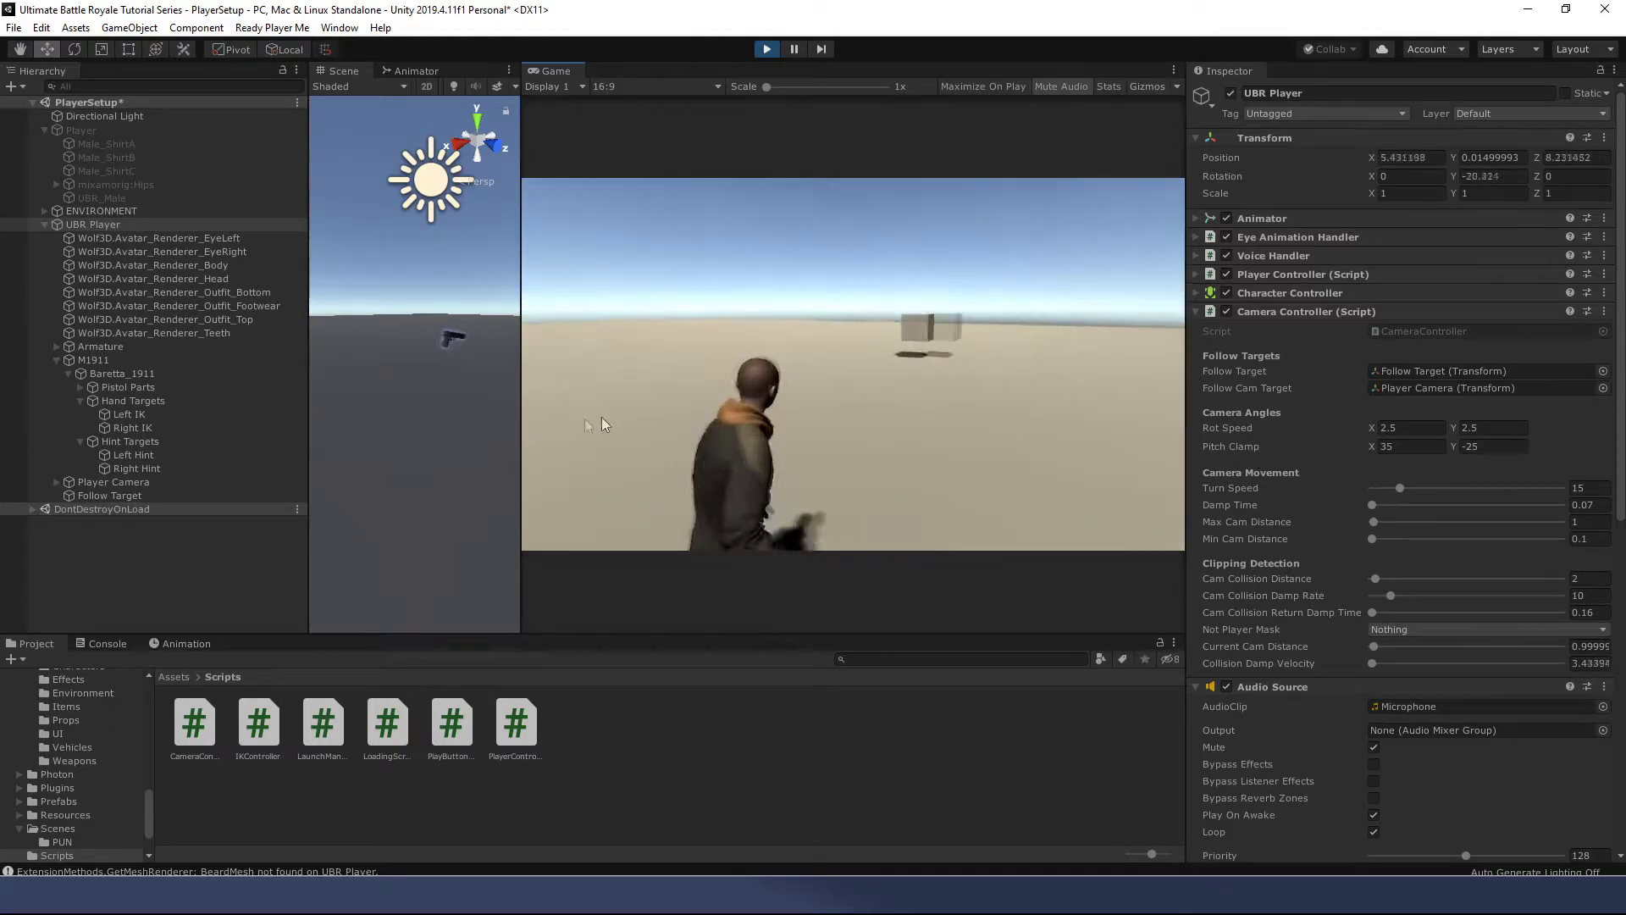
pyautogui.press('w')
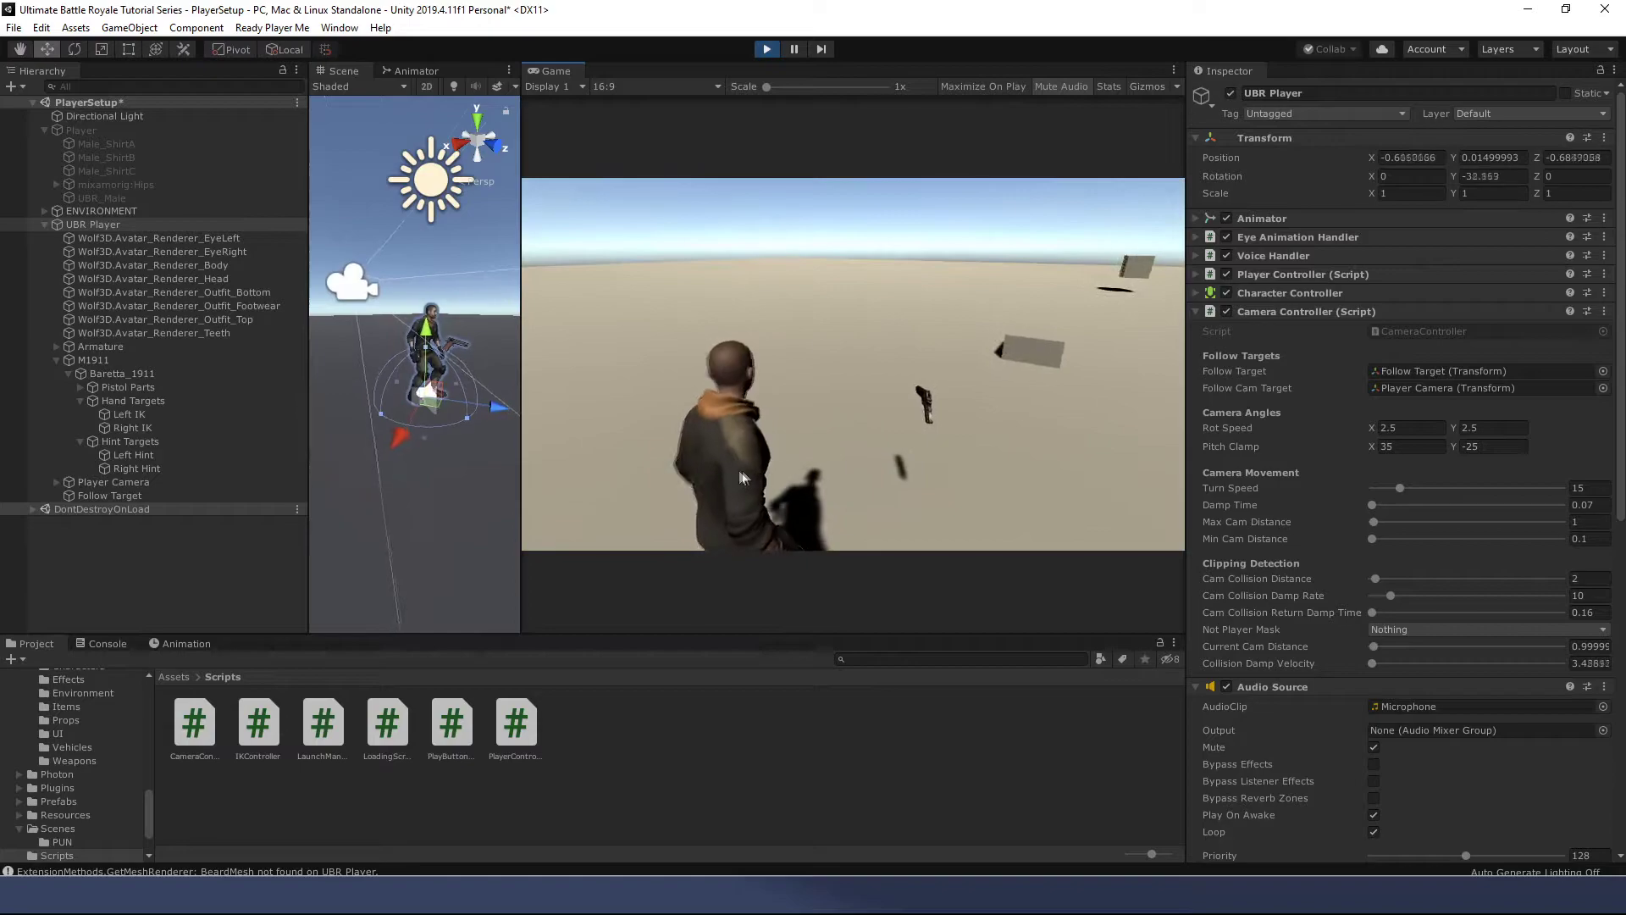
pyautogui.press('w')
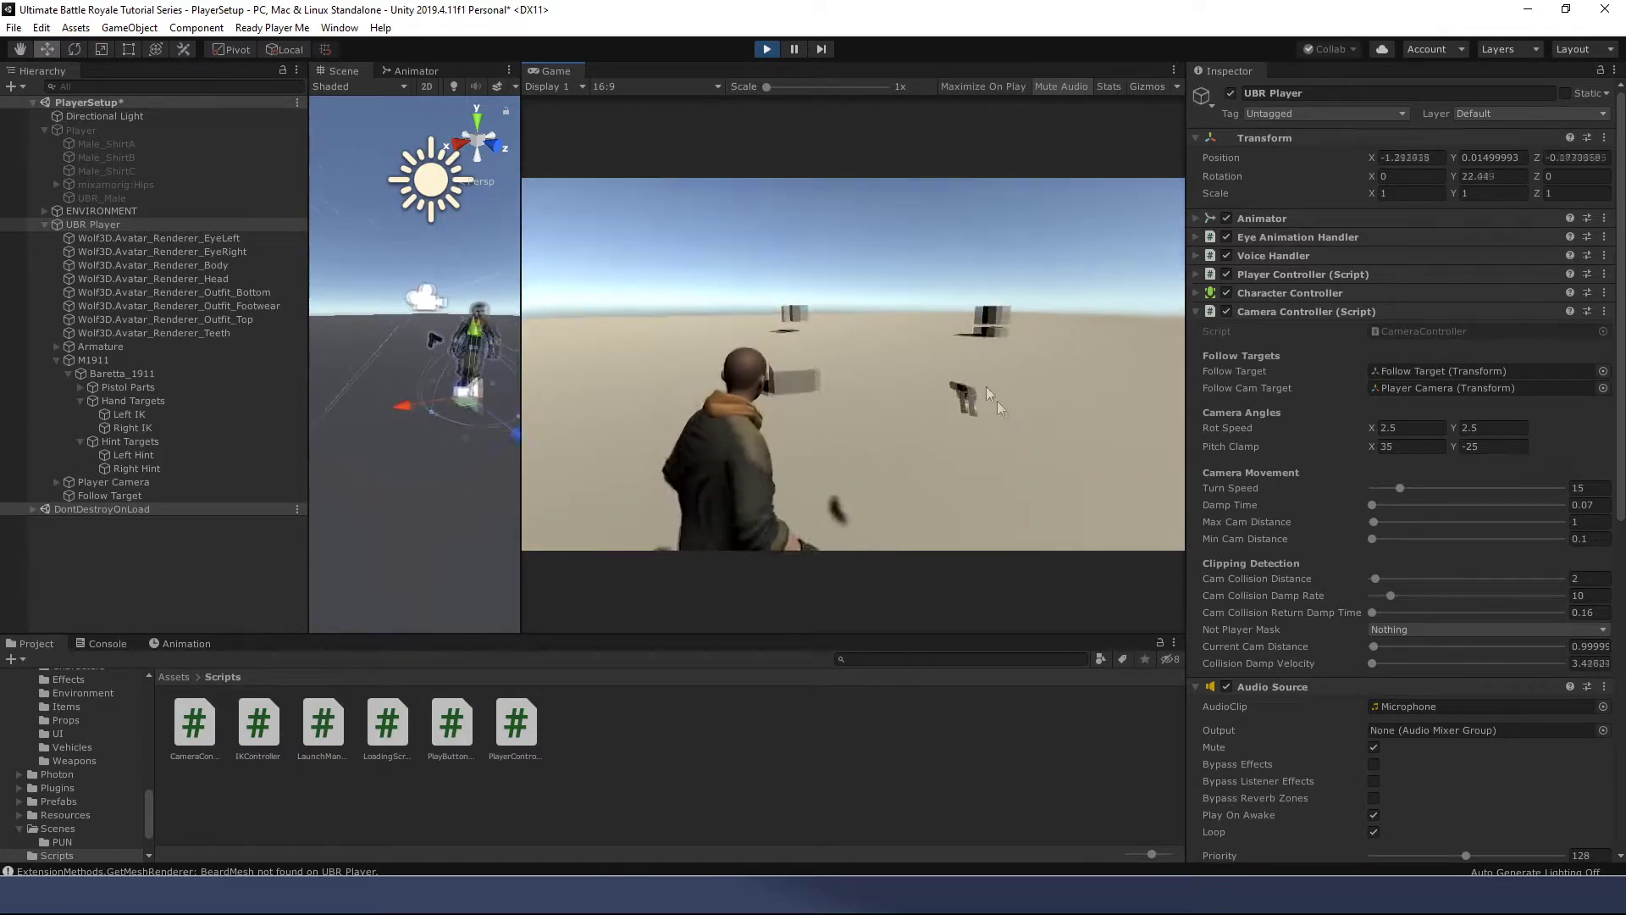
pyautogui.click(766, 49)
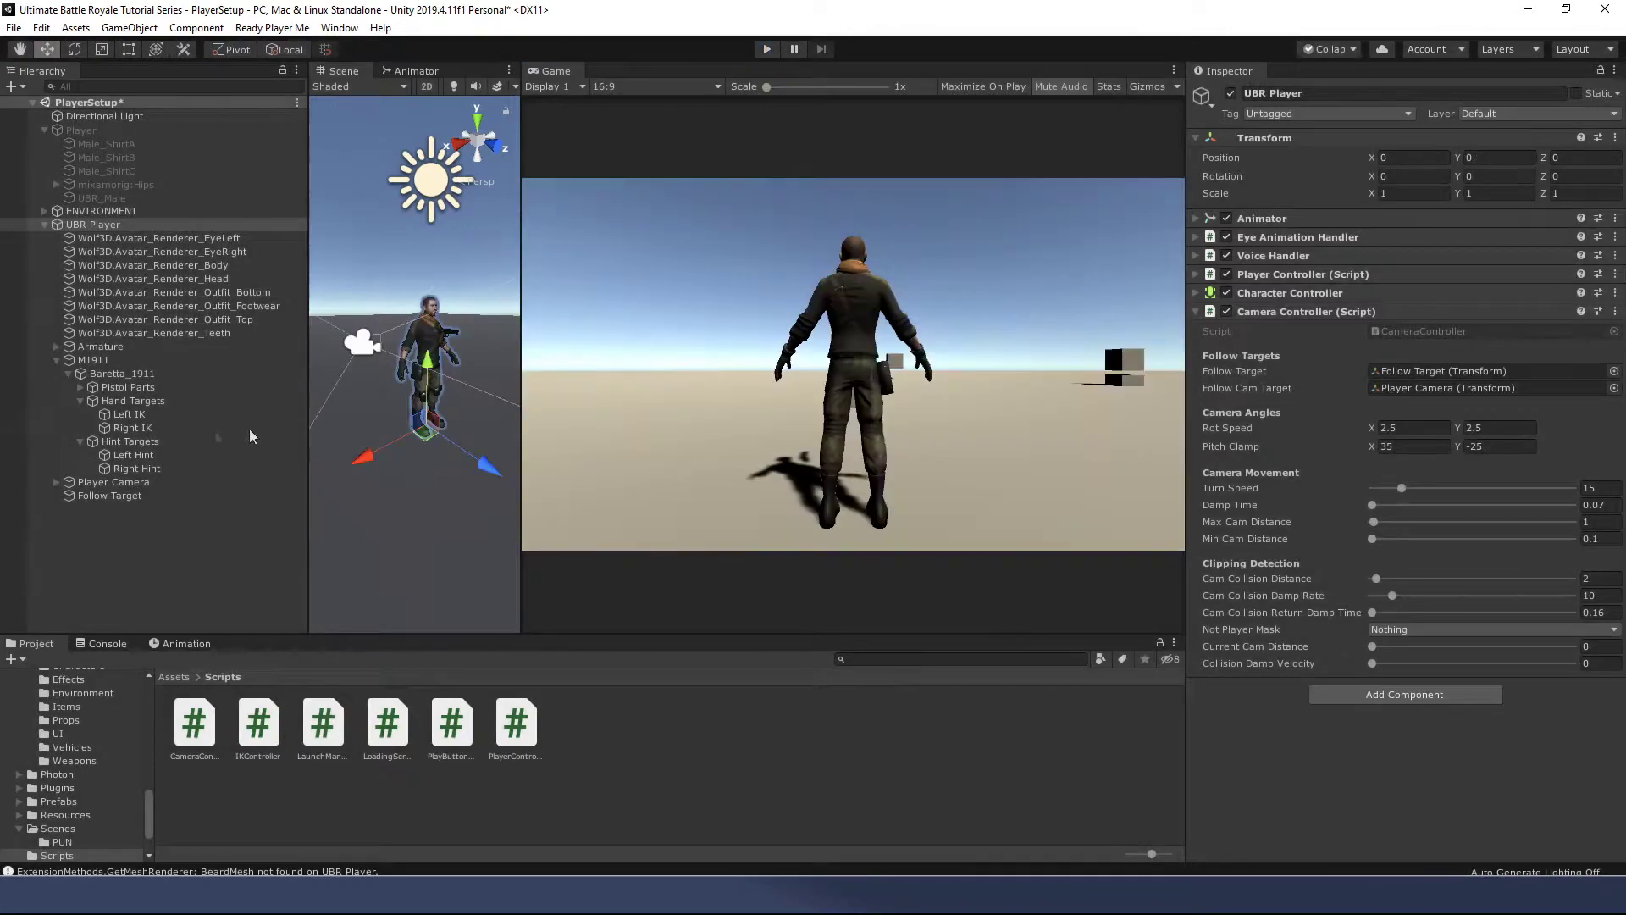
# Step: Add the IKController script to UBR Player with Aim Target as Look At Obj and Look At Weight 1
pyautogui.click(93, 360)
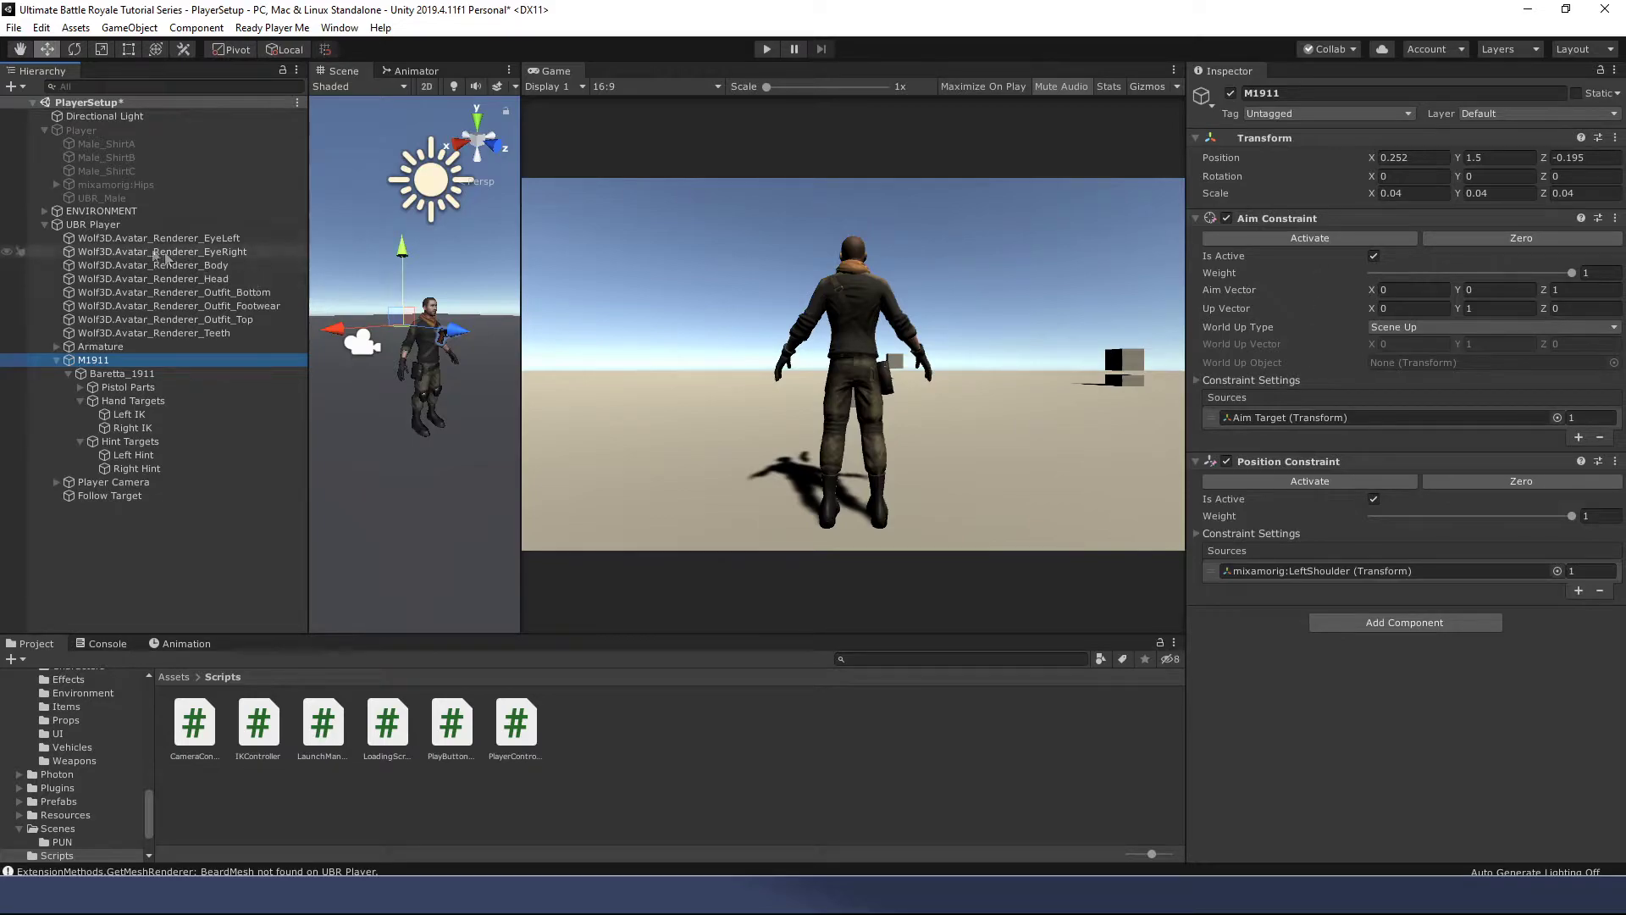
pyautogui.click(98, 222)
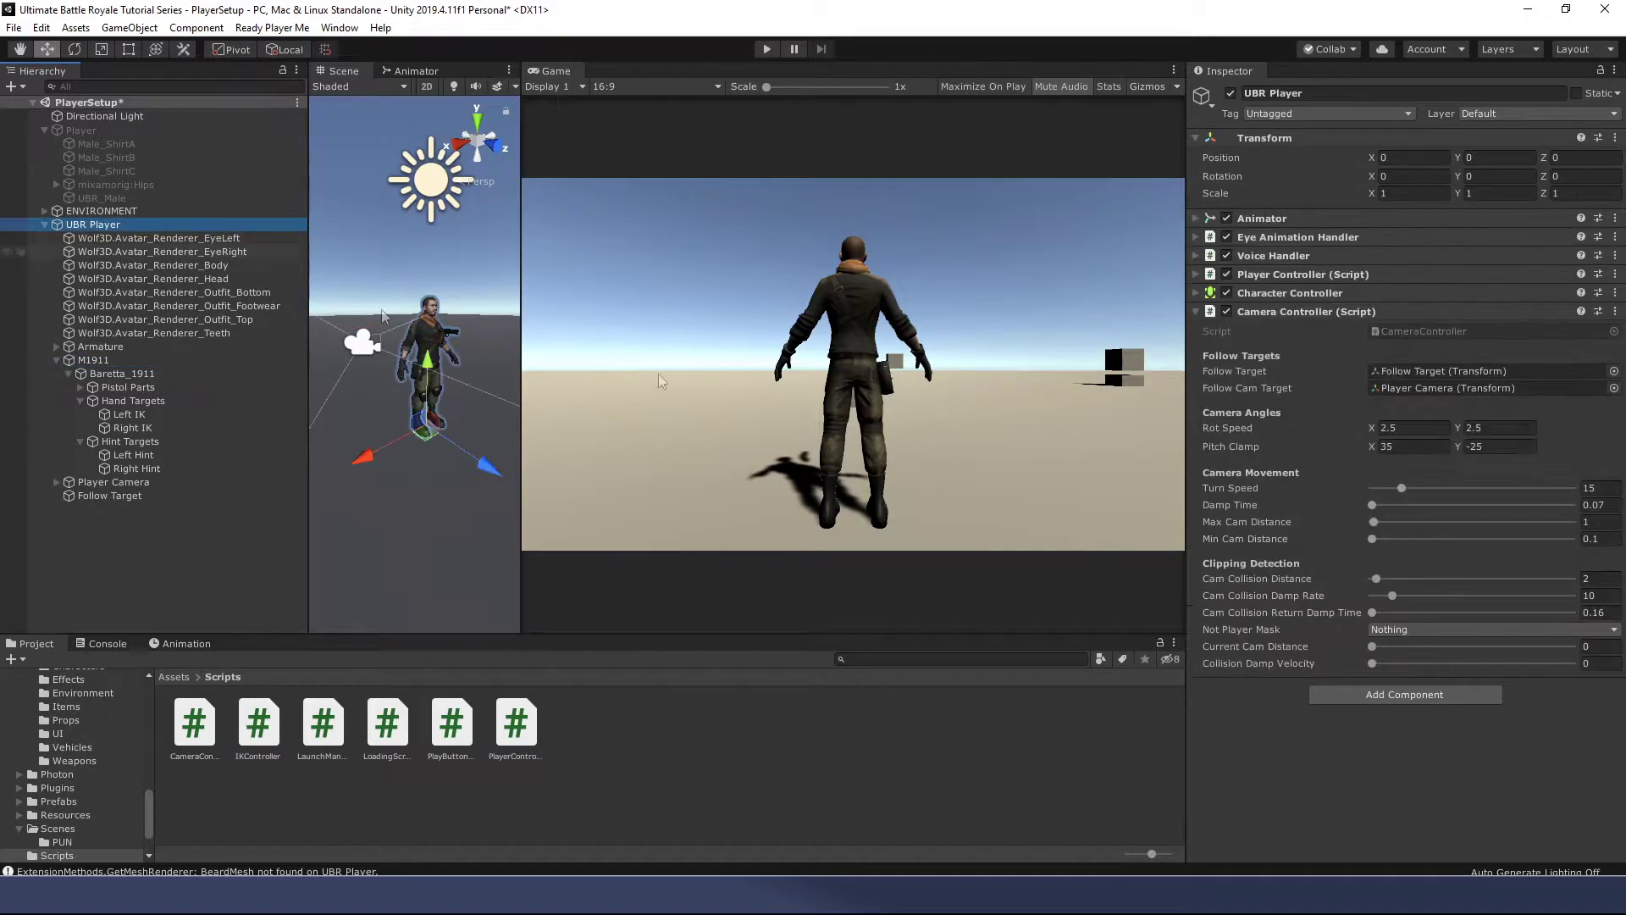
pyautogui.click(1197, 311)
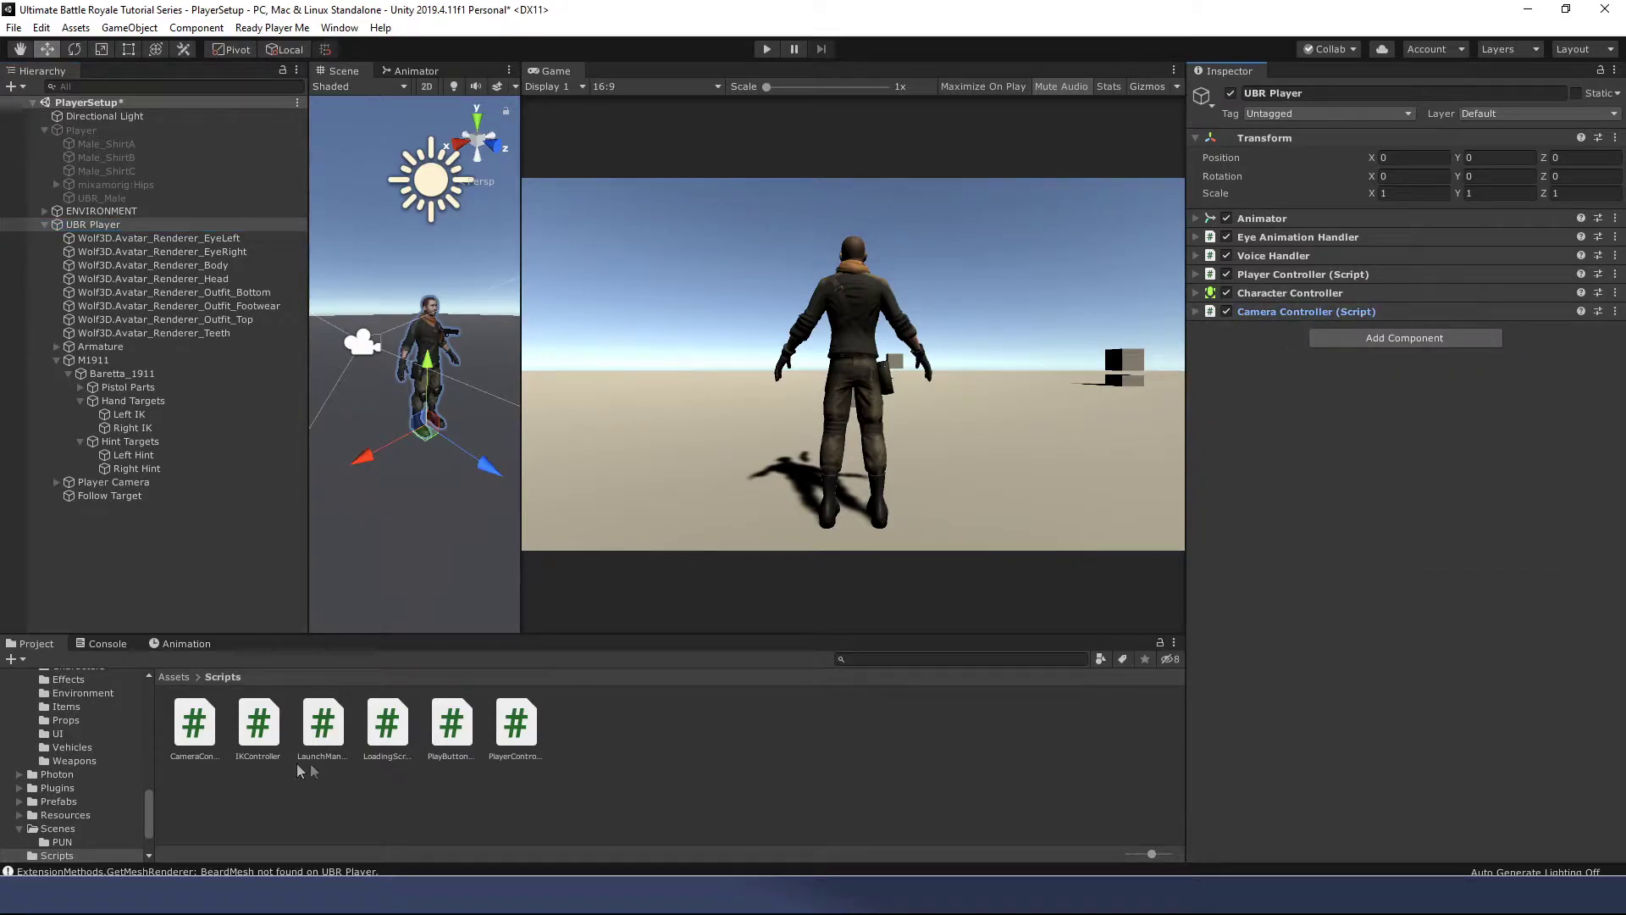
pyautogui.moveTo(265, 739); pyautogui.dragTo(1313, 487)
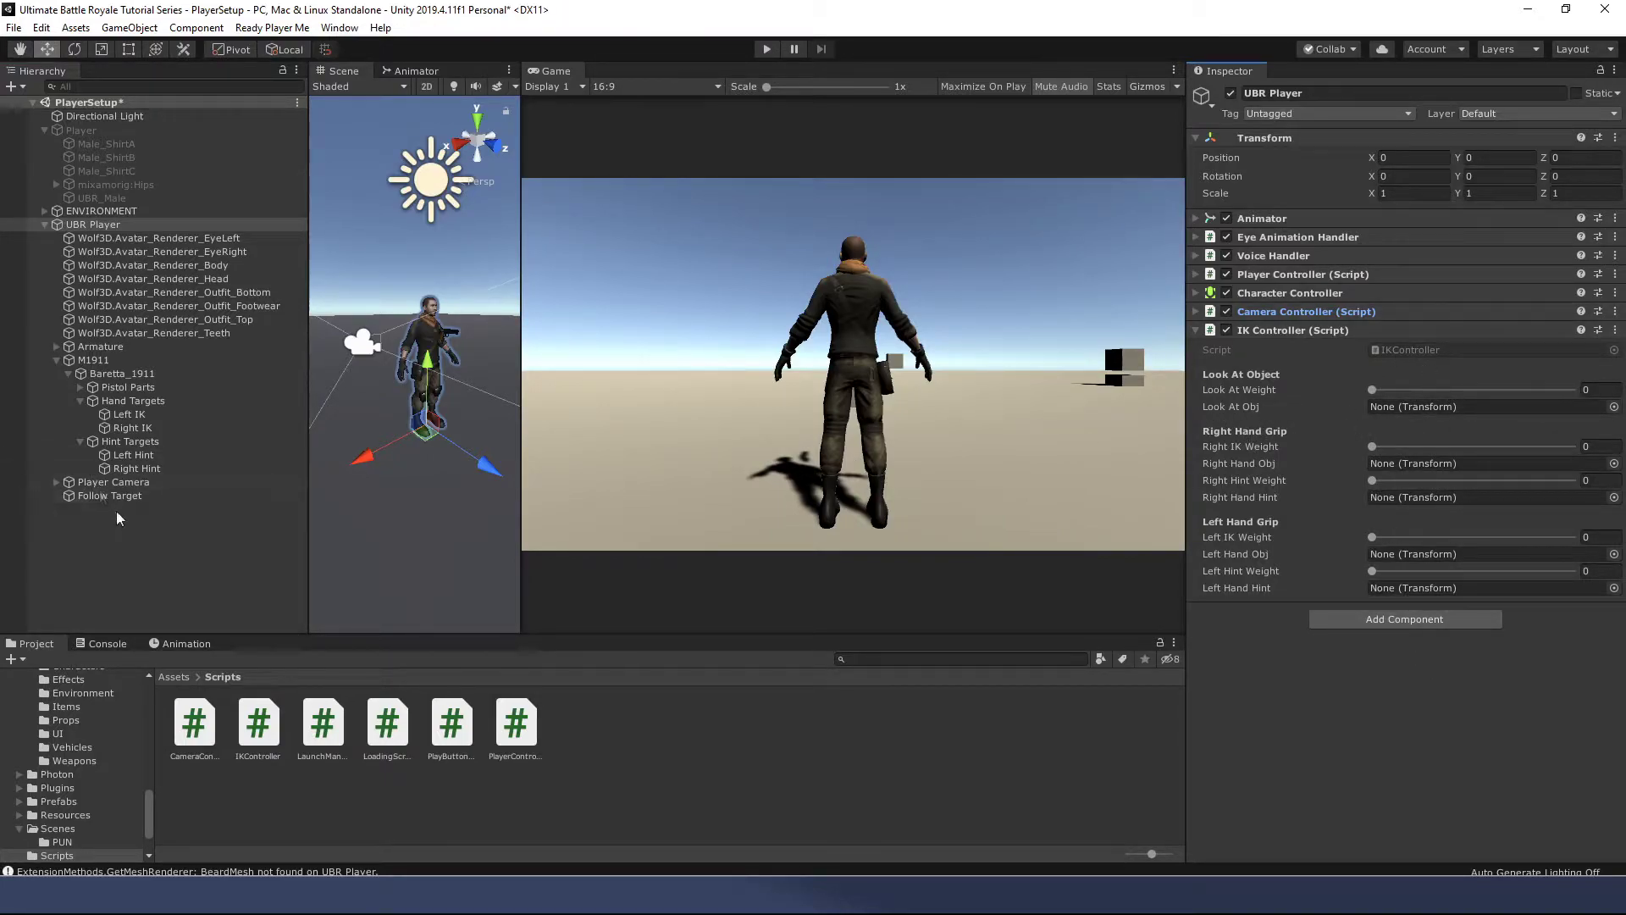
pyautogui.click(56, 482)
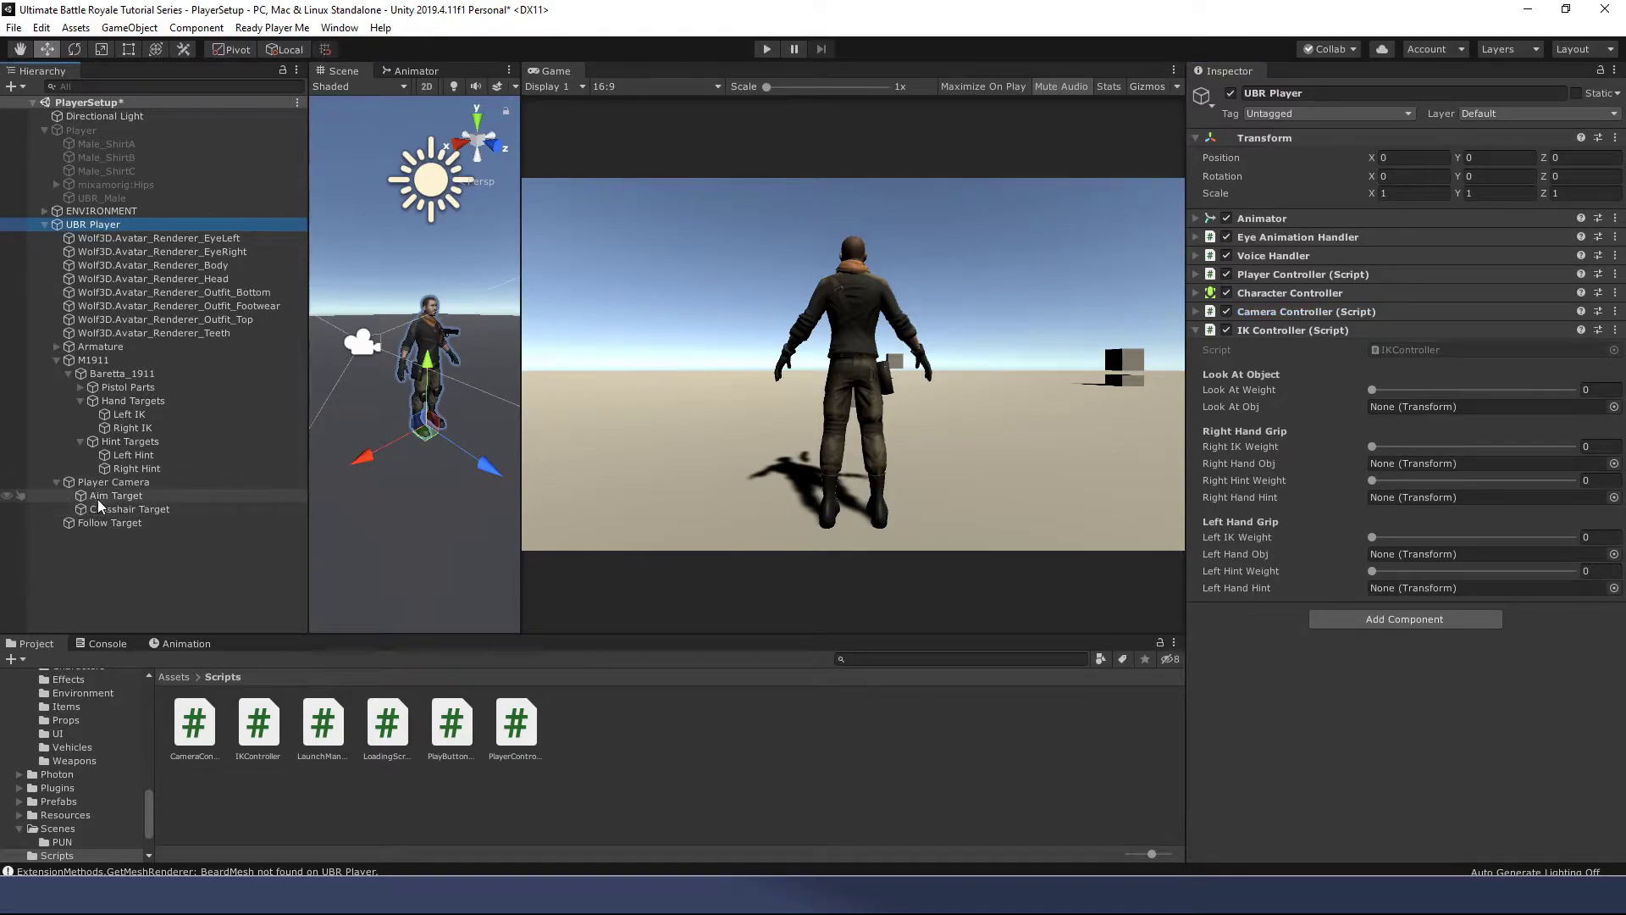
pyautogui.moveTo(124, 496); pyautogui.dragTo(1573, 390)
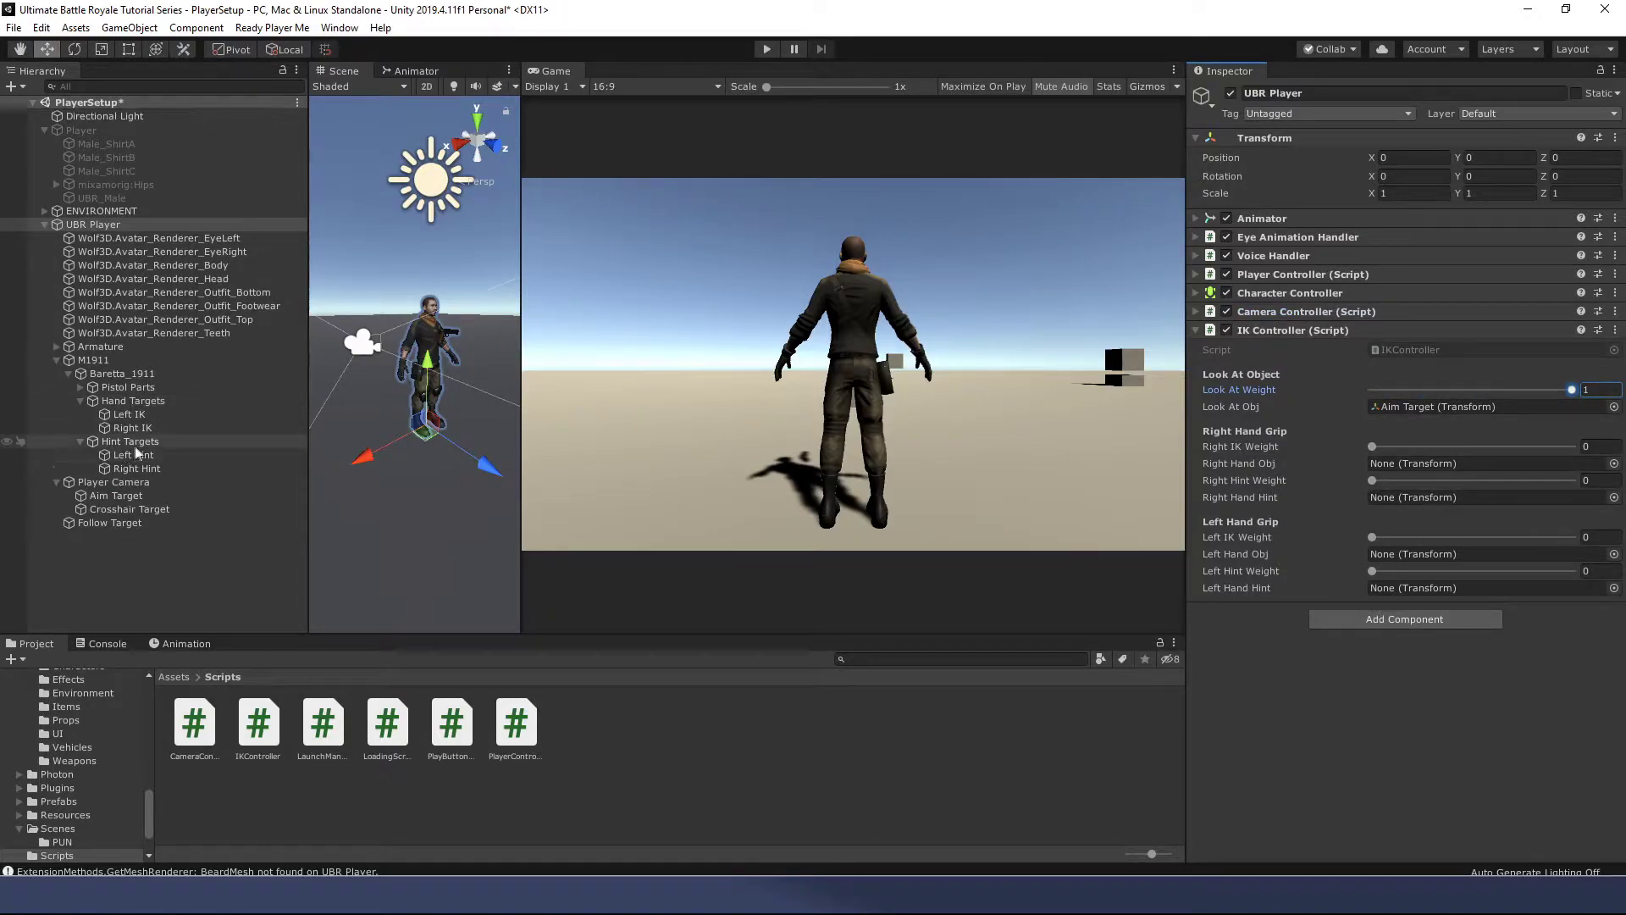
# Step: Set the IK Controller's right and left IK weights and right and left hint weights to 1
pyautogui.moveTo(1373, 447); pyautogui.dragTo(1574, 447)
pyautogui.moveTo(1373, 480); pyautogui.dragTo(1513, 483)
pyautogui.moveTo(1372, 537); pyautogui.dragTo(1574, 537)
pyautogui.moveTo(1373, 572); pyautogui.dragTo(1574, 572)
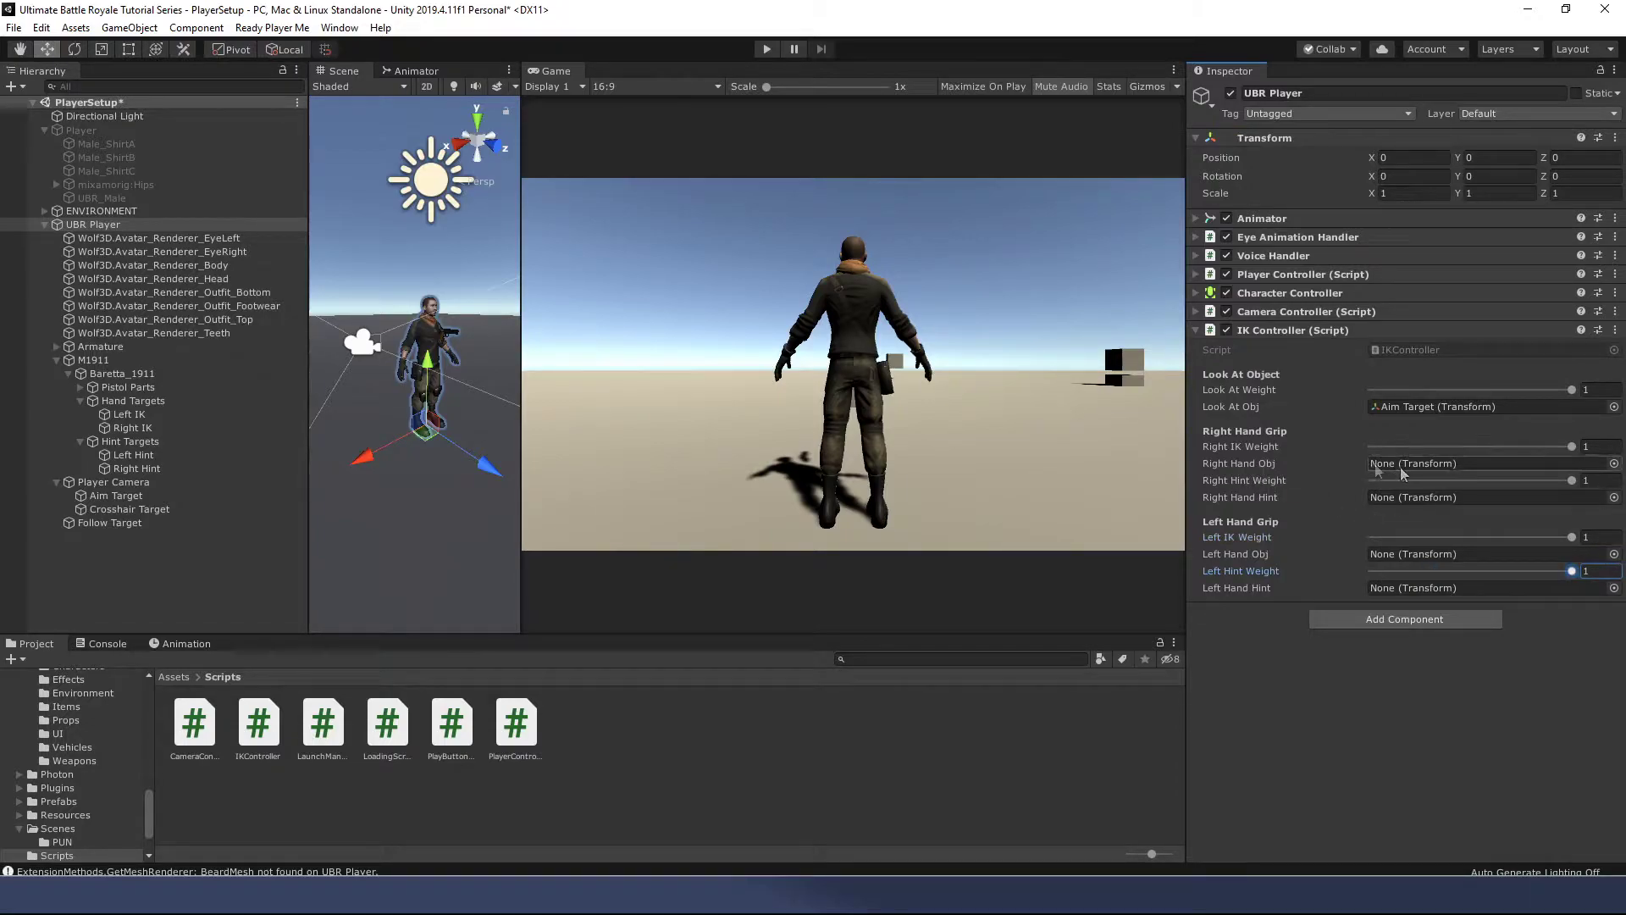
# Step: Assign Right IK and Right Hint to the IK Controller's right hand grip, and Left IK and Left Hint to its left hand grip
pyautogui.click(123, 429)
pyautogui.moveTo(123, 429); pyautogui.dragTo(1403, 479)
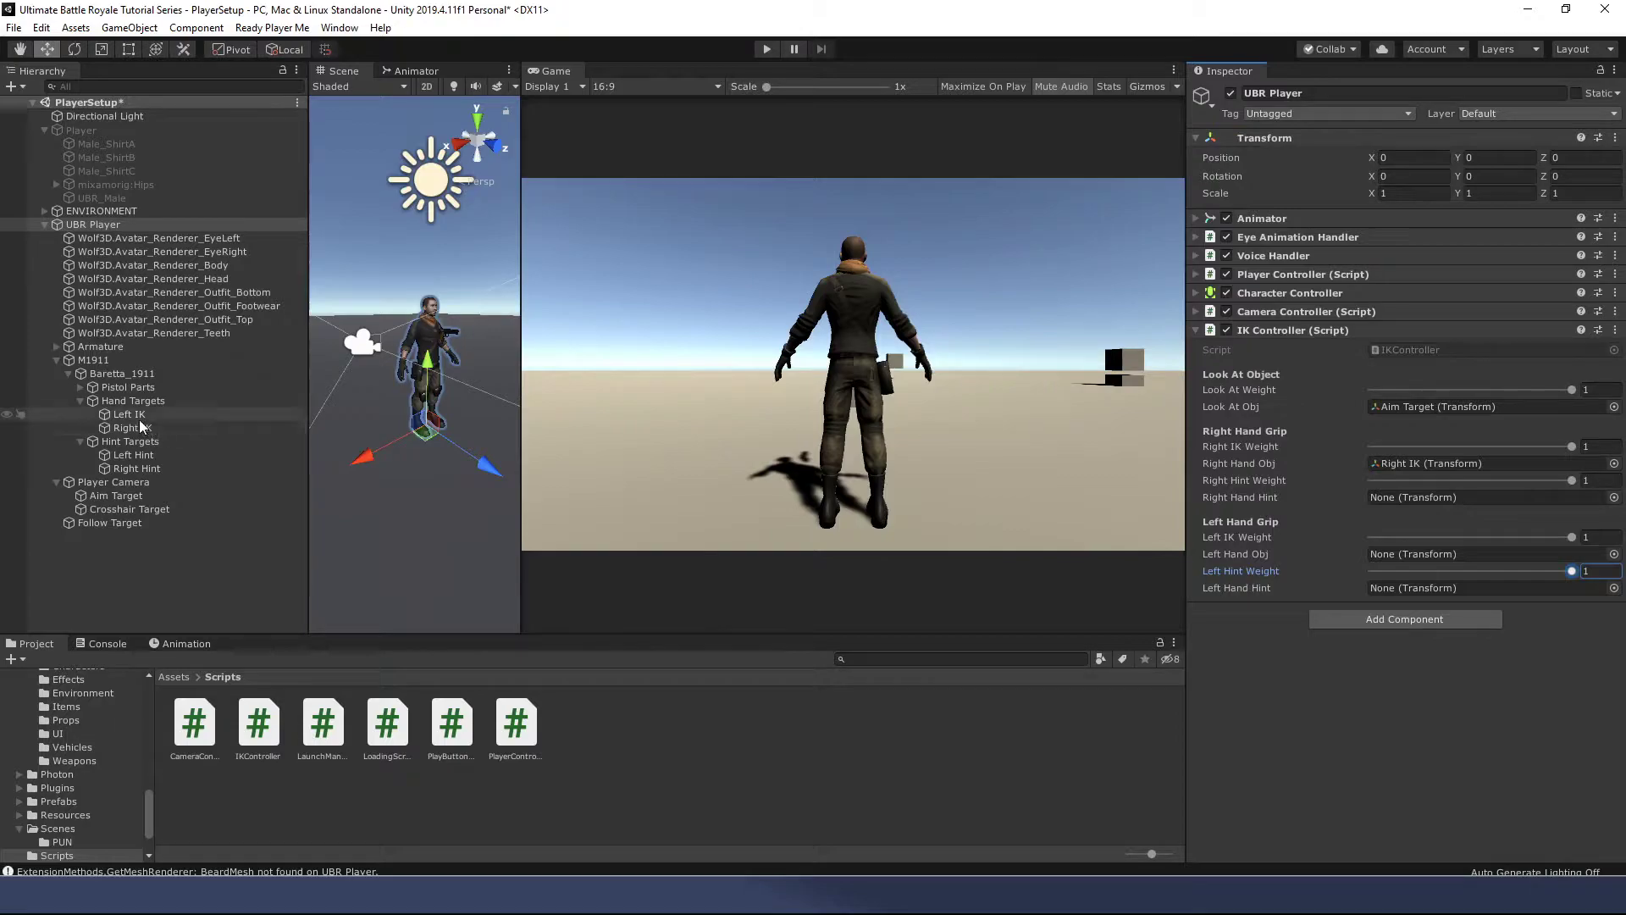
pyautogui.click(134, 468)
pyautogui.moveTo(135, 469); pyautogui.dragTo(1432, 498)
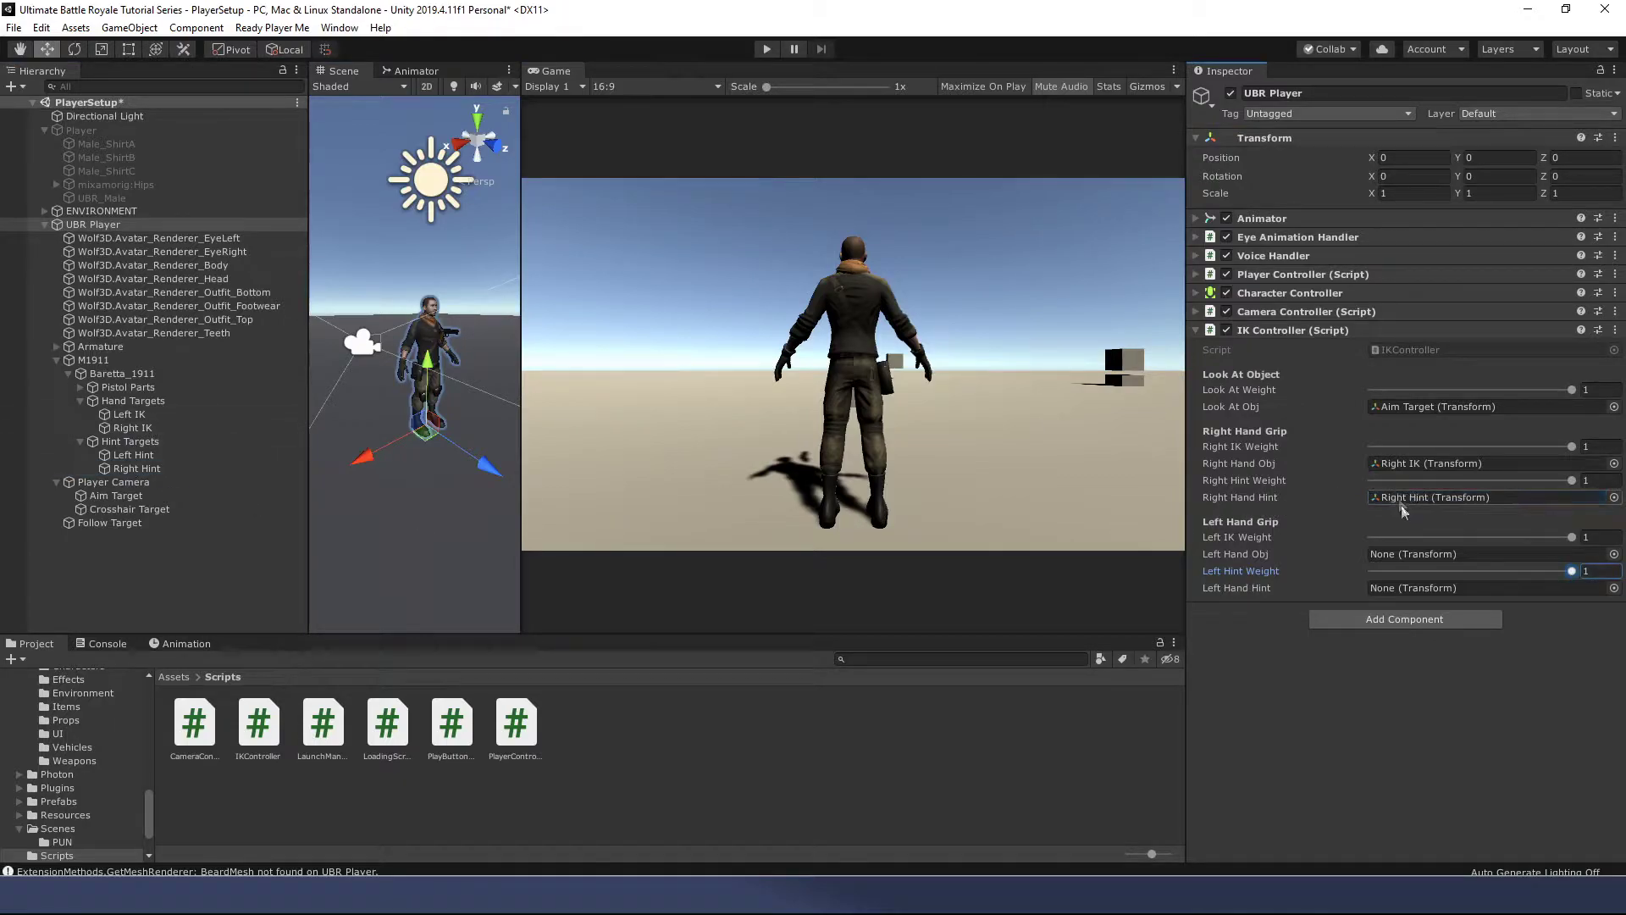
pyautogui.moveTo(128, 415); pyautogui.dragTo(1389, 555)
pyautogui.moveTo(133, 455); pyautogui.dragTo(1397, 588)
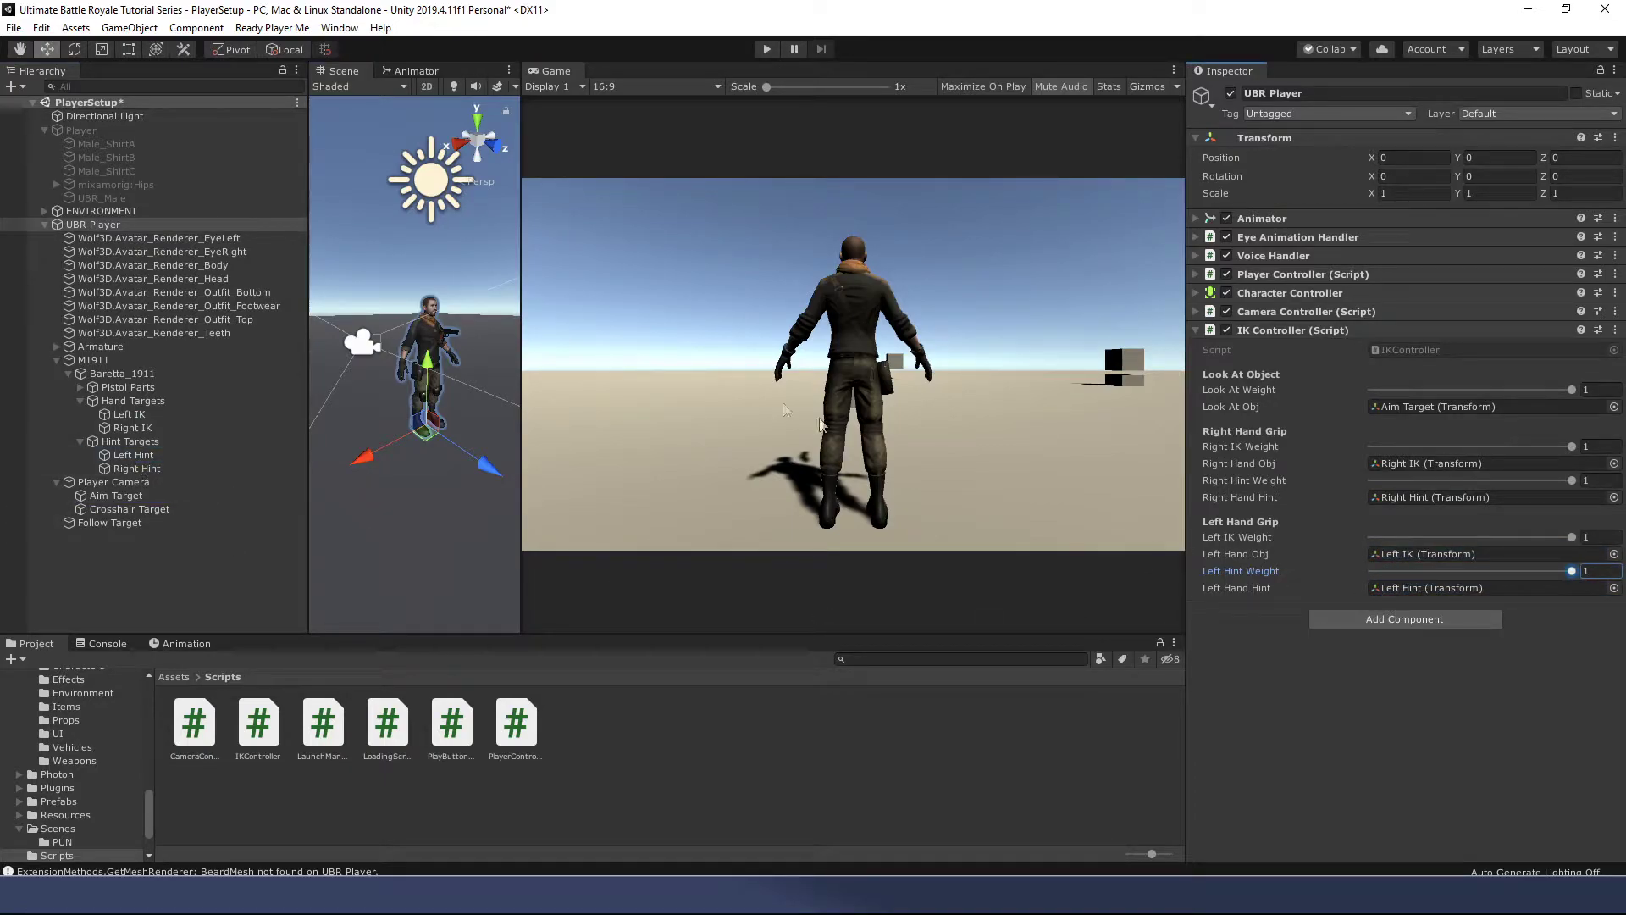
# Step: Enlarge the scene view and examine where the Left IK, Right IK, Left Hint and Right Hint targets sit around the pistol
pyautogui.moveTo(523, 295); pyautogui.dragTo(801, 296)
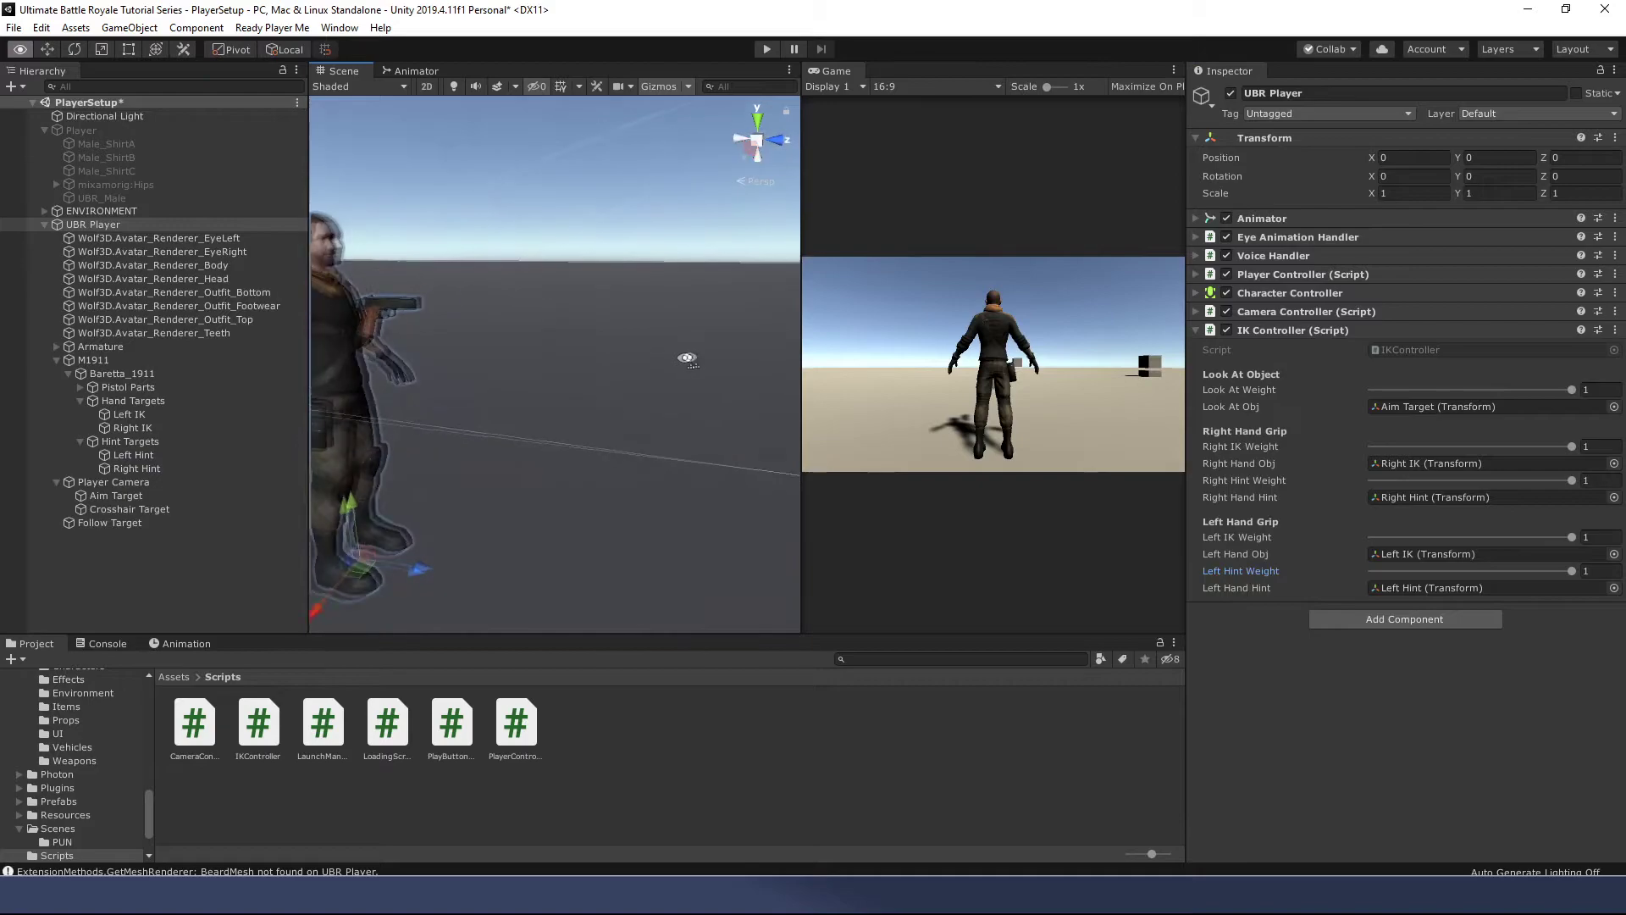
pyautogui.click(133, 414)
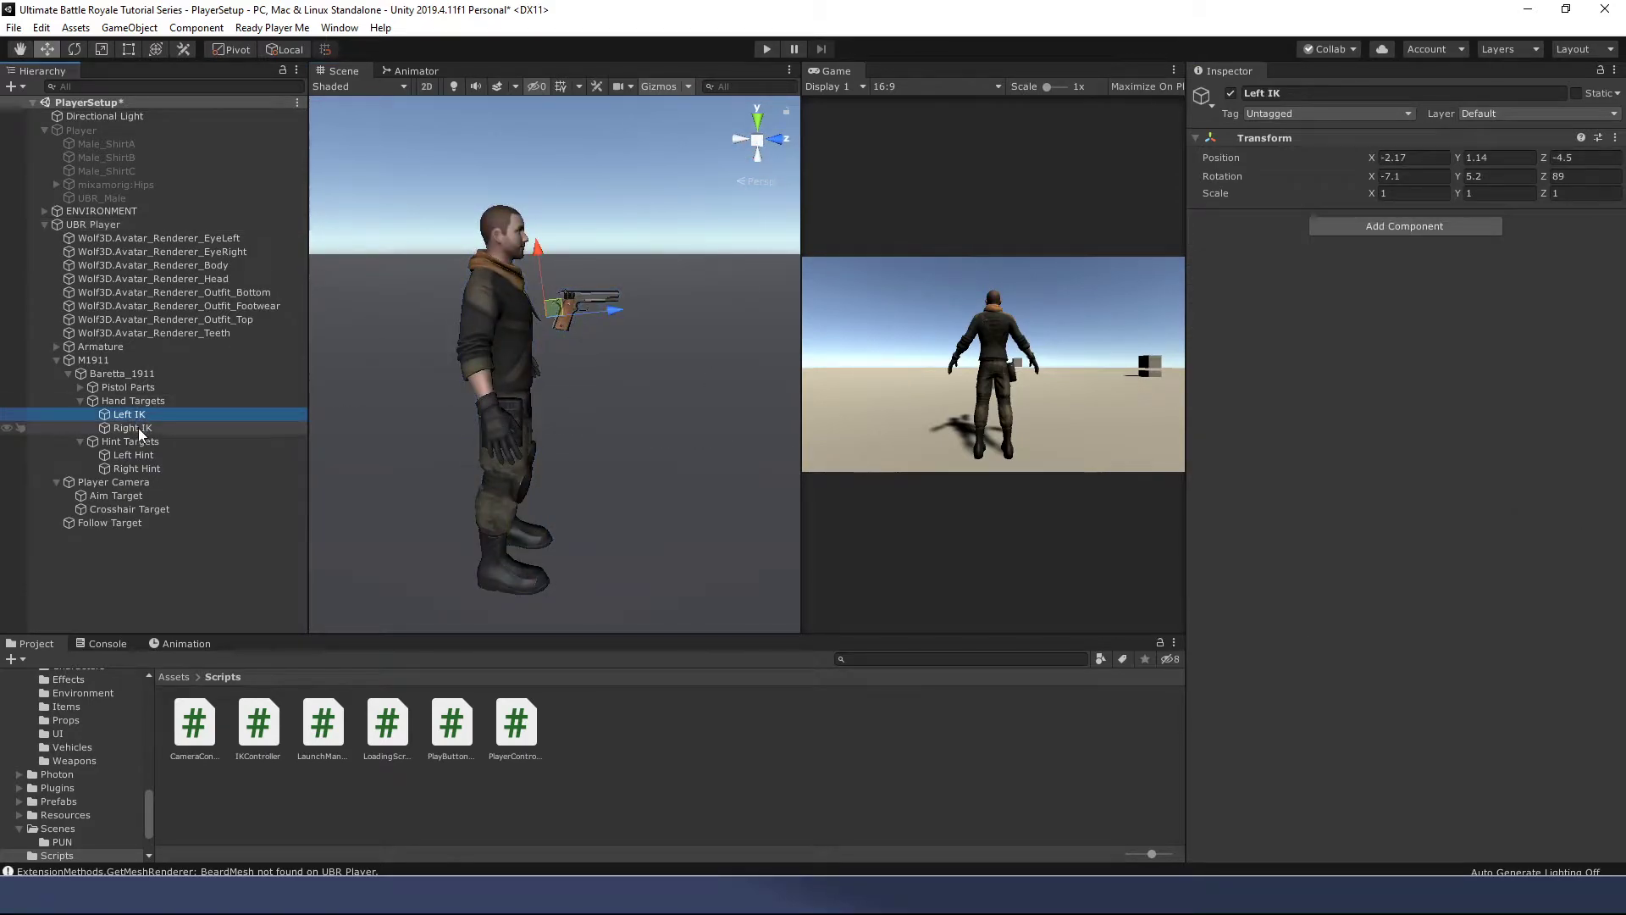
pyautogui.click(139, 428)
pyautogui.click(125, 454)
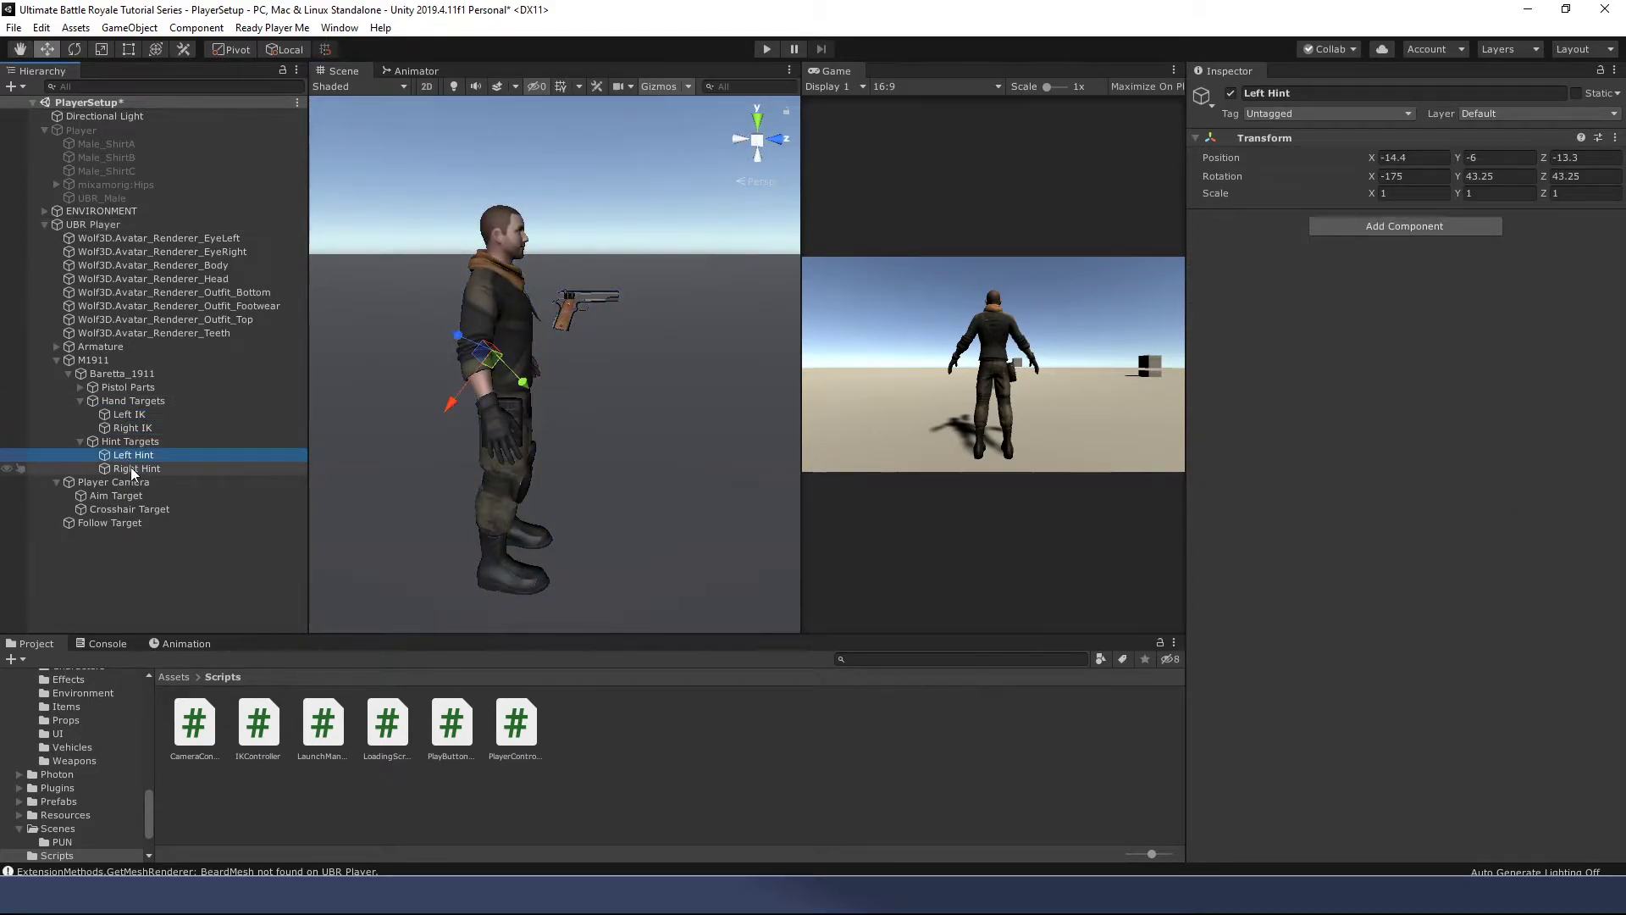
pyautogui.click(130, 466)
pyautogui.keyDown('alt'); pyautogui.moveTo(355, 423); pyautogui.dragTo(743, 330); pyautogui.keyUp('alt')
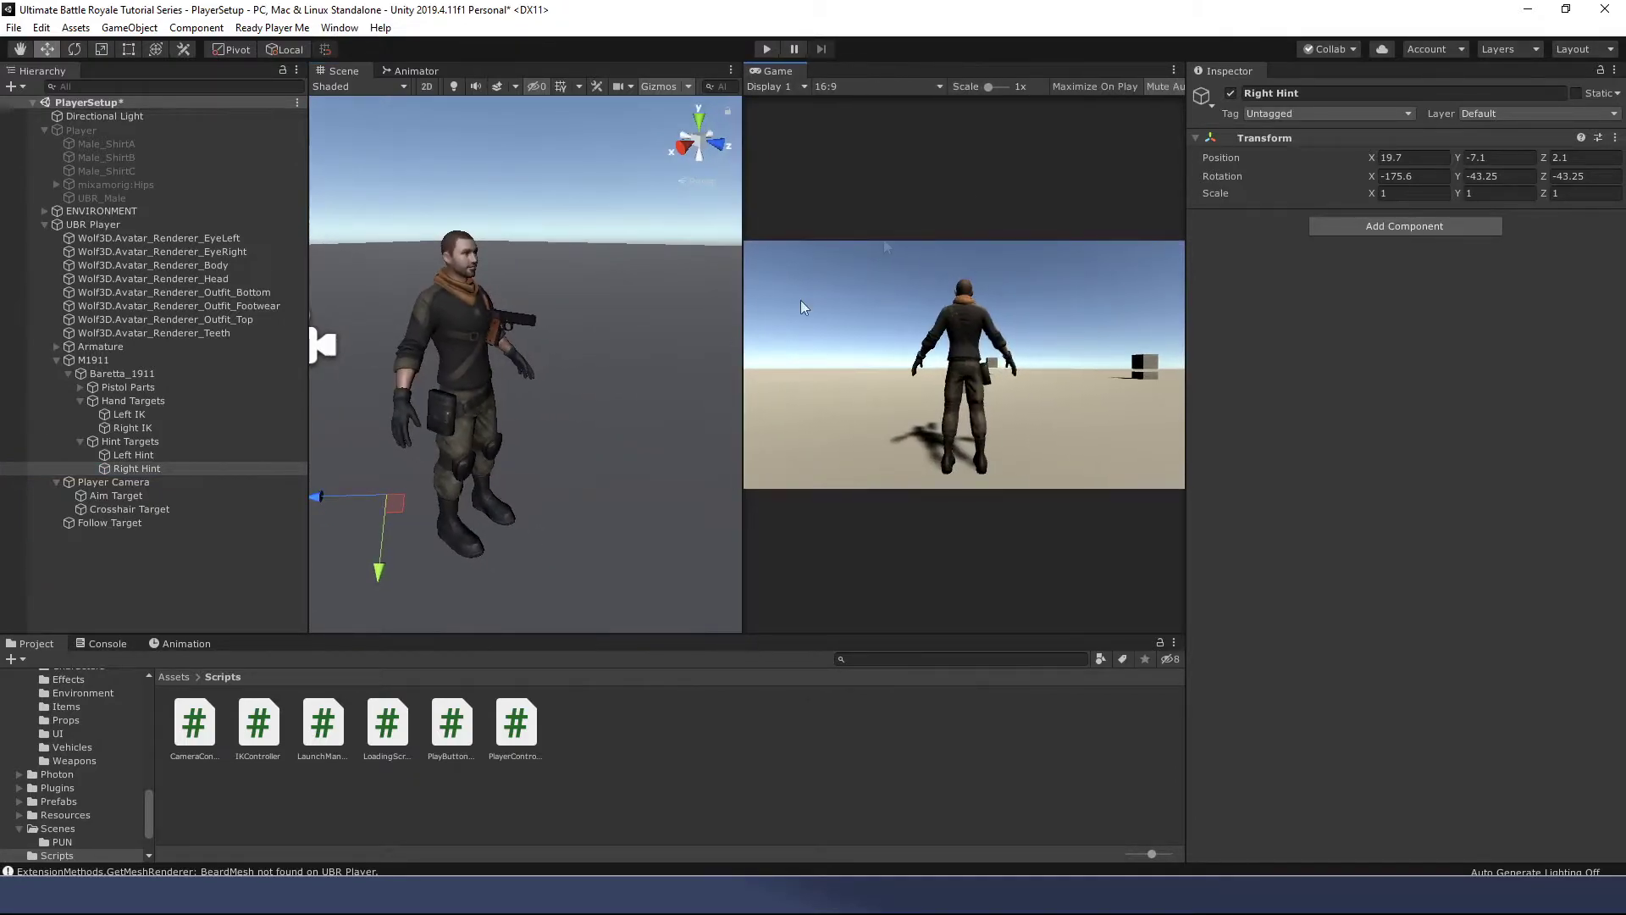
# Step: Play-test UBR Player's pistol grip while walking and turning in Play mode
pyautogui.click(766, 49)
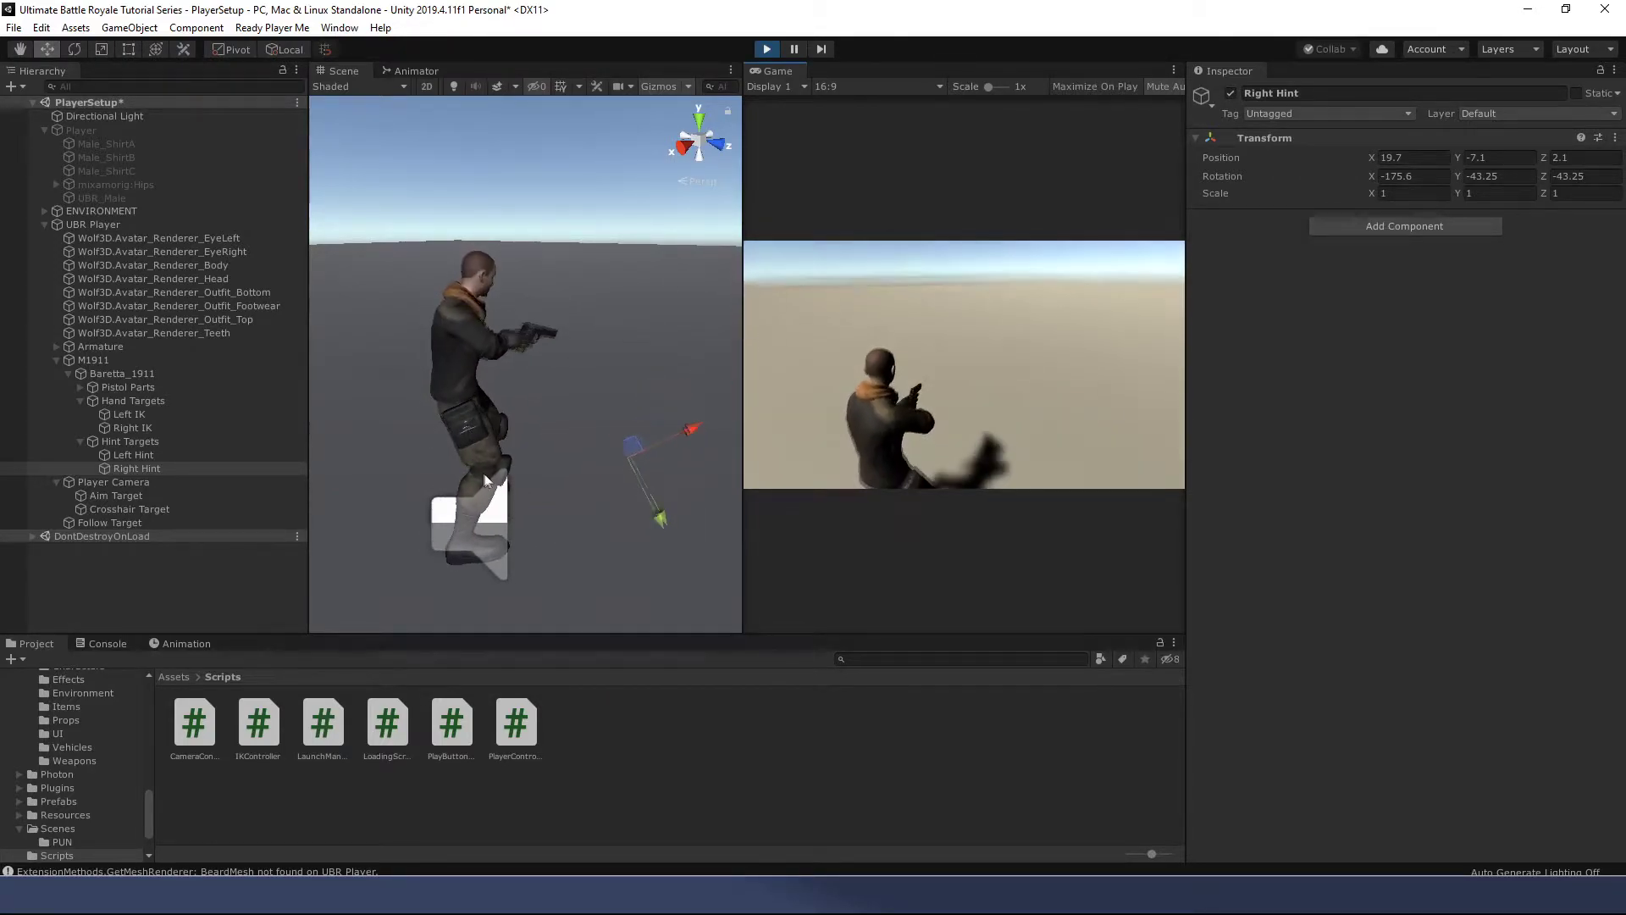
pyautogui.click(838, 384)
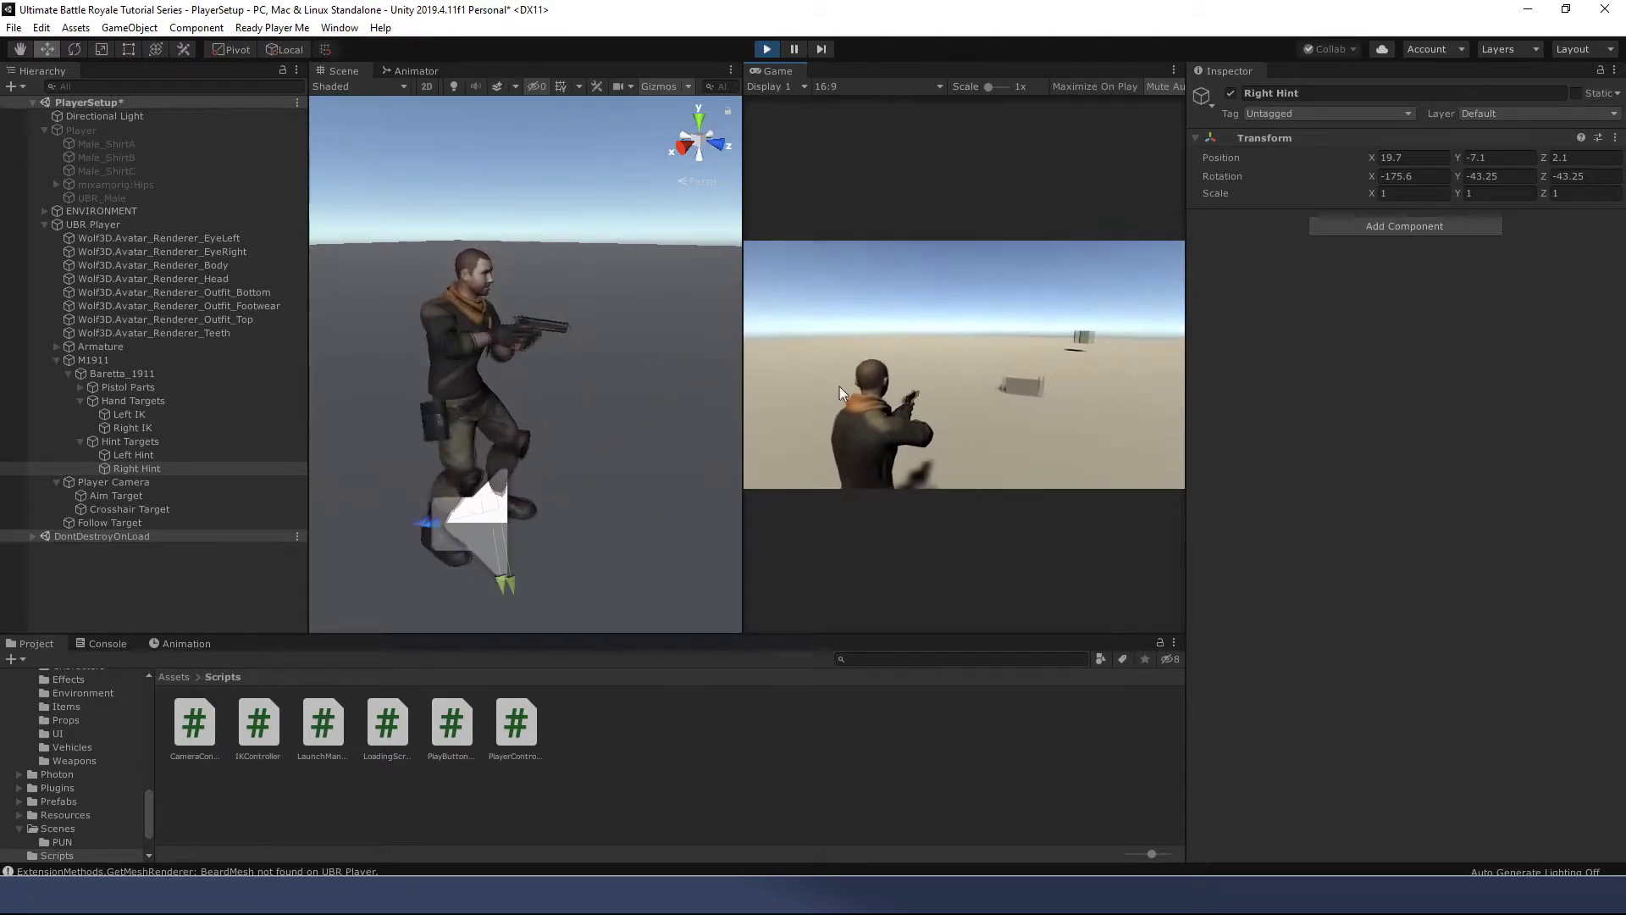
pyautogui.press('w')
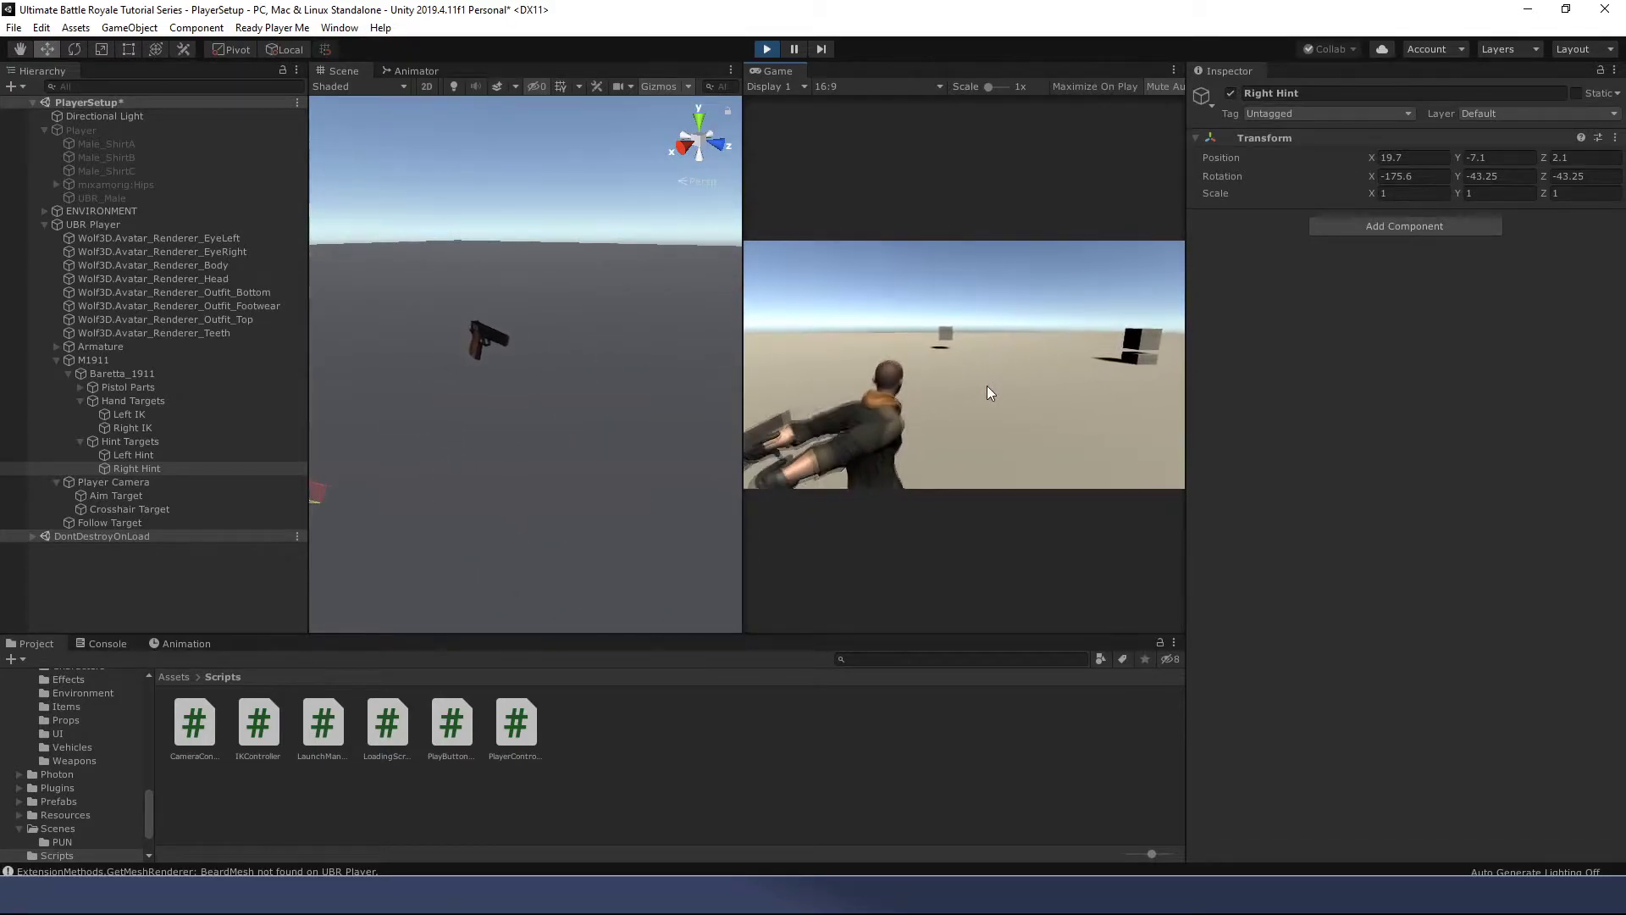
pyautogui.press('w')
pyautogui.press('w')
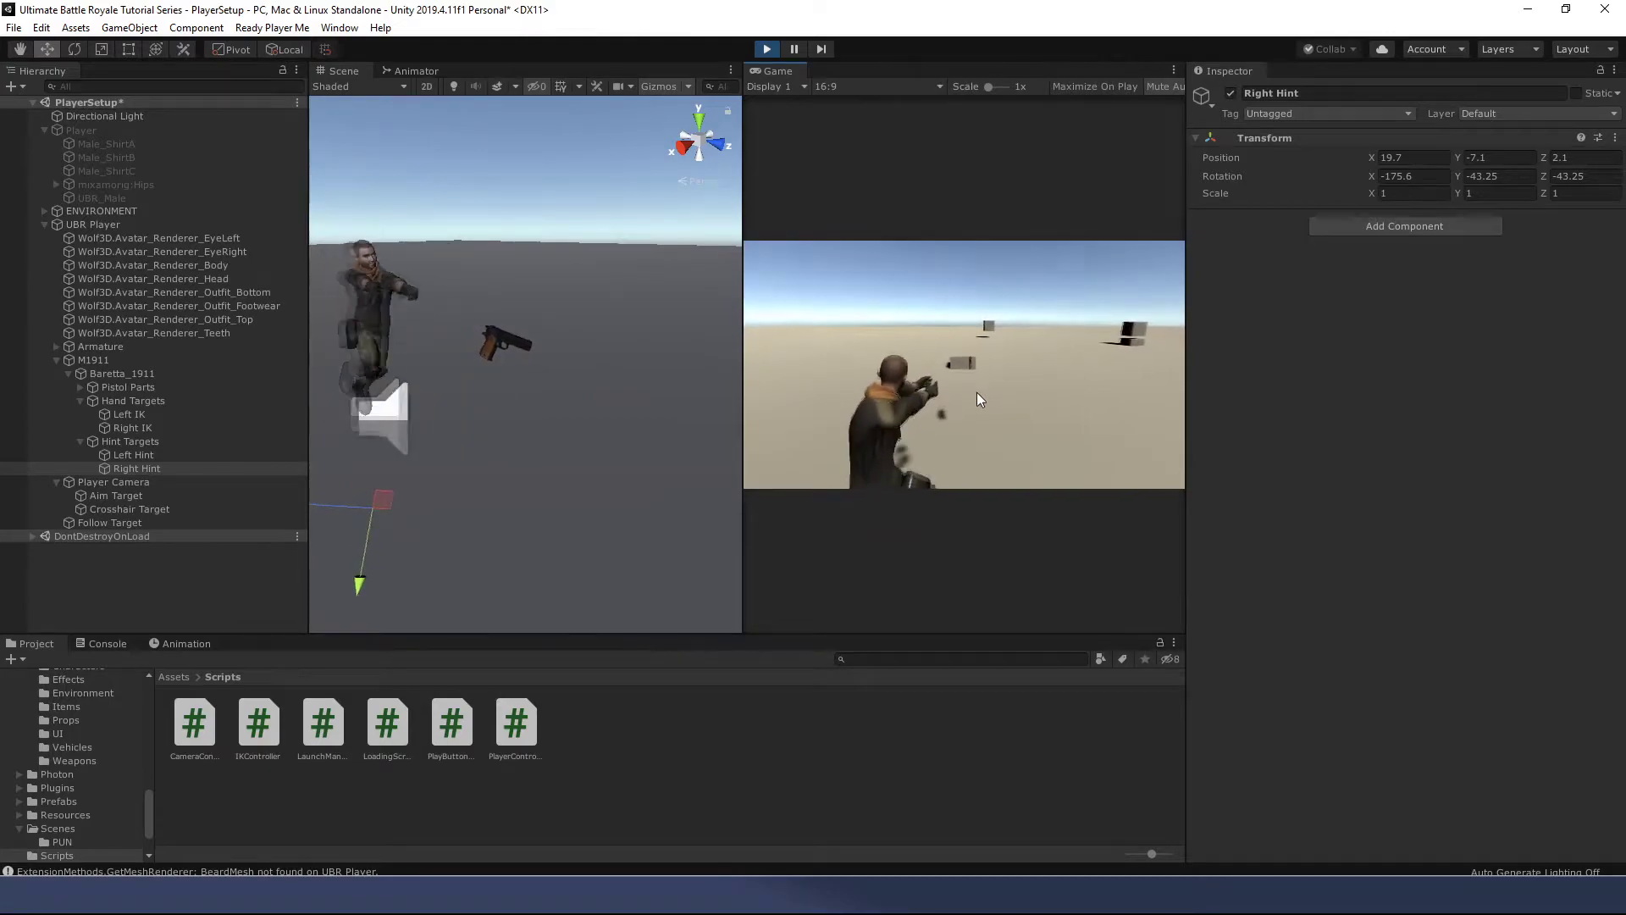
pyautogui.click(766, 48)
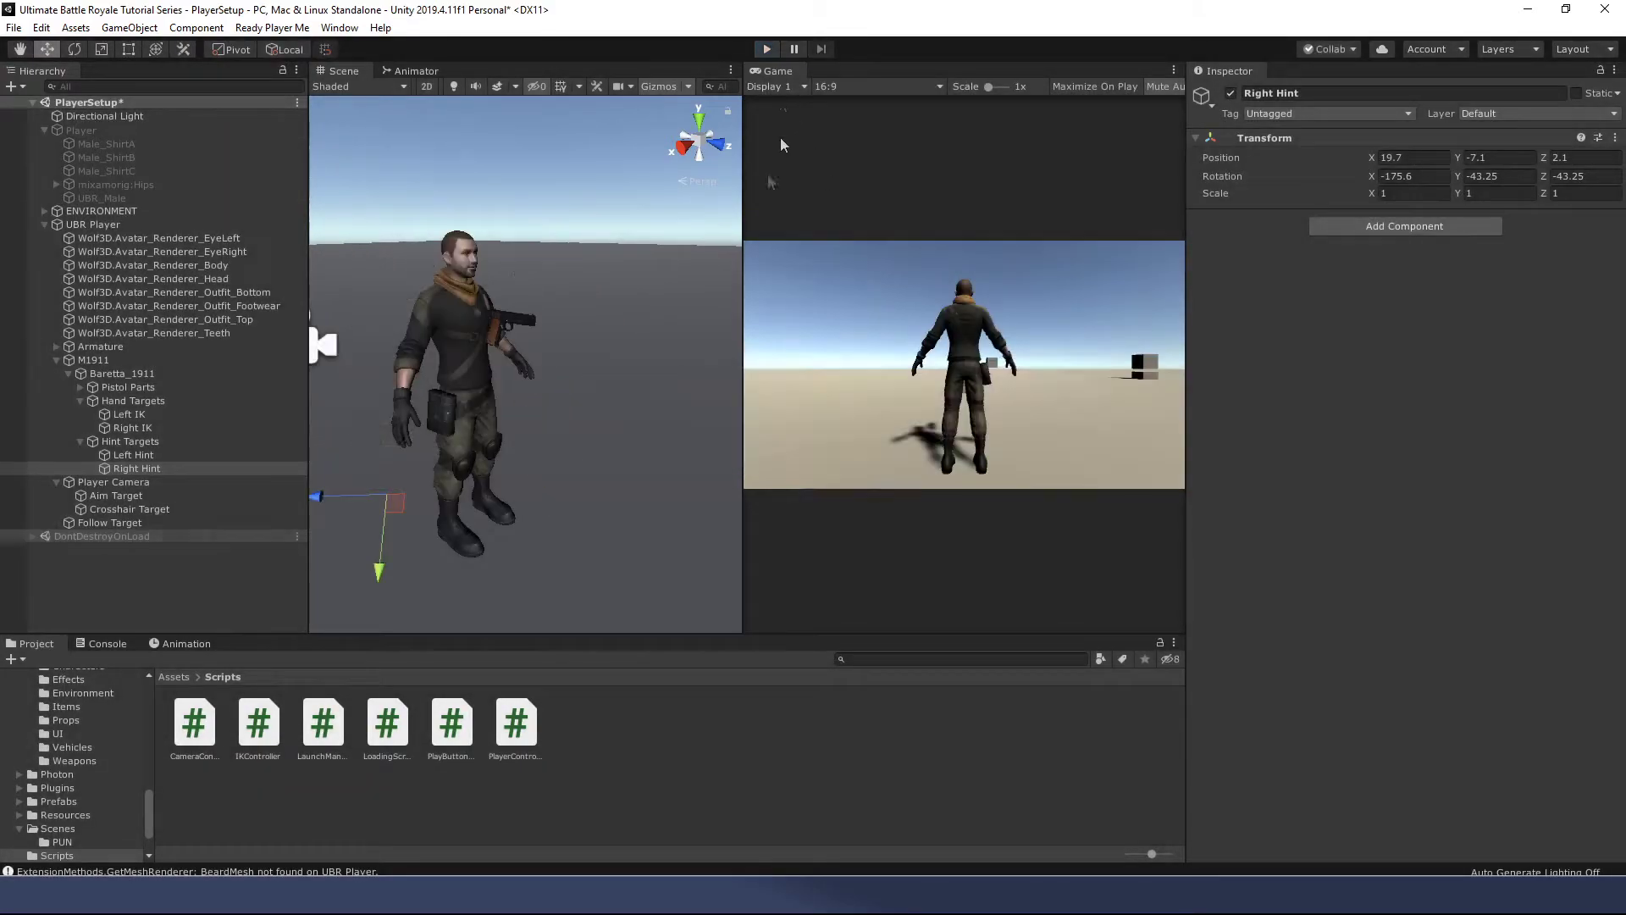
# Step: Set the M1911's Position Constraint source to LeftShoulder of UBR Player's armature and play-test walking and aiming
pyautogui.click(95, 360)
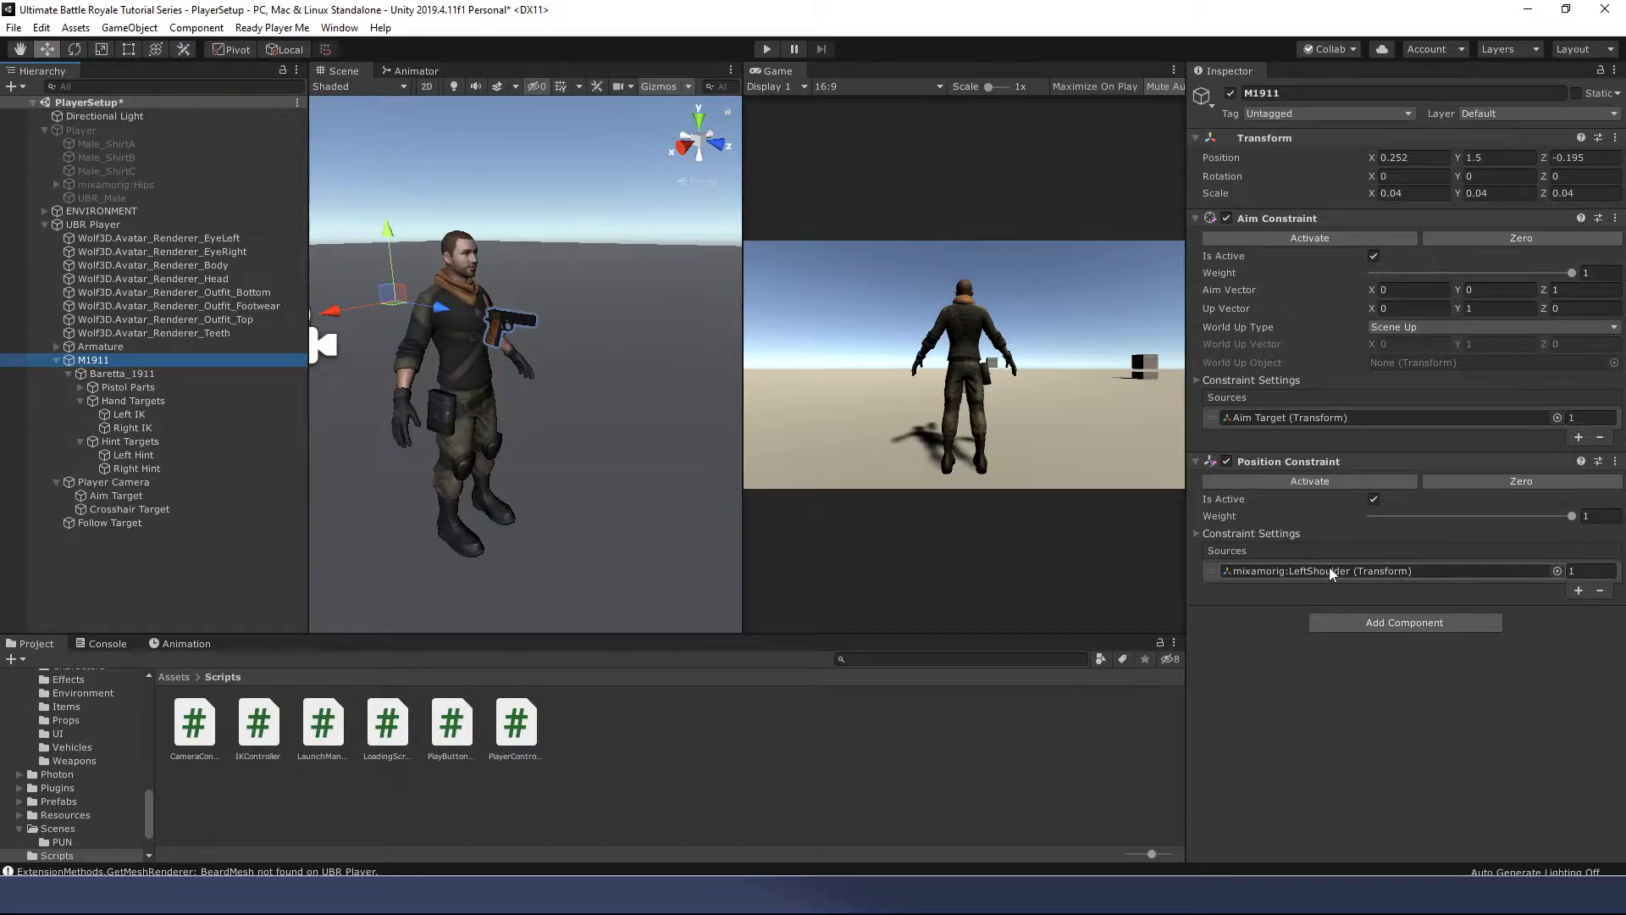
pyautogui.moveTo(109, 361); pyautogui.dragTo(1292, 575)
pyautogui.click(767, 49)
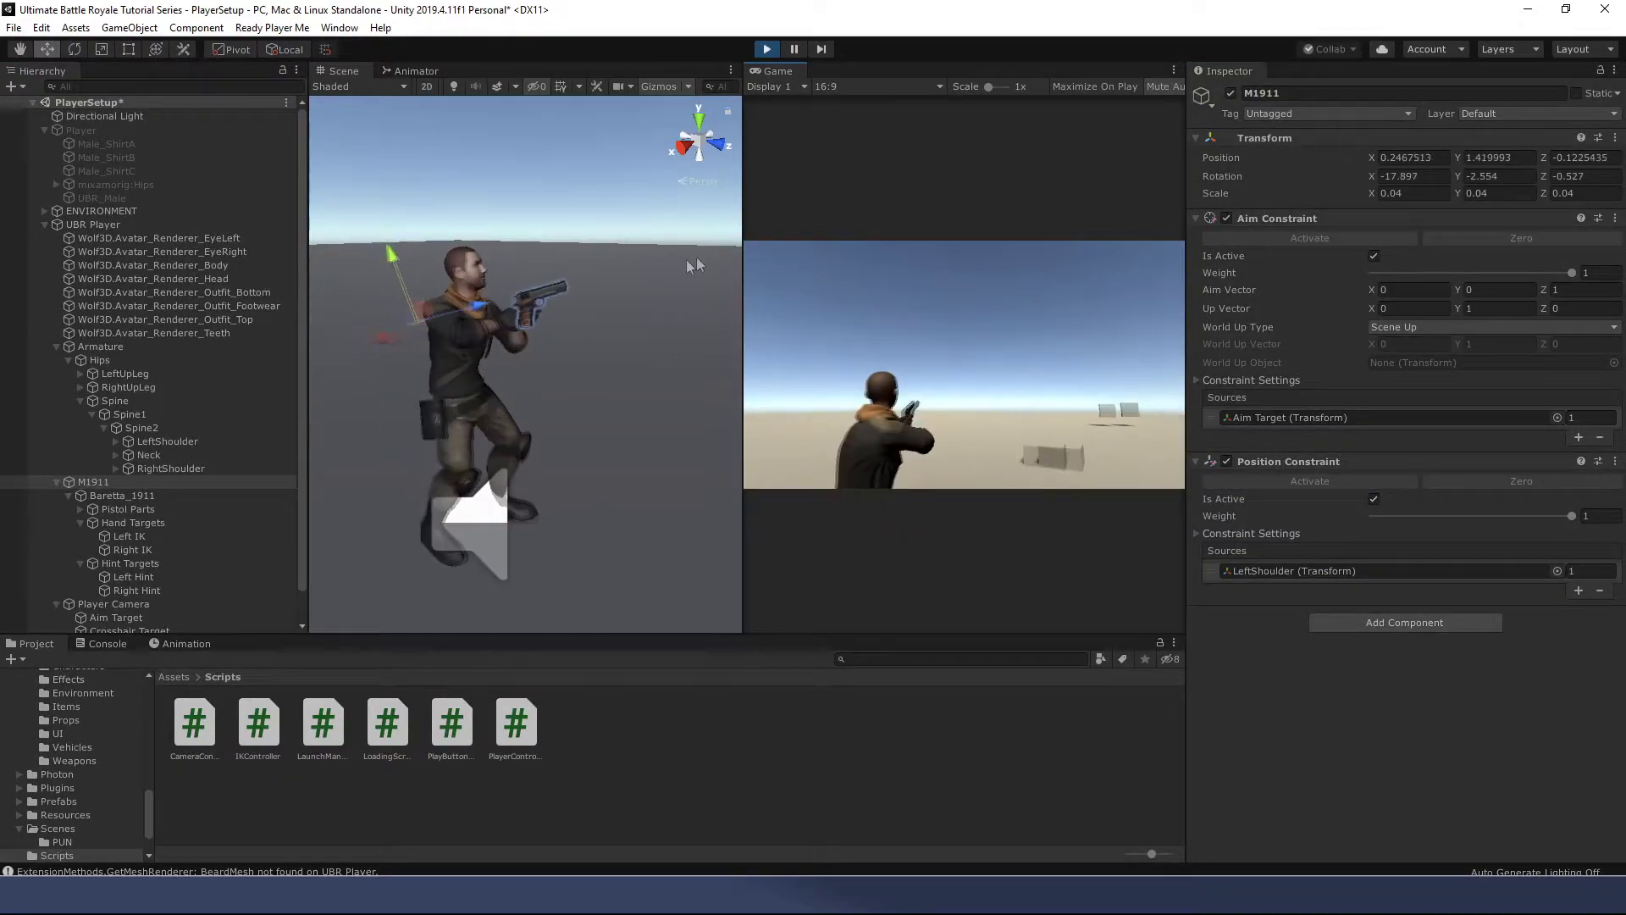
pyautogui.press('a')
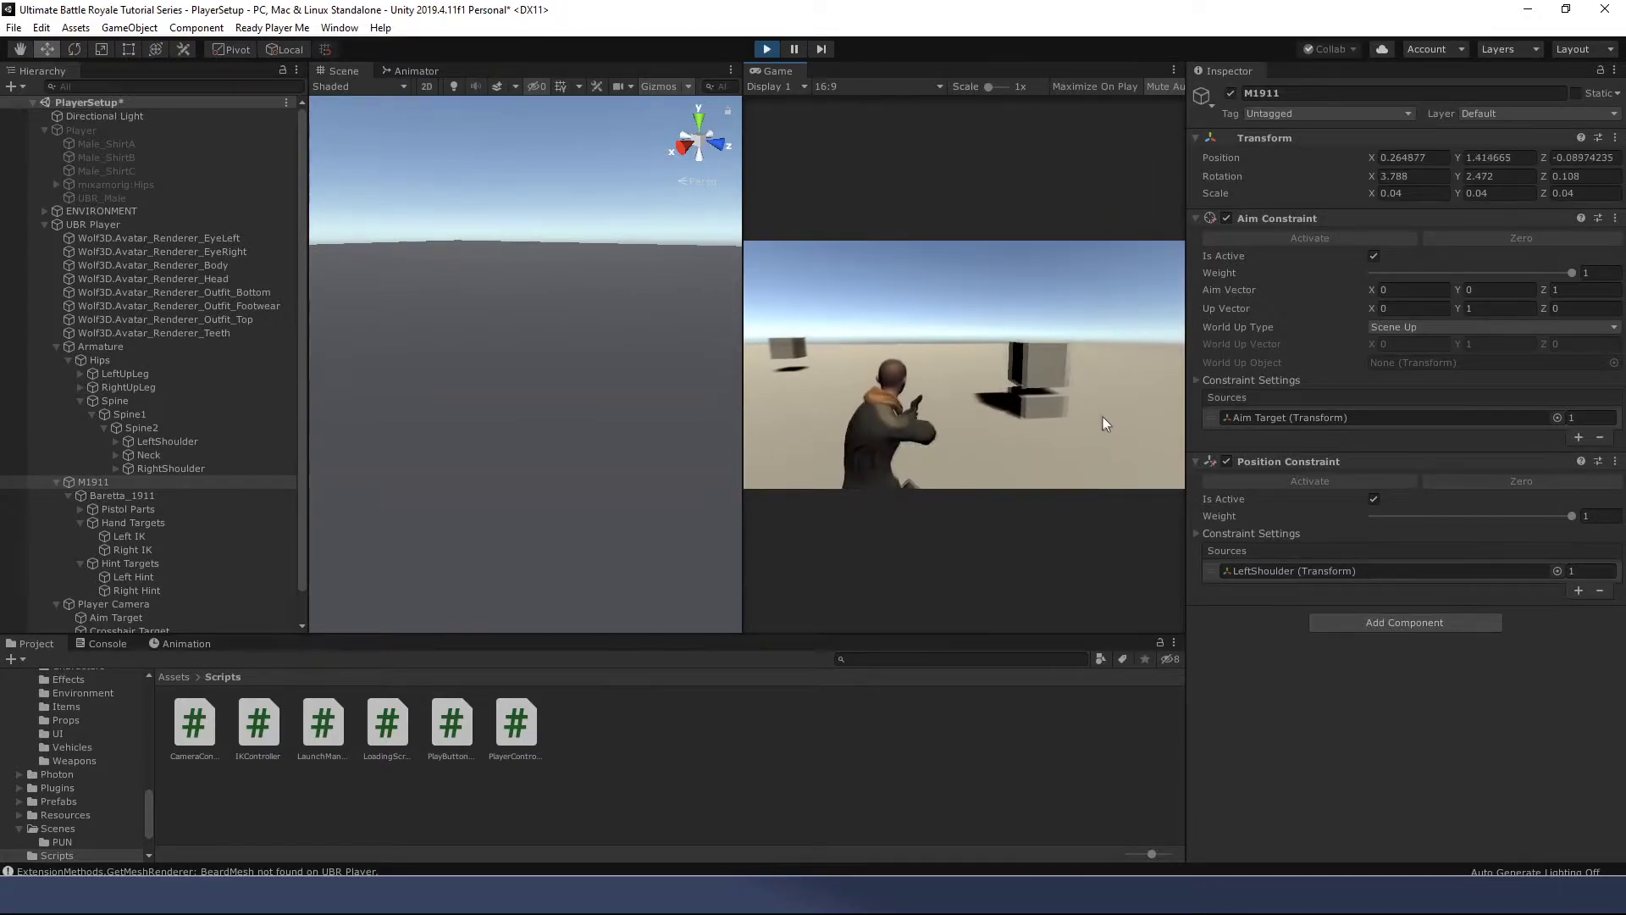
pyautogui.press('w')
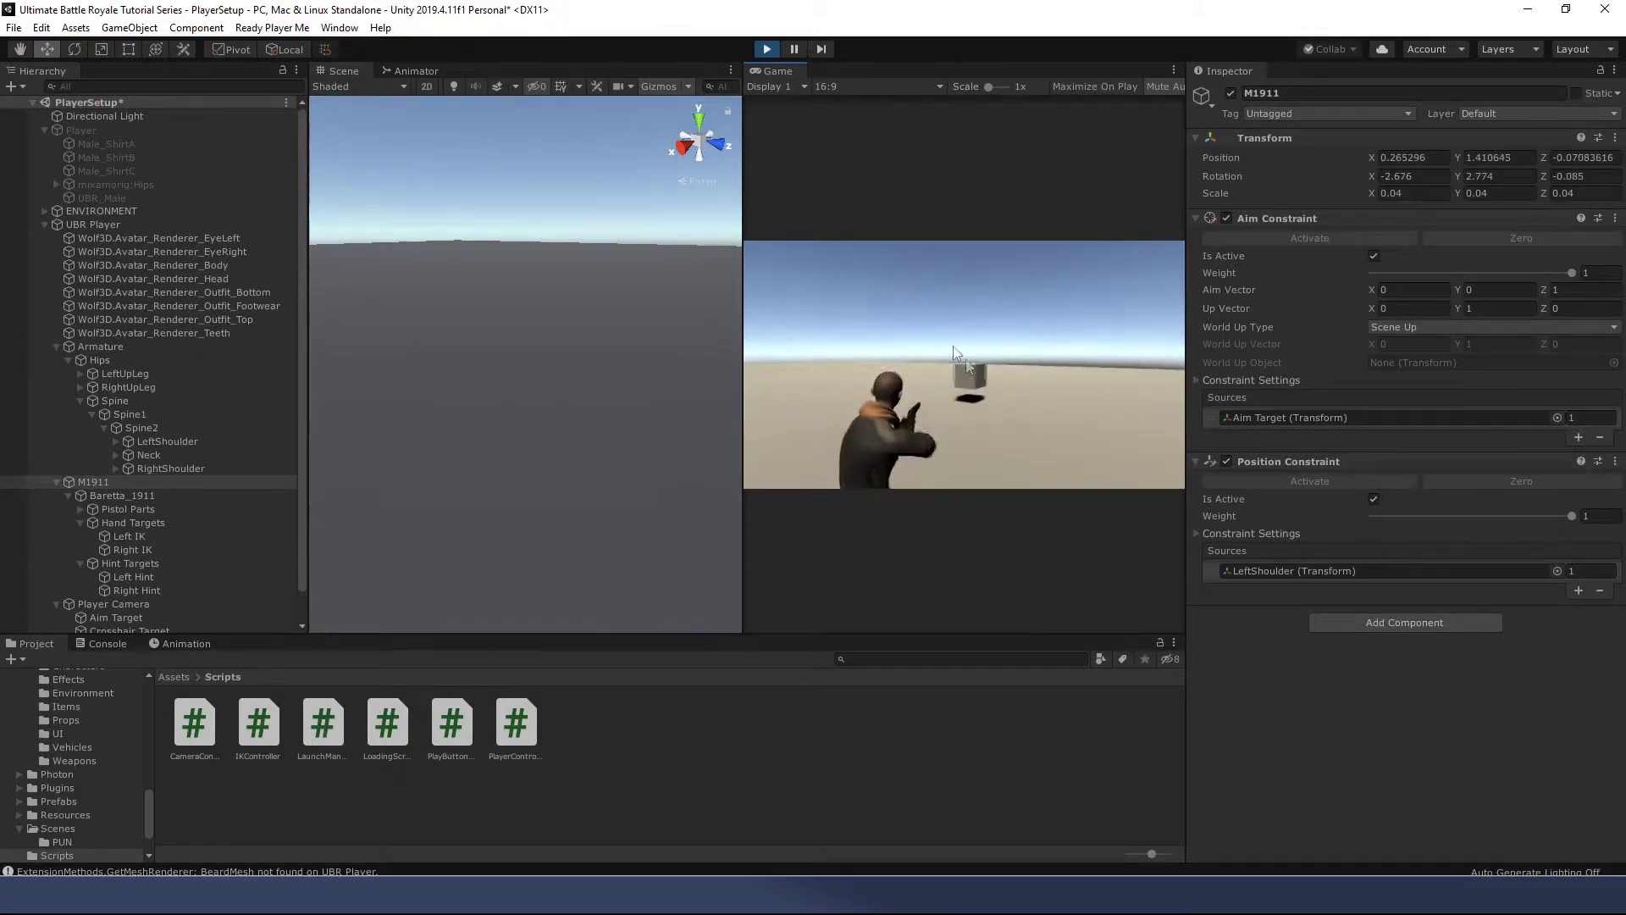
pyautogui.click(767, 49)
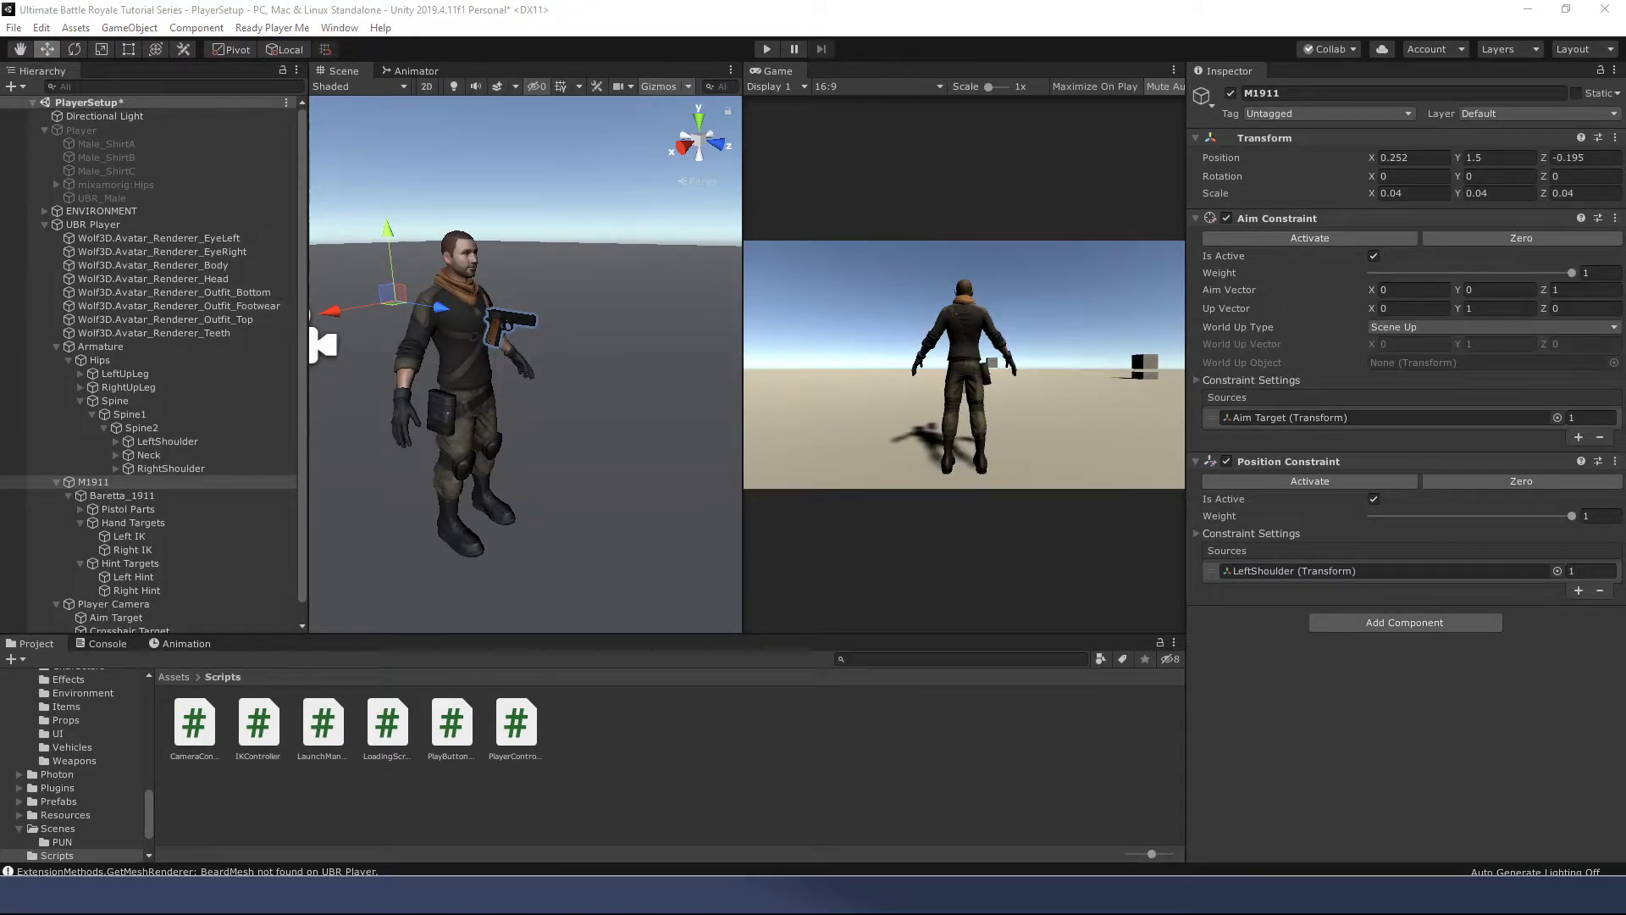
# Step: Collapse the Player and UBR Player hierarchies and open UBR Player's PlayerController script in Visual Studio
pyautogui.click(44, 224)
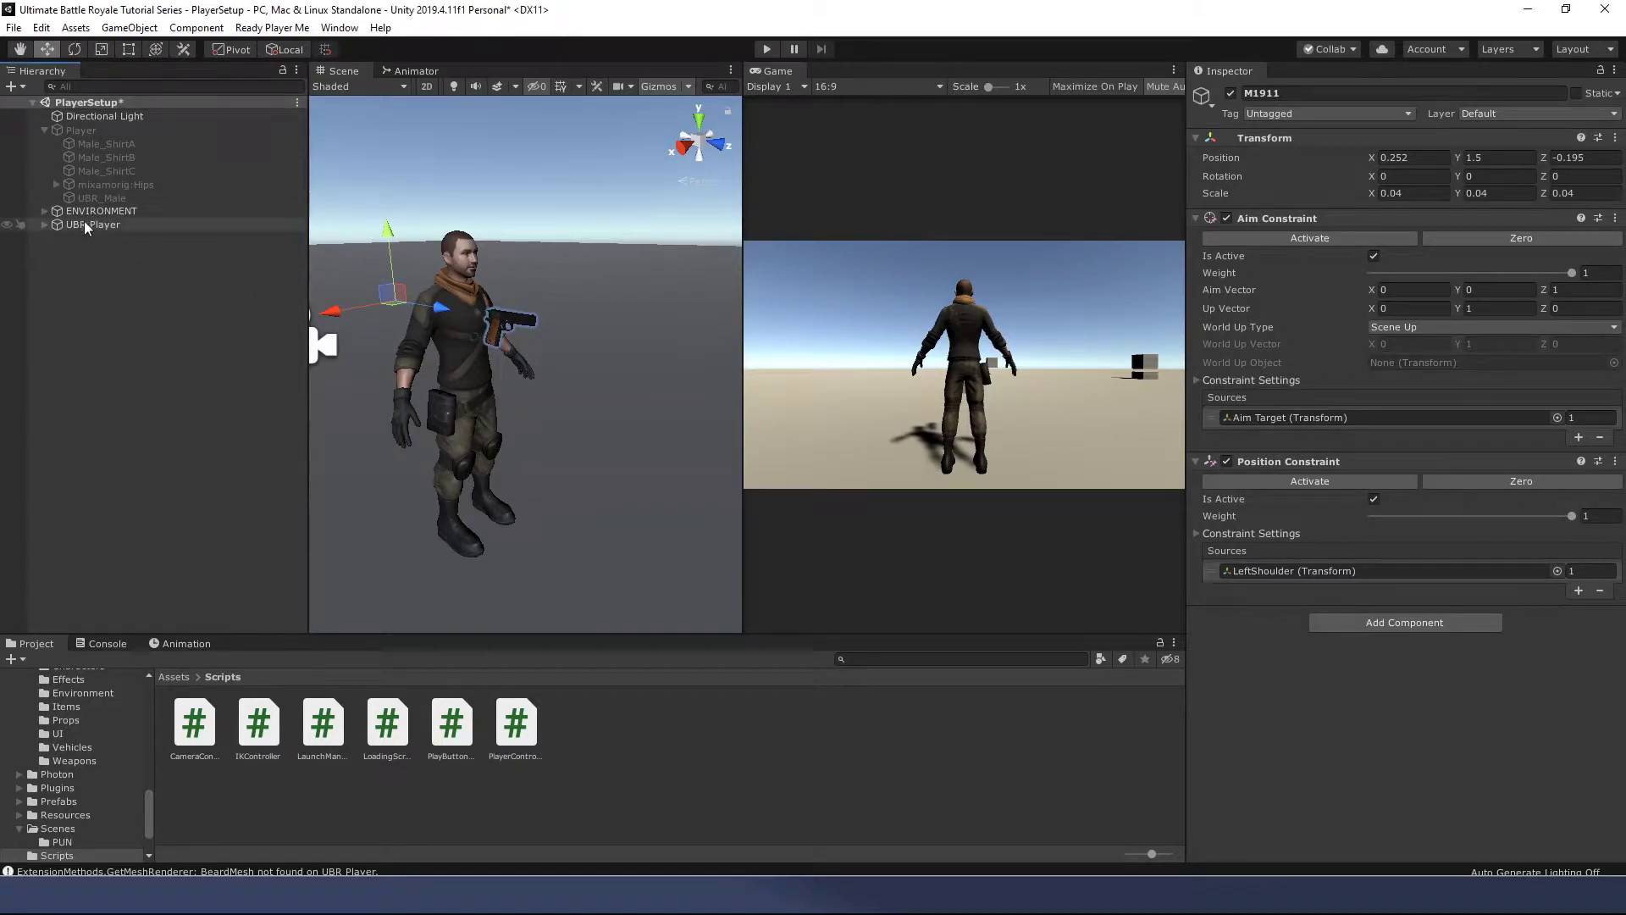
pyautogui.click(84, 223)
pyautogui.click(45, 130)
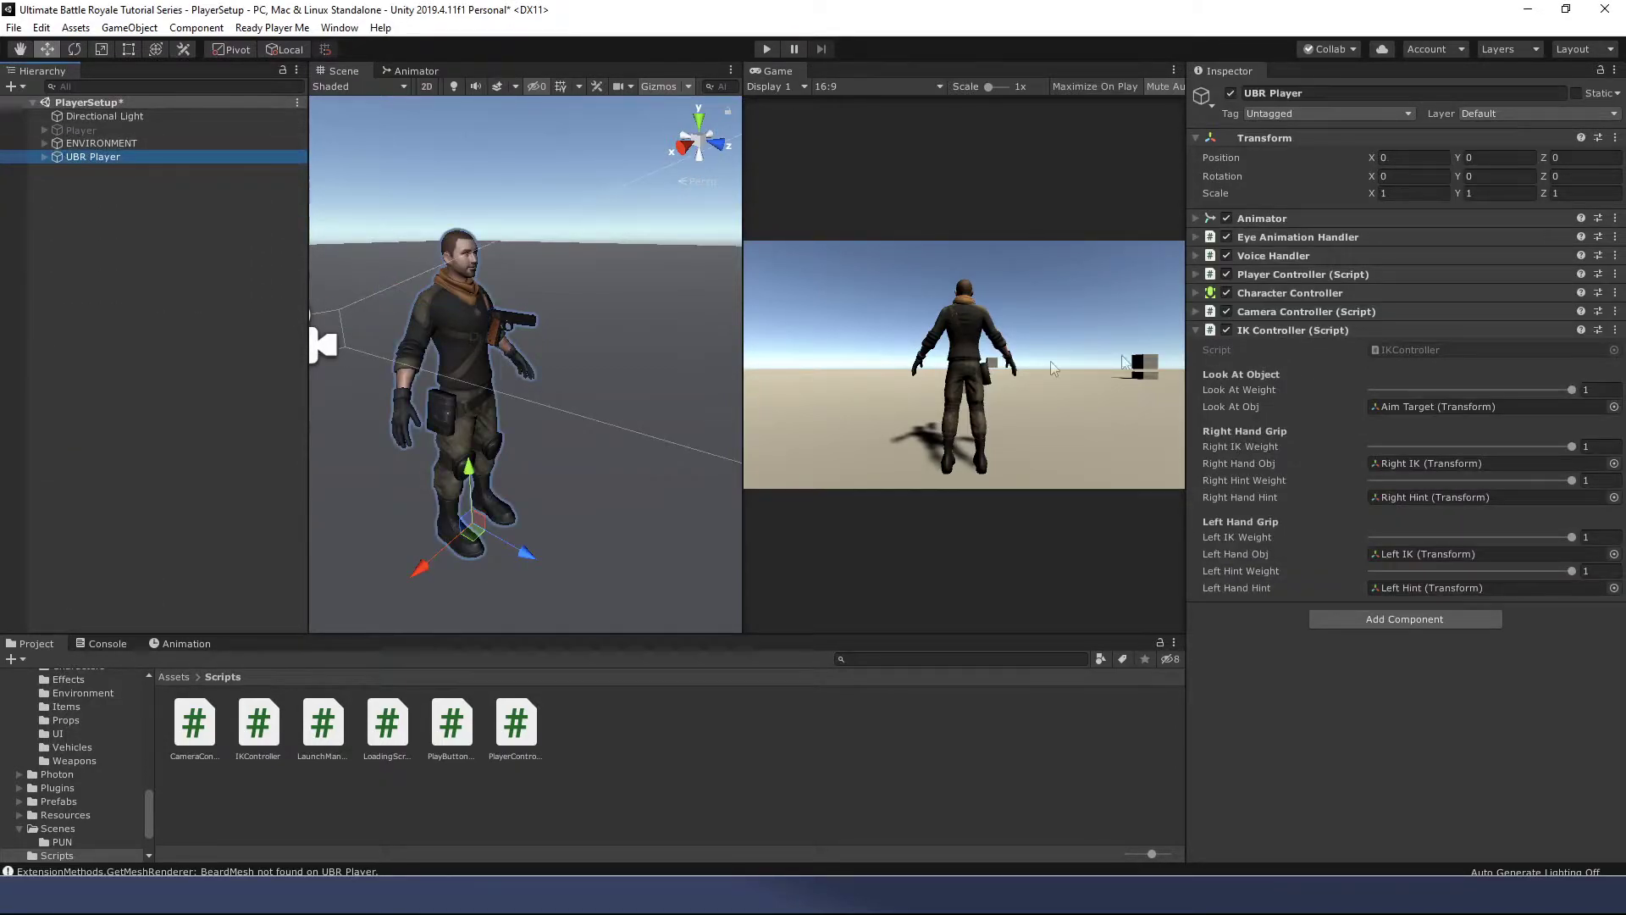
pyautogui.click(1196, 327)
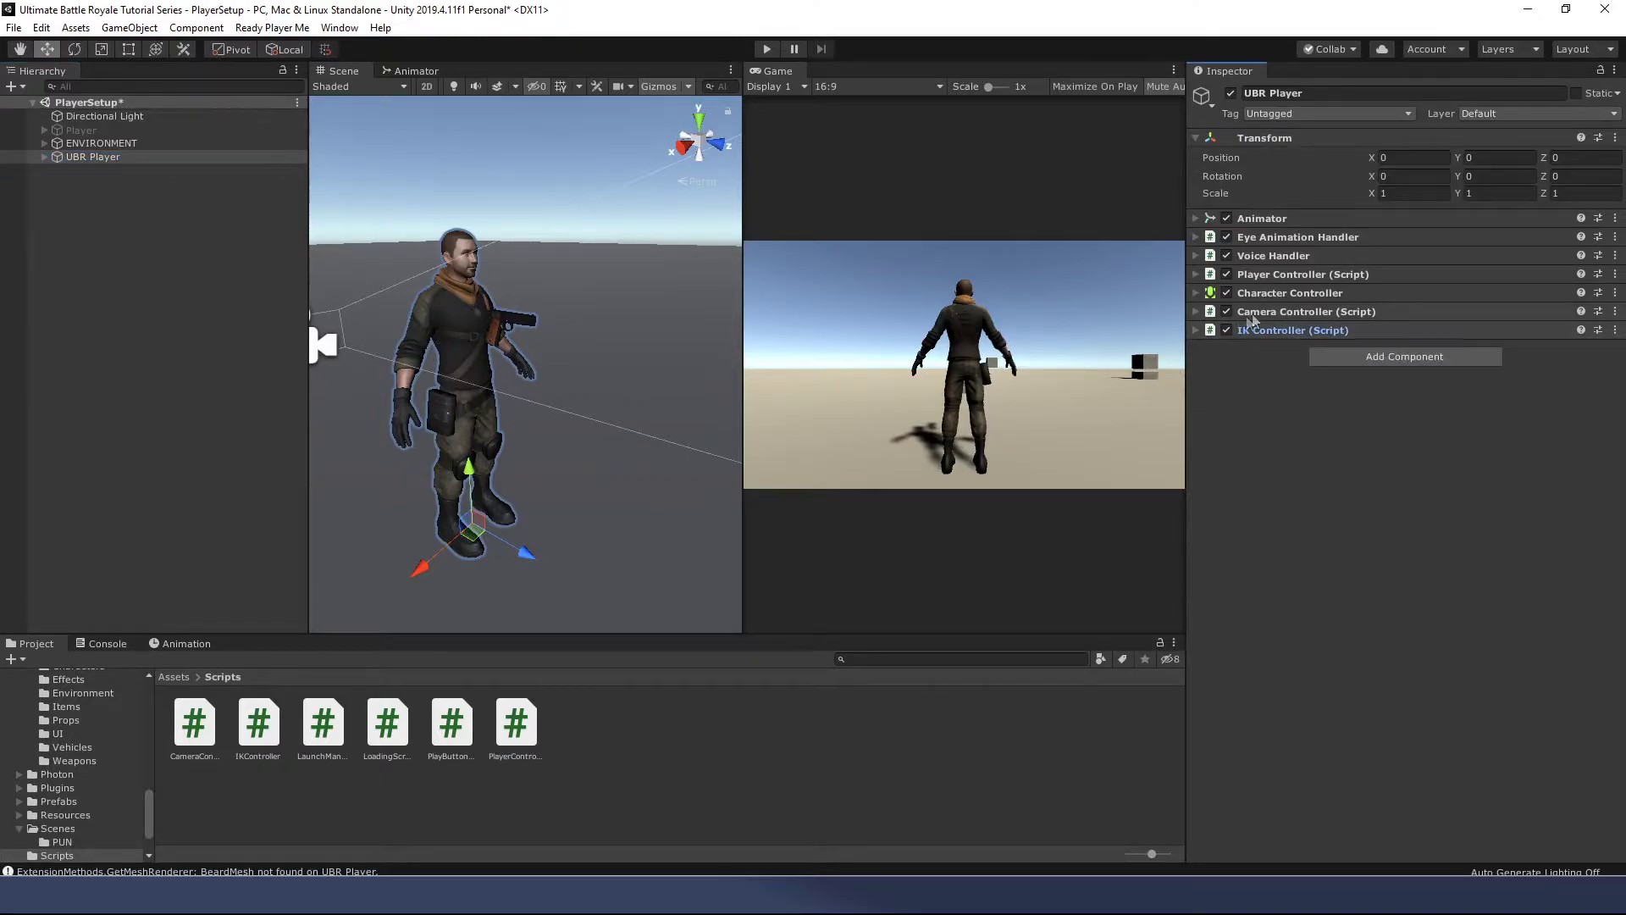
pyautogui.click(1198, 273)
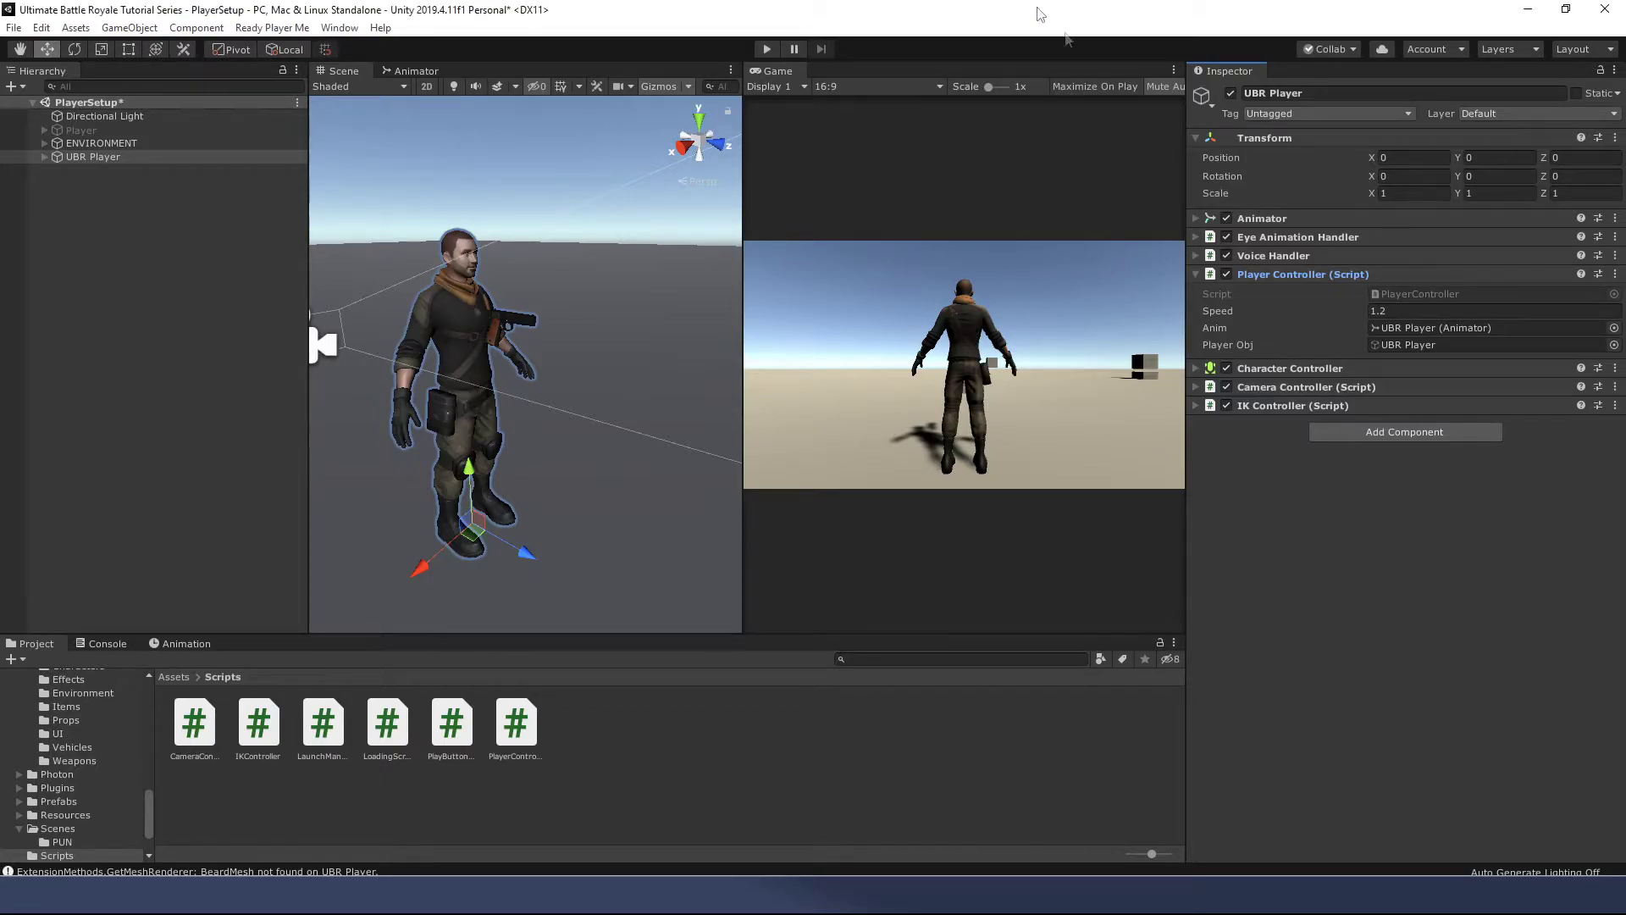
pyautogui.doubleClick(1399, 292)
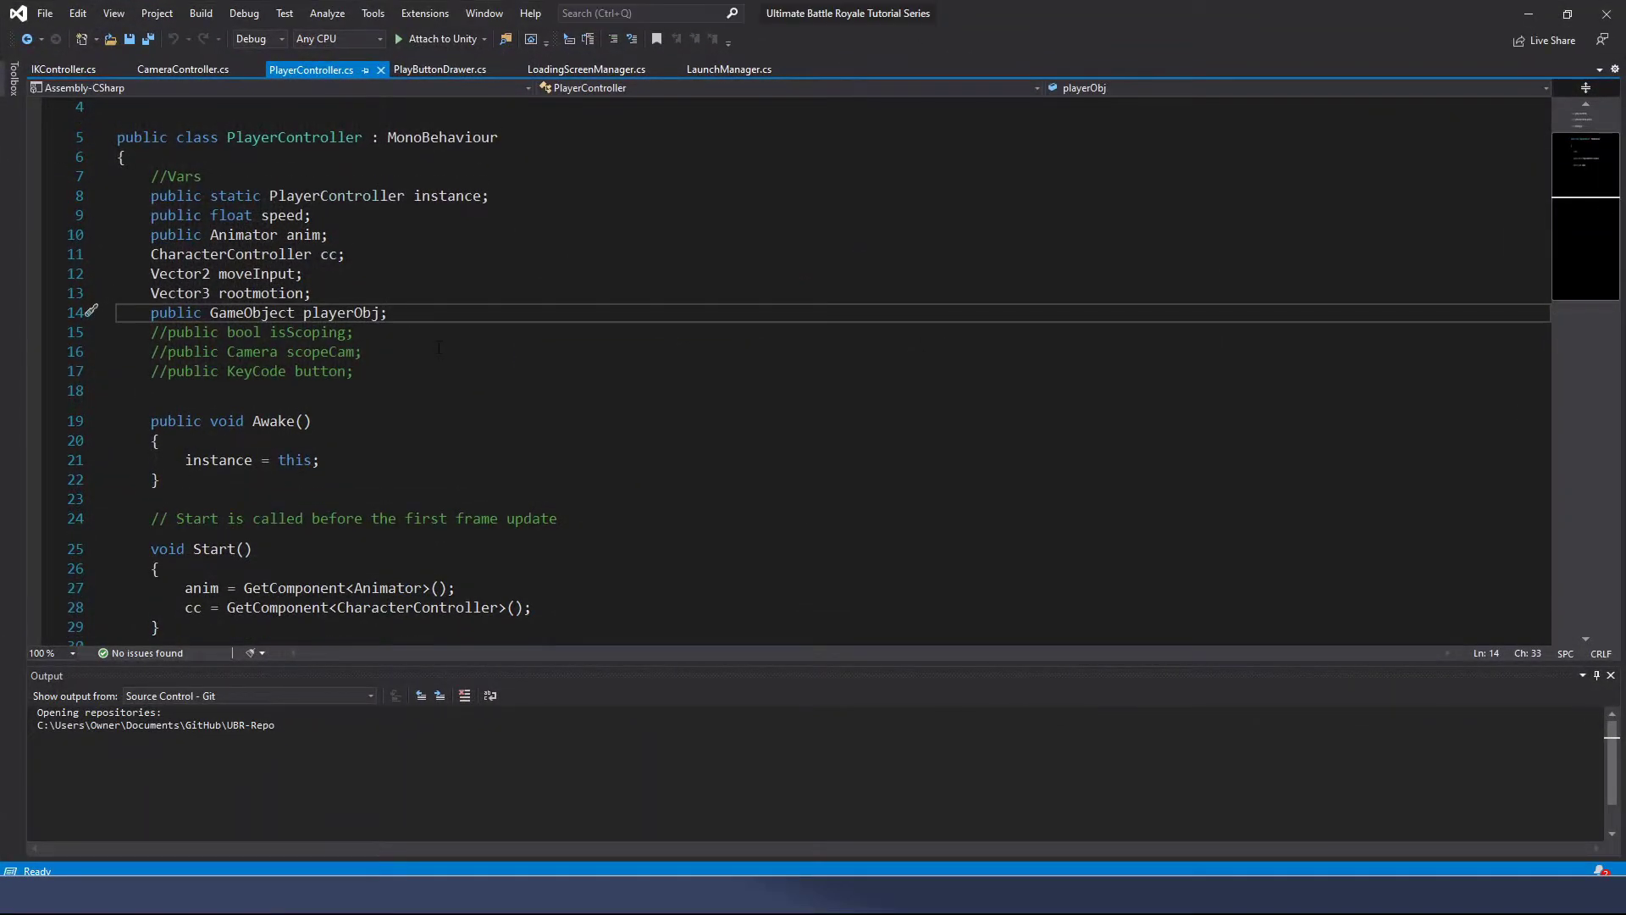
# Step: Add an if block with the condition cc.isGrounded == false after the Movement() call in Update()
pyautogui.scroll(-7, 439, 347)
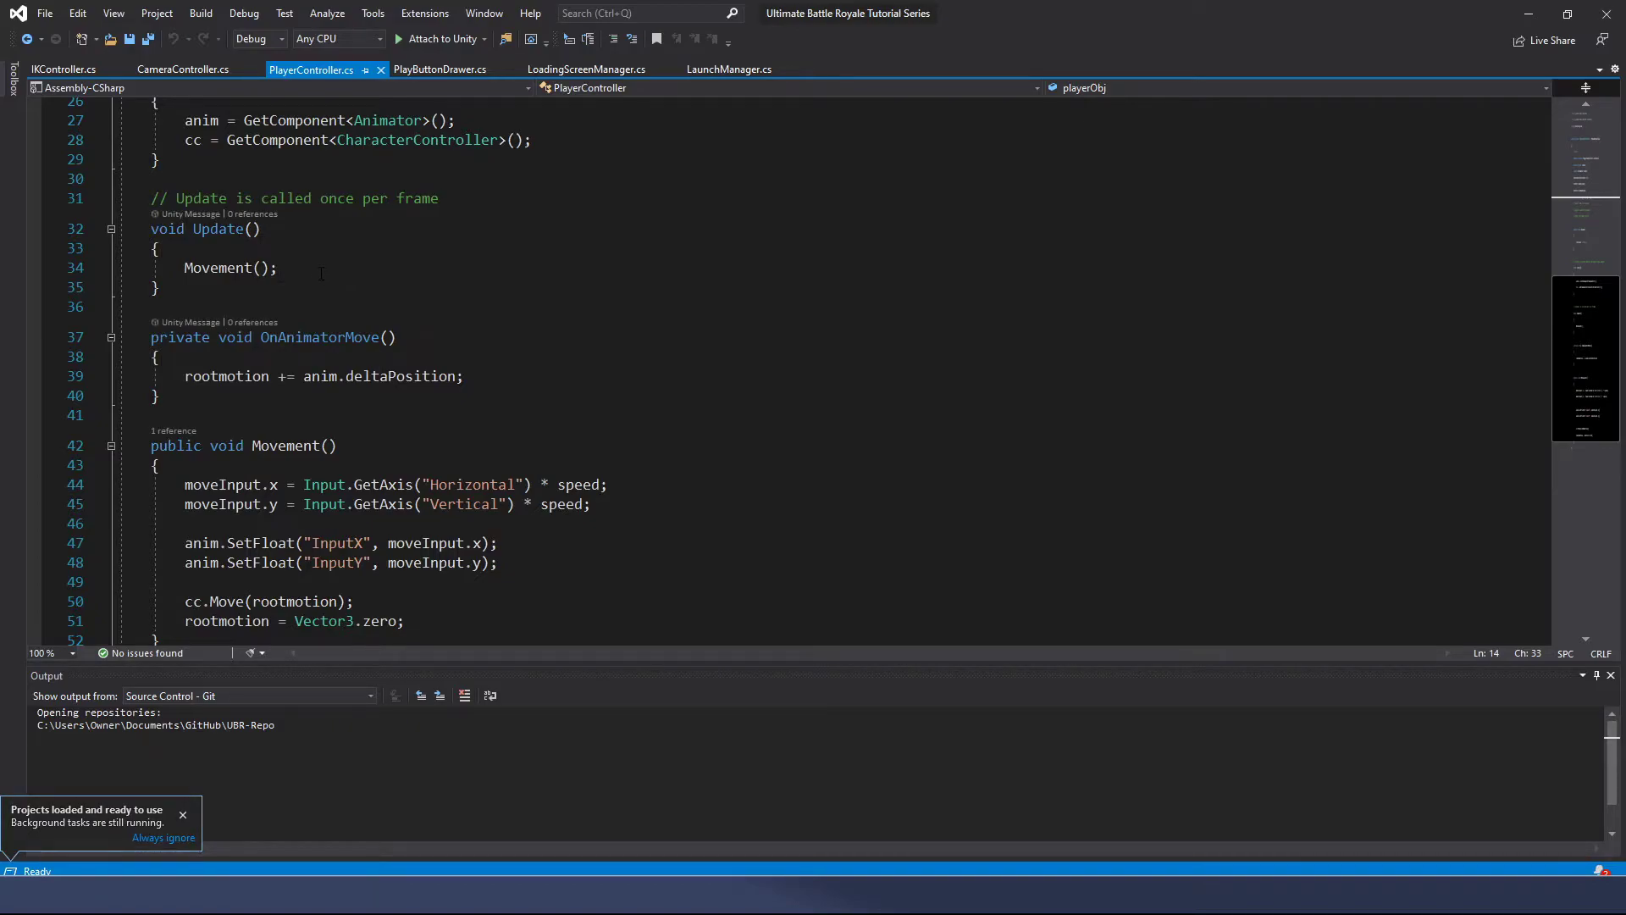
pyautogui.click(299, 268)
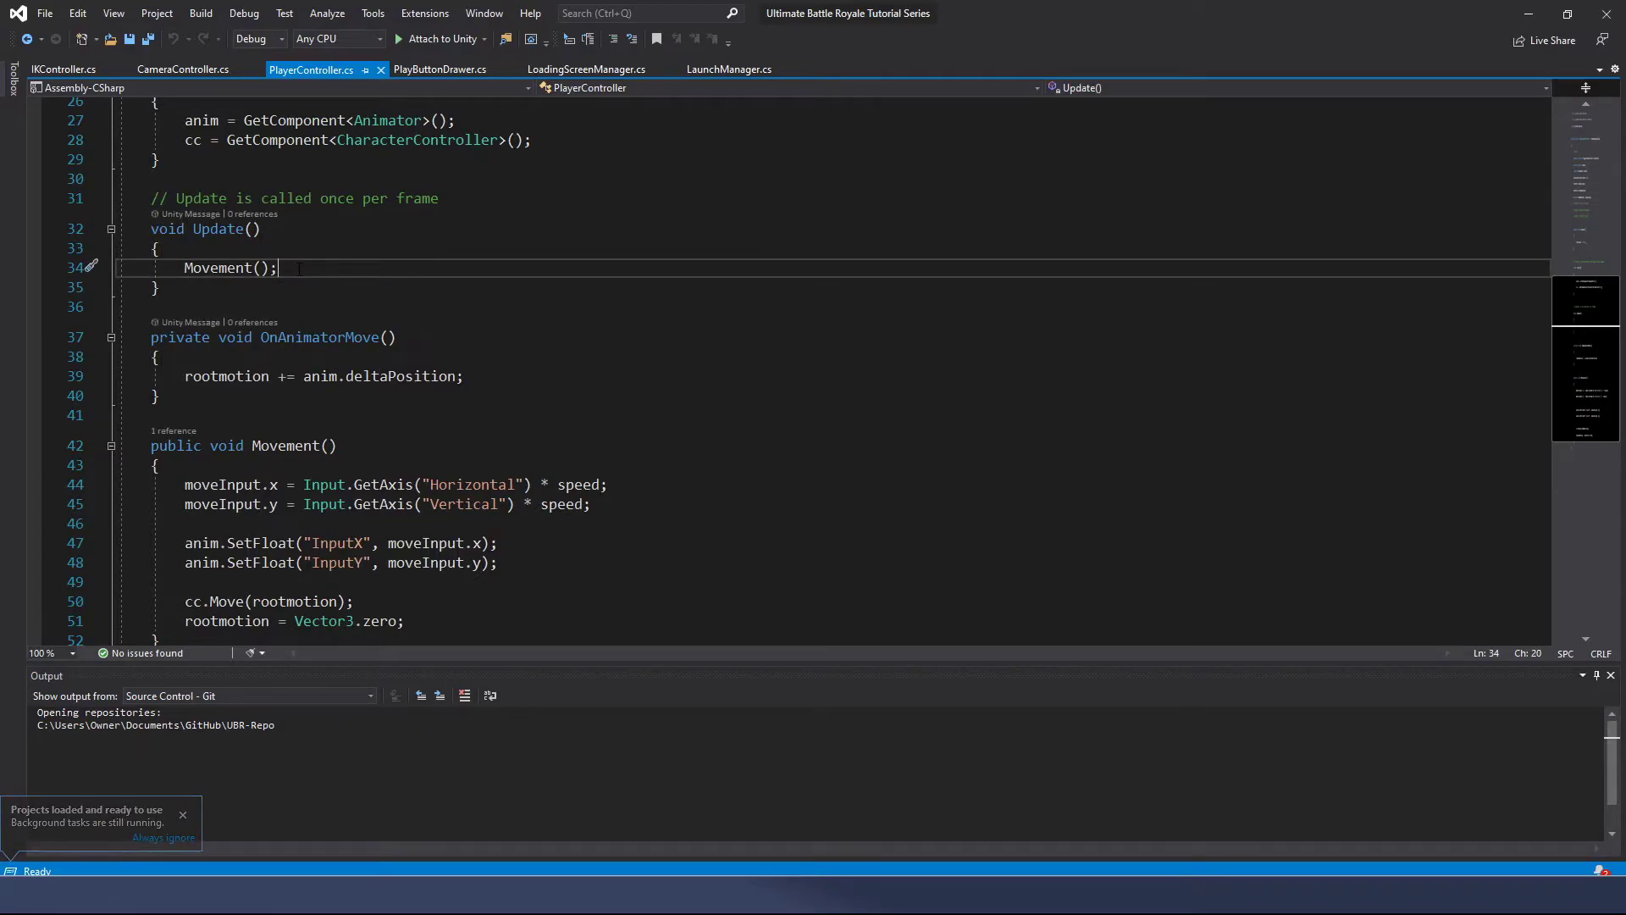
pyautogui.press('Return')
pyautogui.press('Return')
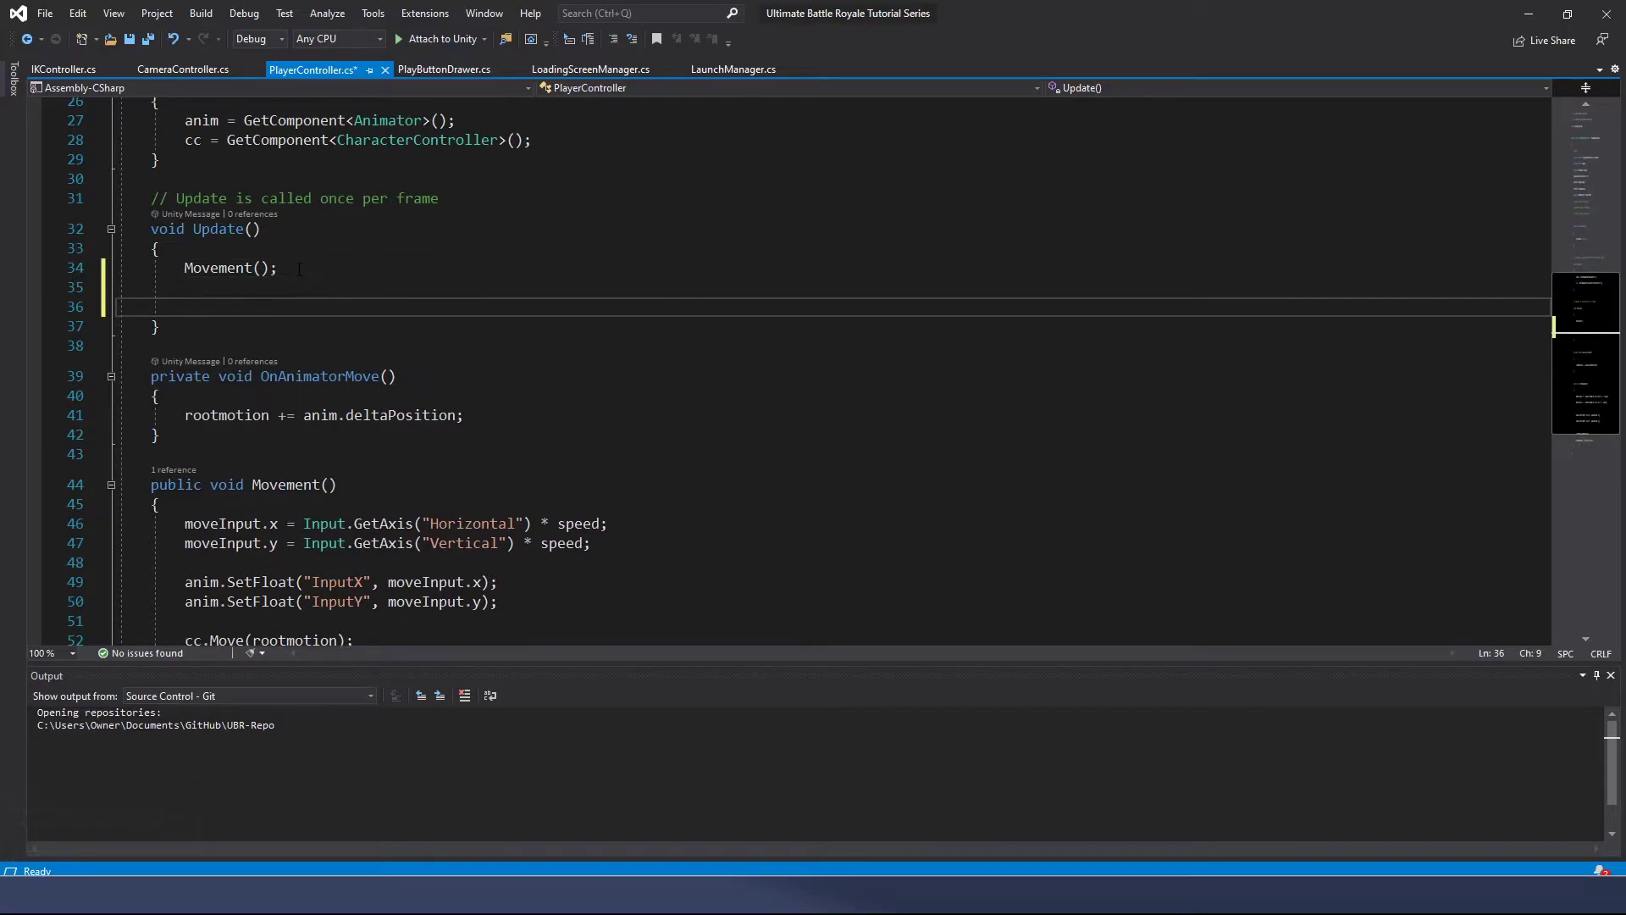
pyautogui.write('if(cc')
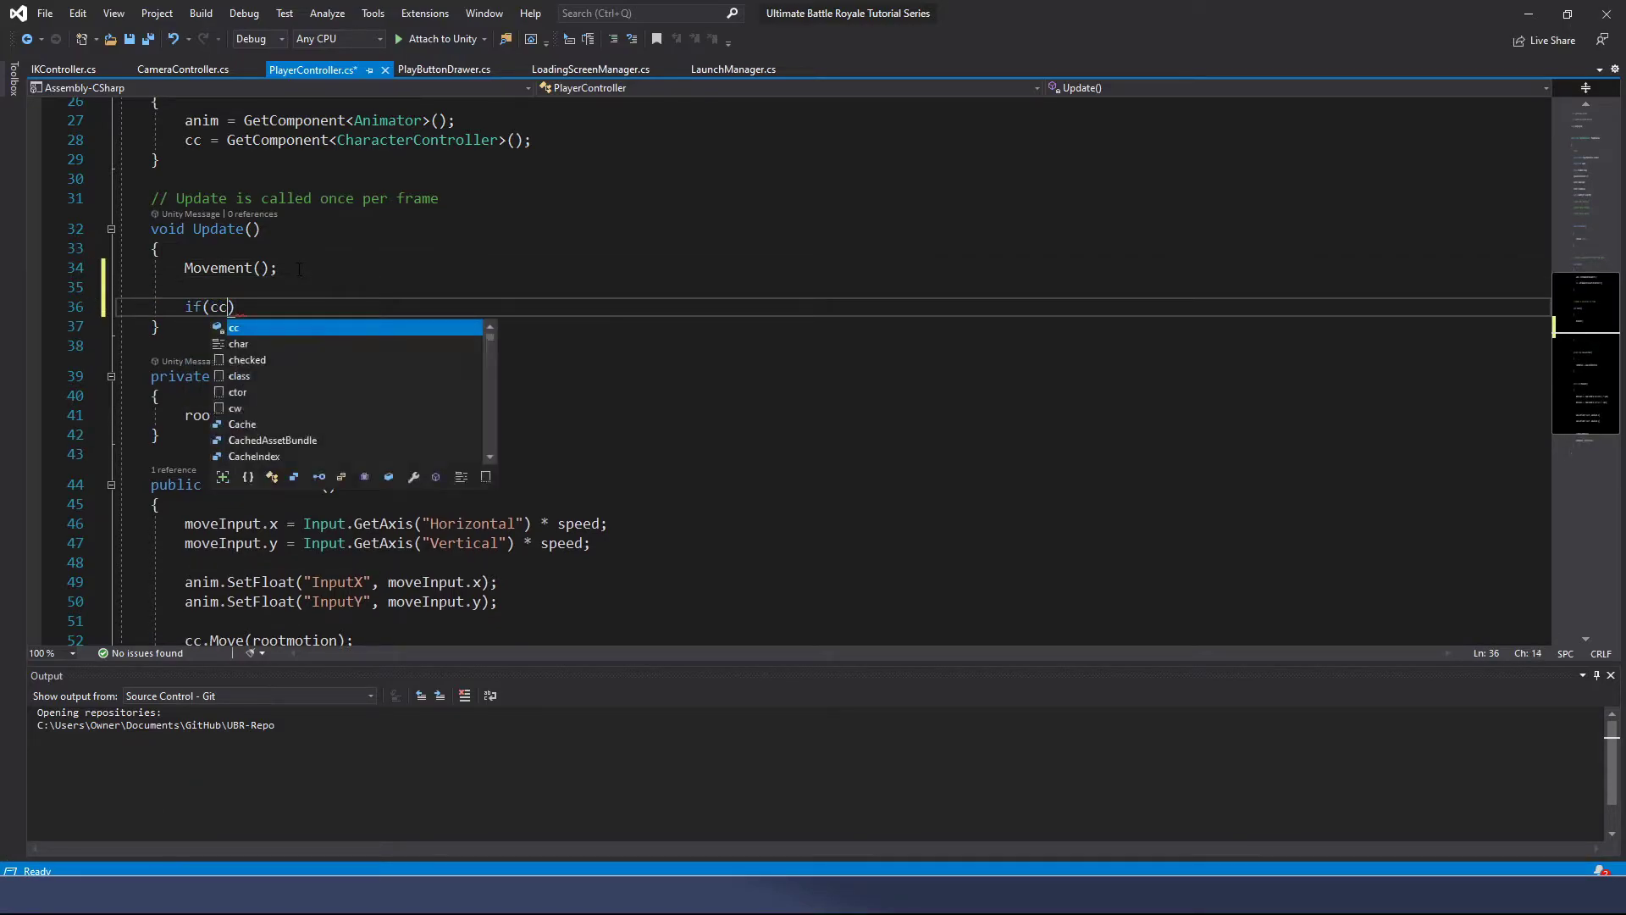
pyautogui.write('.isGrounded == fals')
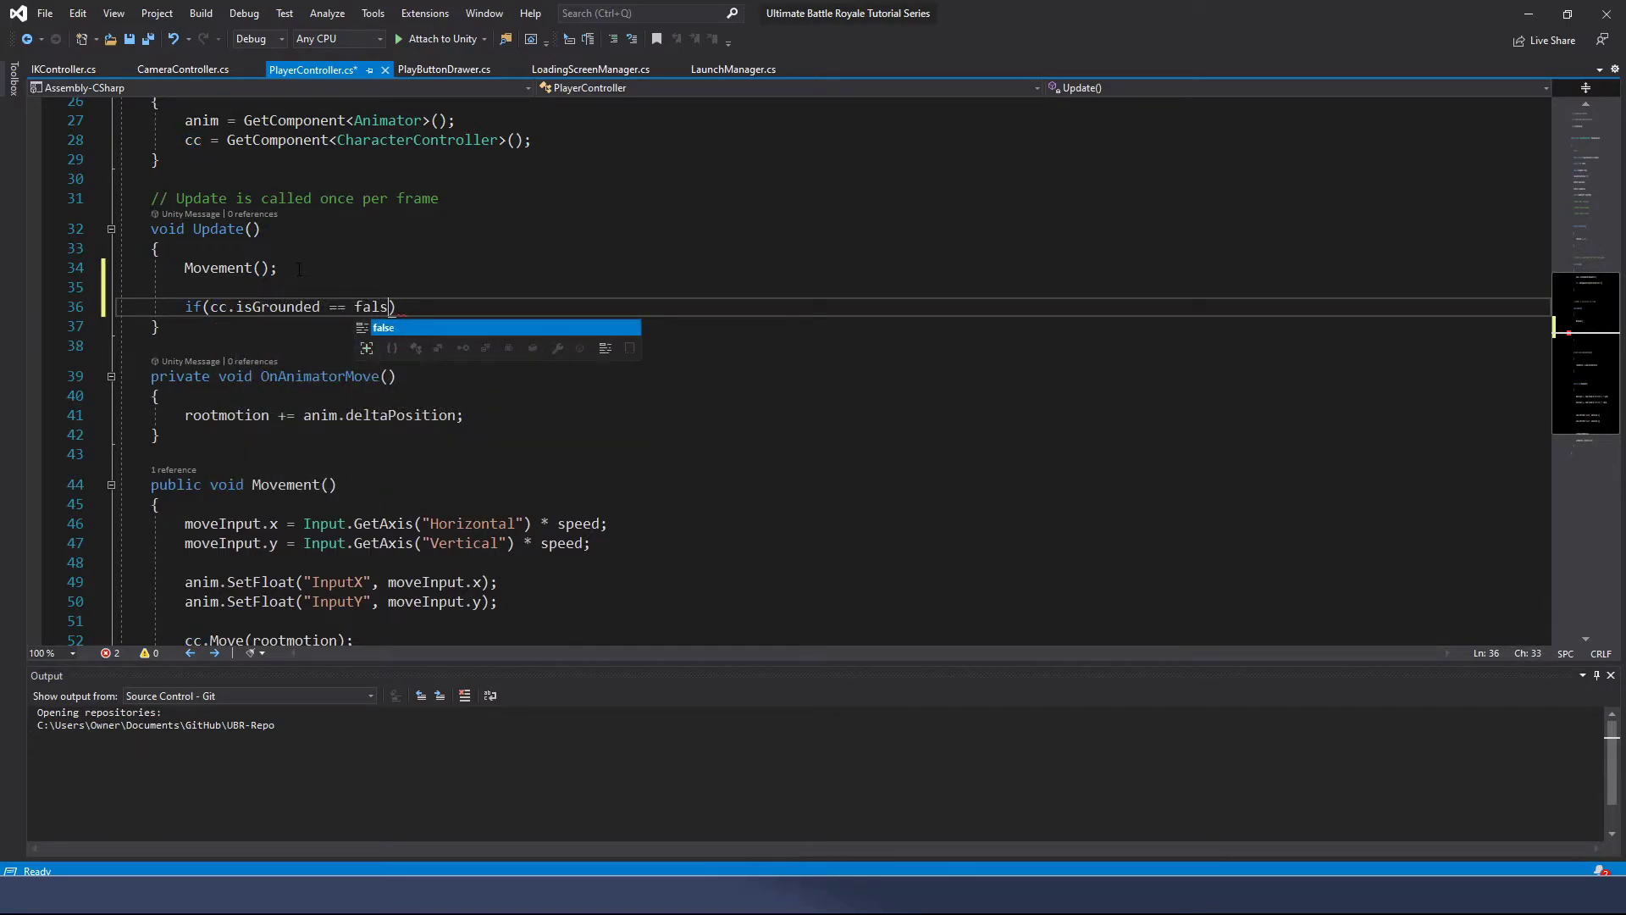
pyautogui.write('e)')
pyautogui.press('Return')
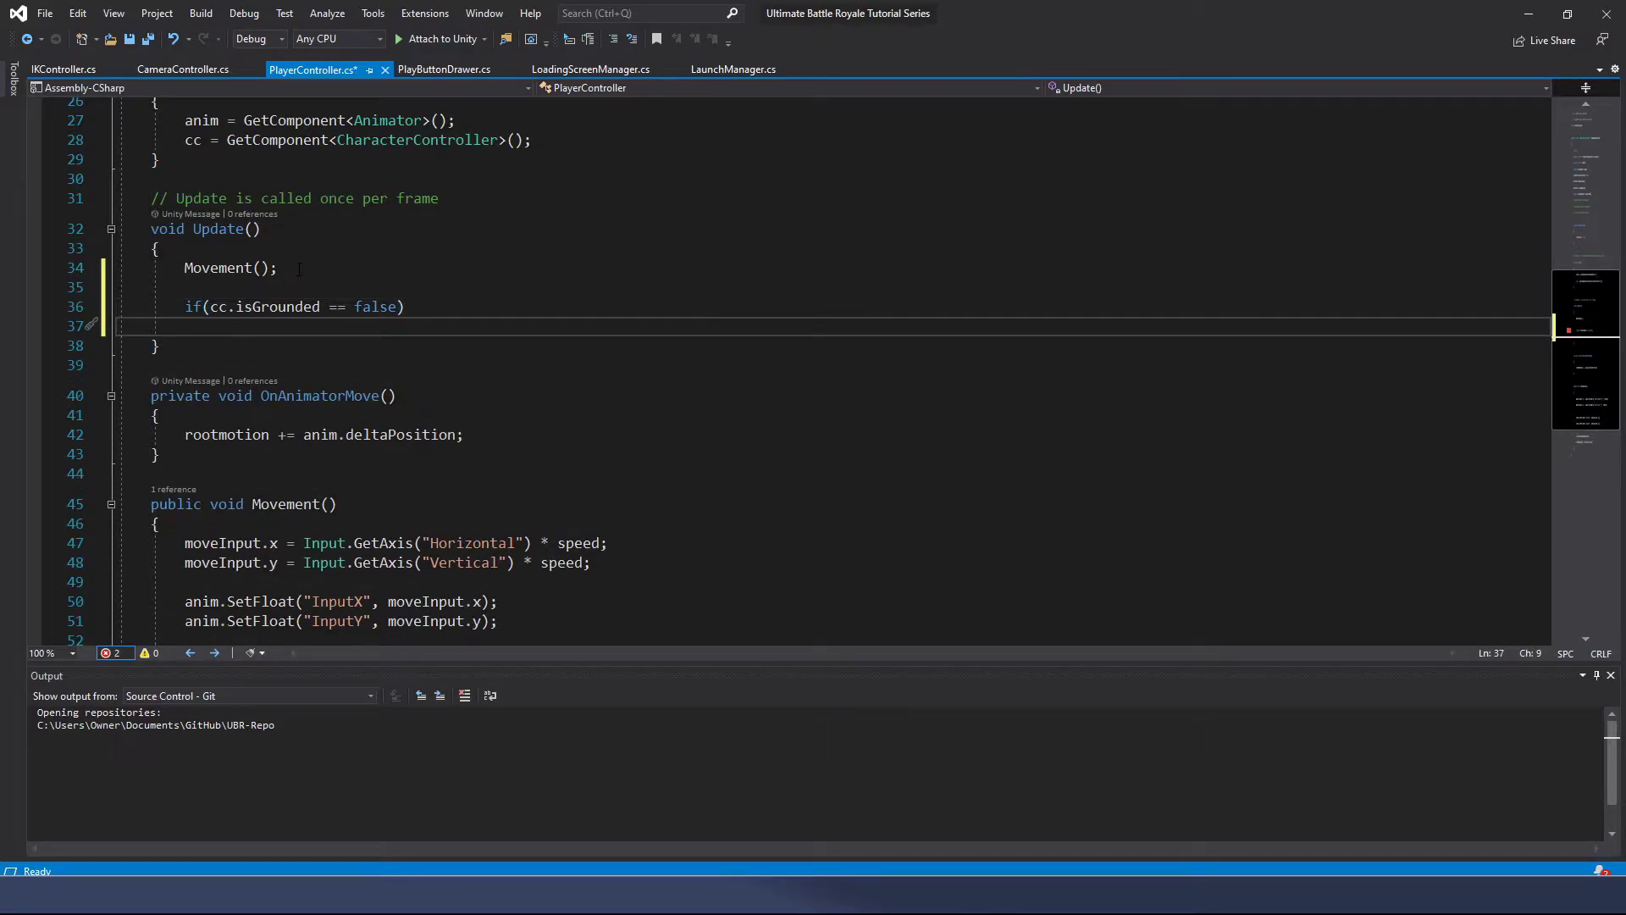
pyautogui.write('{')
pyautogui.press('Return')
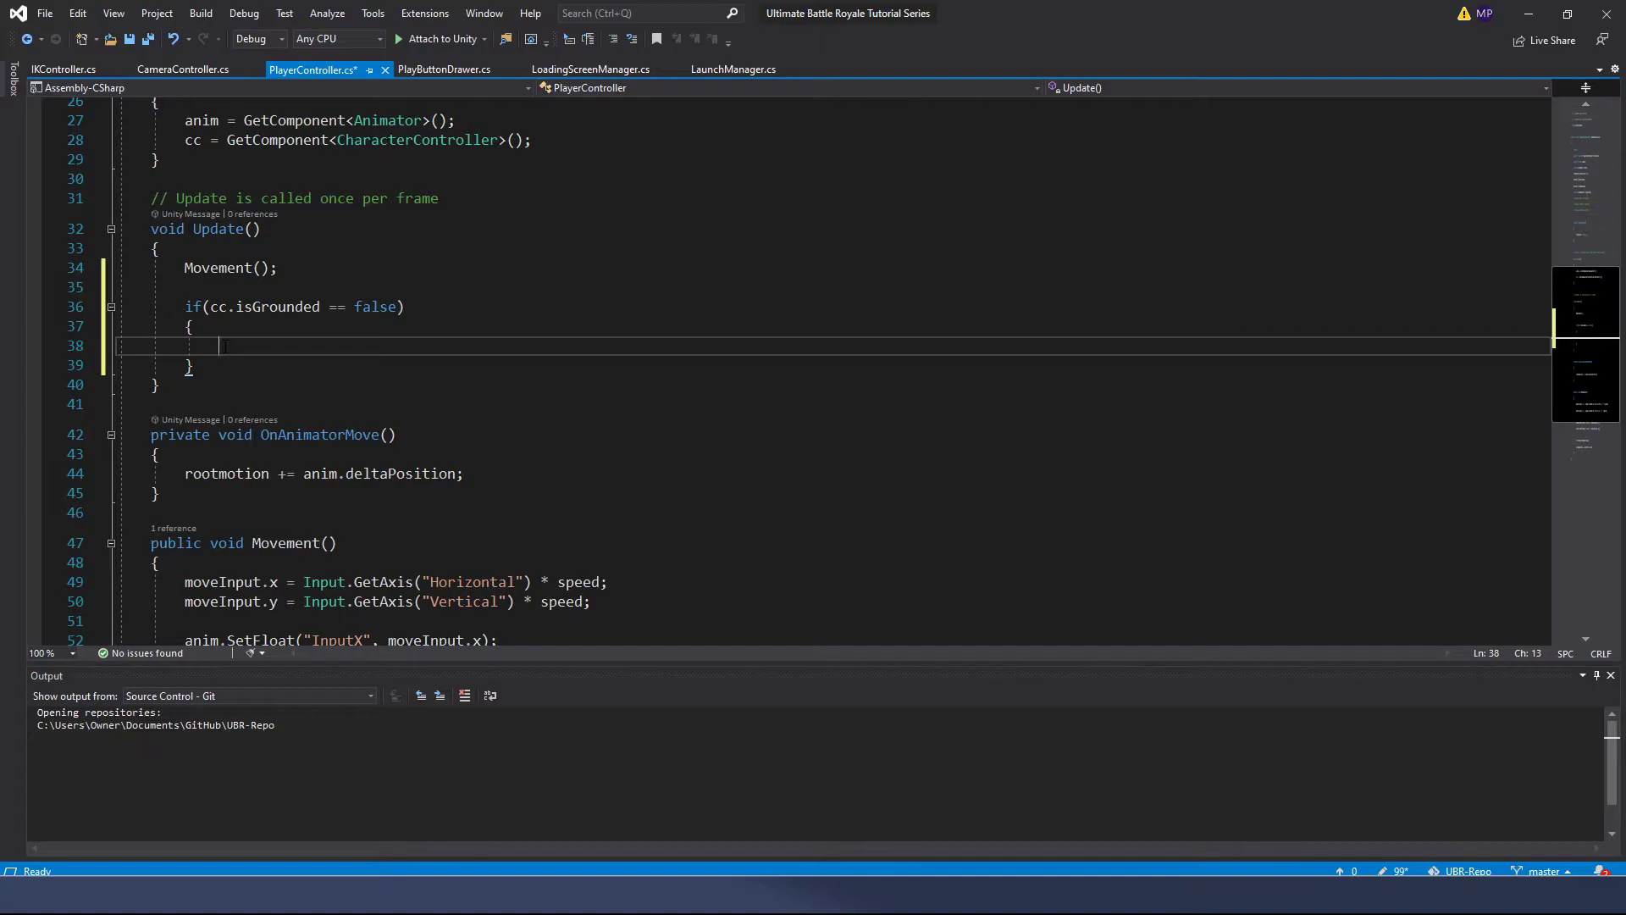
# Step: Write rootmotion += Physics.gravity * gravitySmooth; inside the isGrounded if block
pyautogui.write('ootmotion')
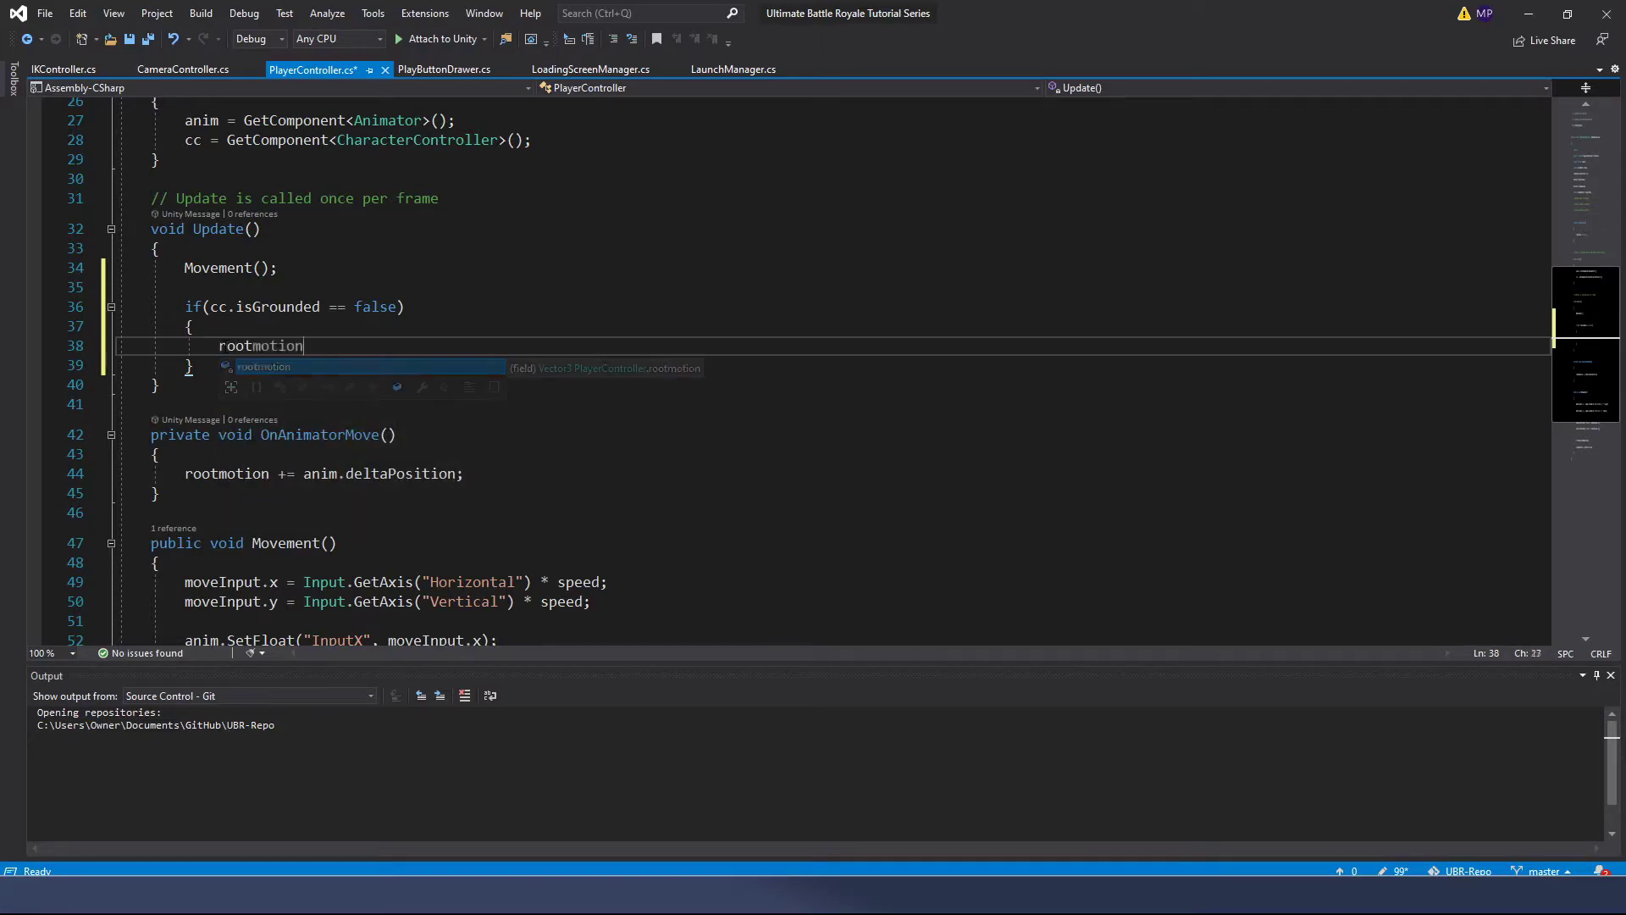
pyautogui.write(' +=')
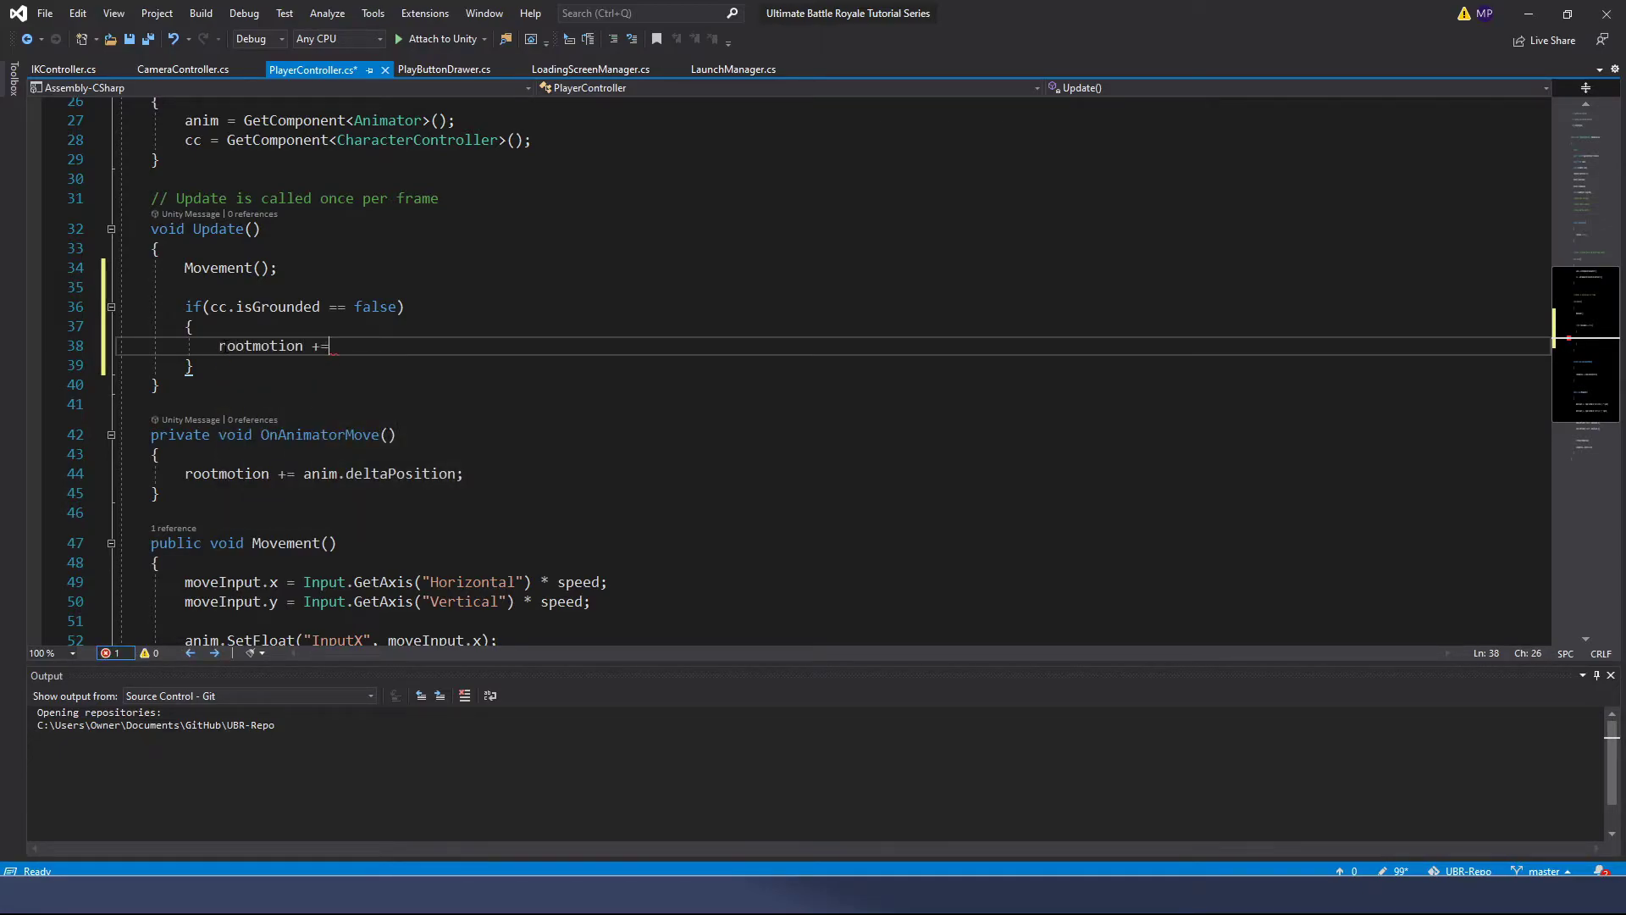
pyautogui.write(' Phy')
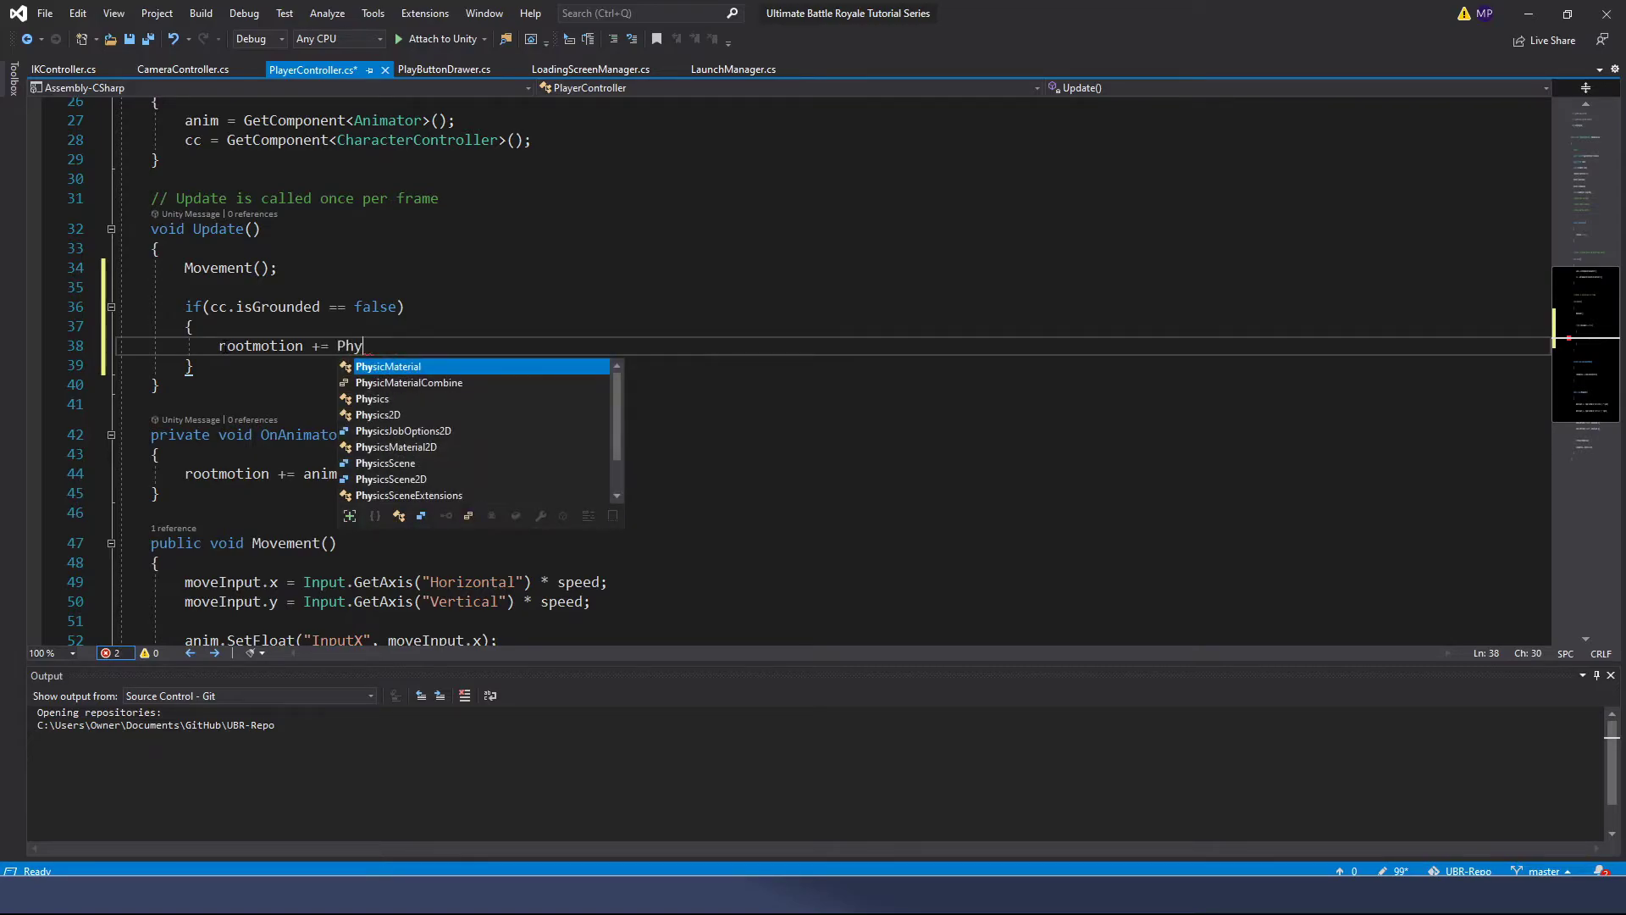
pyautogui.write('sics.gra')
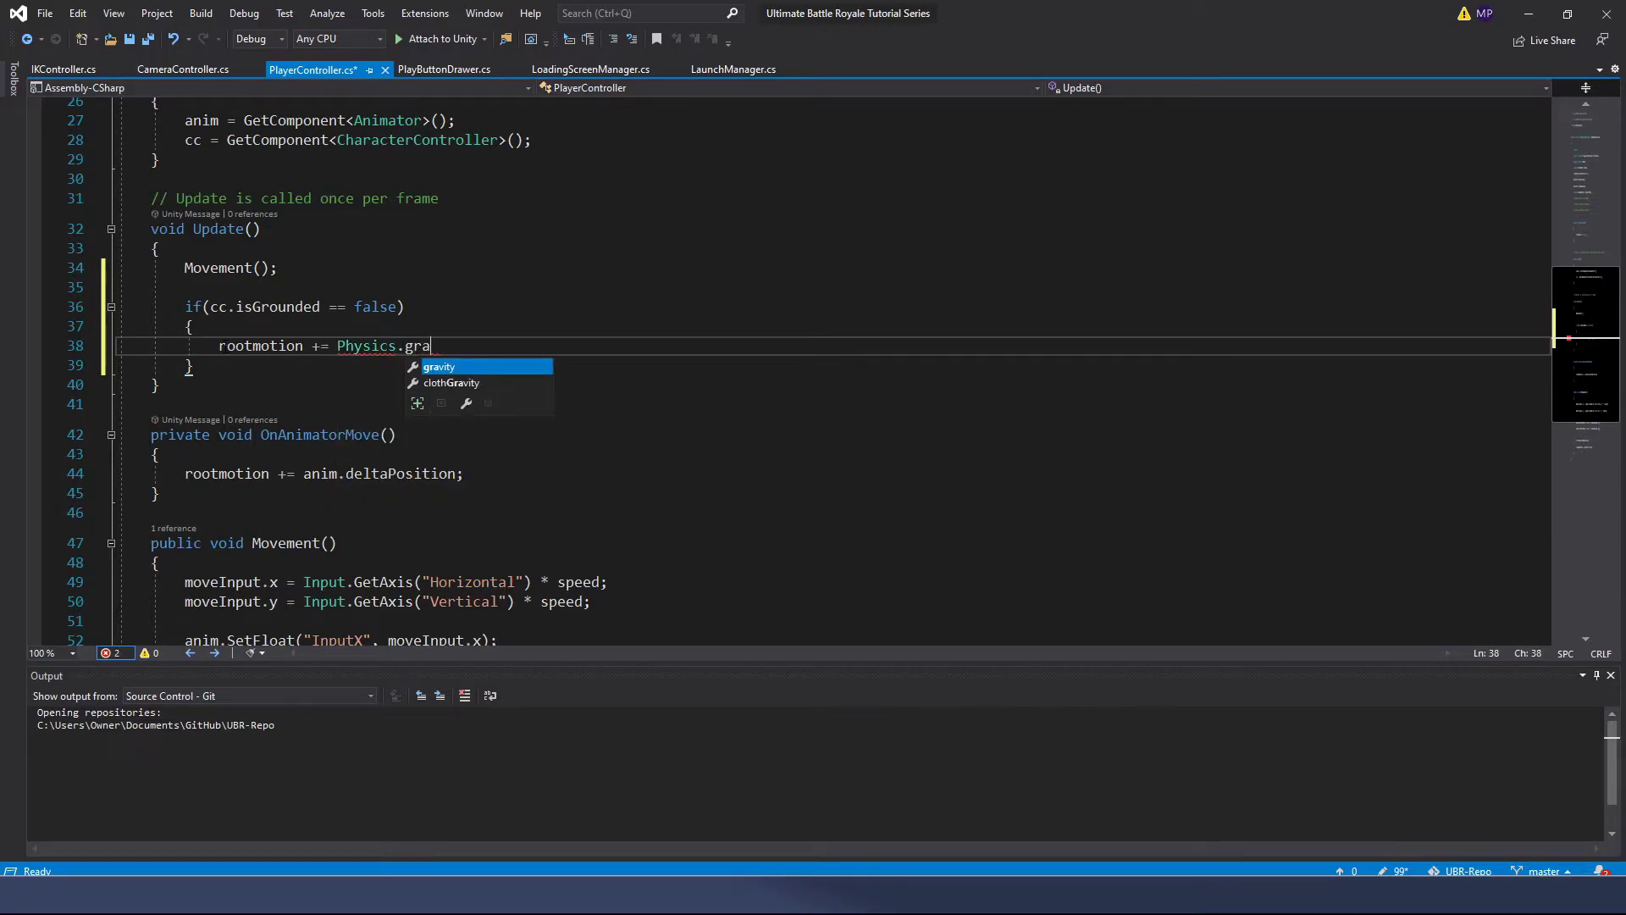
pyautogui.press('Tab')
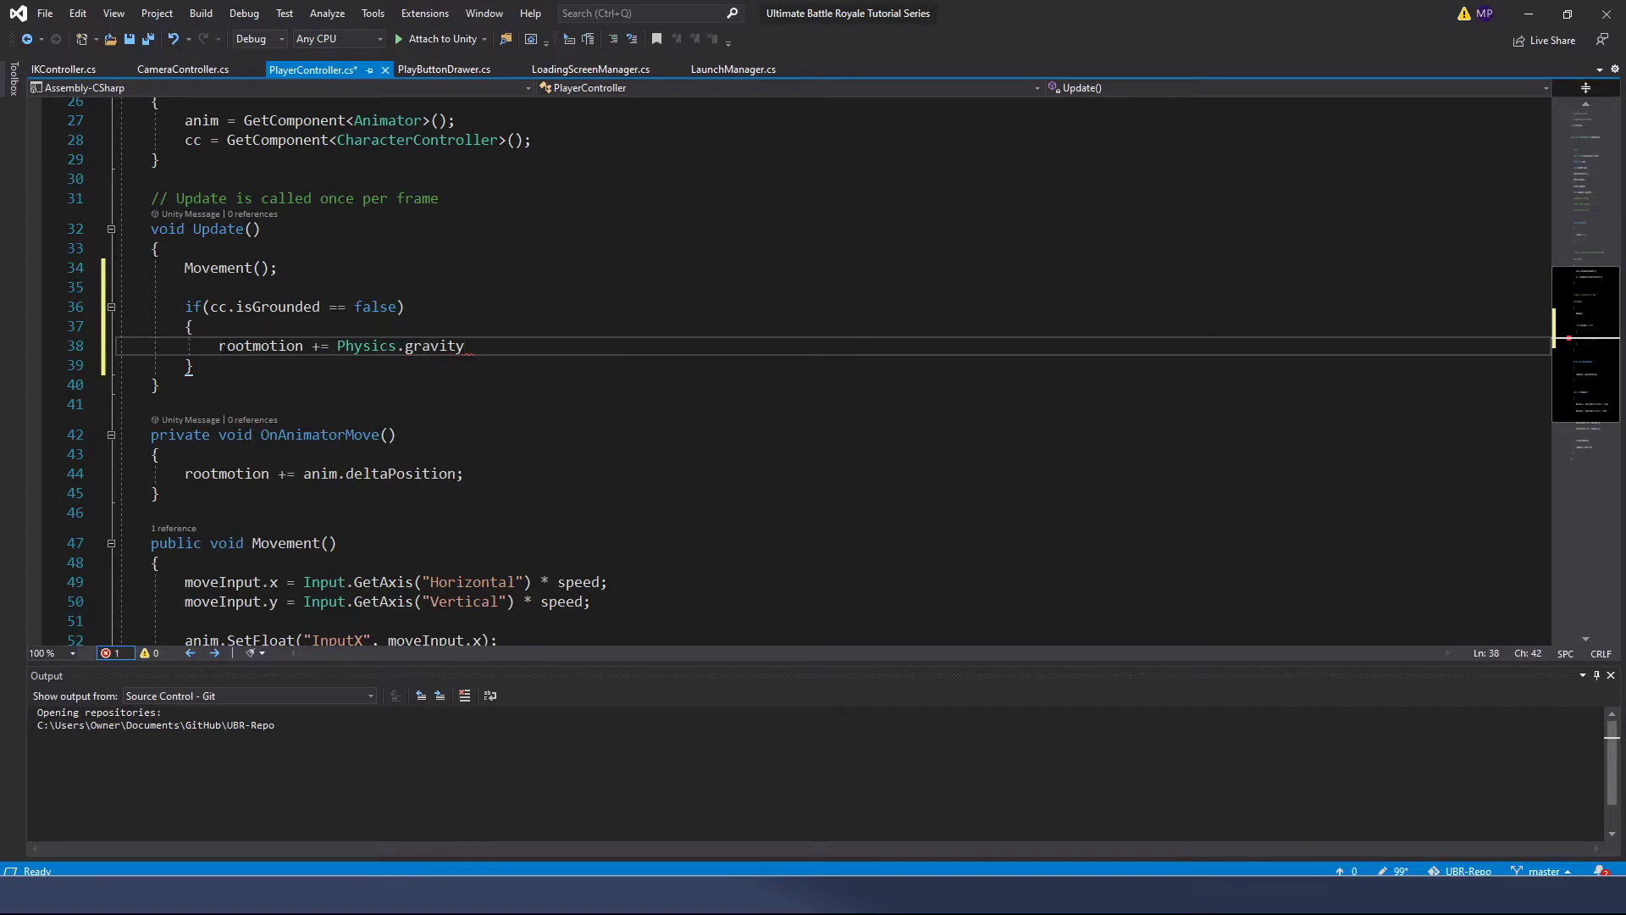
pyautogui.write('* gravity')
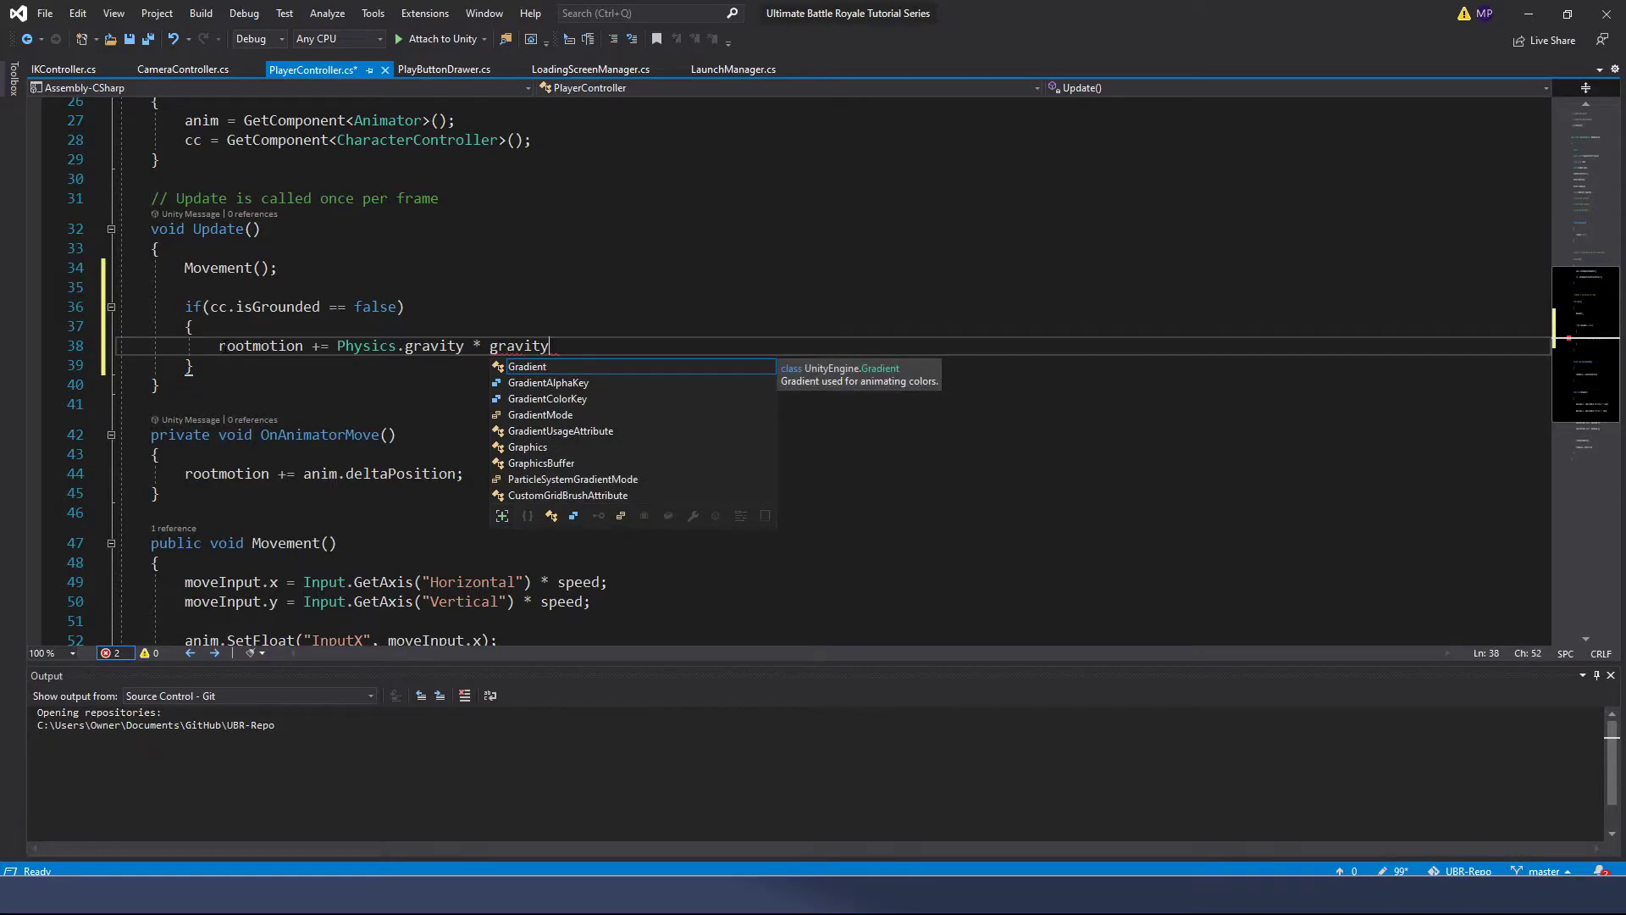
pyautogui.write('Smooth;')
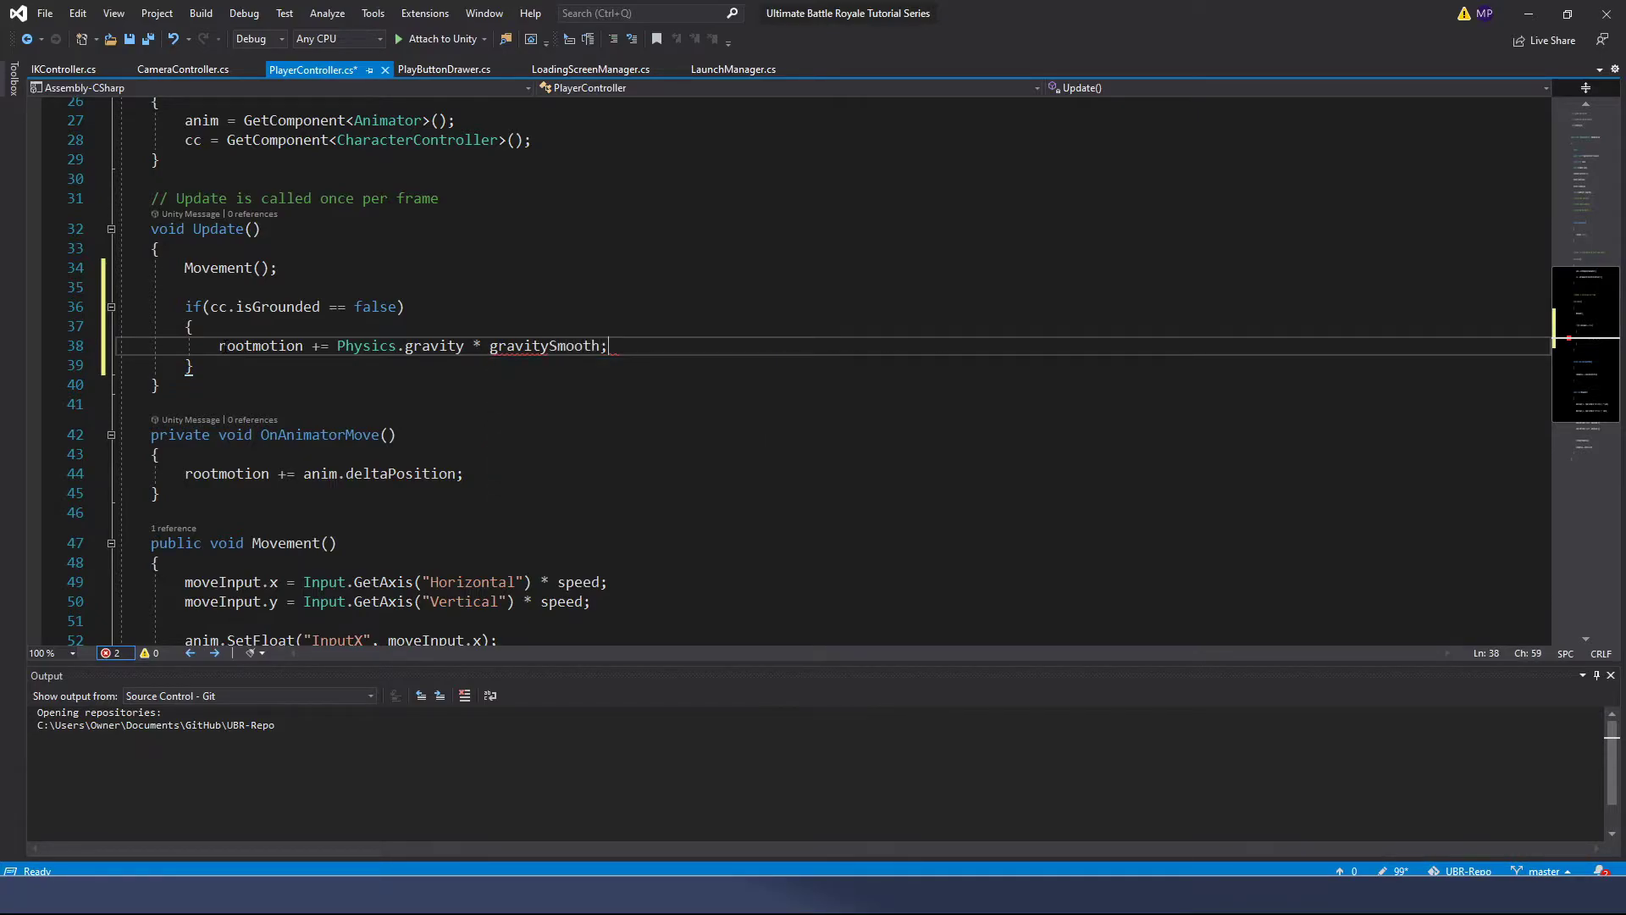
# Step: Declare public float gravitySmooth; below the rootmotion variable in PlayerController and save the script
pyautogui.scroll(2, 527, 363)
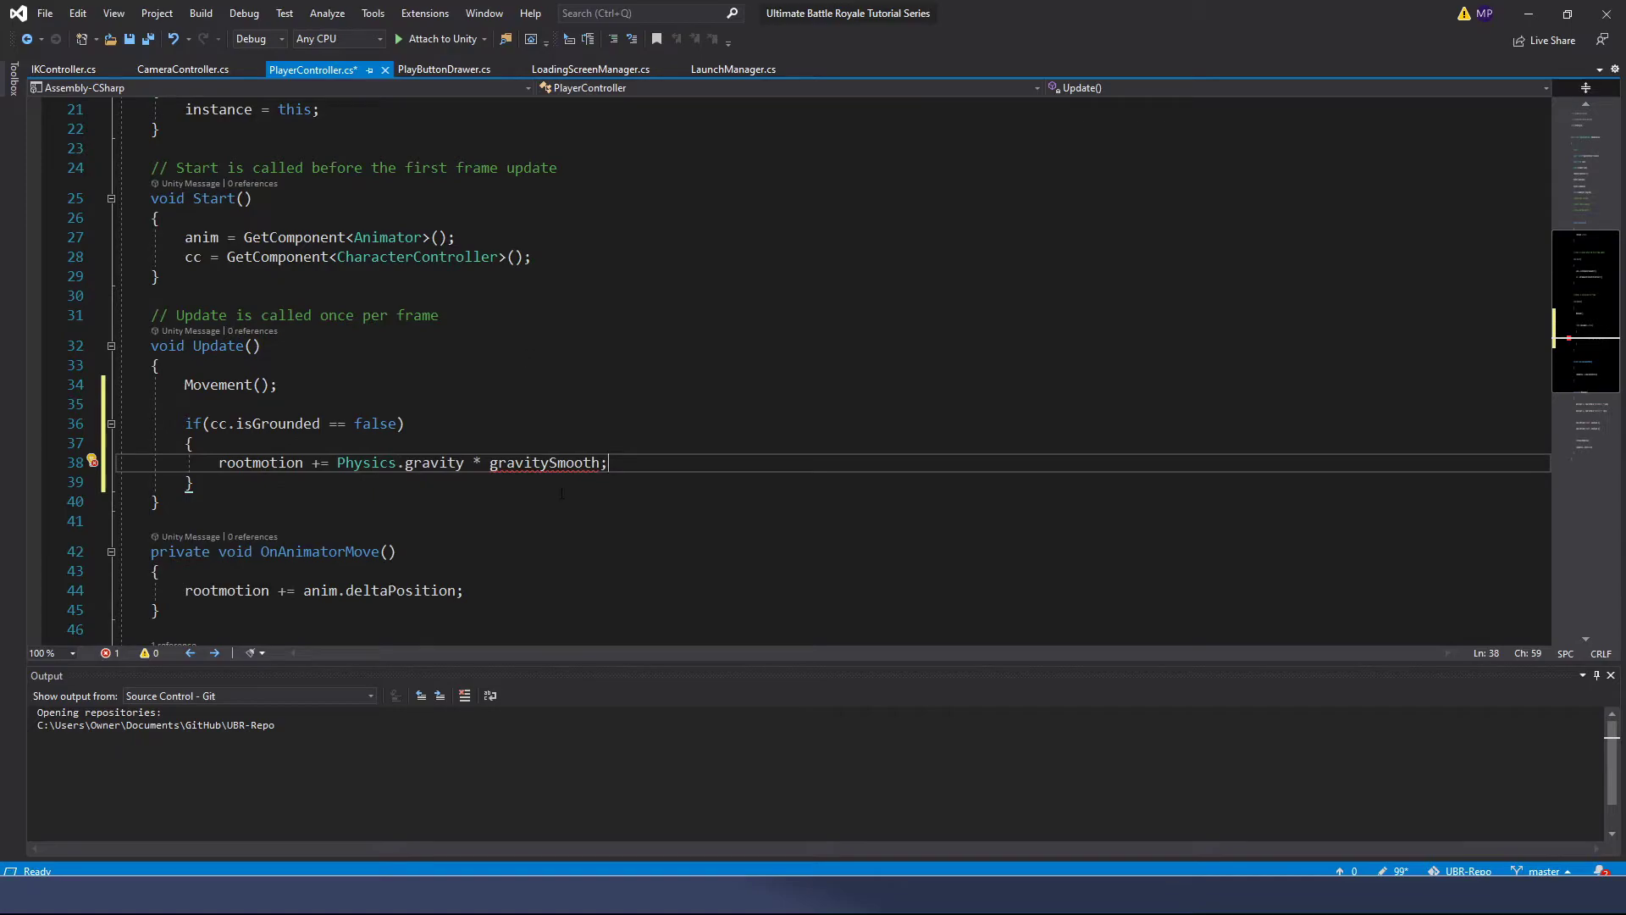
pyautogui.doubleClick(549, 463)
pyautogui.scroll(6, 508, 423)
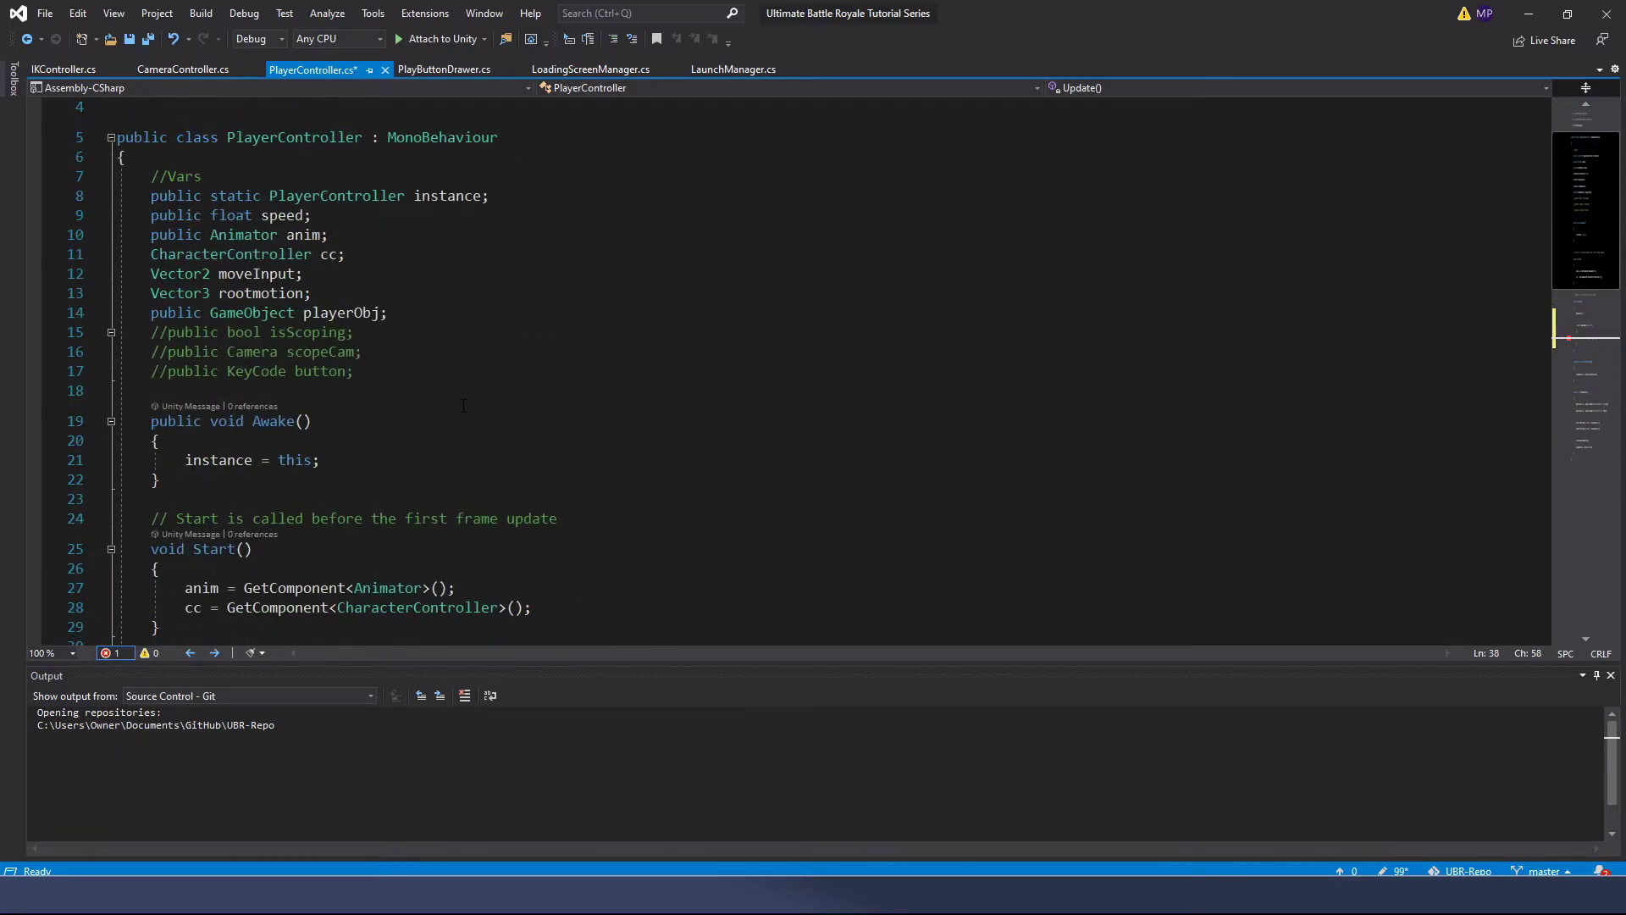
pyautogui.click(321, 292)
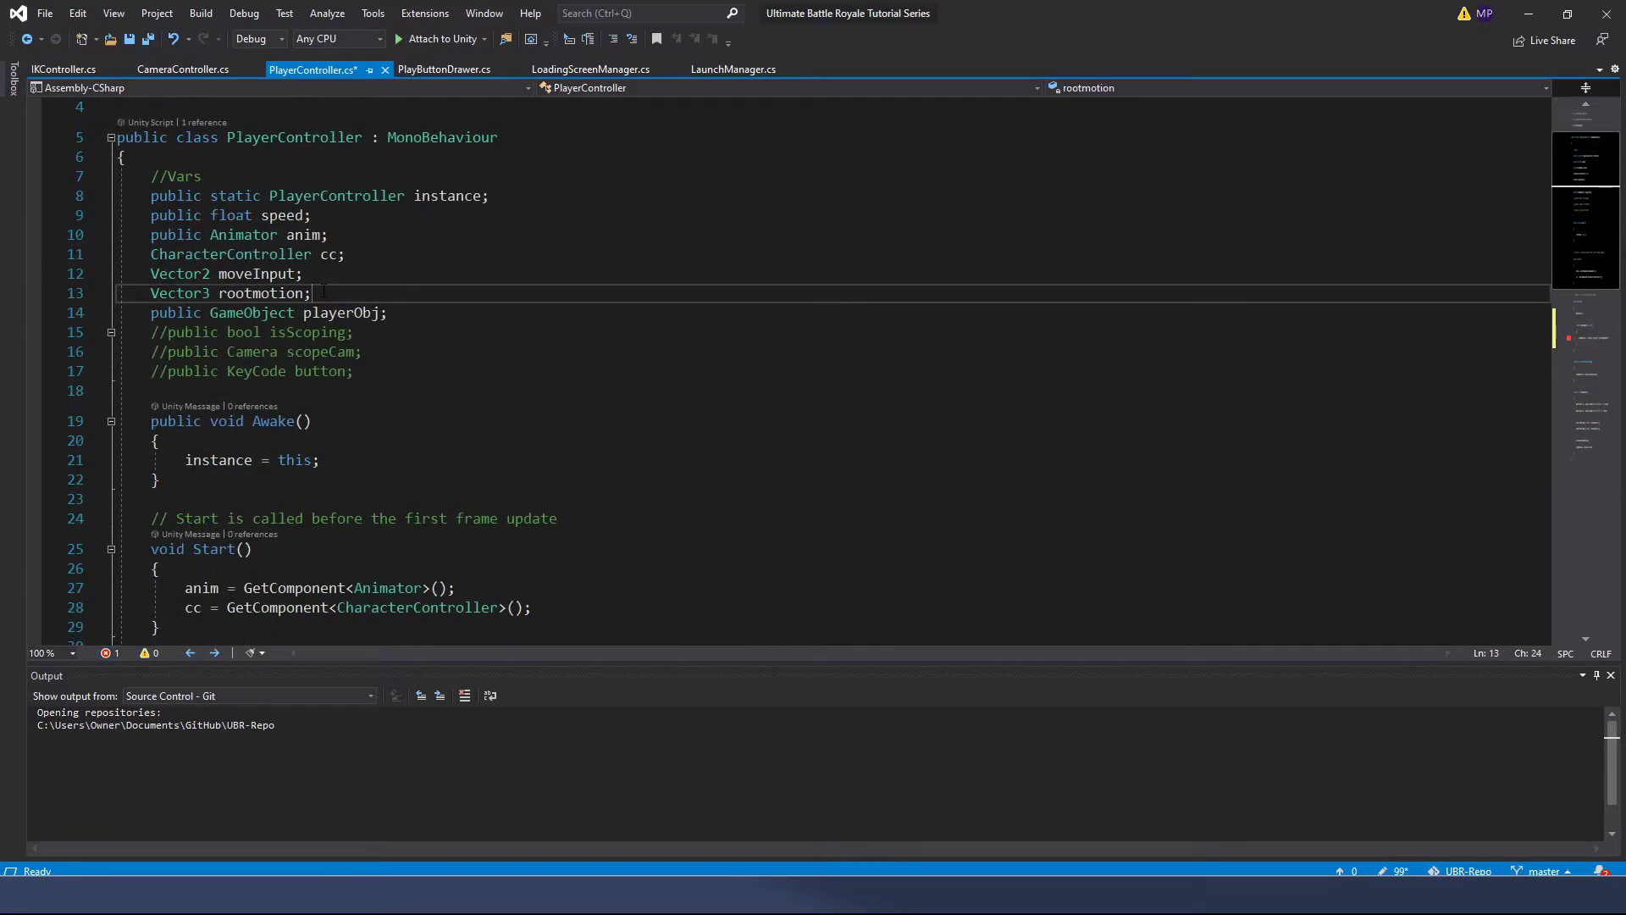
pyautogui.press('Return')
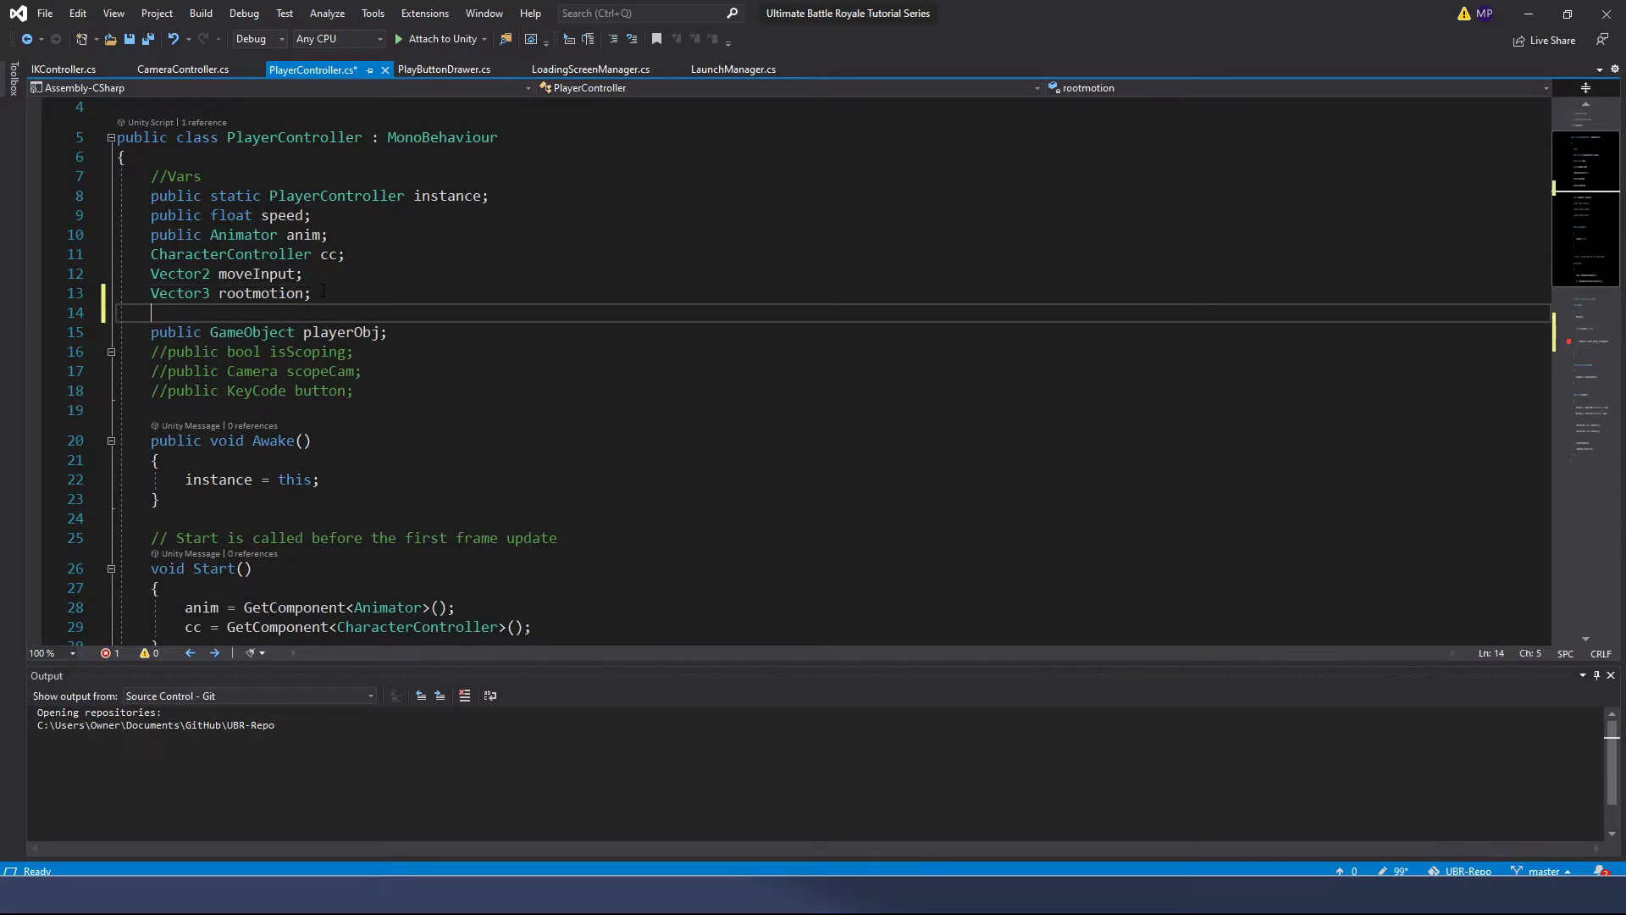
pyautogui.write('public float gravitySmooth;')
pyautogui.hotkey('ctrl', 's')
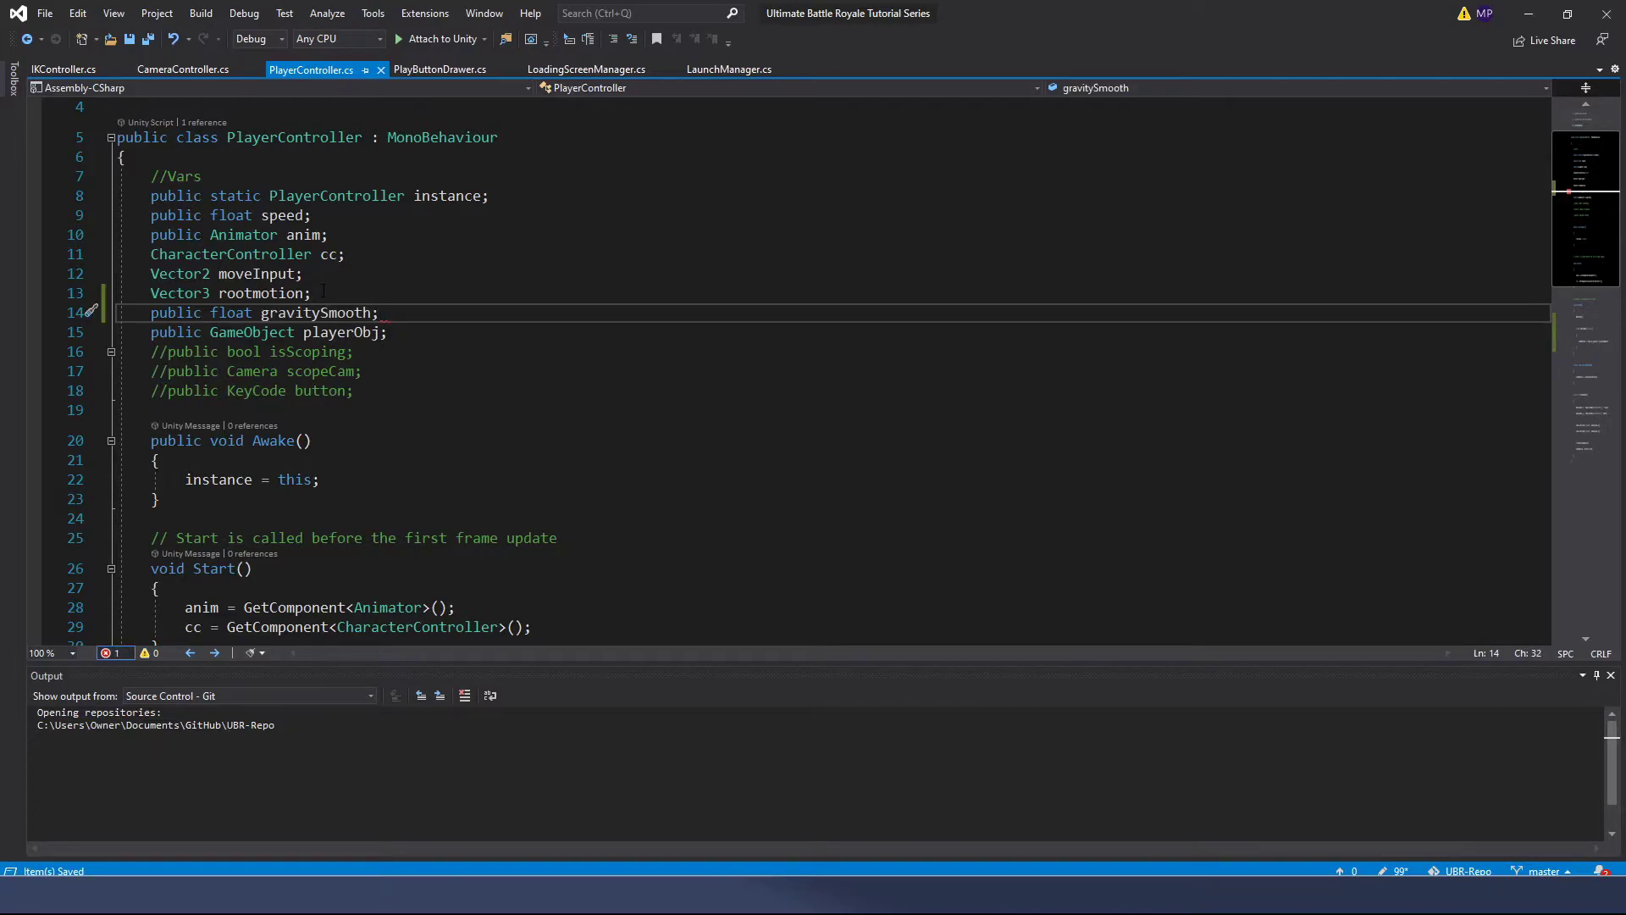
# Step: Give gravitySmooth a default value of 0.015f in its declaration and save the script
pyautogui.click(712, 449)
pyautogui.scroll(-5, 712, 449)
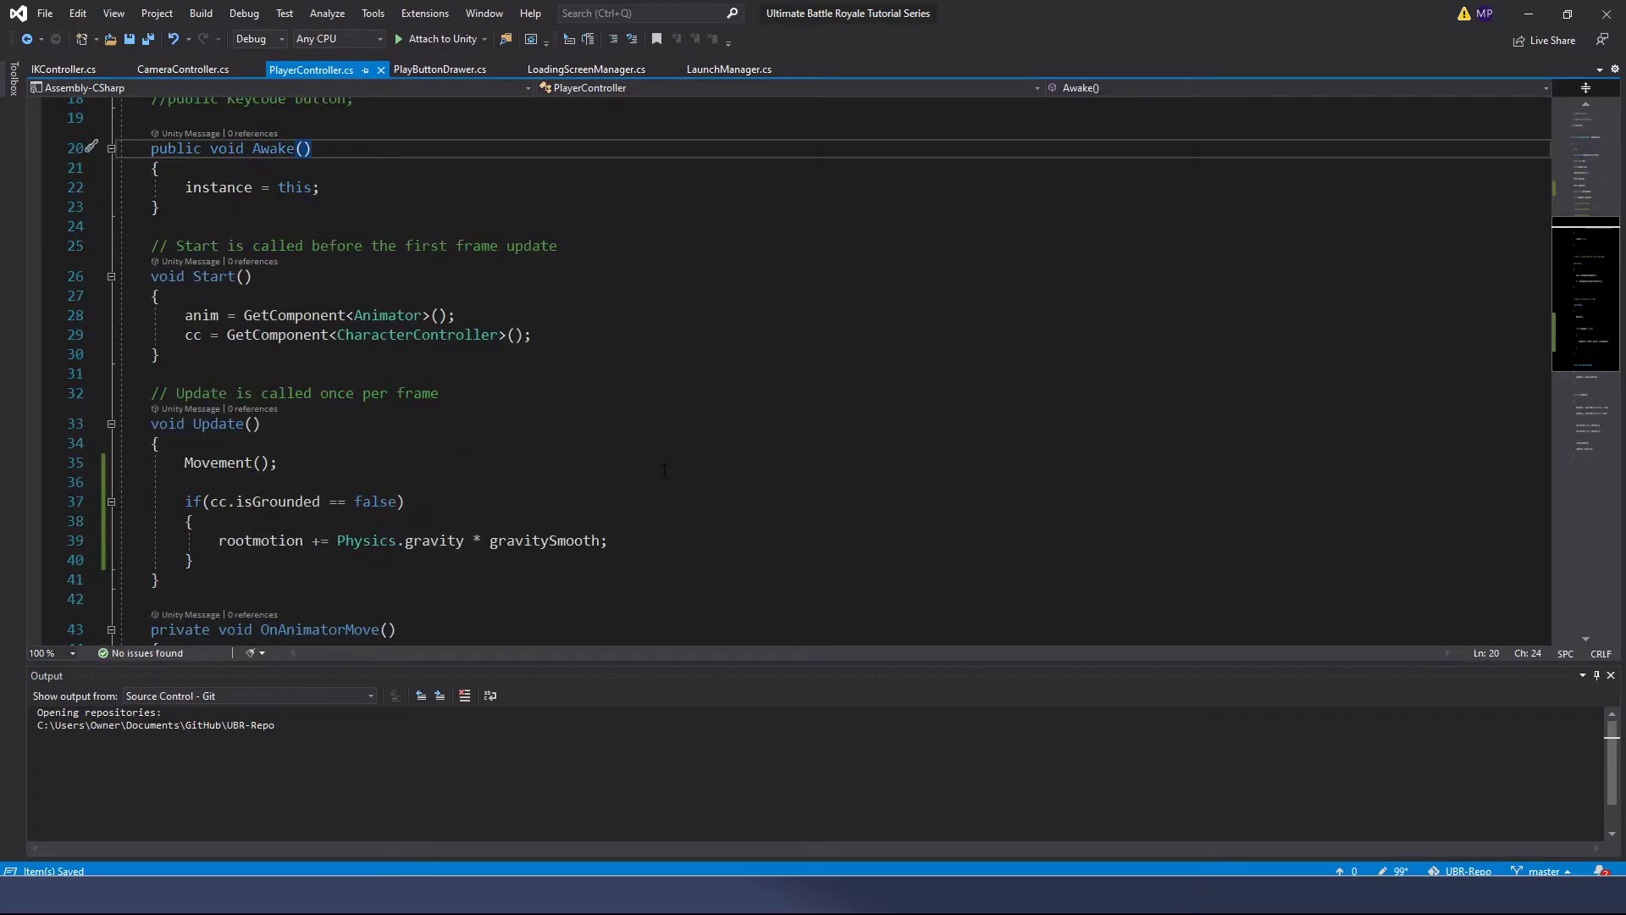
pyautogui.scroll(4, 788, 370)
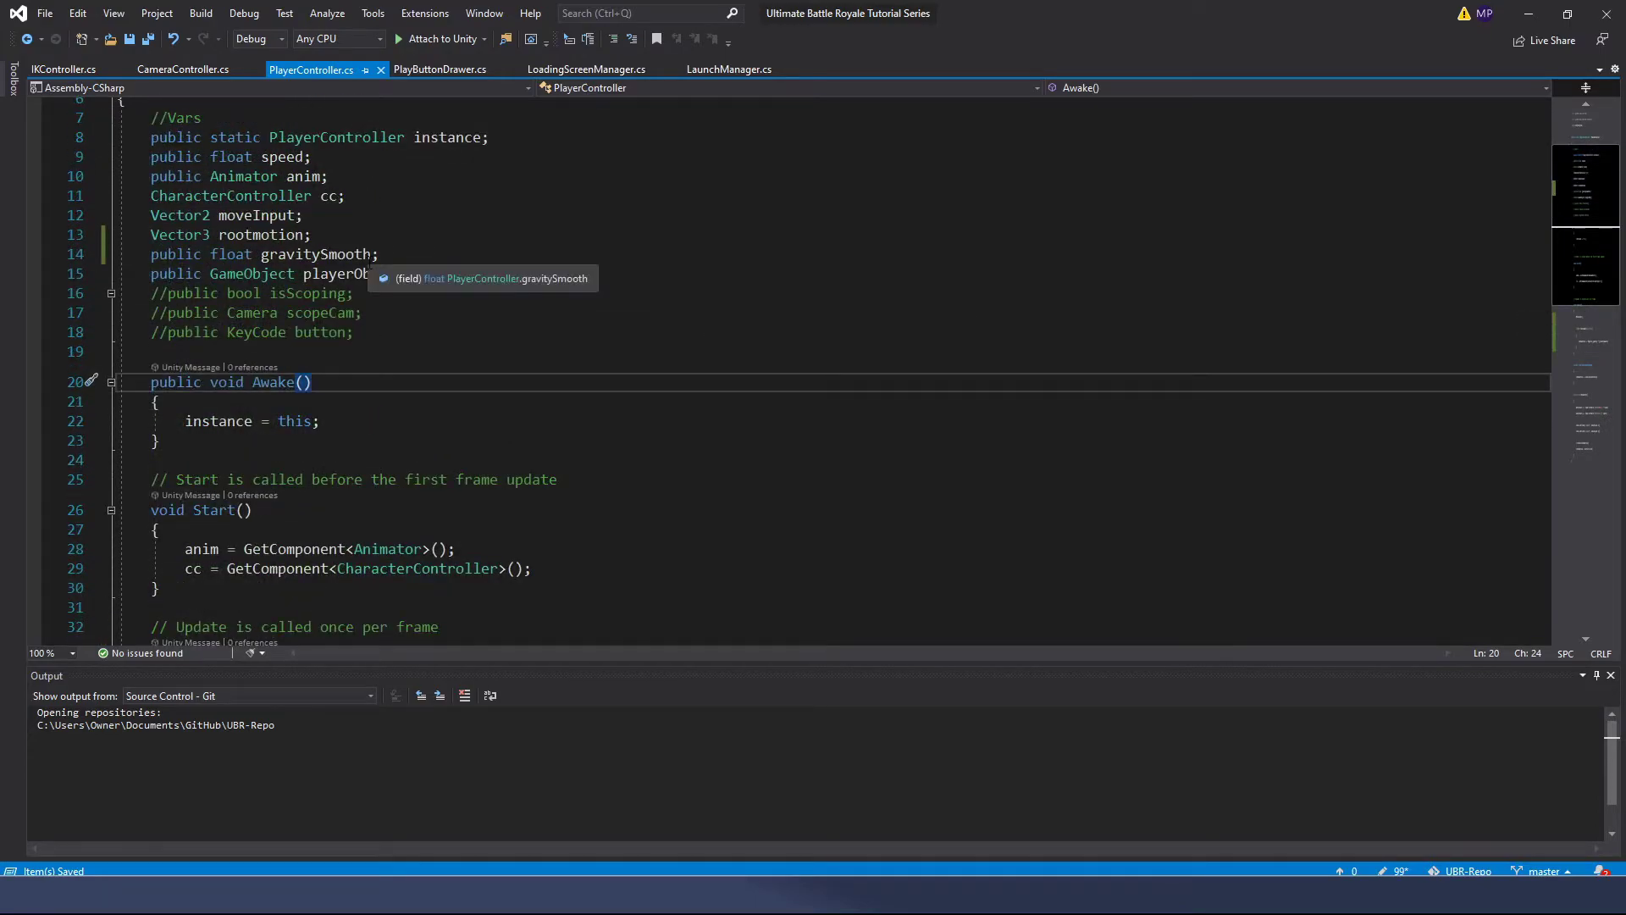
pyautogui.click(373, 254)
pyautogui.write('= ')
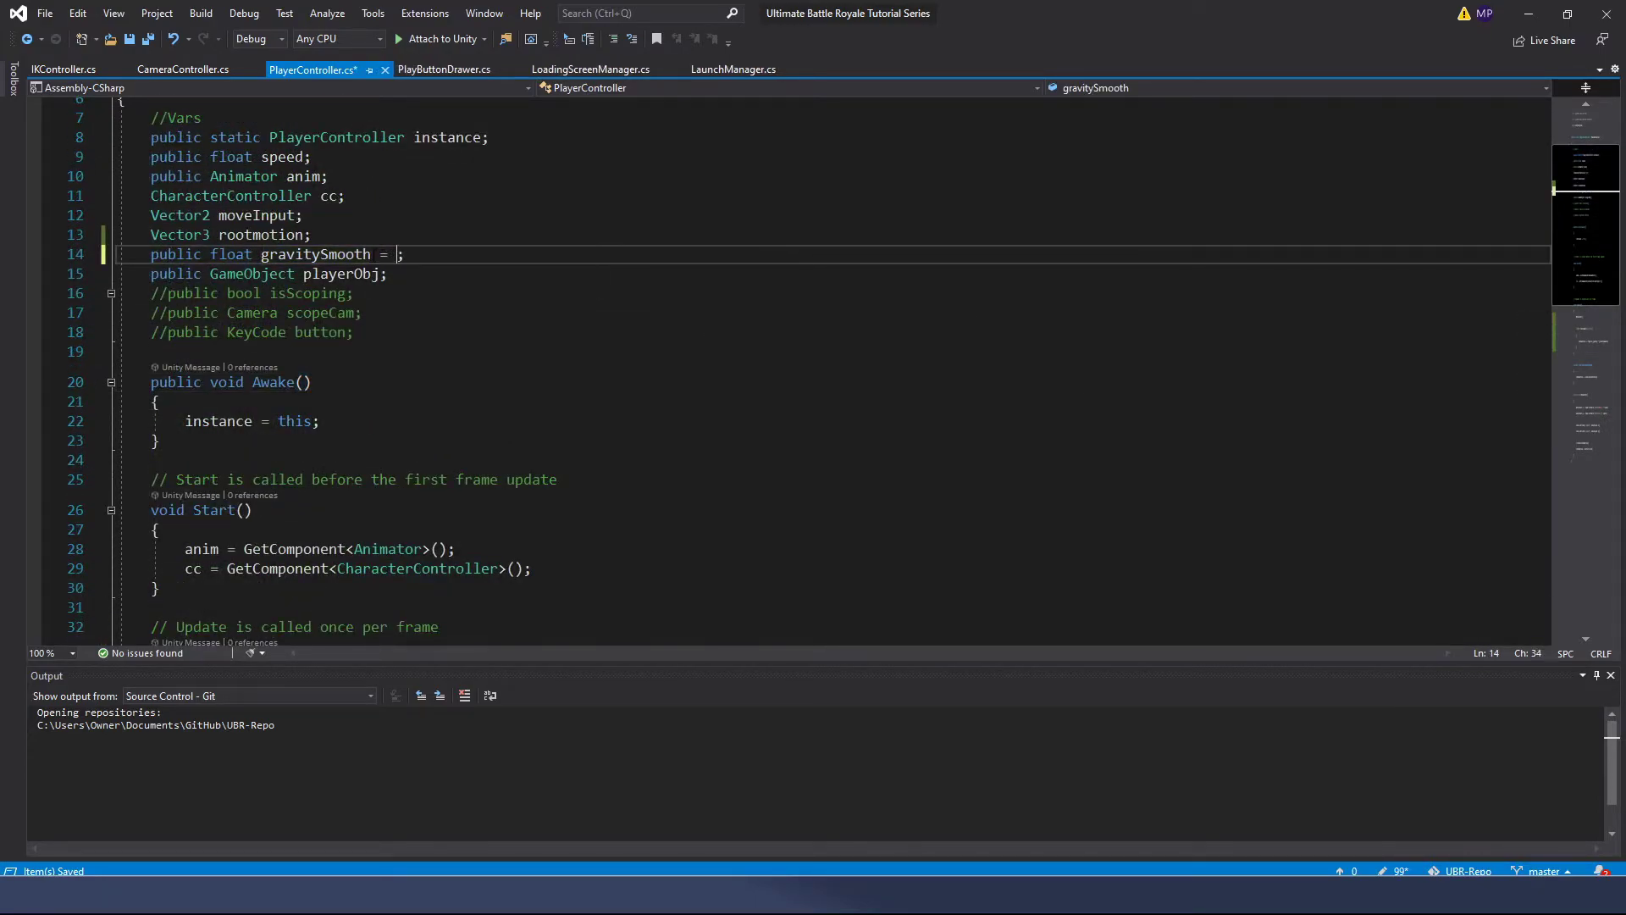
pyautogui.write('0.015f')
pyautogui.click(463, 349)
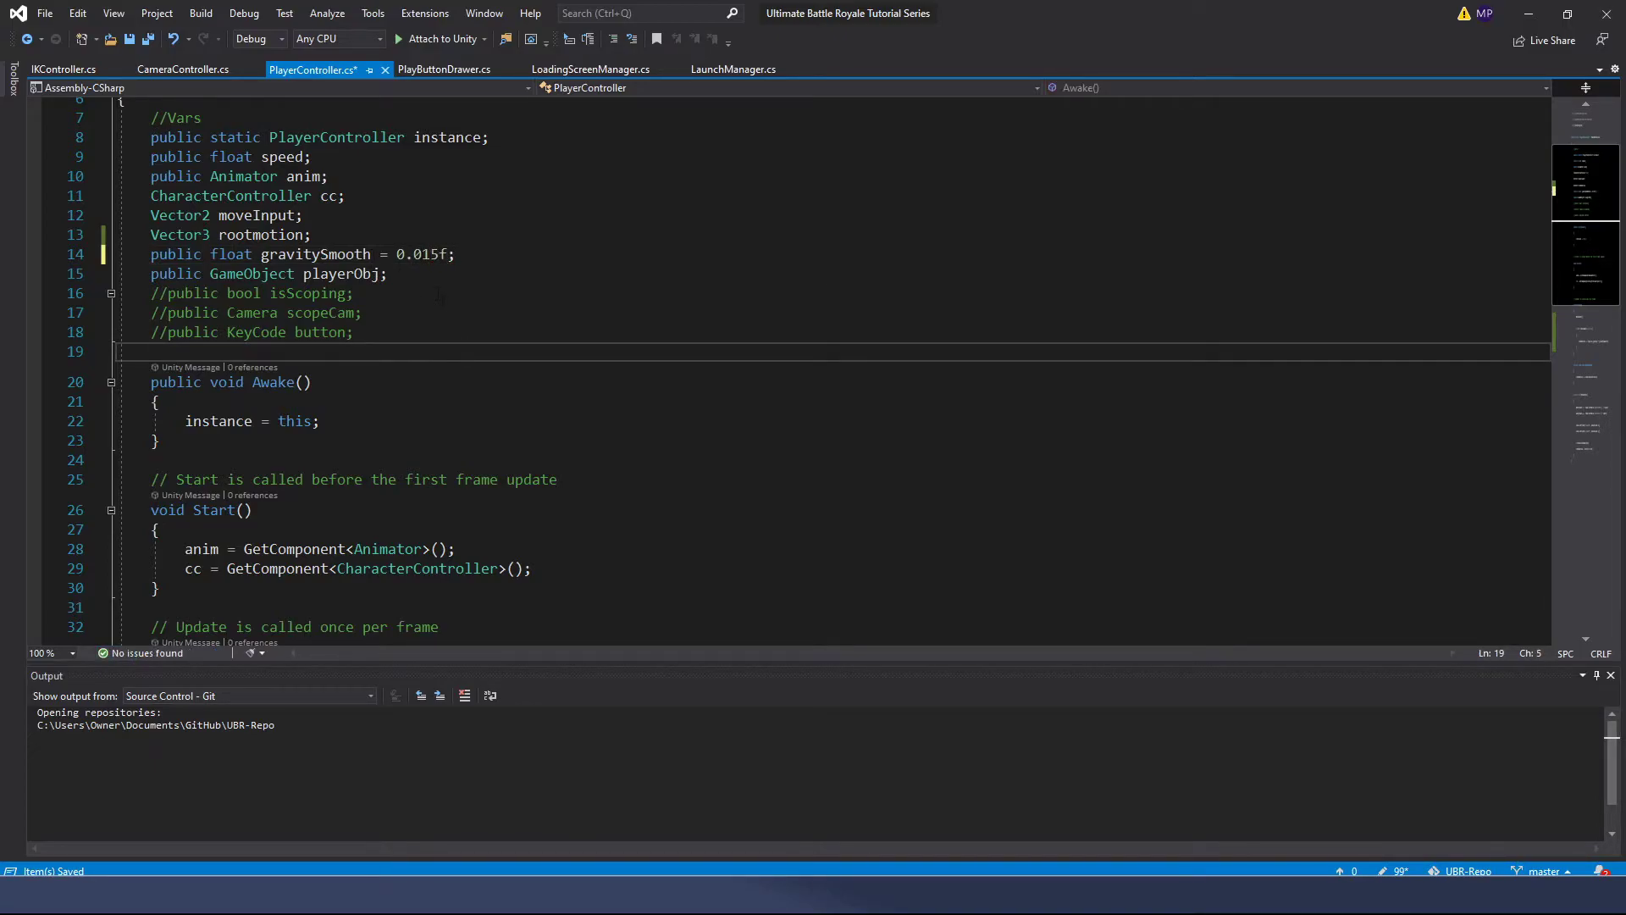
pyautogui.moveTo(397, 254); pyautogui.dragTo(440, 254)
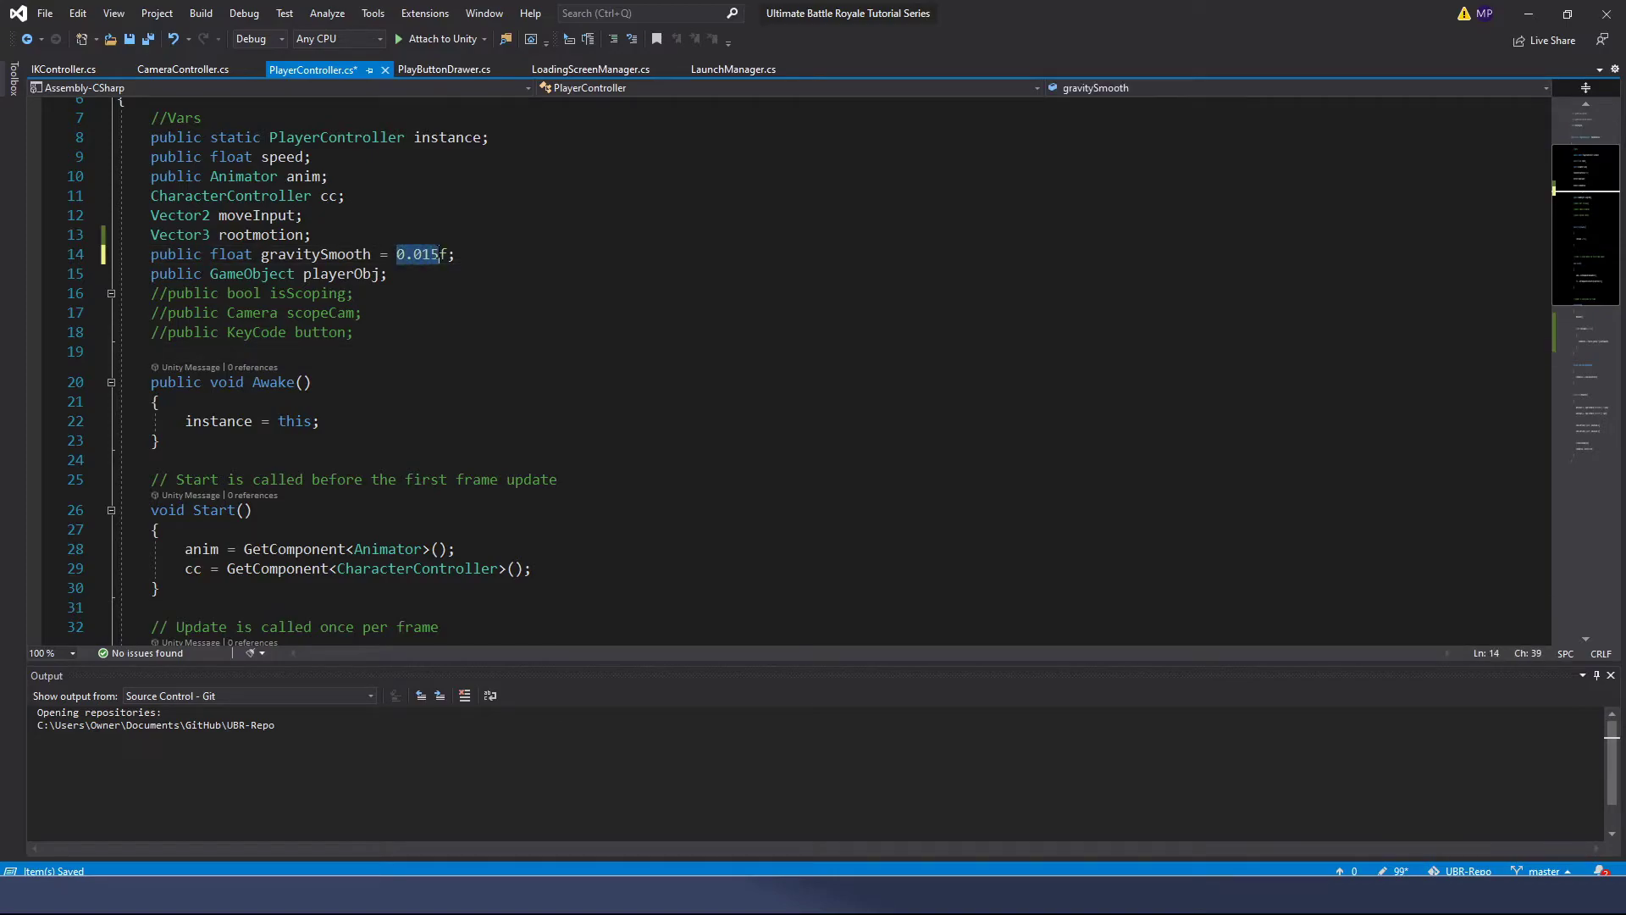
pyautogui.click(631, 351)
pyautogui.scroll(-7, 632, 352)
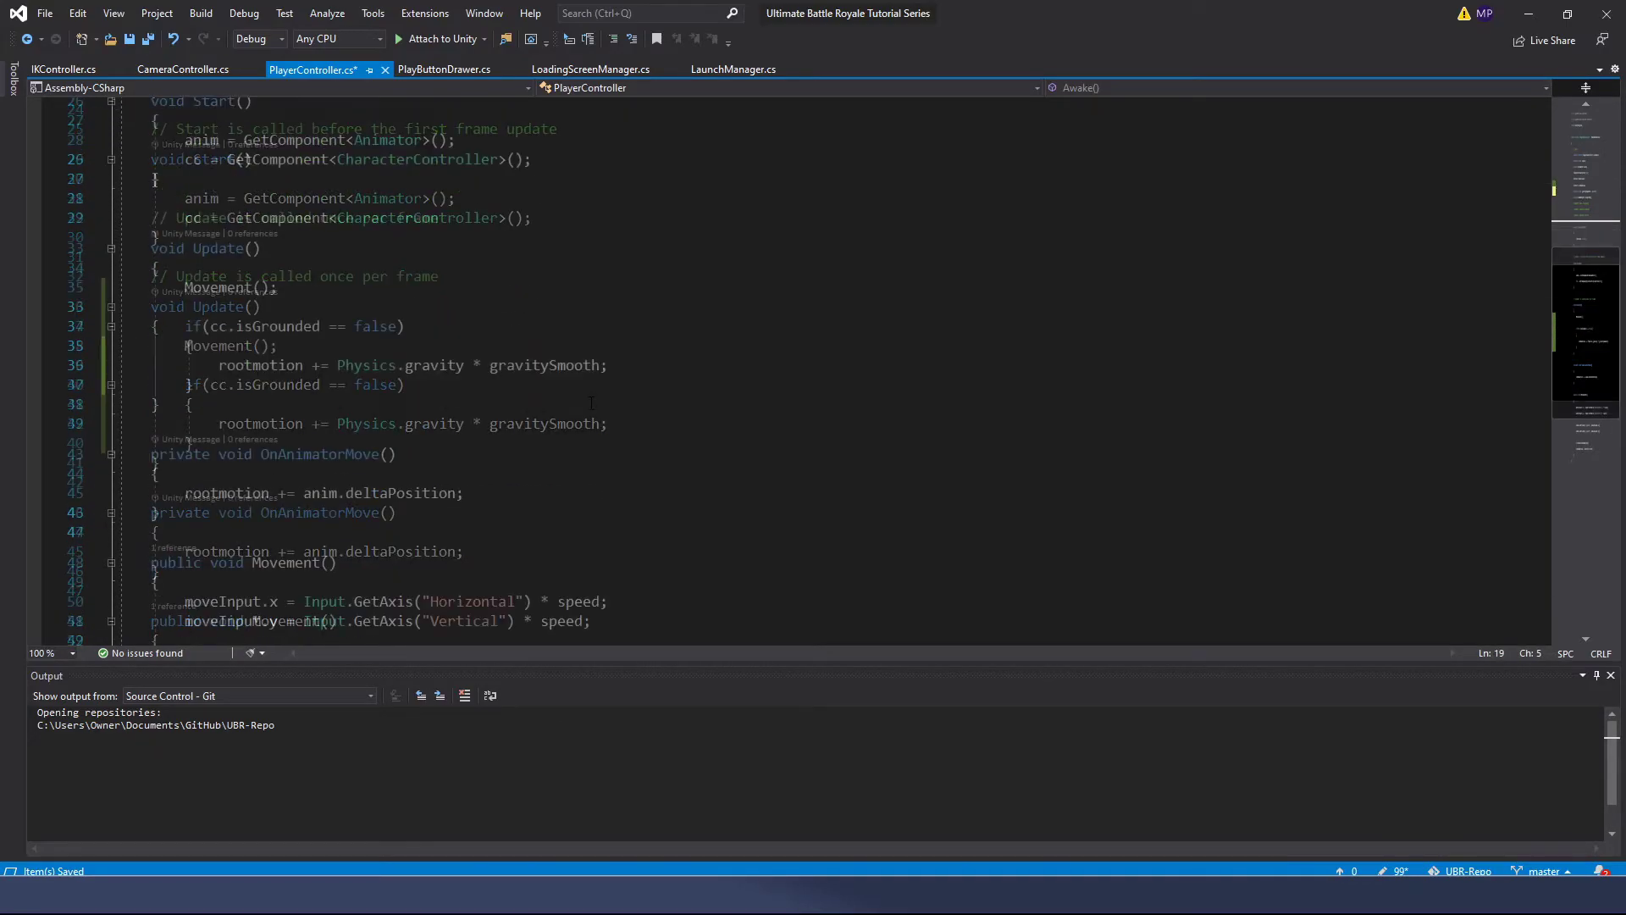
pyautogui.click(631, 368)
pyautogui.hotkey('ctrl', 's')
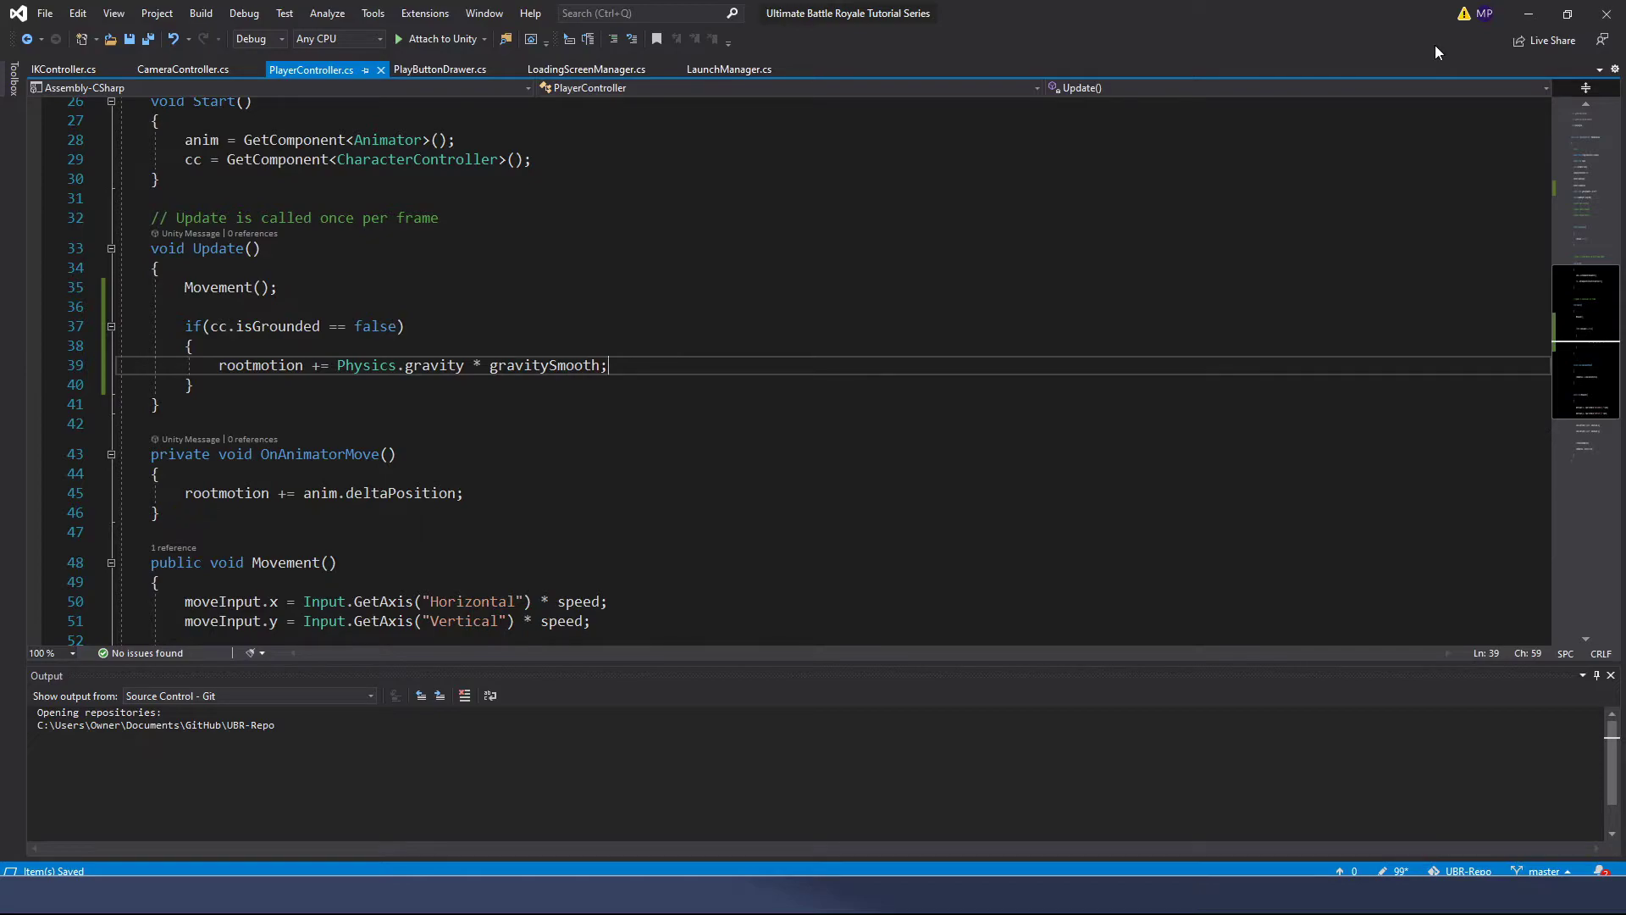
# Step: In Unity, shape the first Cube under ENVIRONMENT into a ramp with Z position 5.89, X rotation -12.235 and Z scale 5.2791
pyautogui.click(1529, 14)
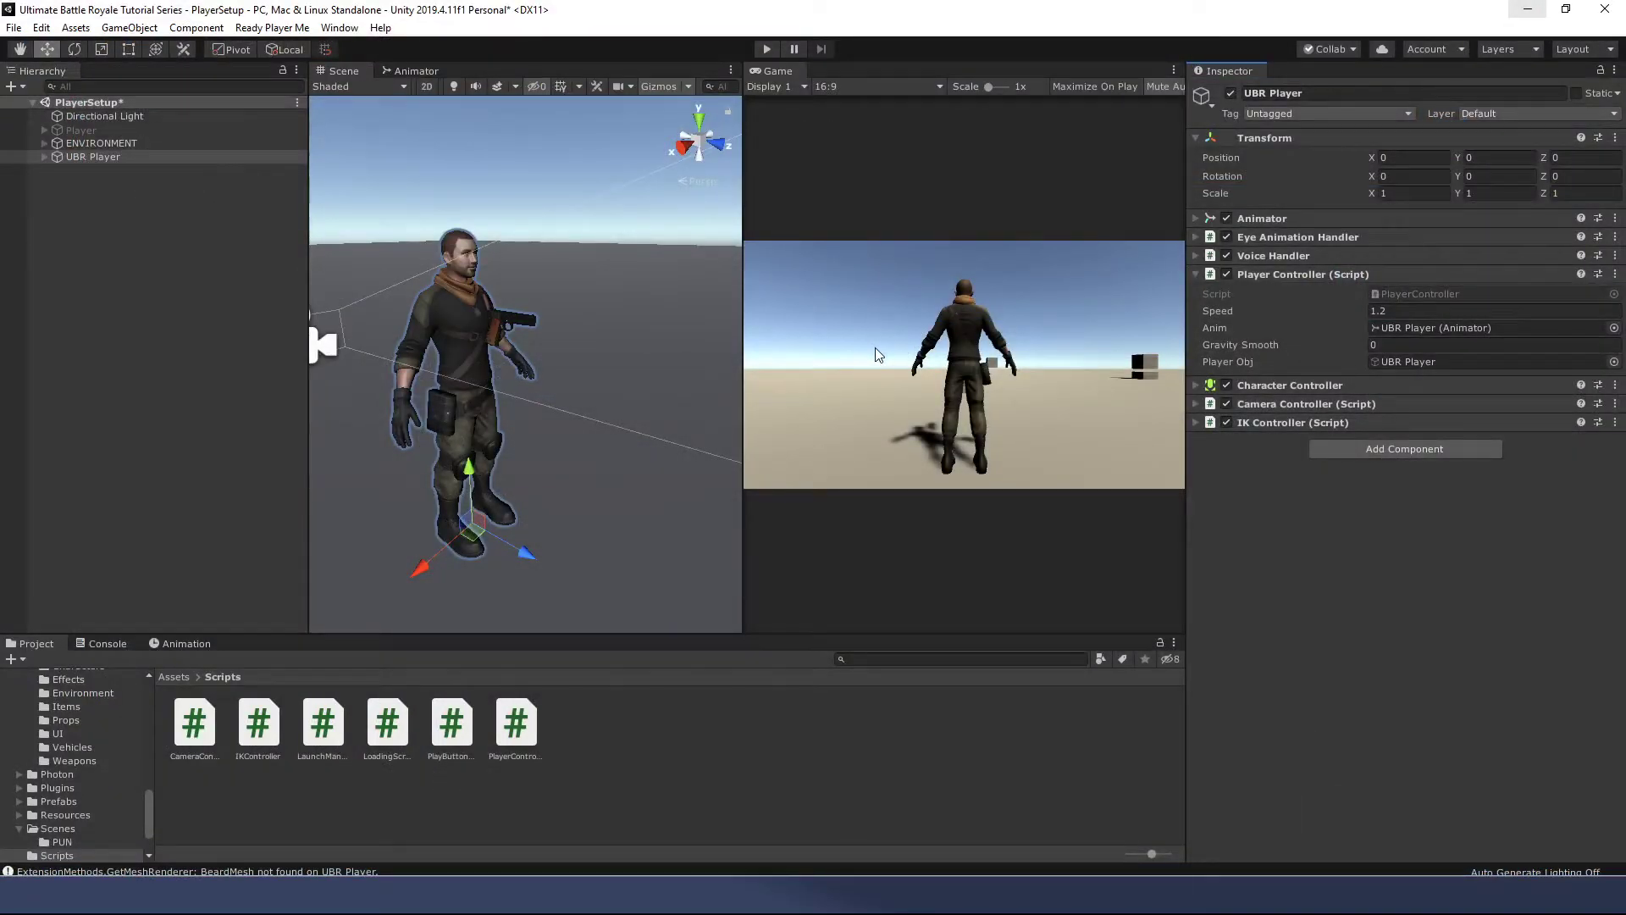
pyautogui.keyDown('alt'); pyautogui.moveTo(576, 308); pyautogui.dragTo(491, 313); pyautogui.keyUp('alt')
pyautogui.scroll(-5, 491, 313)
pyautogui.click(45, 143)
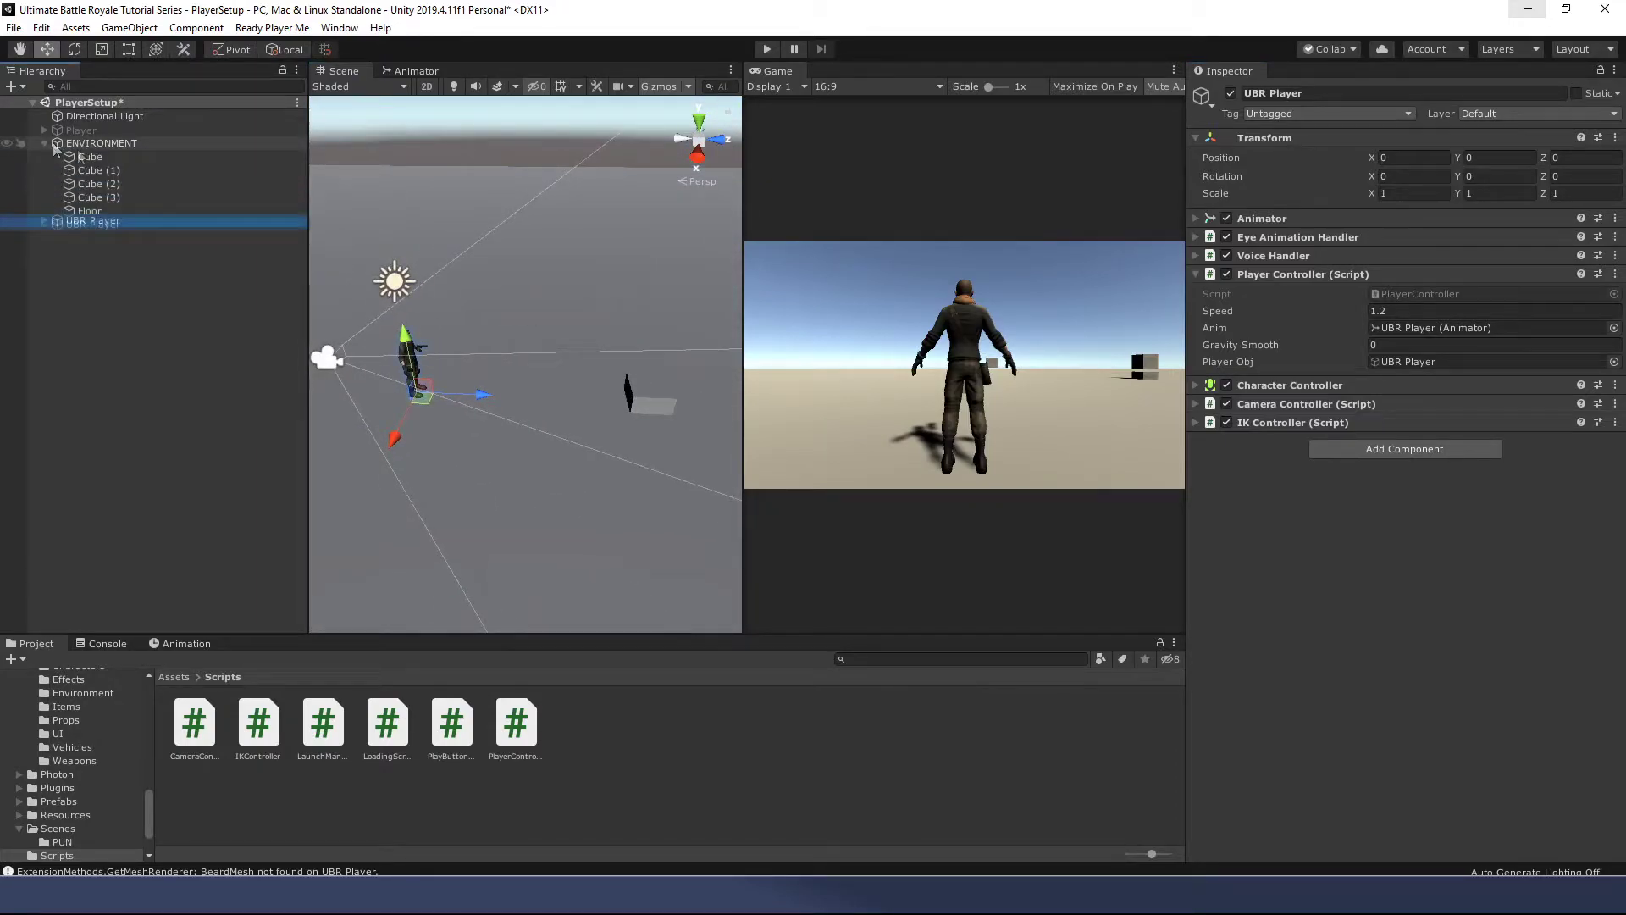
pyautogui.click(89, 156)
pyautogui.press('f')
pyautogui.press('r')
pyautogui.keyDown('alt'); pyautogui.moveTo(543, 365); pyautogui.dragTo(593, 441); pyautogui.keyUp('alt')
pyautogui.press('f')
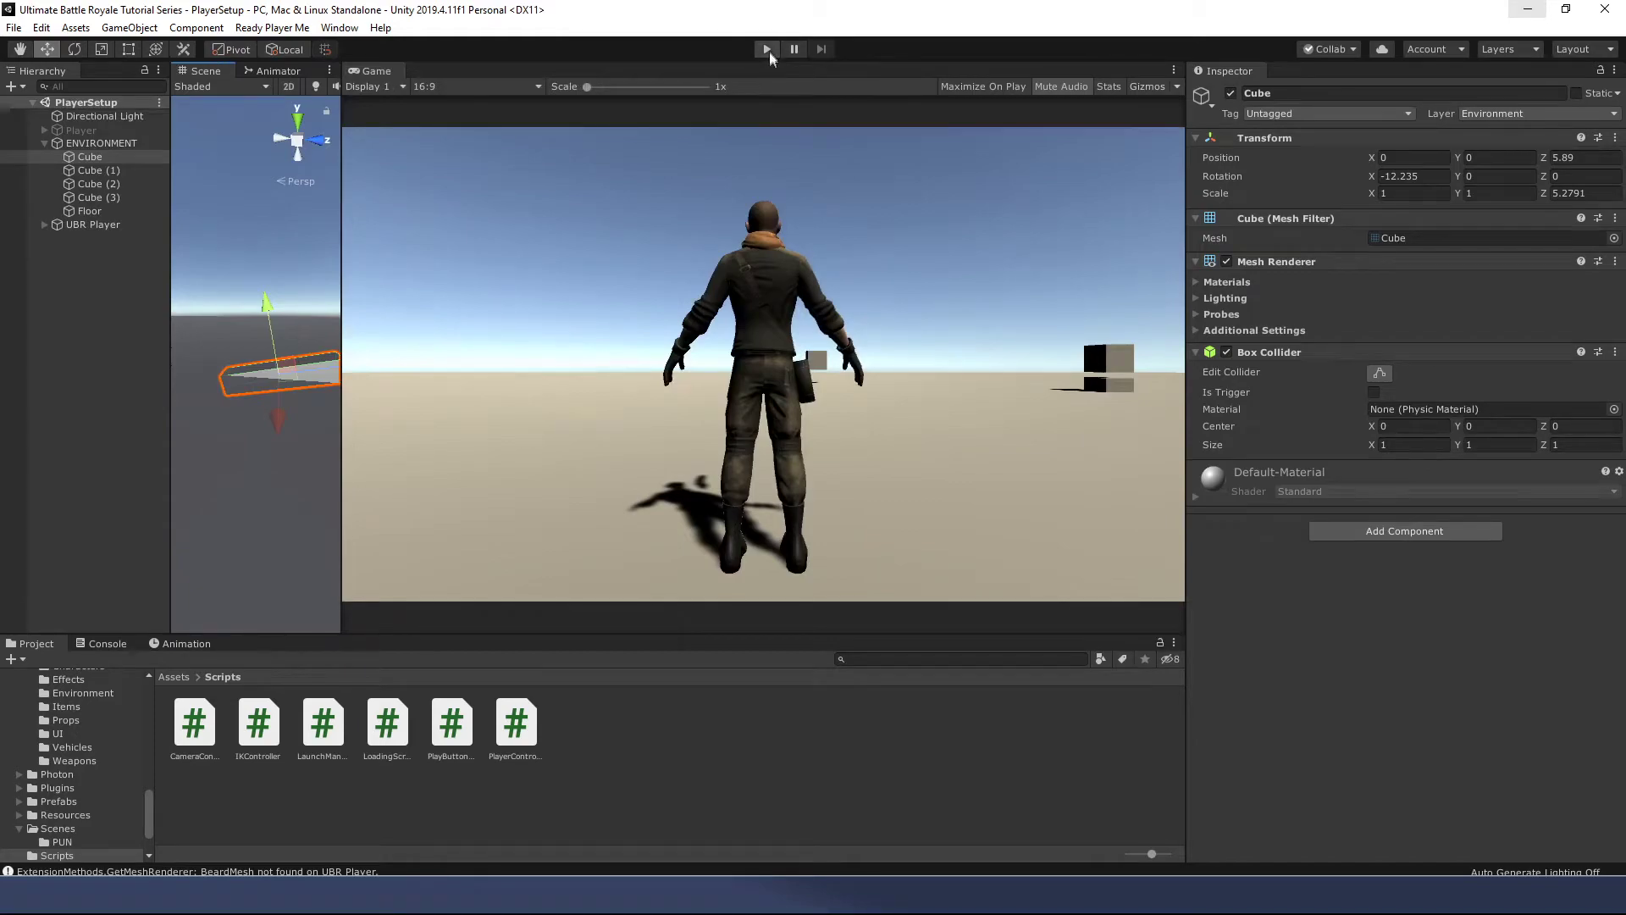
# Step: Play-test walking the avatar up the ramp and off its end, and stop the game
pyautogui.click(768, 50)
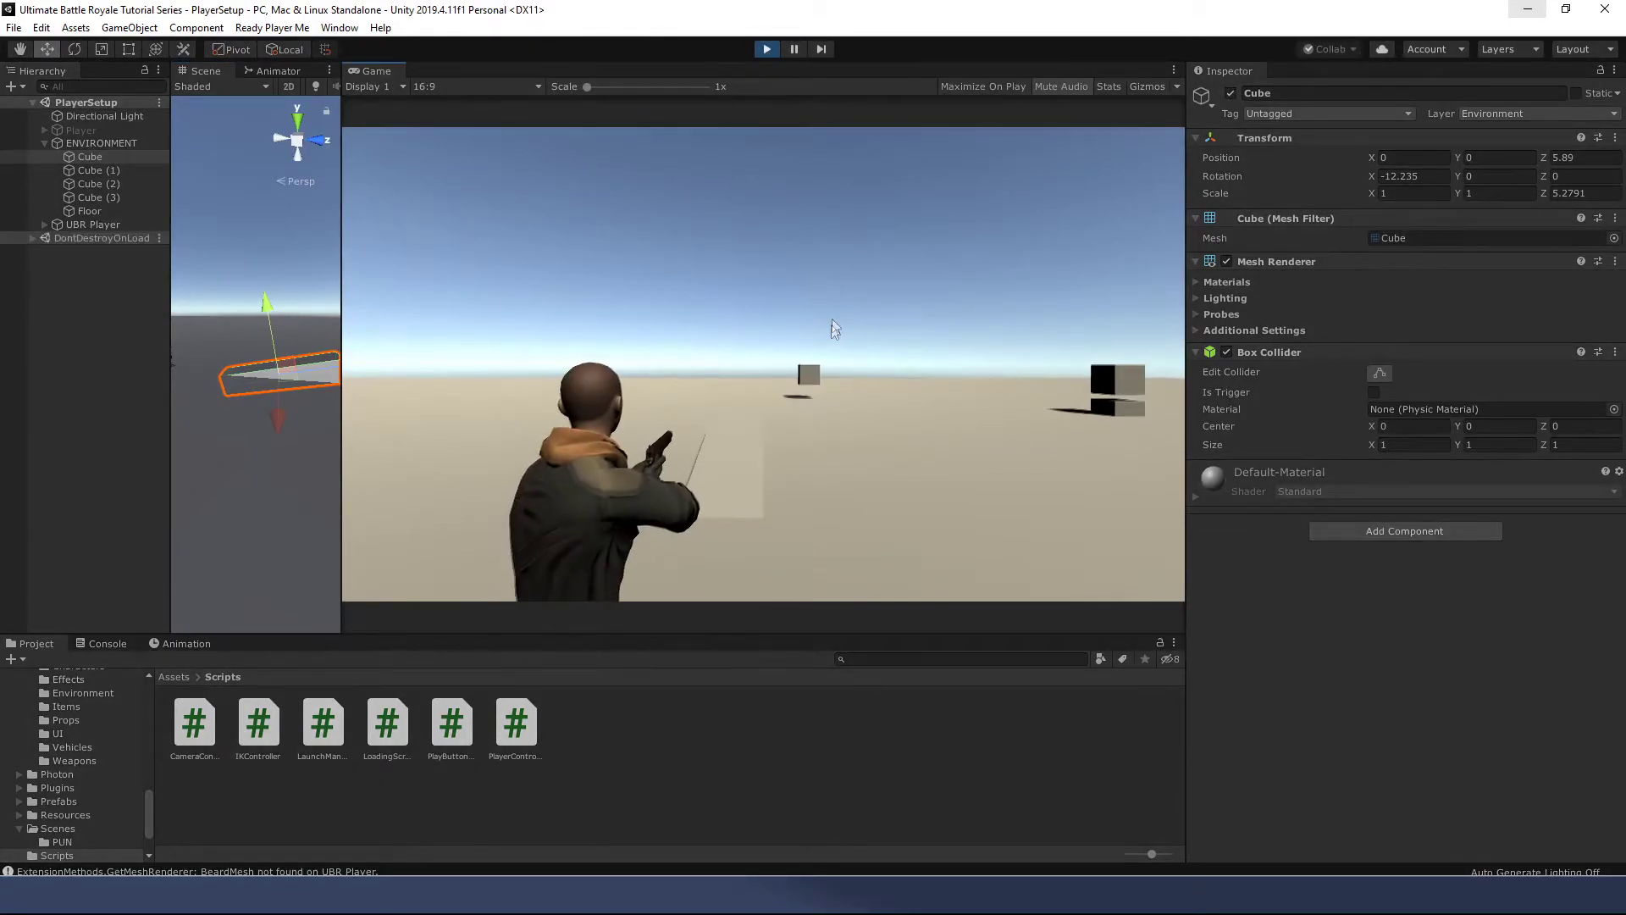
pyautogui.press('w')
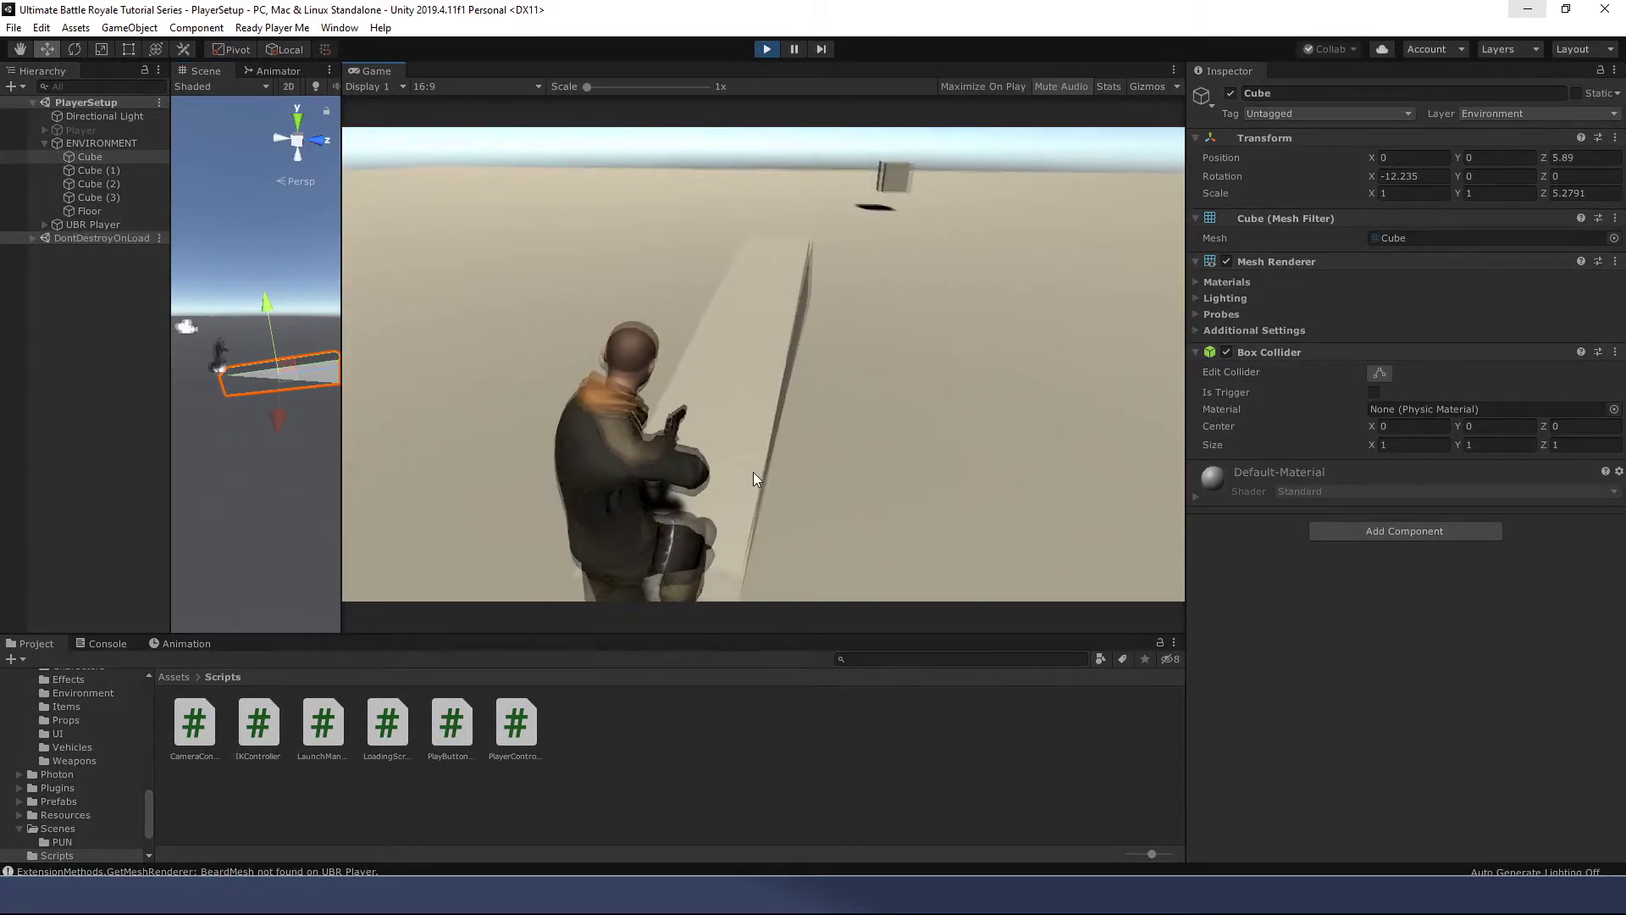
pyautogui.press('w')
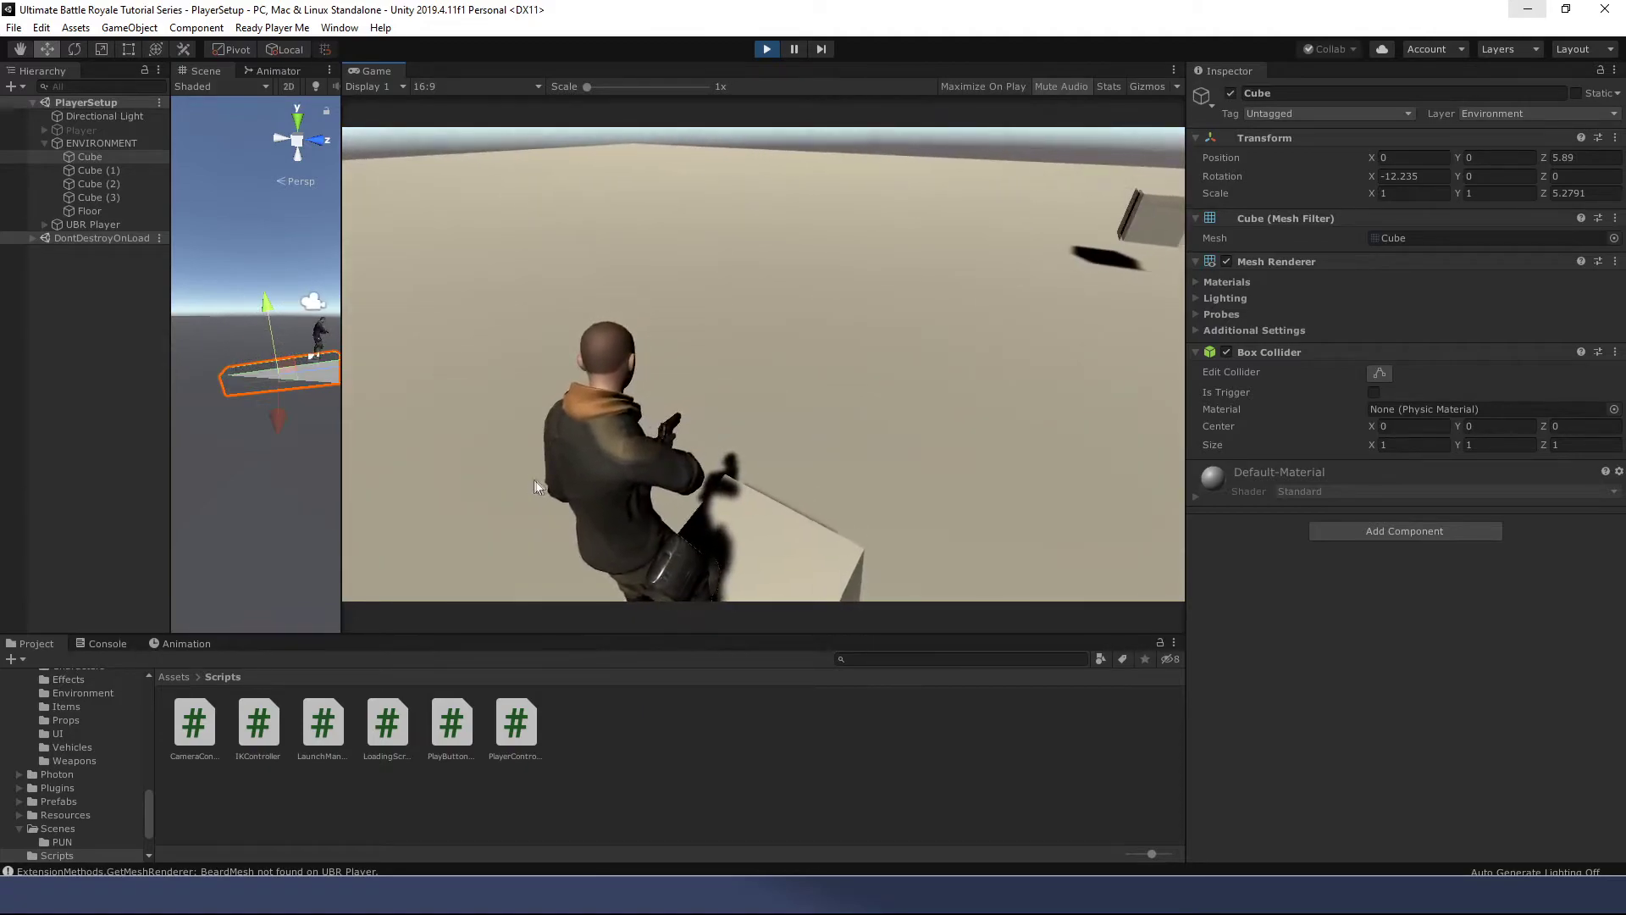
pyautogui.press('w')
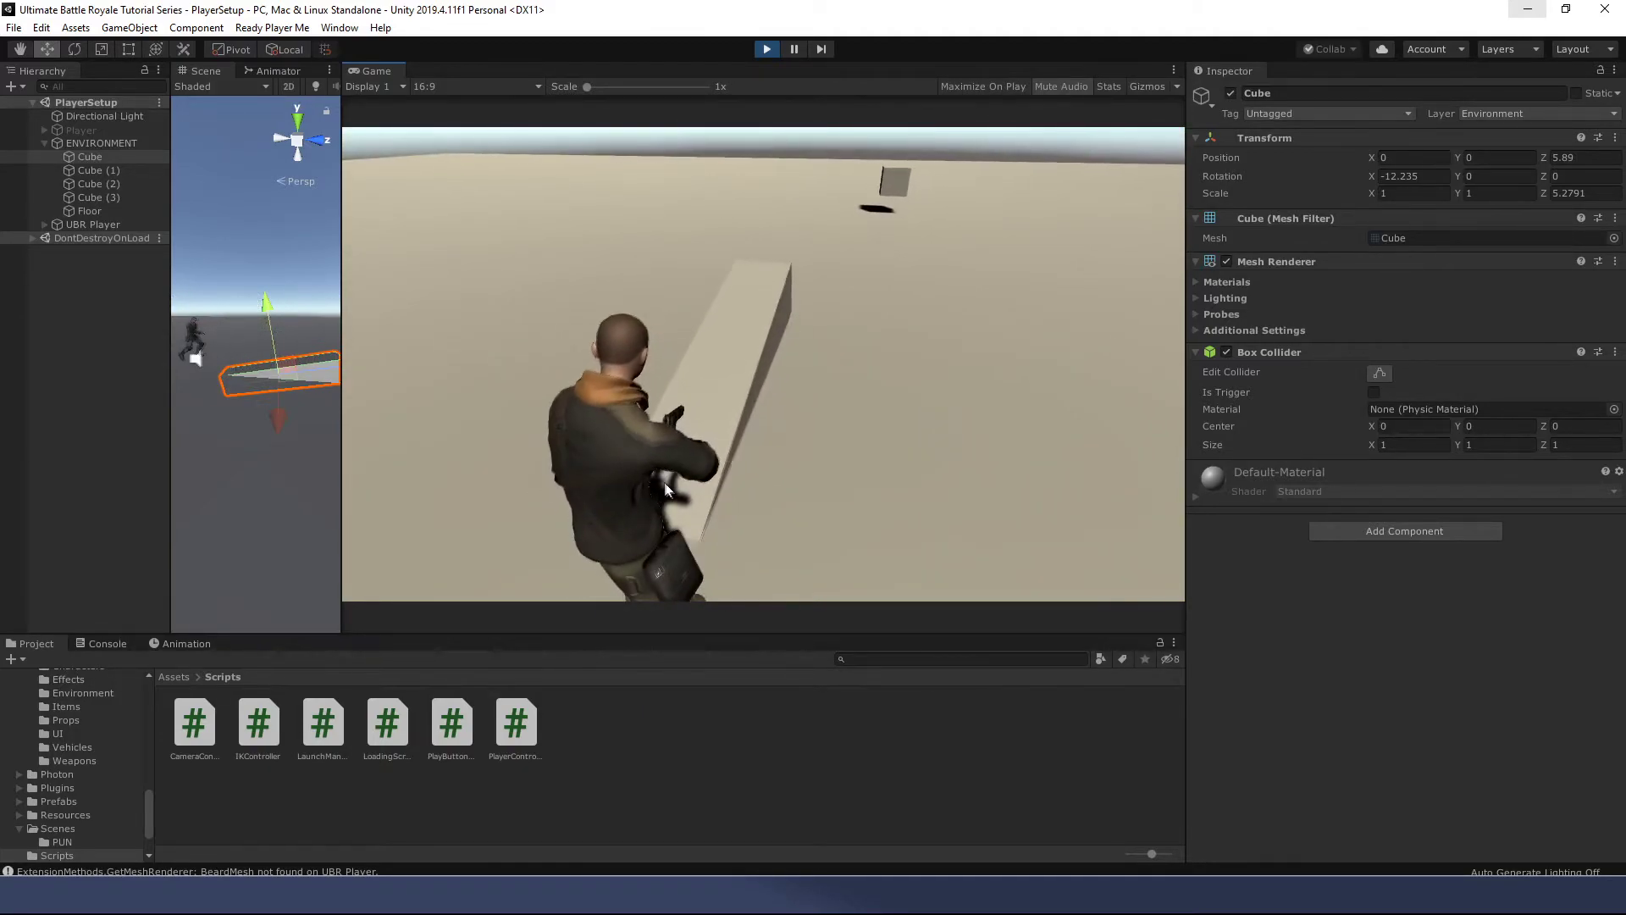
pyautogui.press('w')
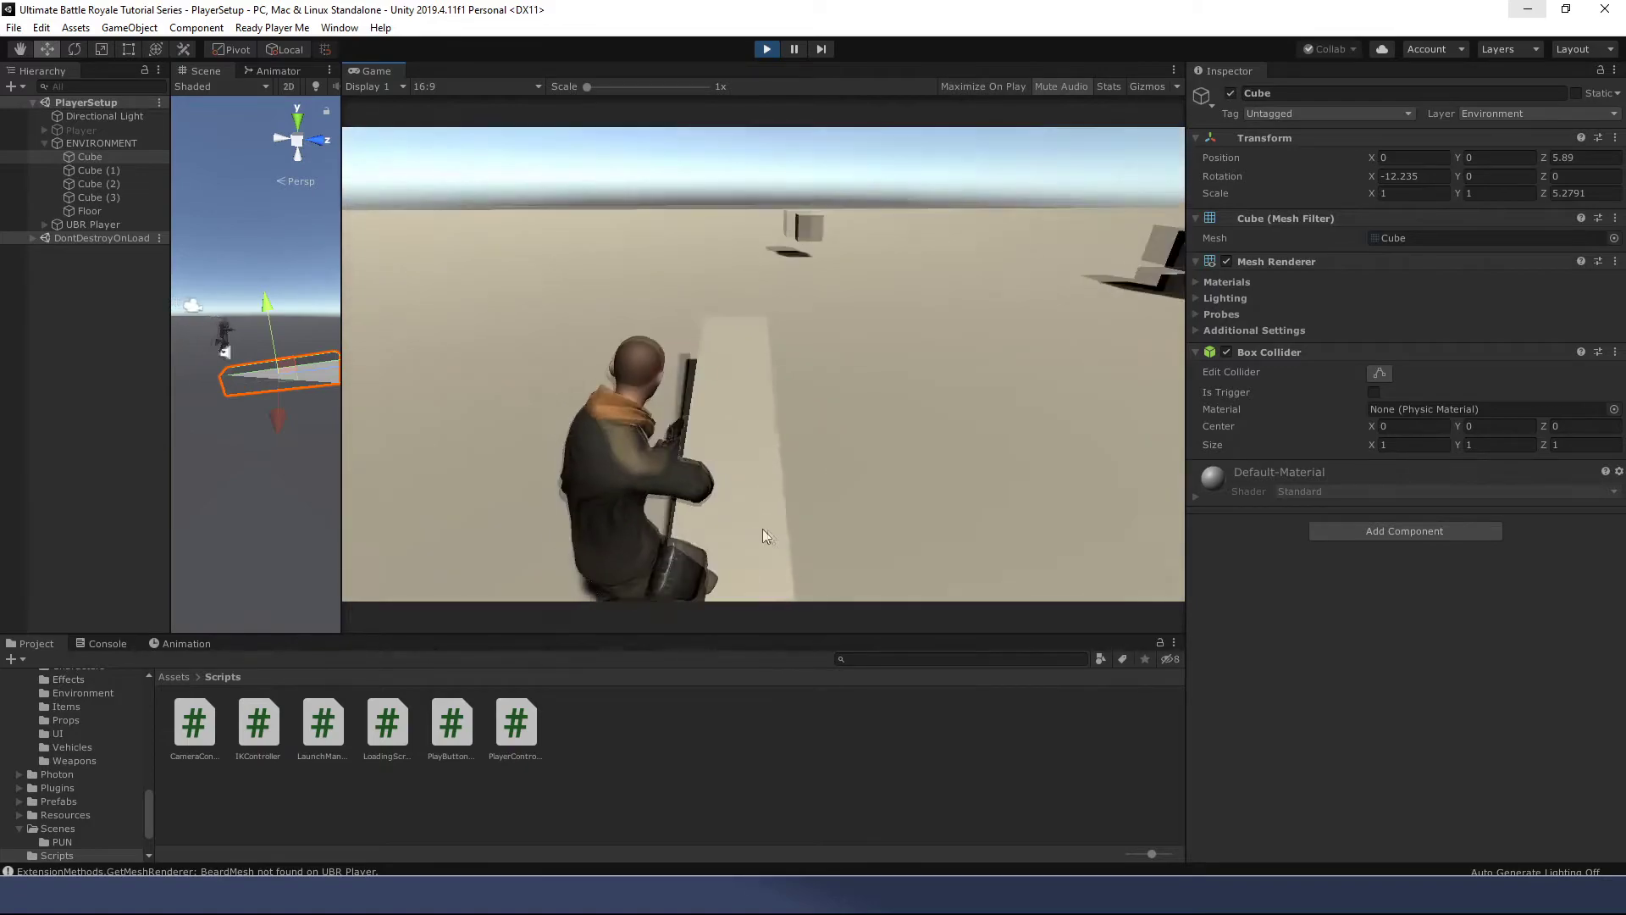
pyautogui.press('w')
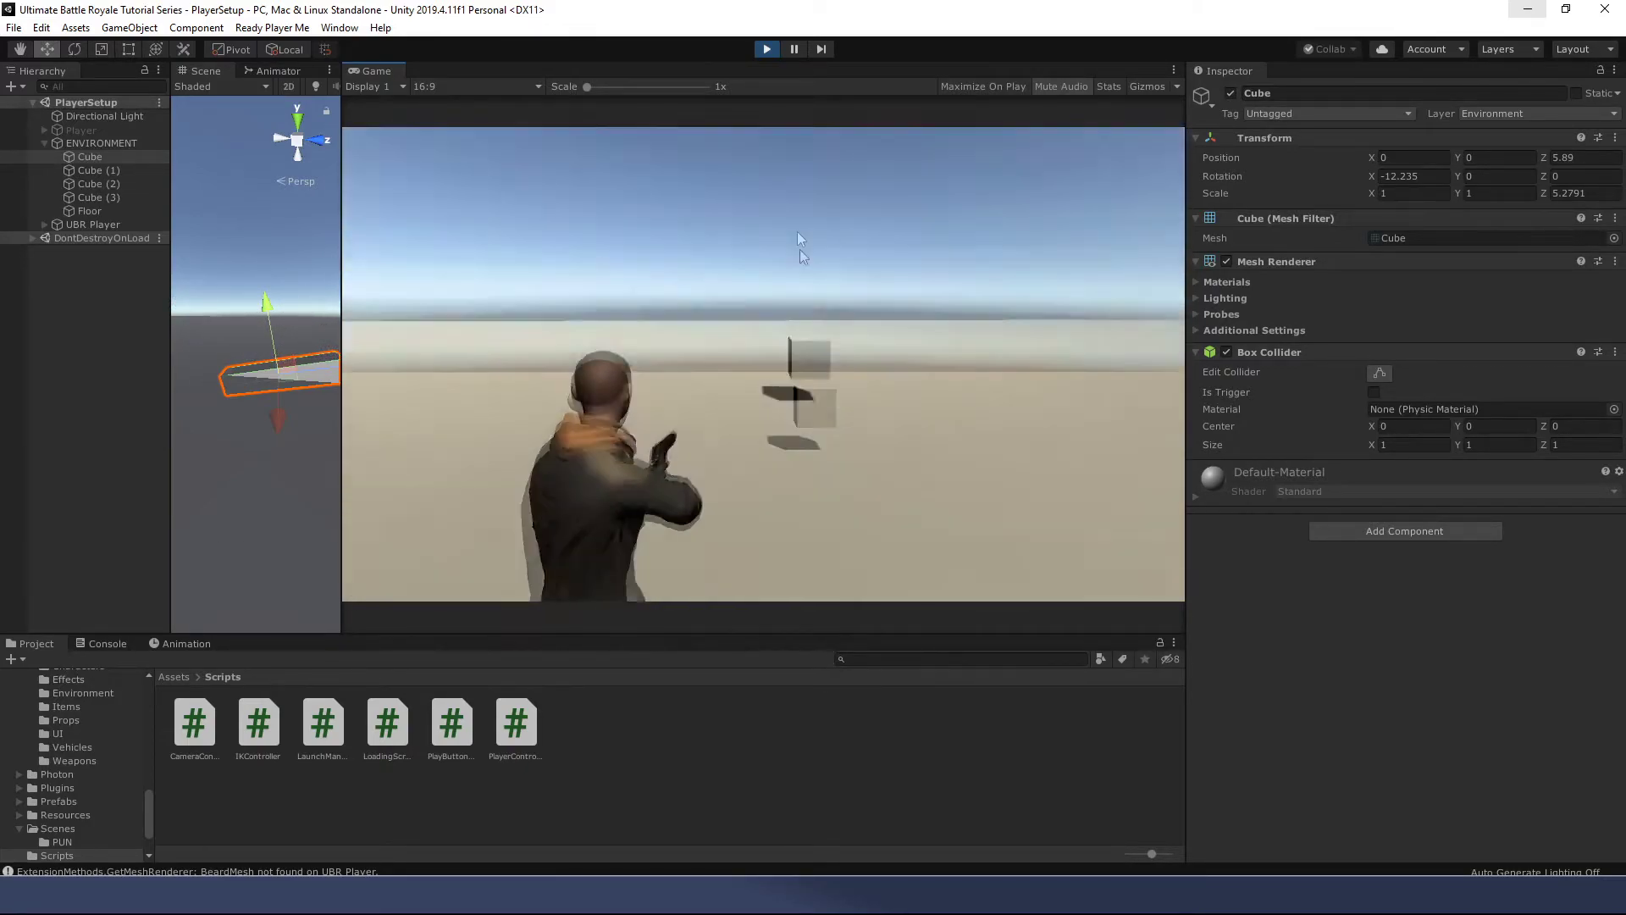
pyautogui.click(766, 49)
# Step: Set Gravity Smooth to 0.015 in UBR Player's Player Controller component
pyautogui.click(76, 224)
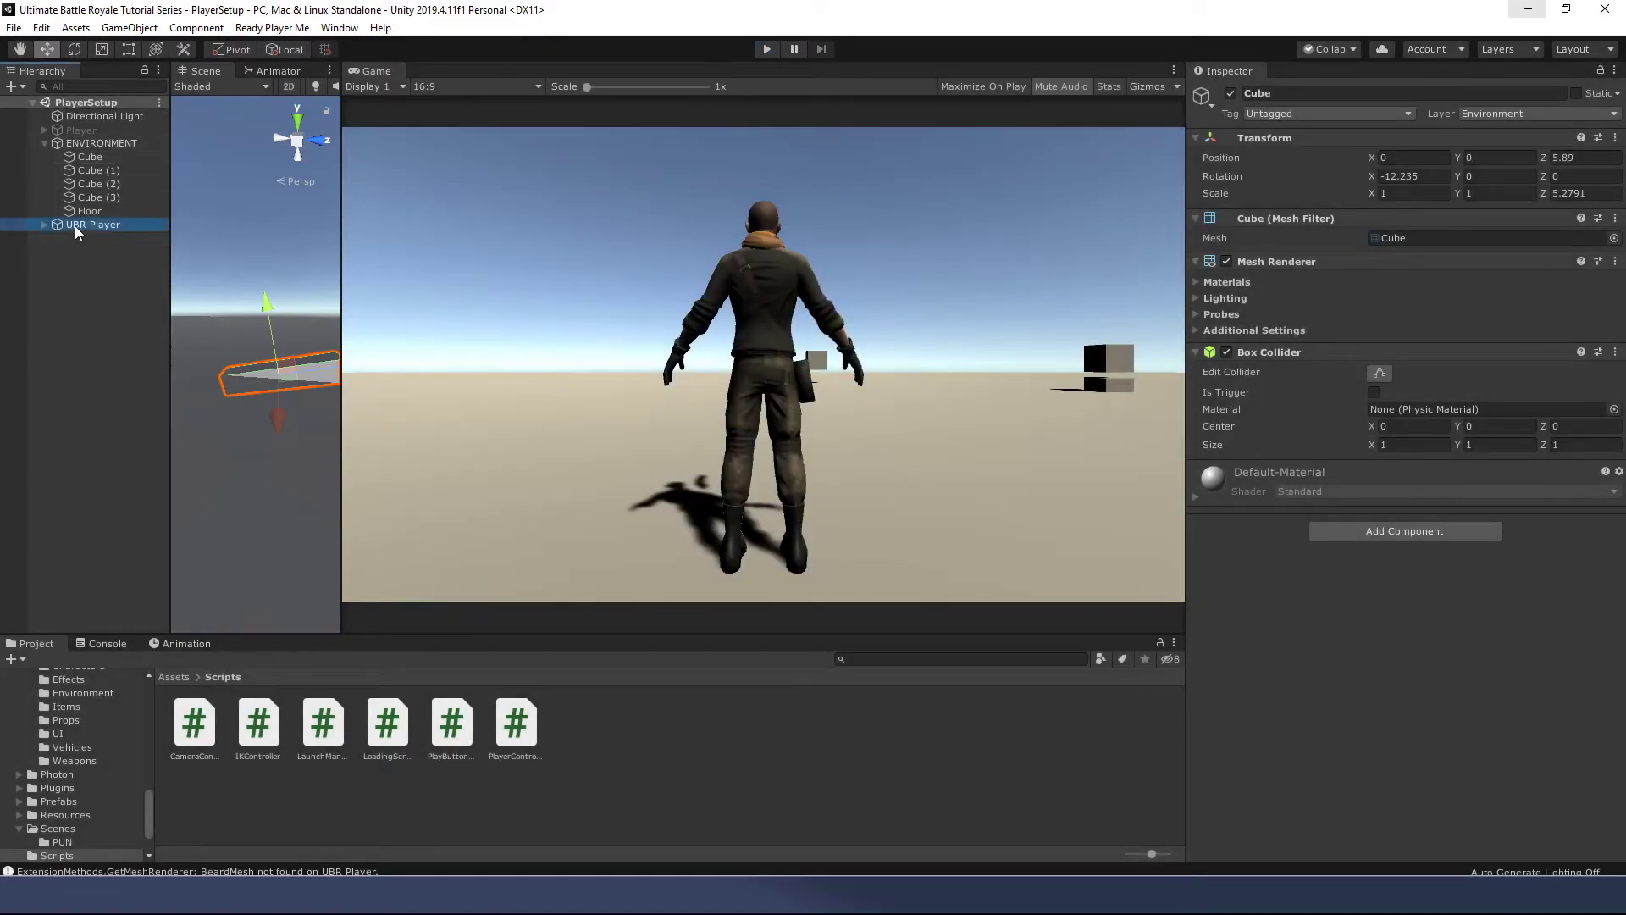
pyautogui.click(1398, 345)
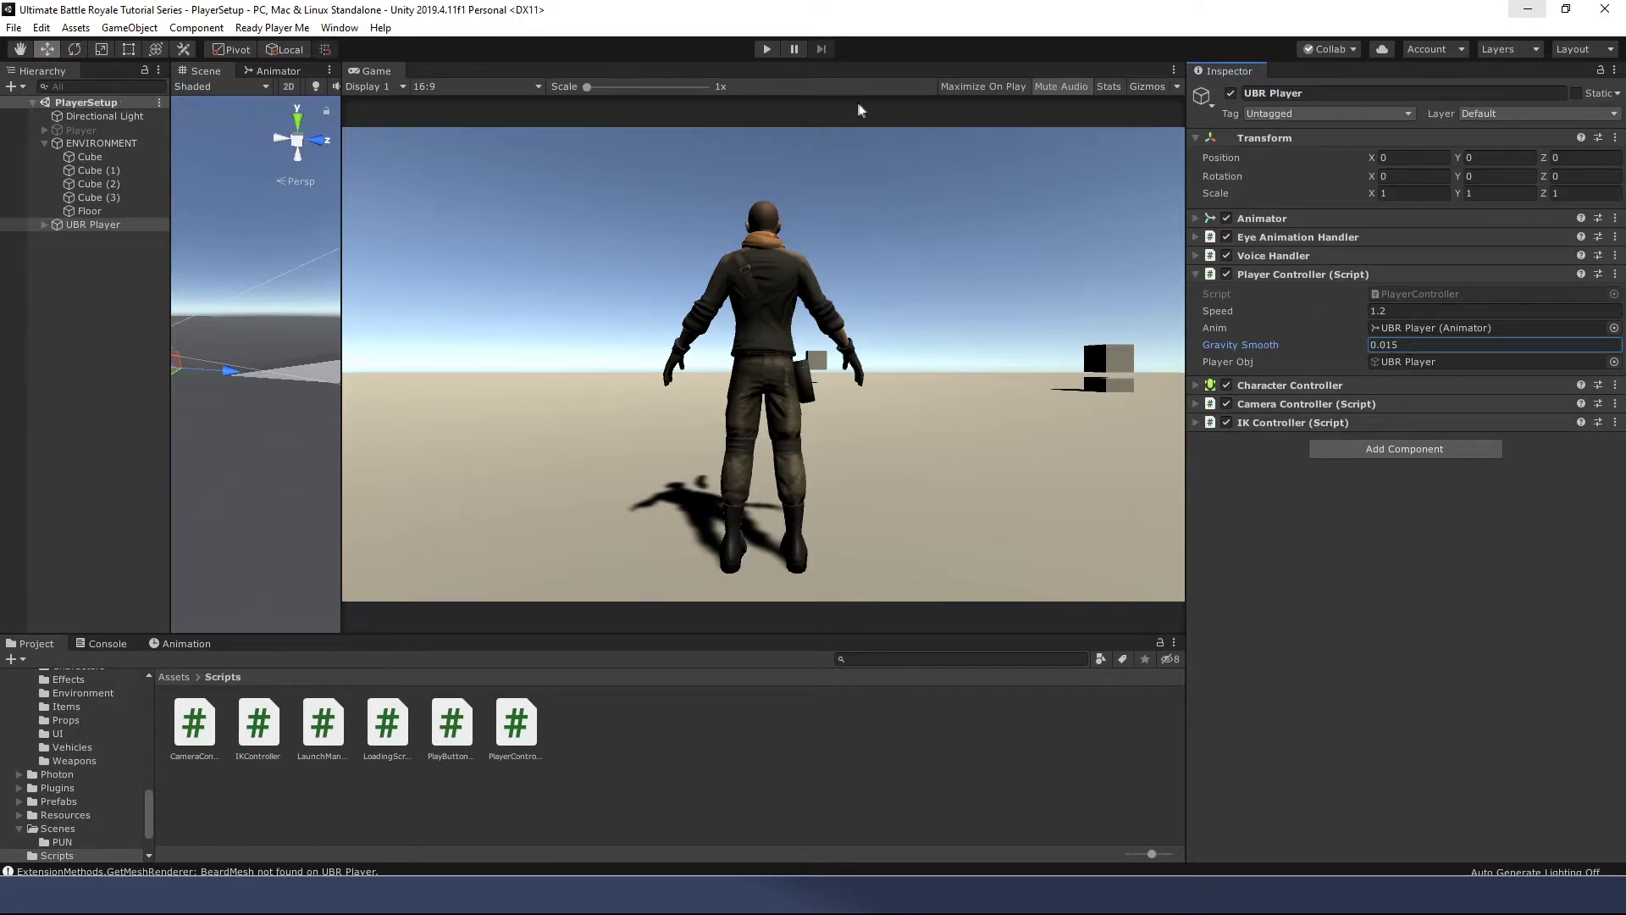
# Step: Play-test the gravity by walking UBR Player up the ramp, off its end and around the floor in several directions
pyautogui.click(766, 49)
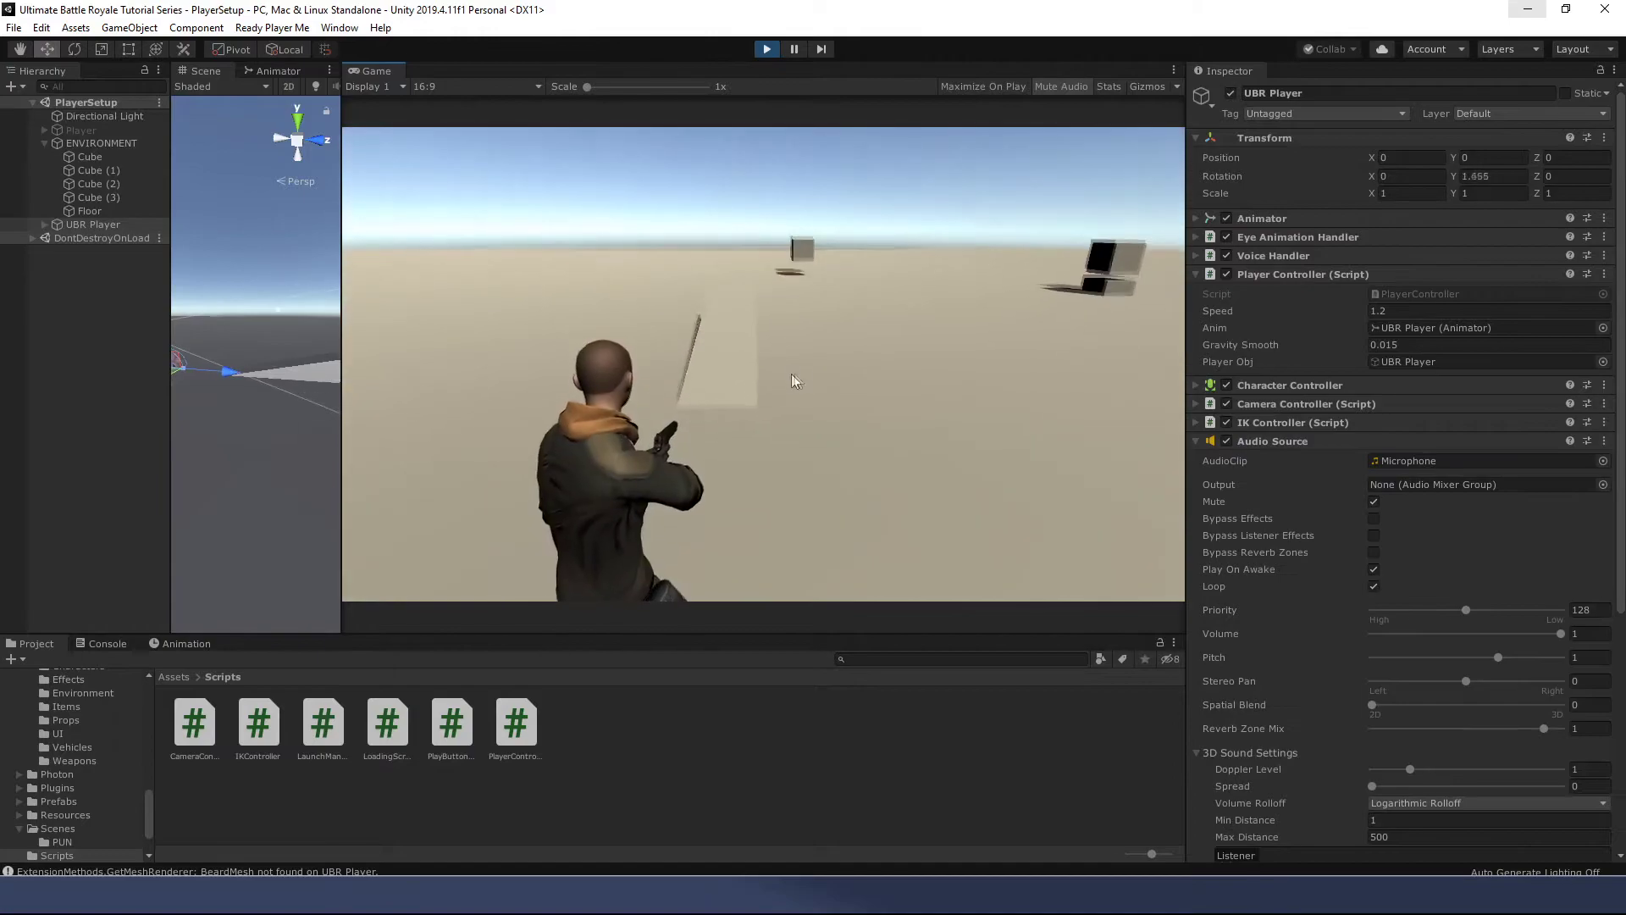
pyautogui.press('w')
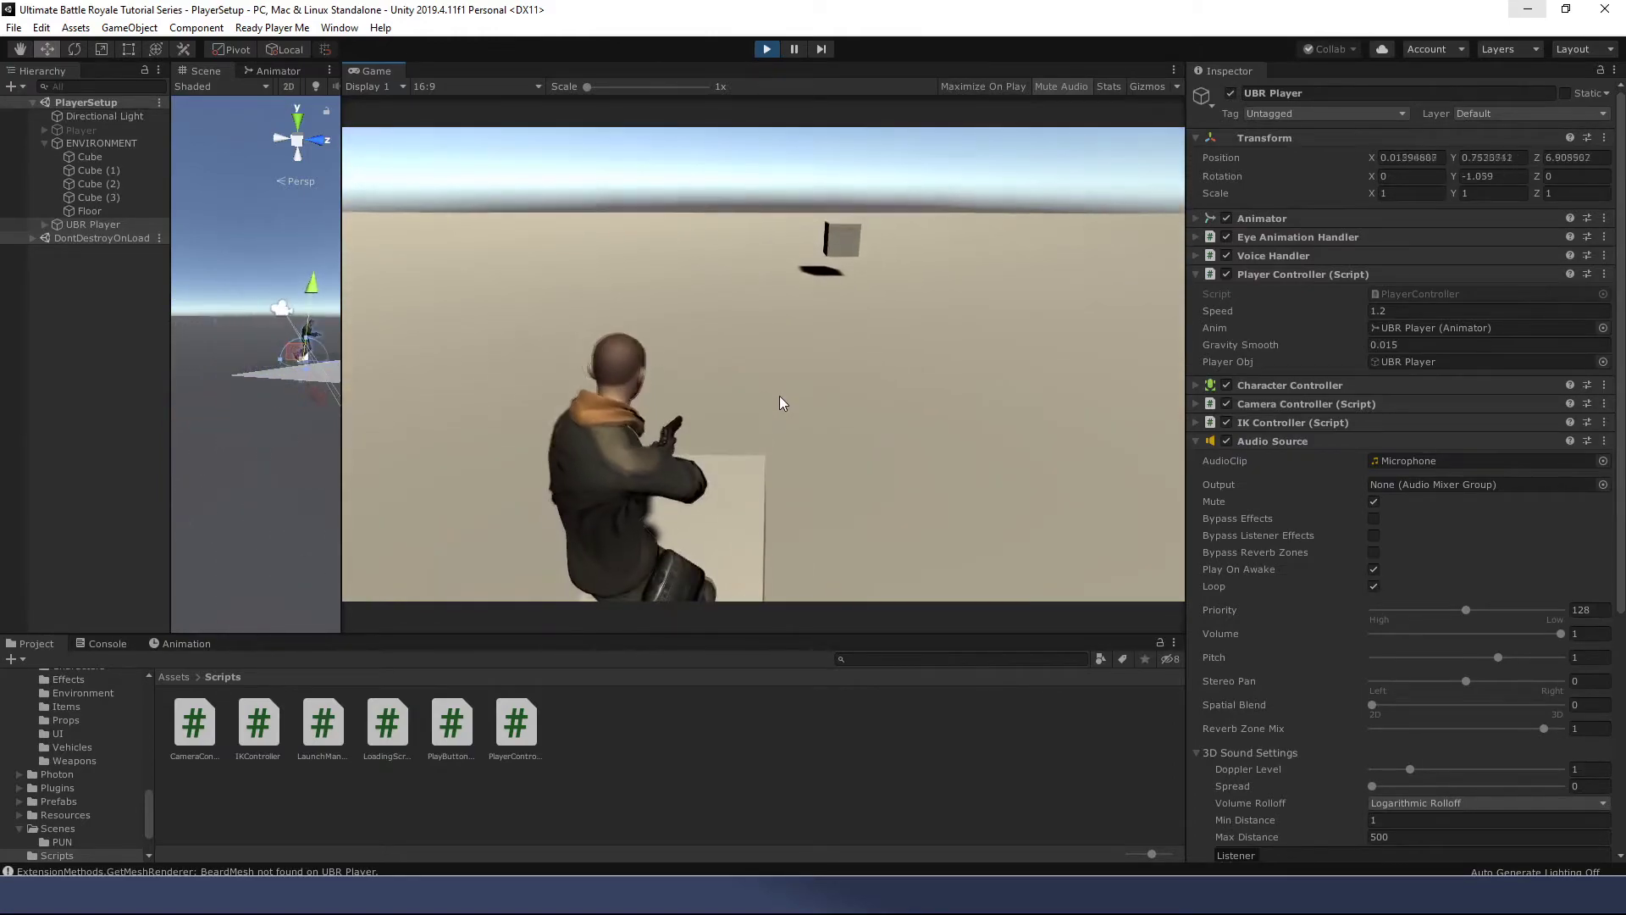
pyautogui.press('s')
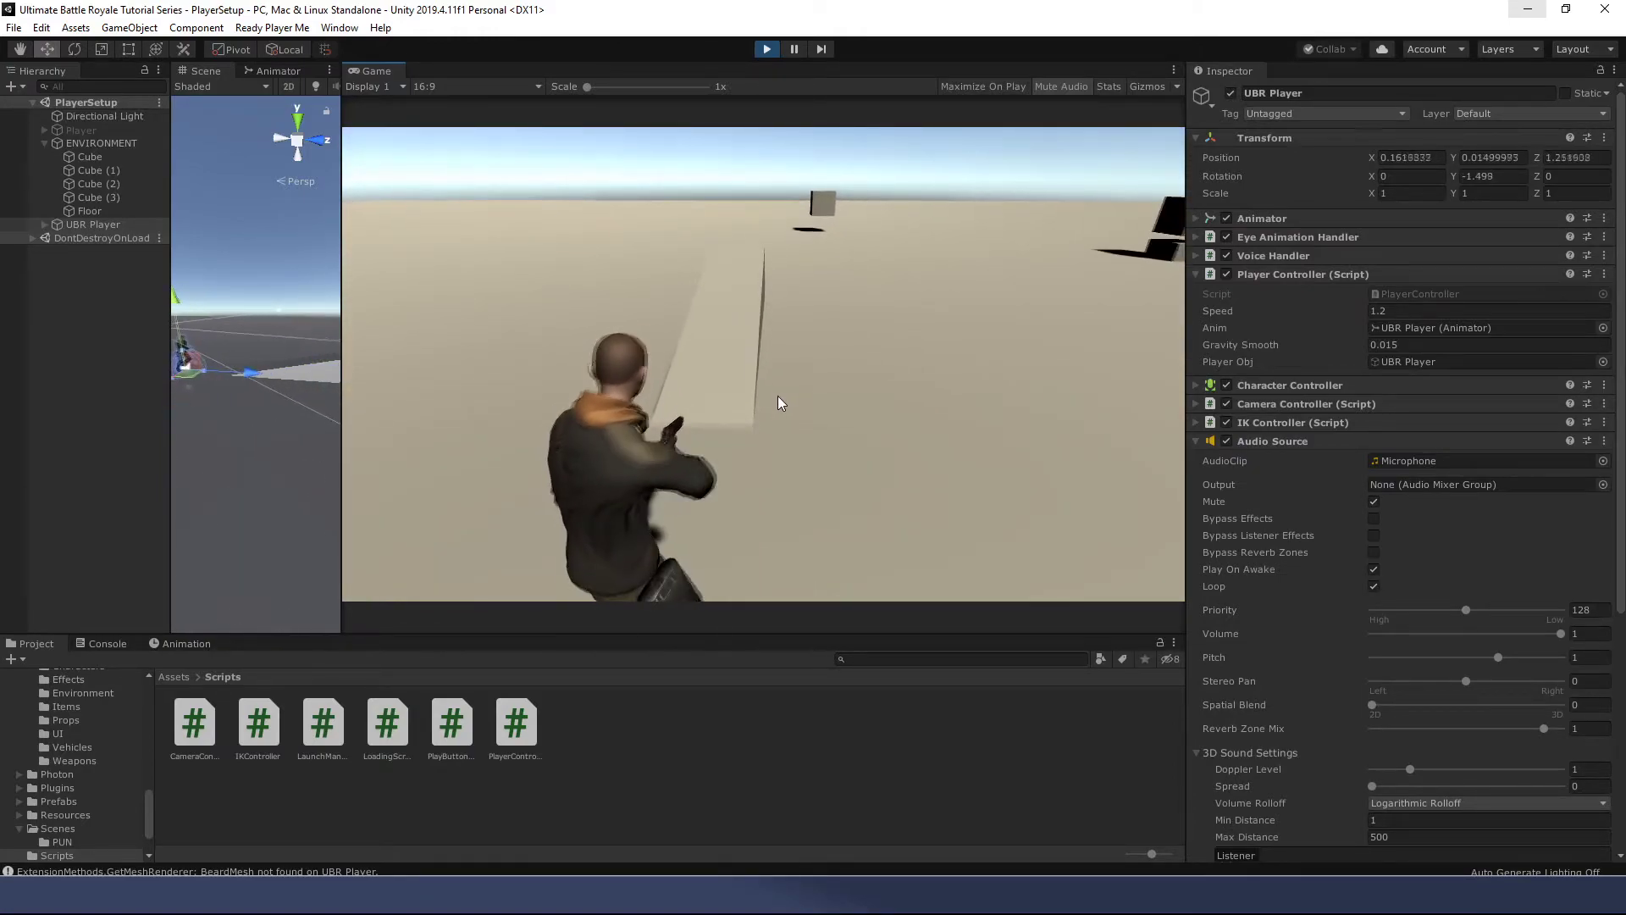
pyautogui.press('w')
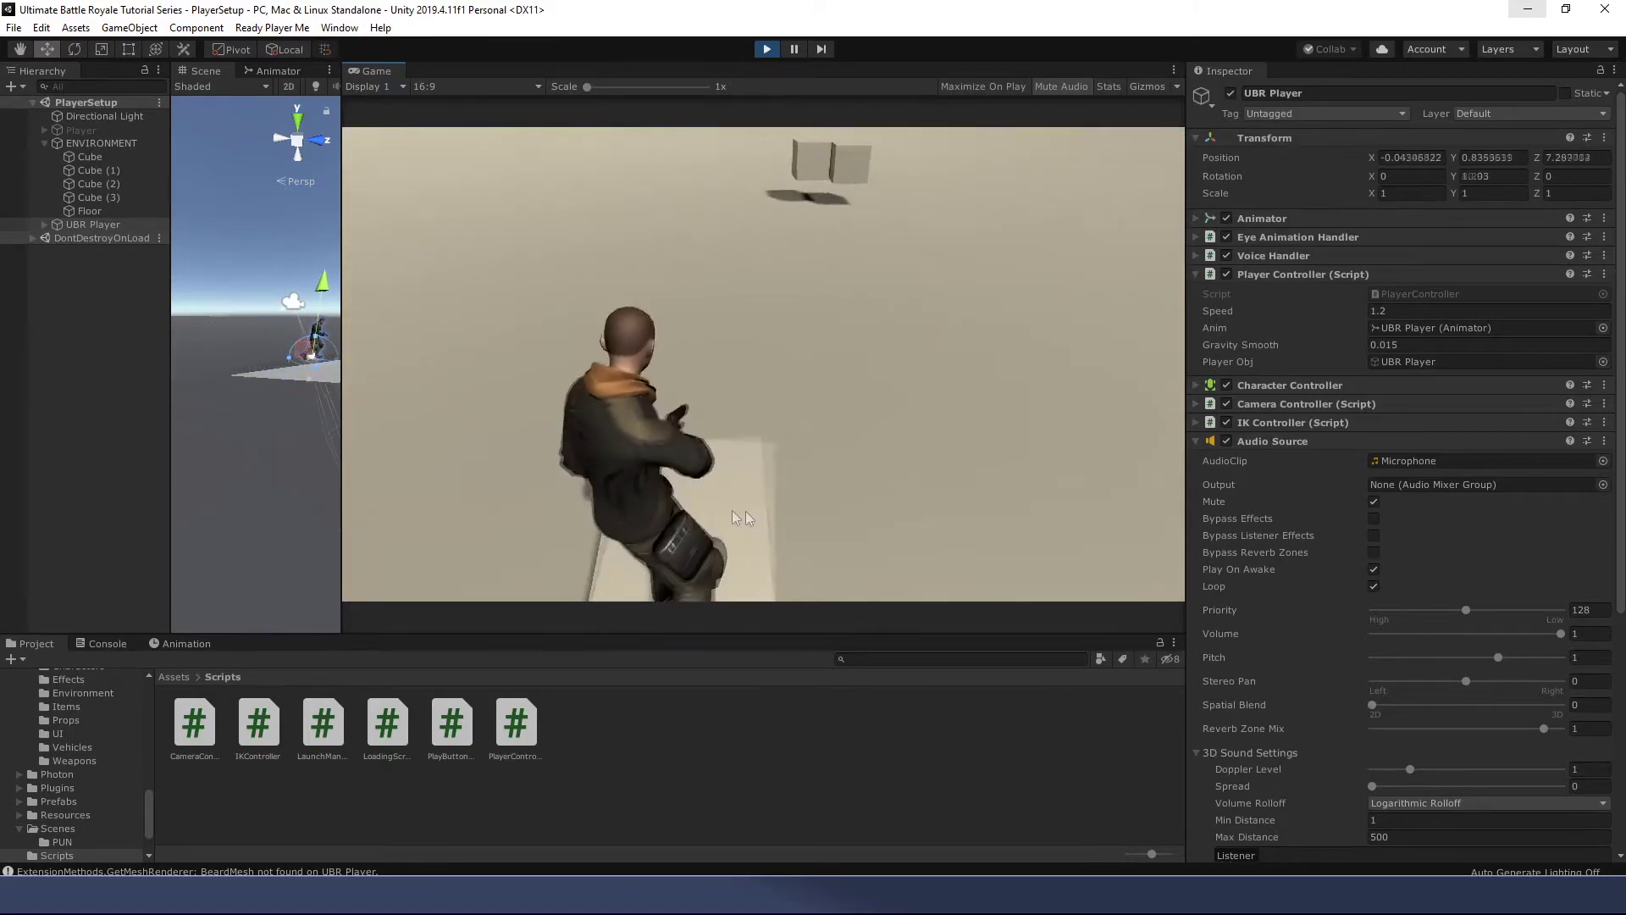
pyautogui.press('d')
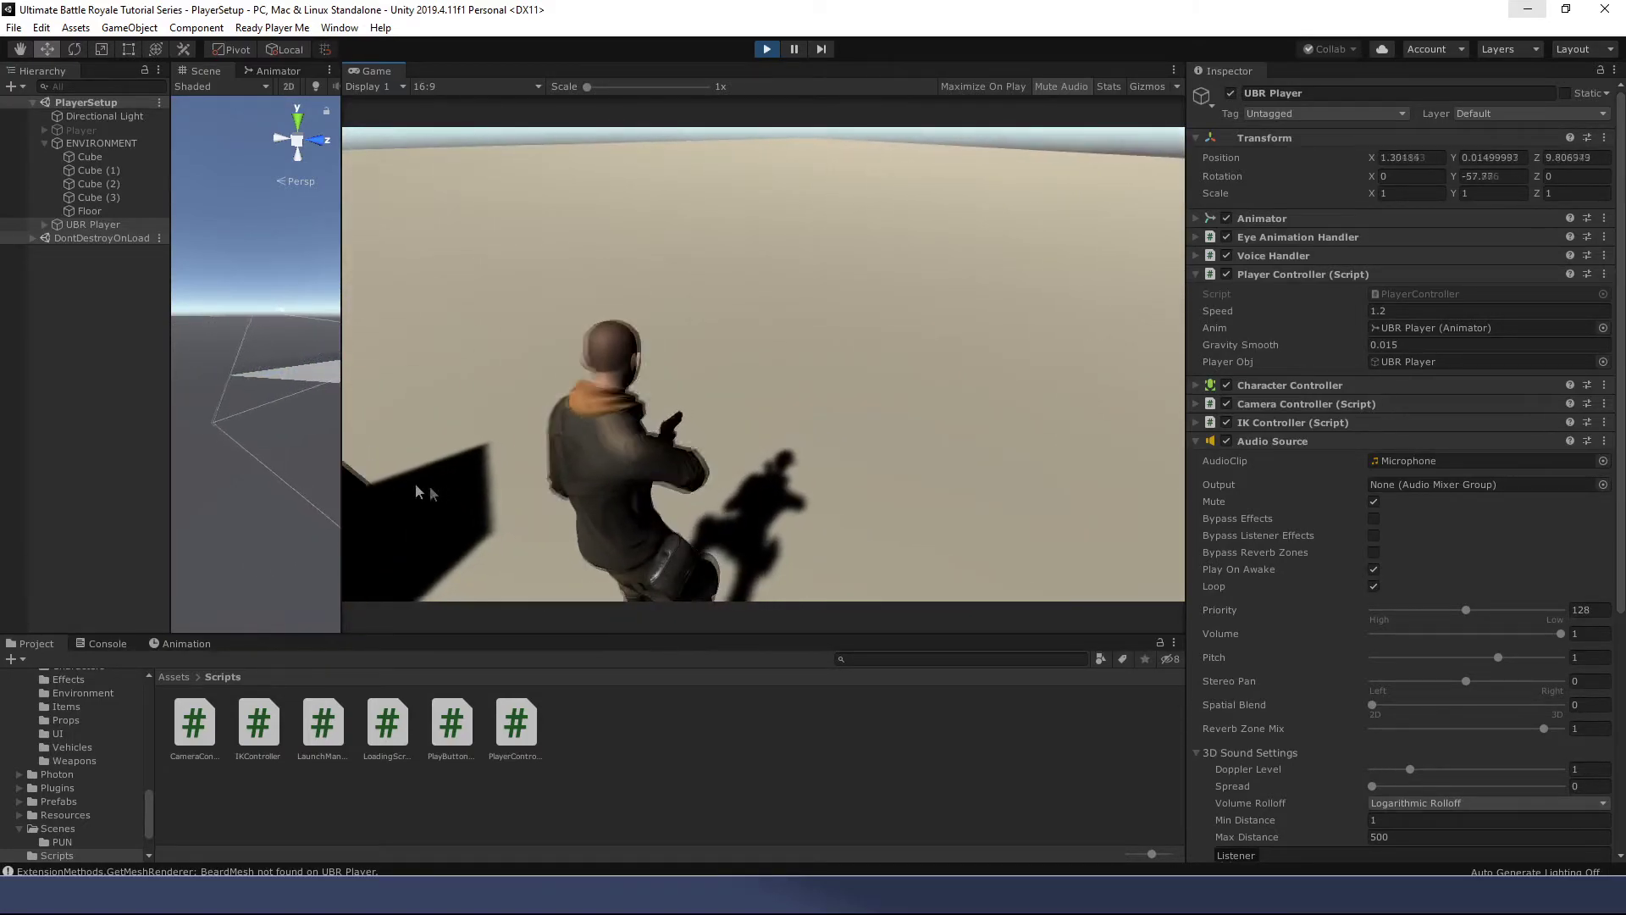
pyautogui.press('w')
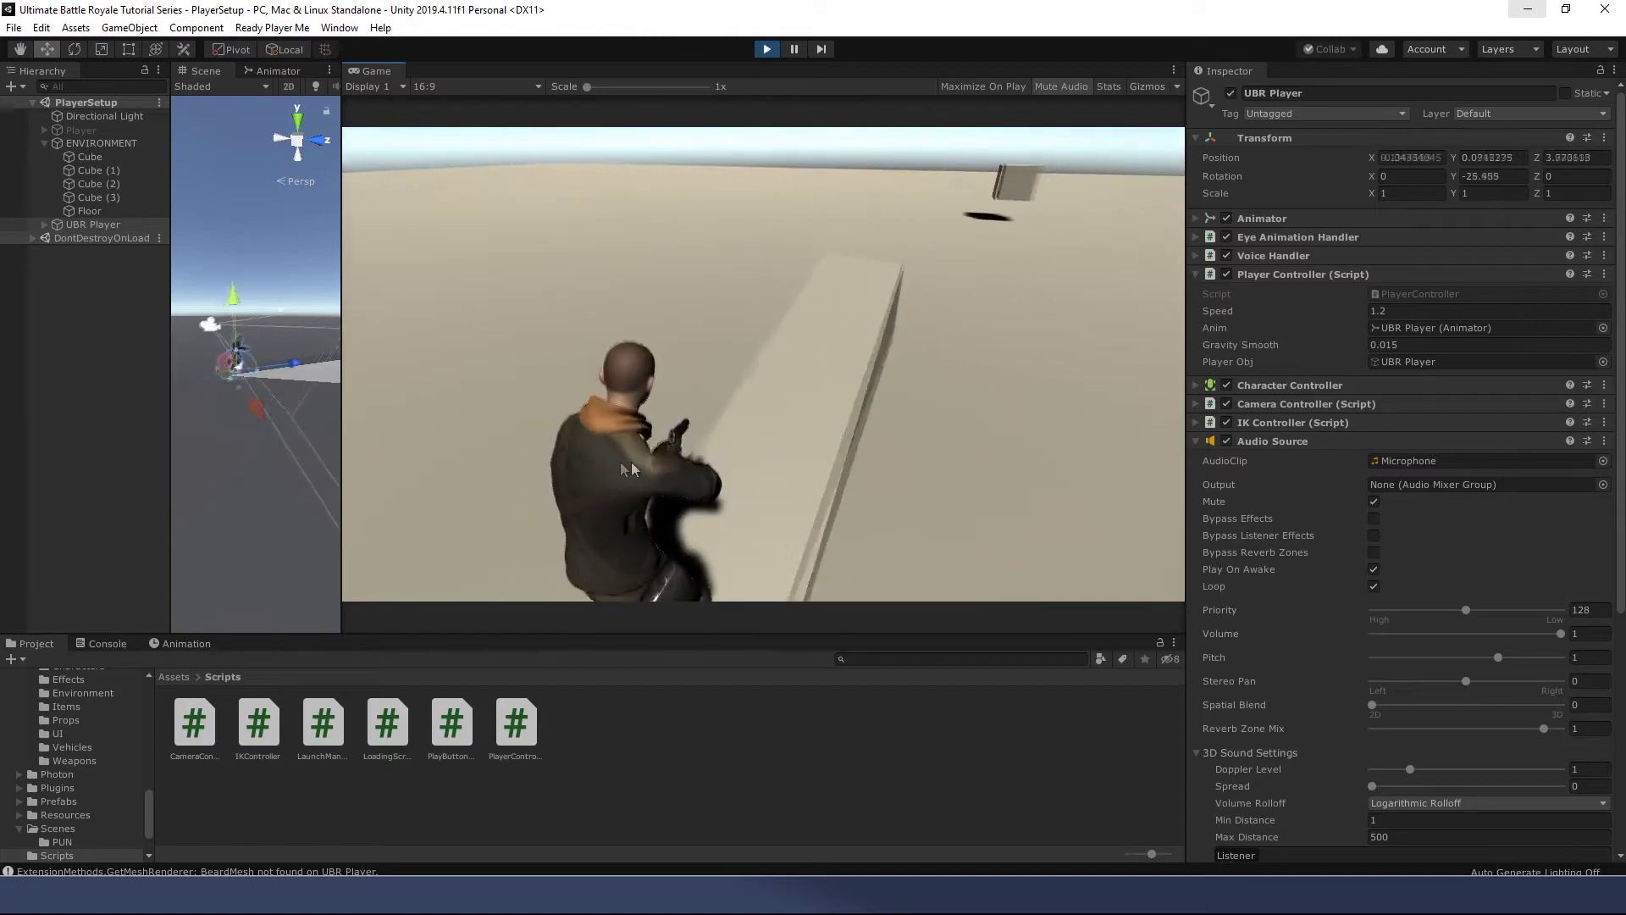
pyautogui.press('w')
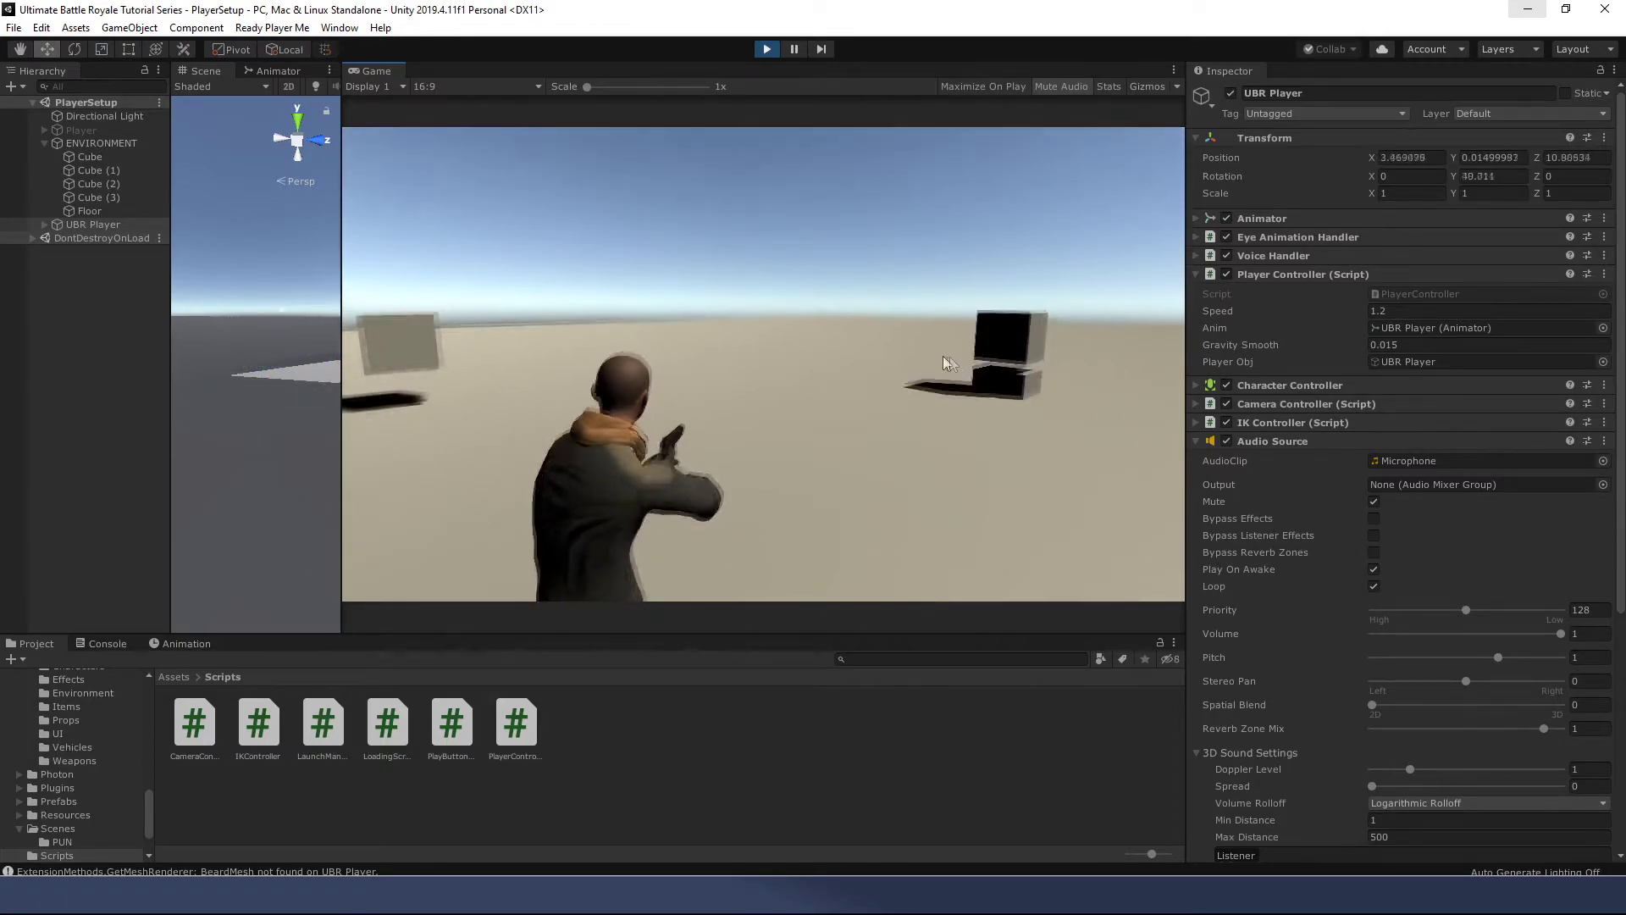
pyautogui.press('s')
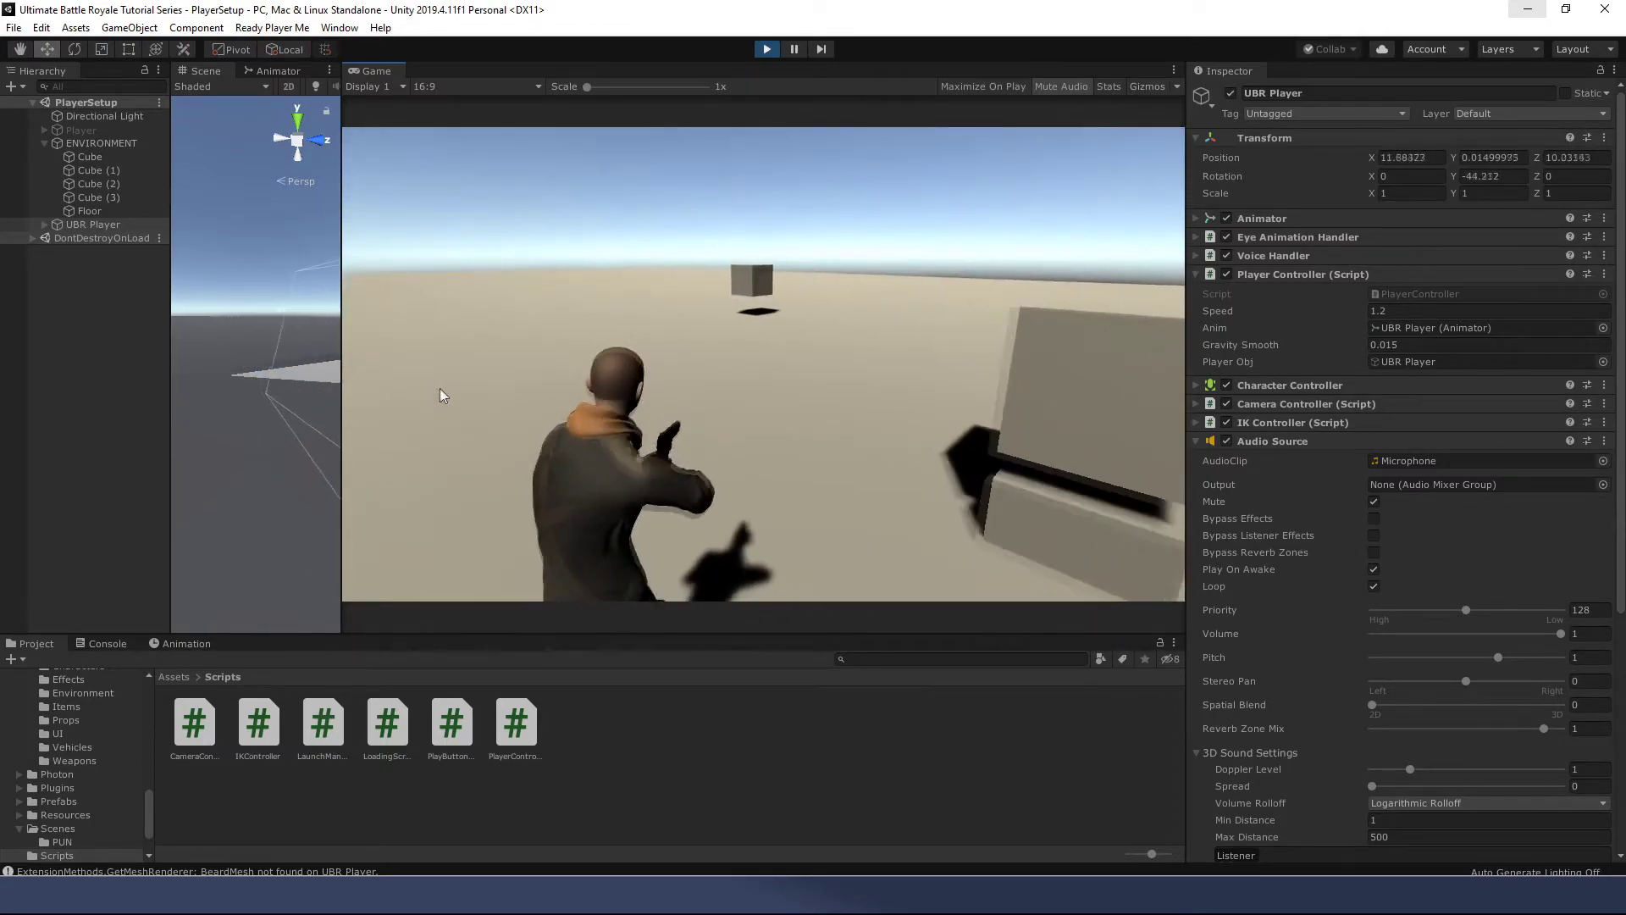
pyautogui.press('a')
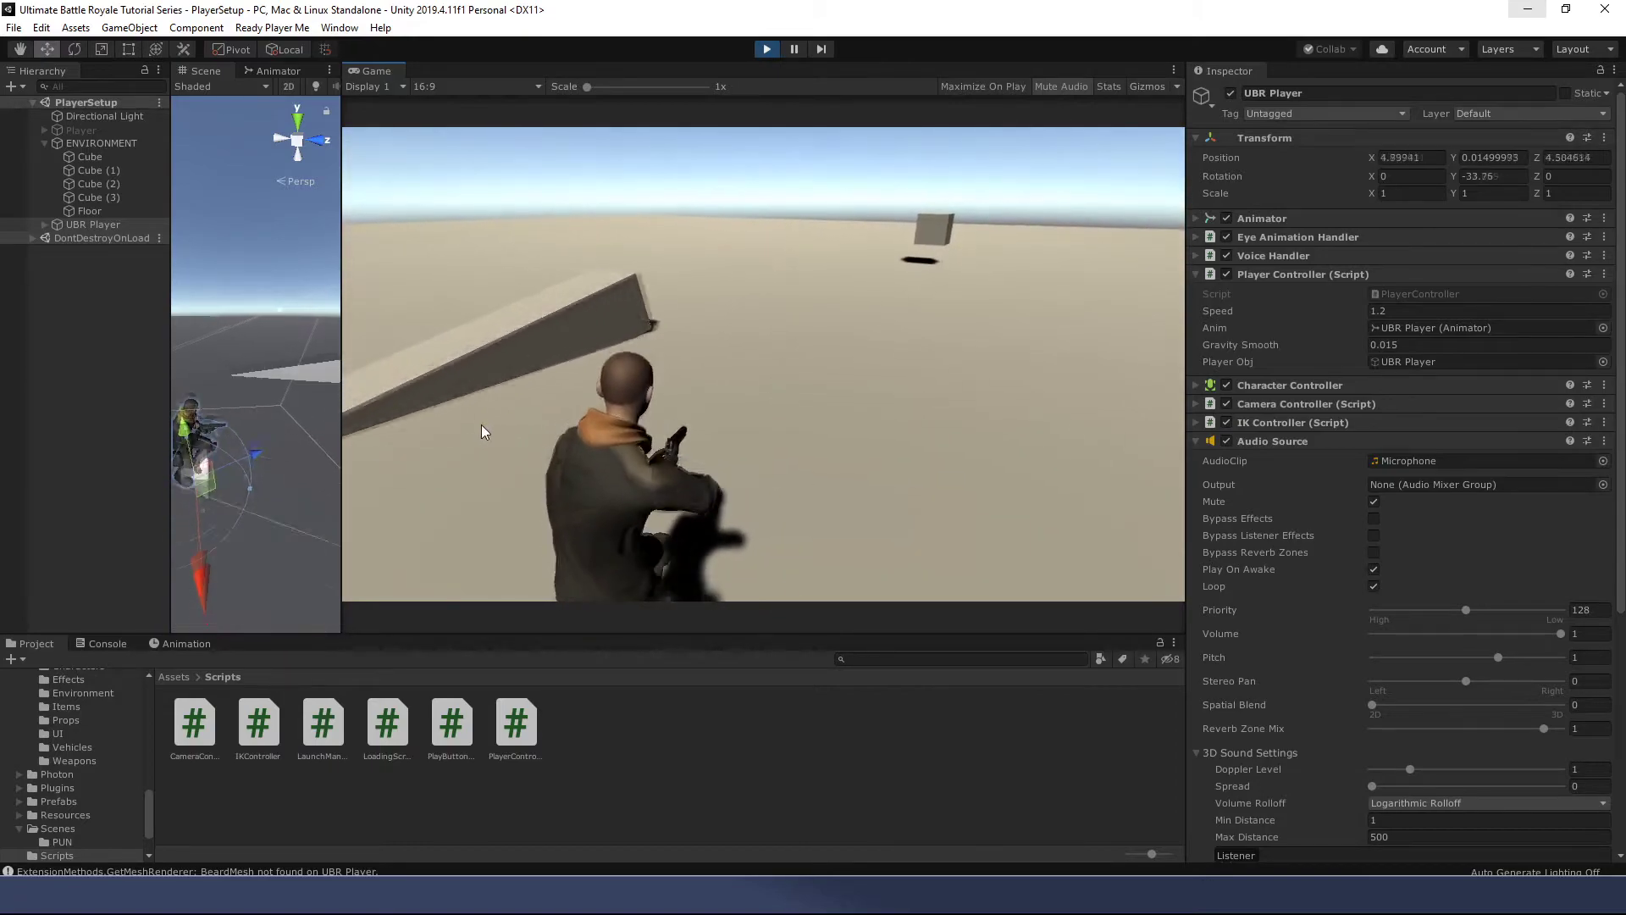
pyautogui.press('a')
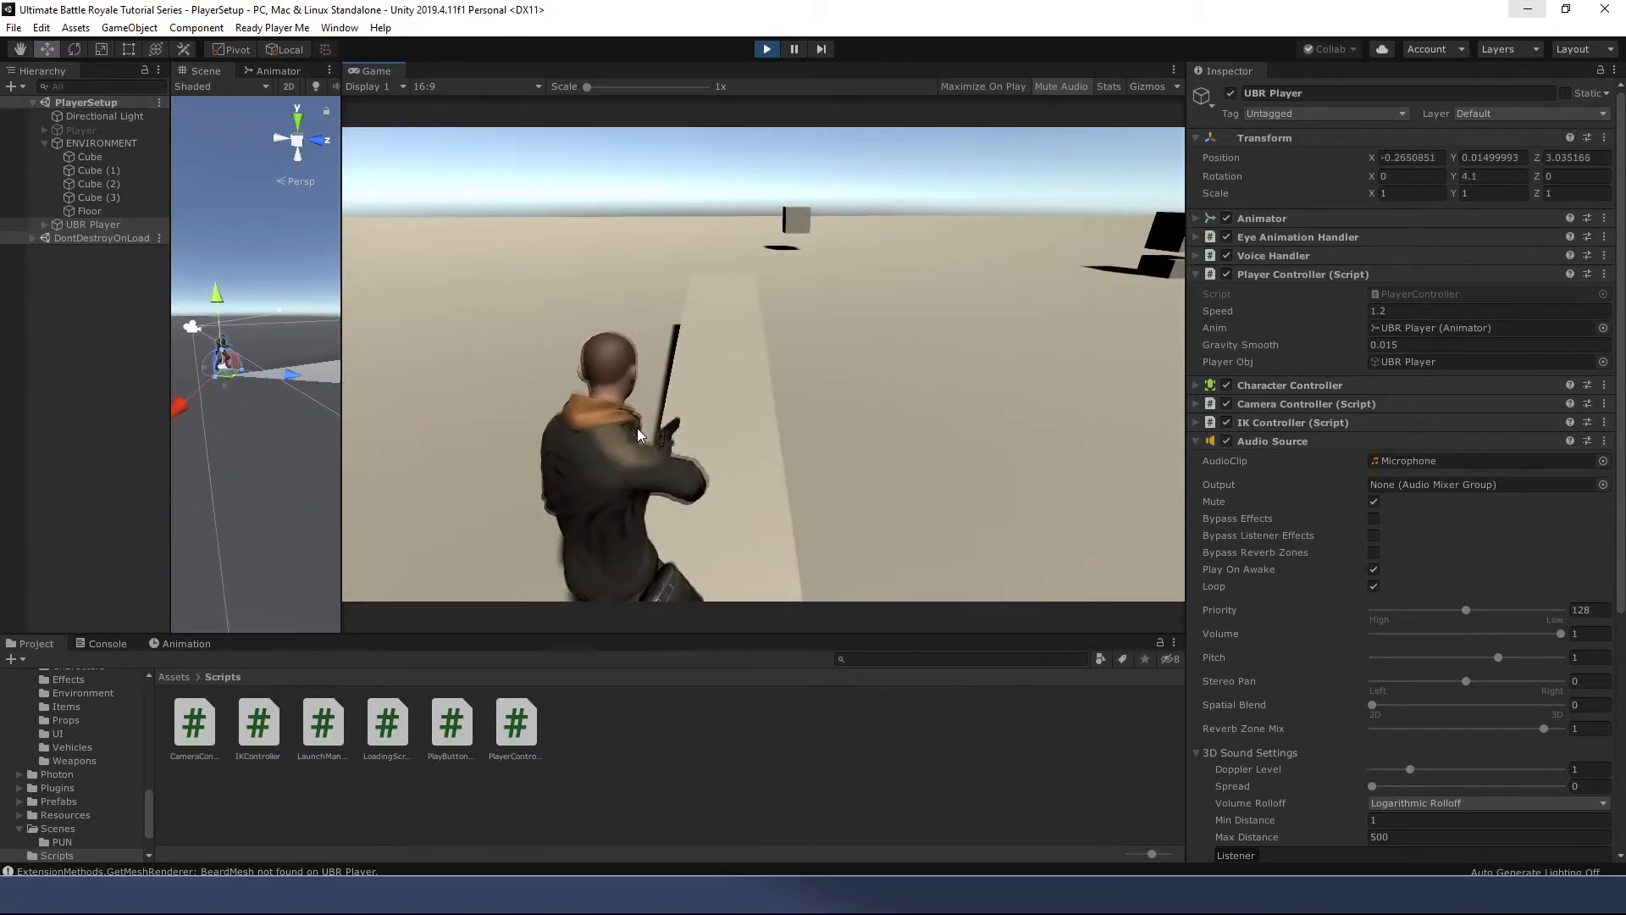
pyautogui.press('w')
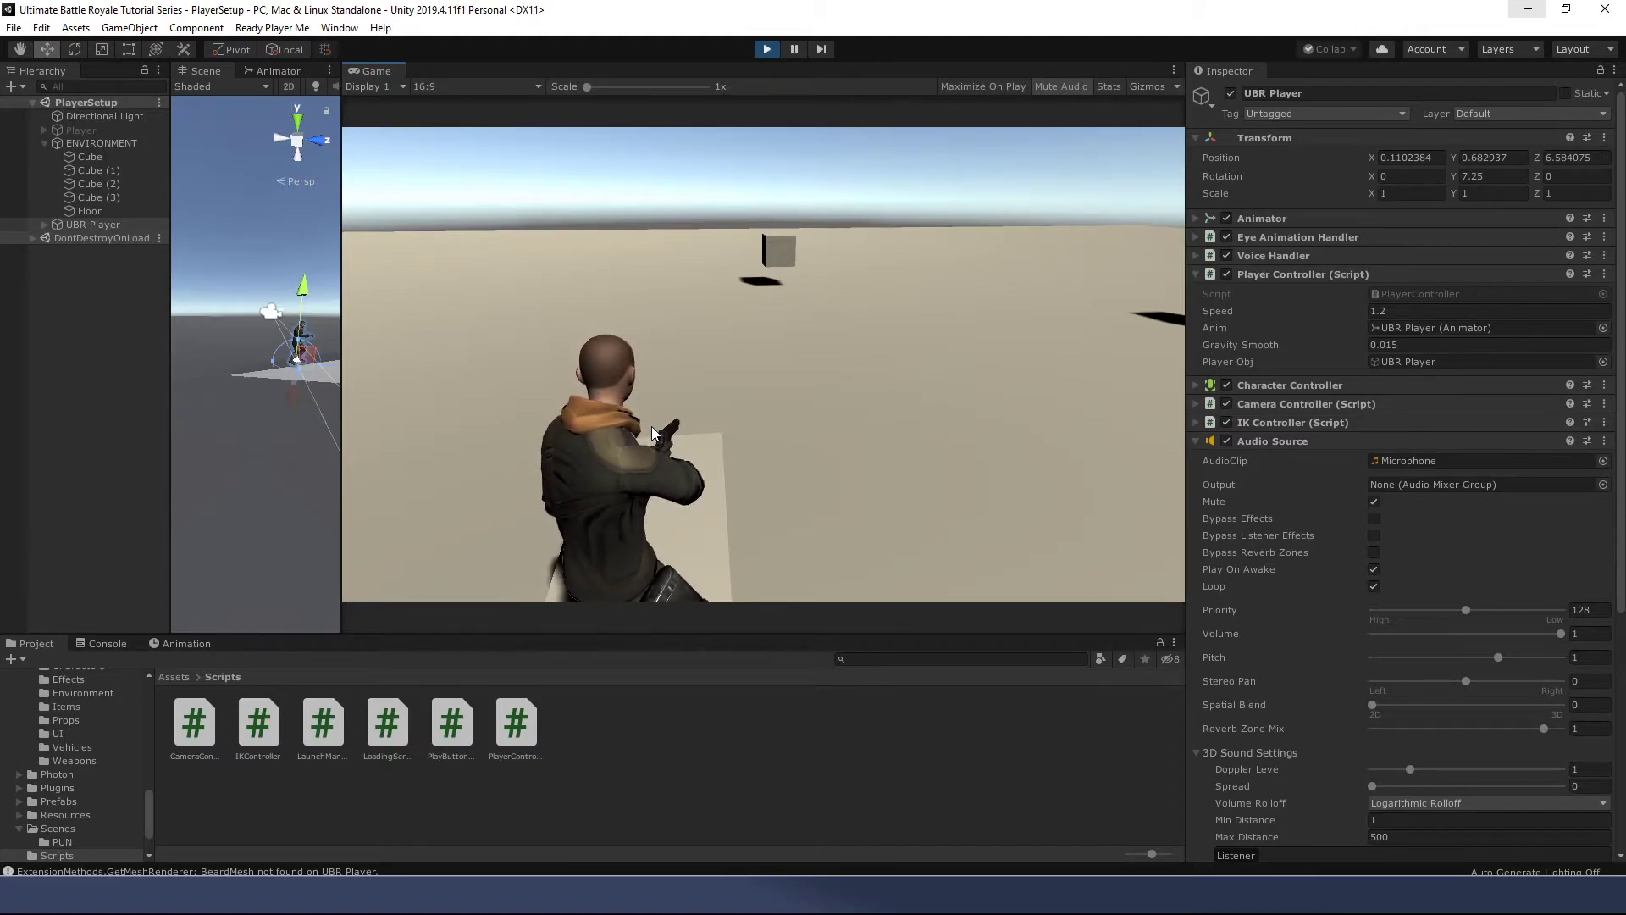
pyautogui.press('w')
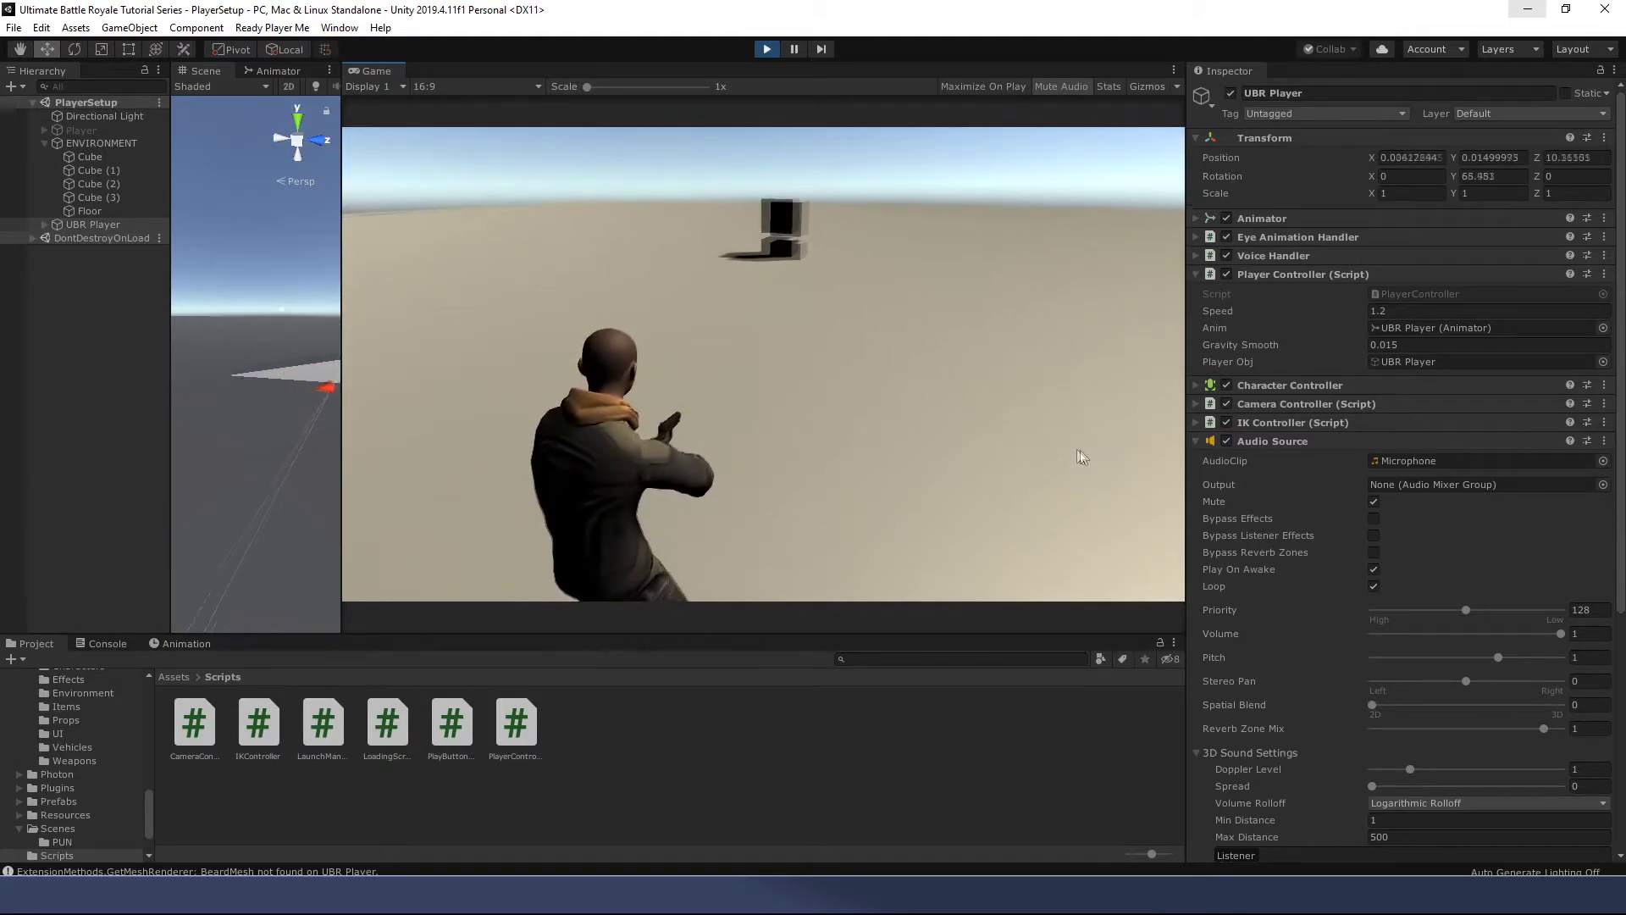
# Step: Continue the gravity play-test by circling UBR Player back to the ramp's foot and walking it repeatedly up the slope and off
pyautogui.press('w')
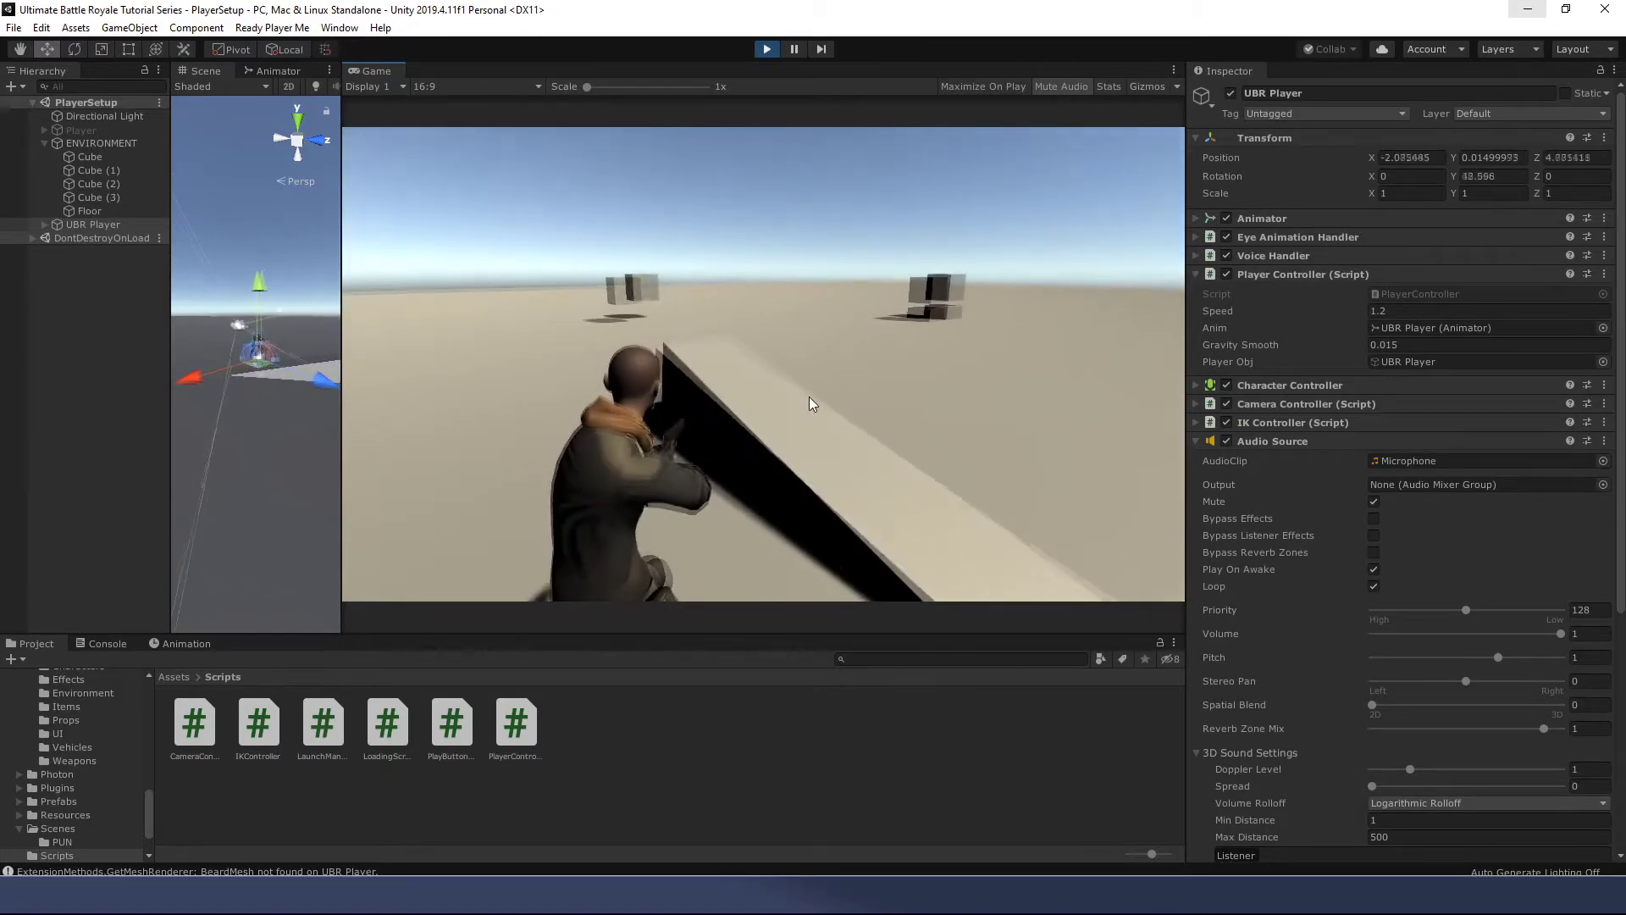
pyautogui.press('w')
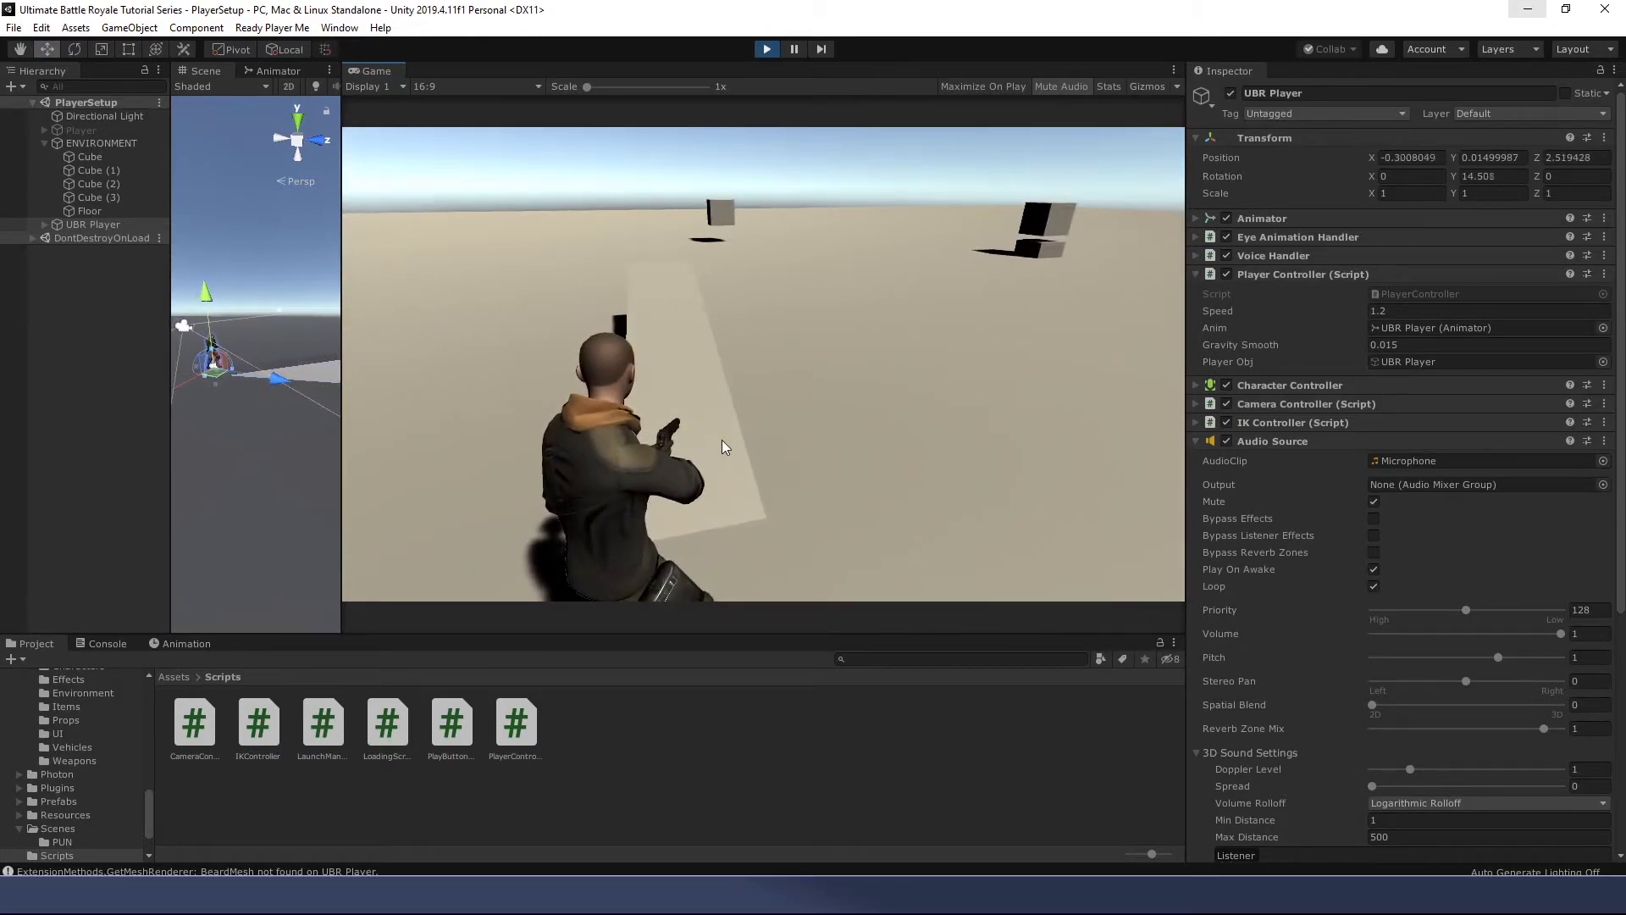
pyautogui.press('w')
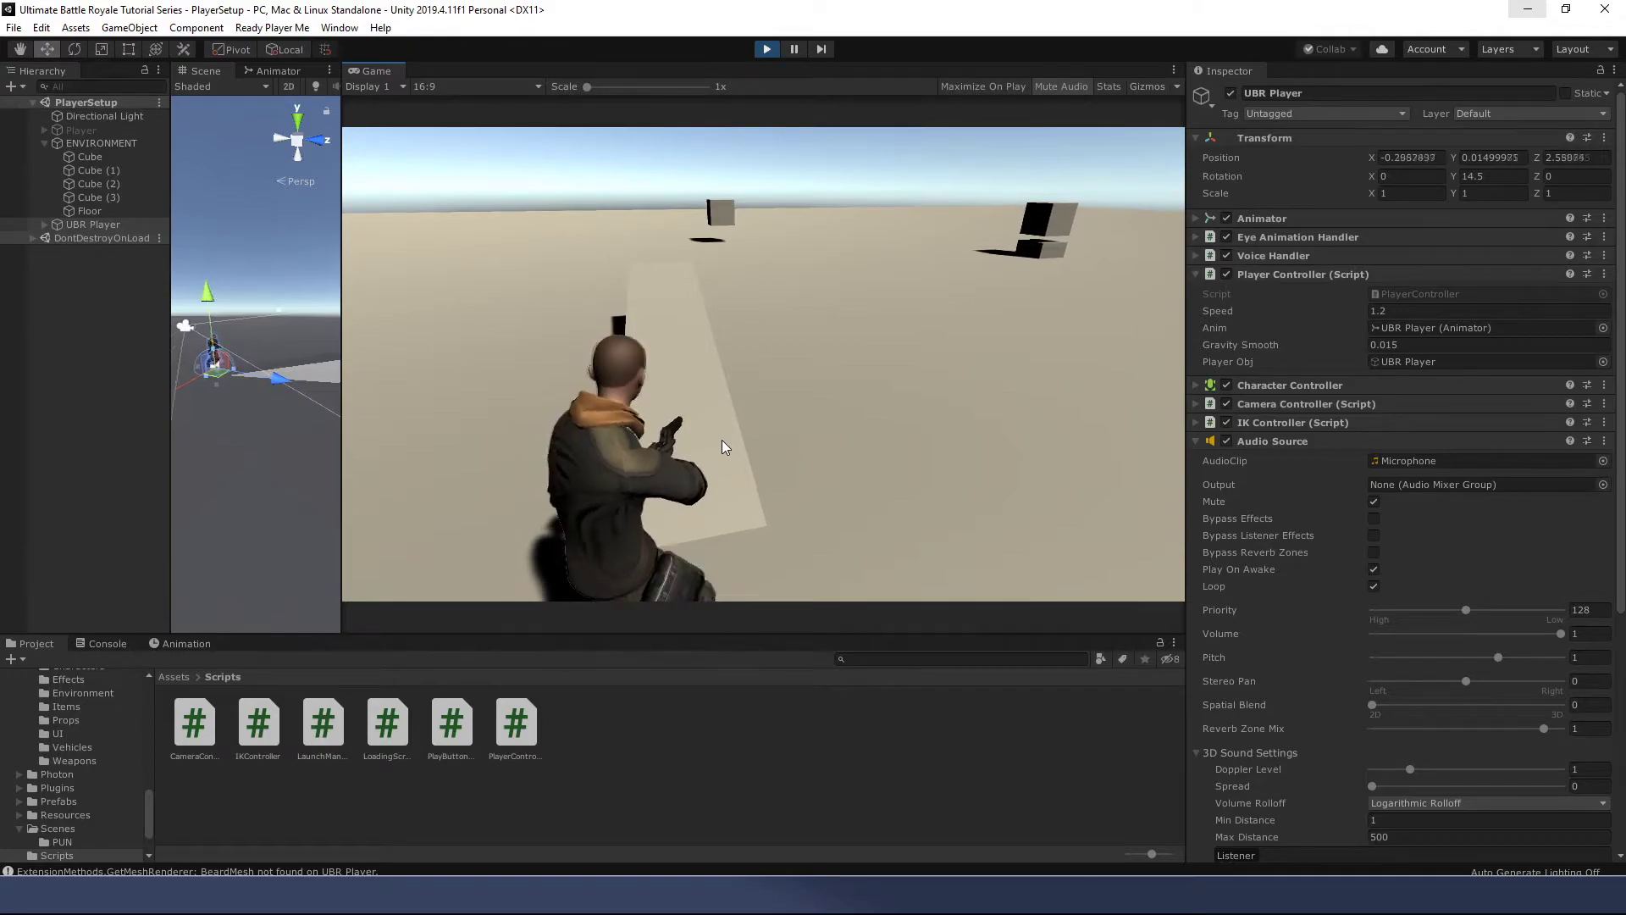
pyautogui.press('w')
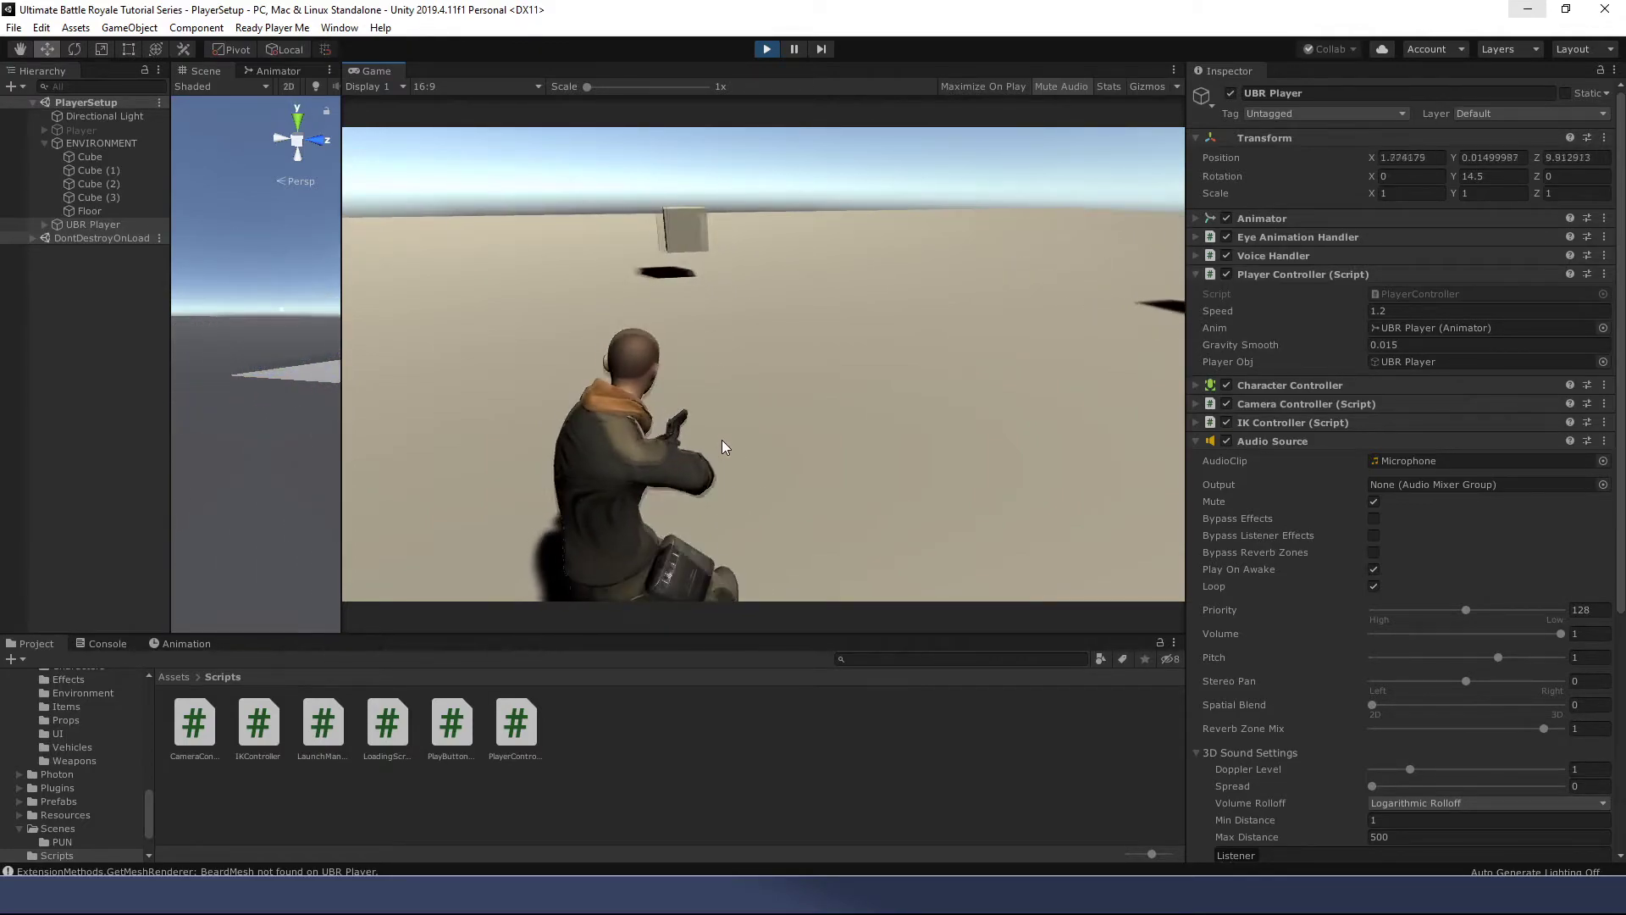
pyautogui.press('s')
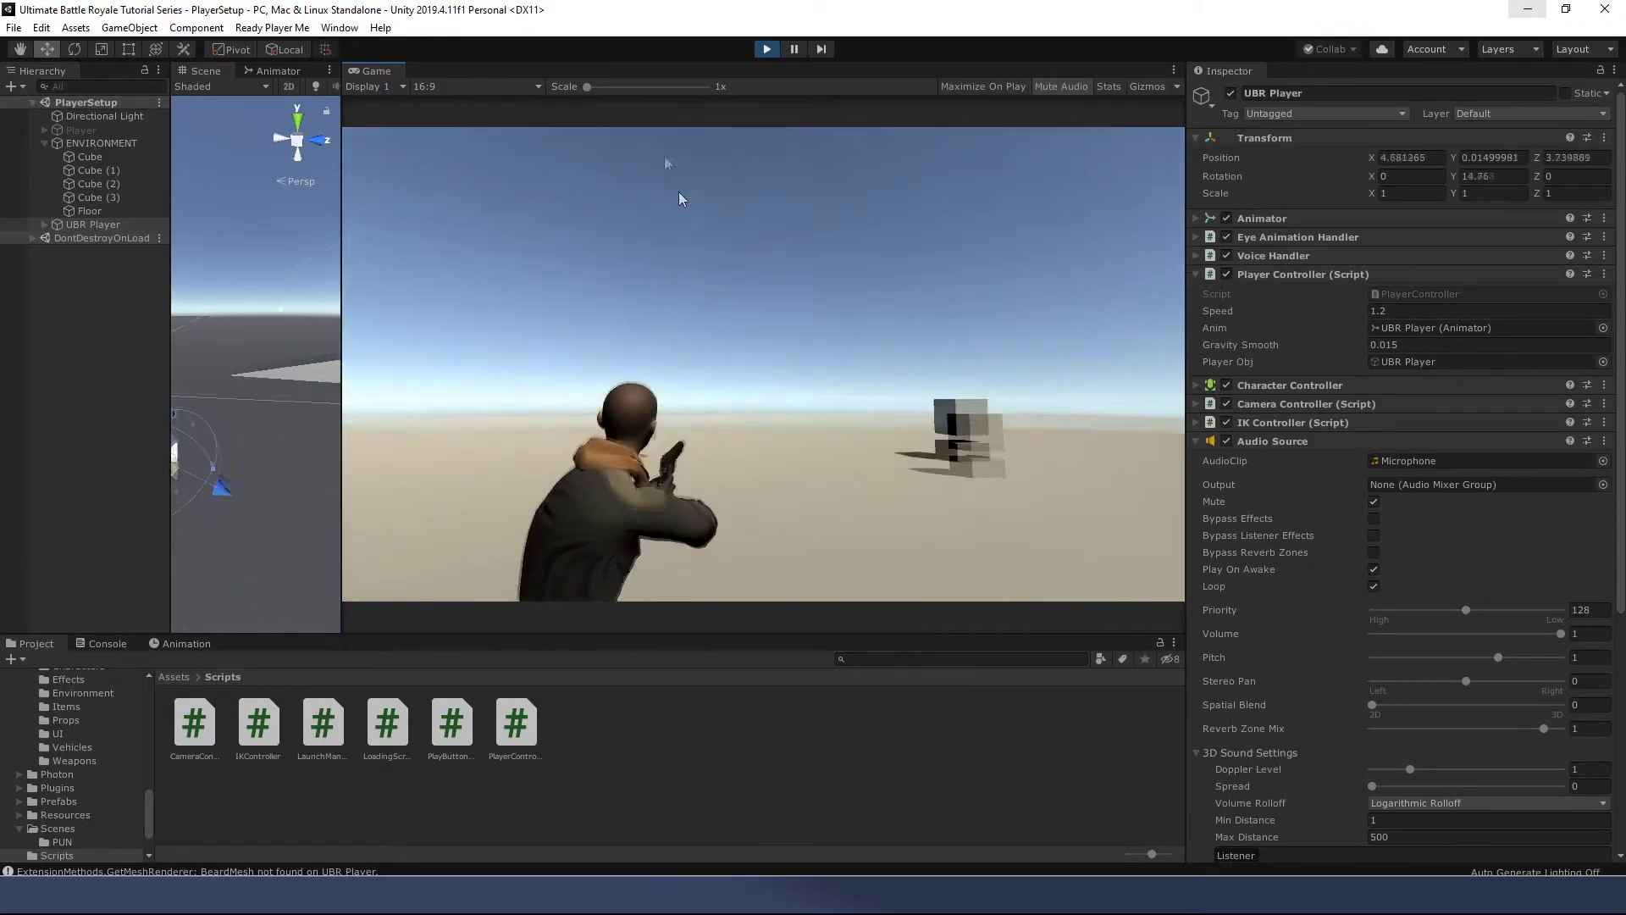
pyautogui.press('a')
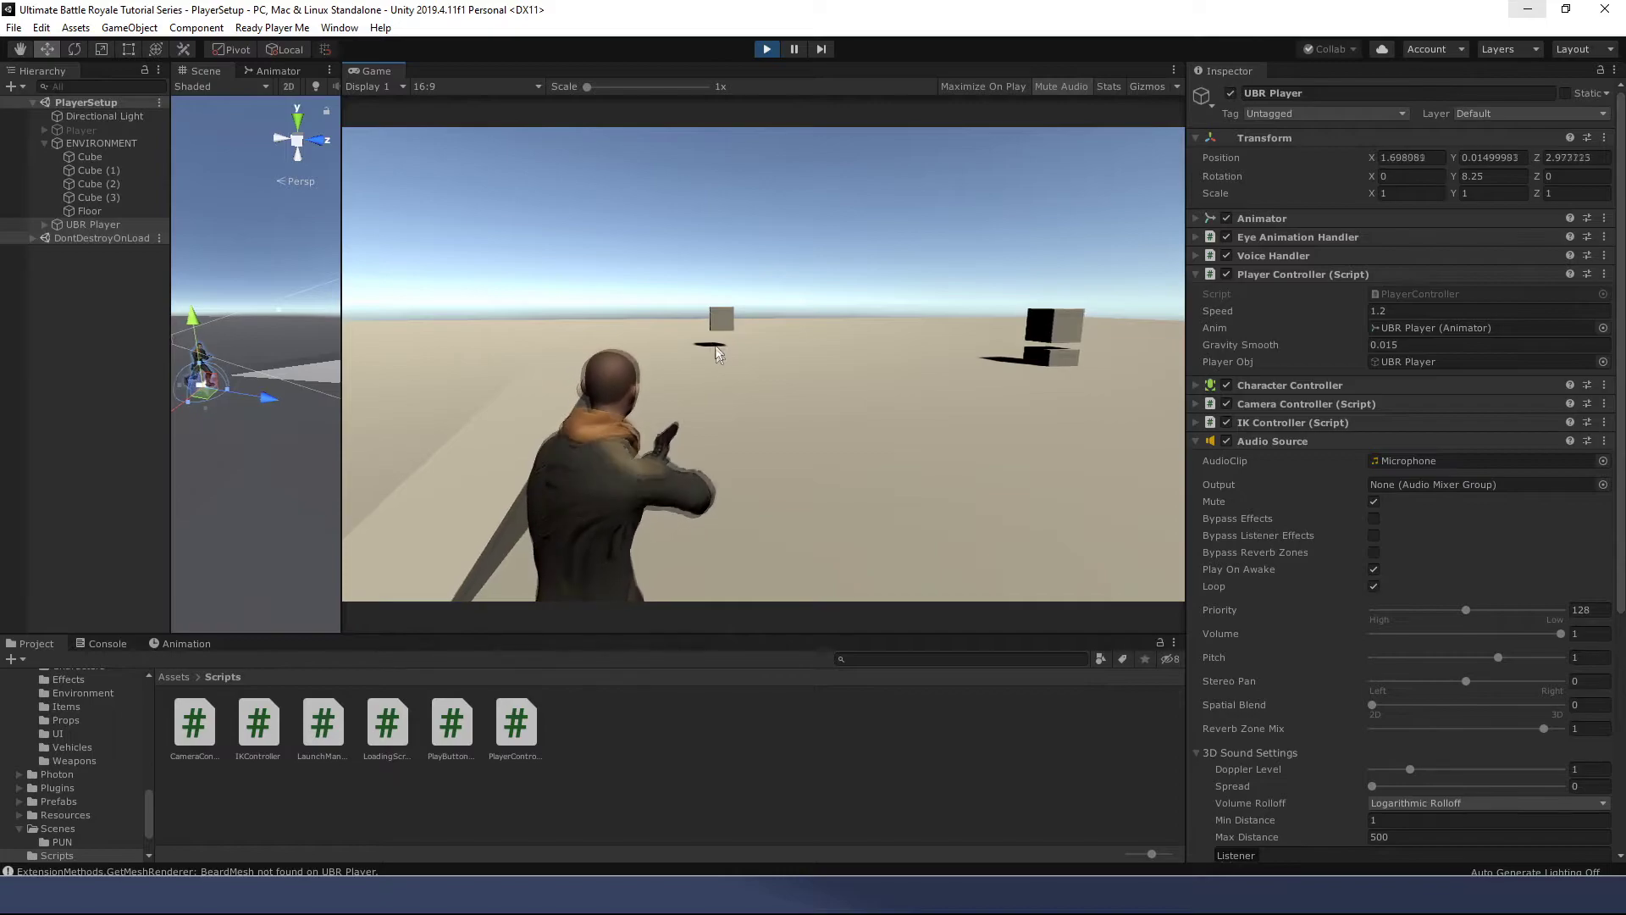
pyautogui.press('s')
pyautogui.press('w')
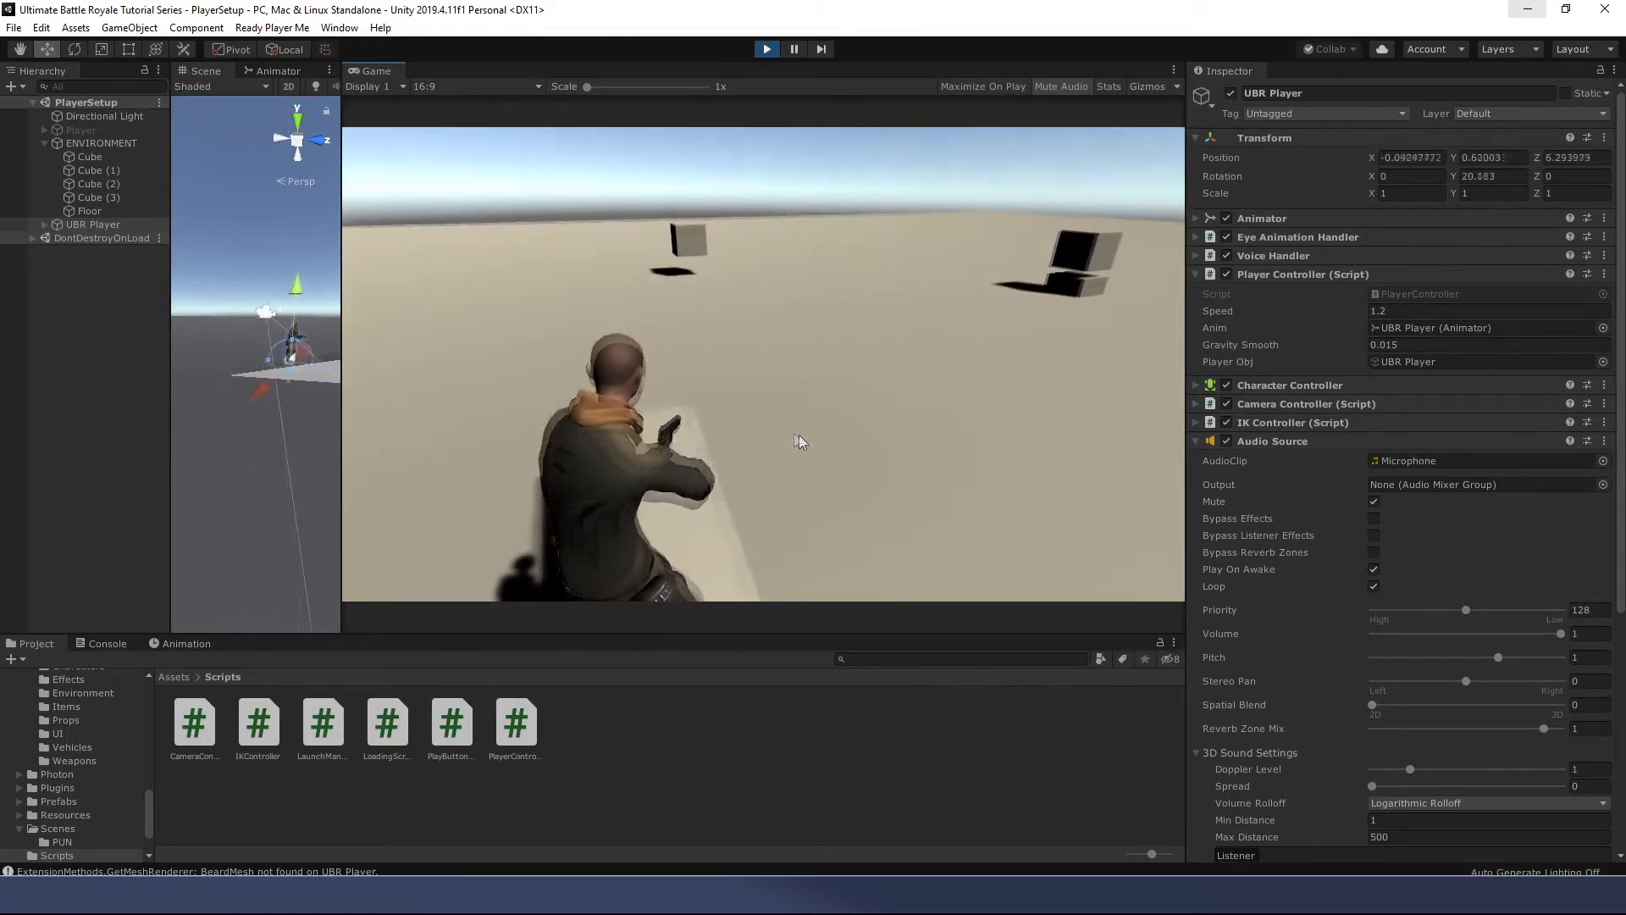
pyautogui.press('s')
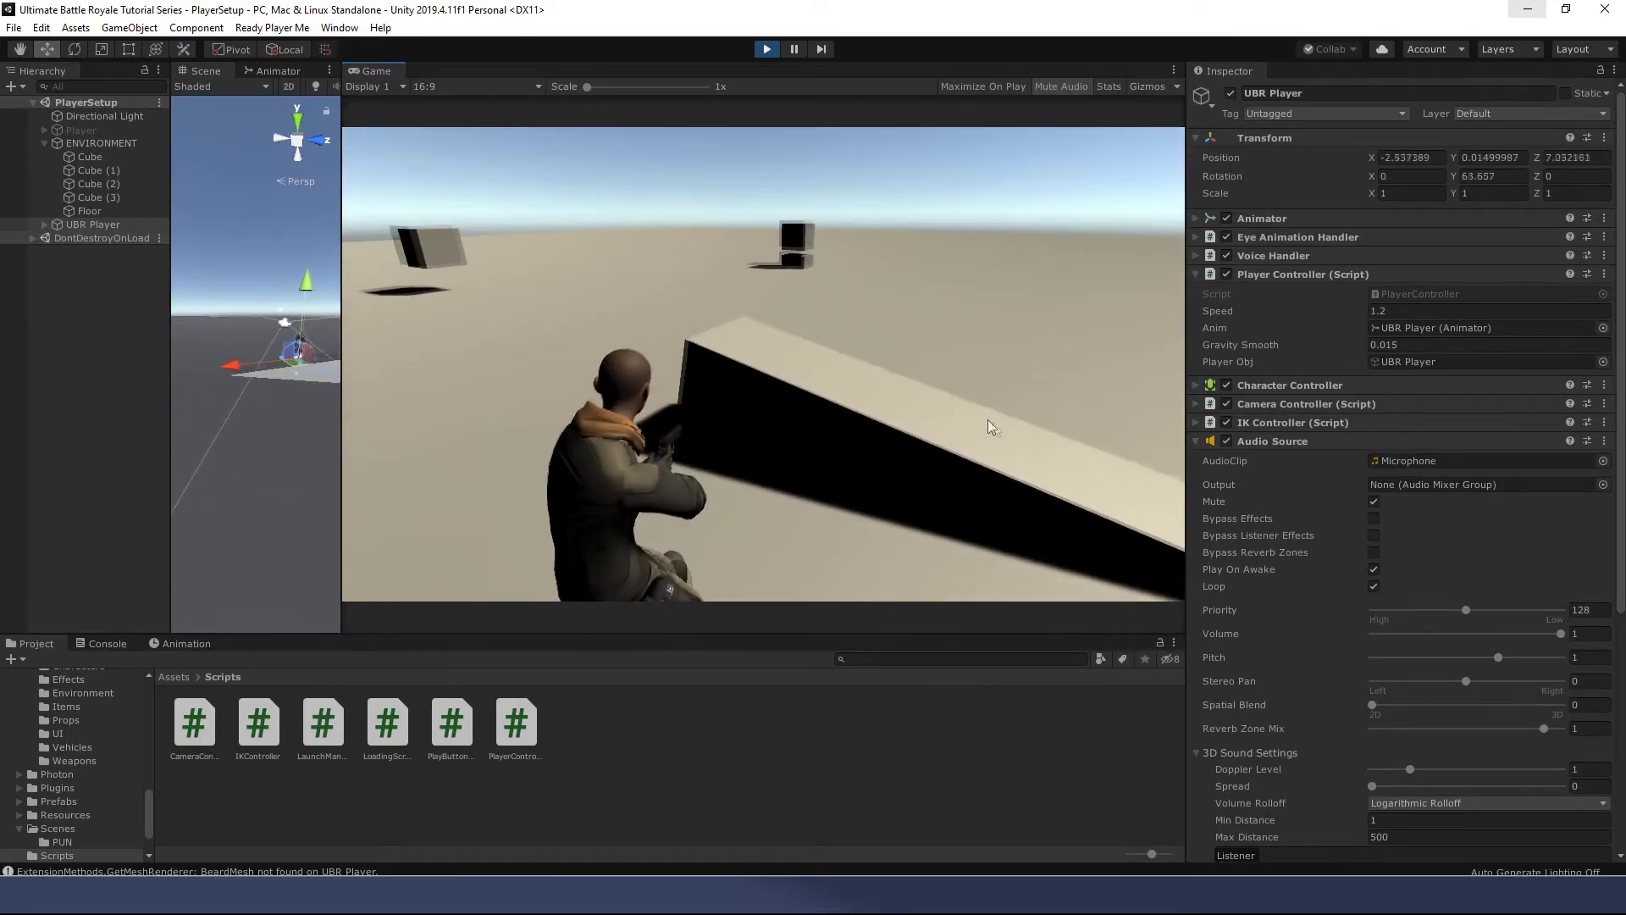
pyautogui.press('w')
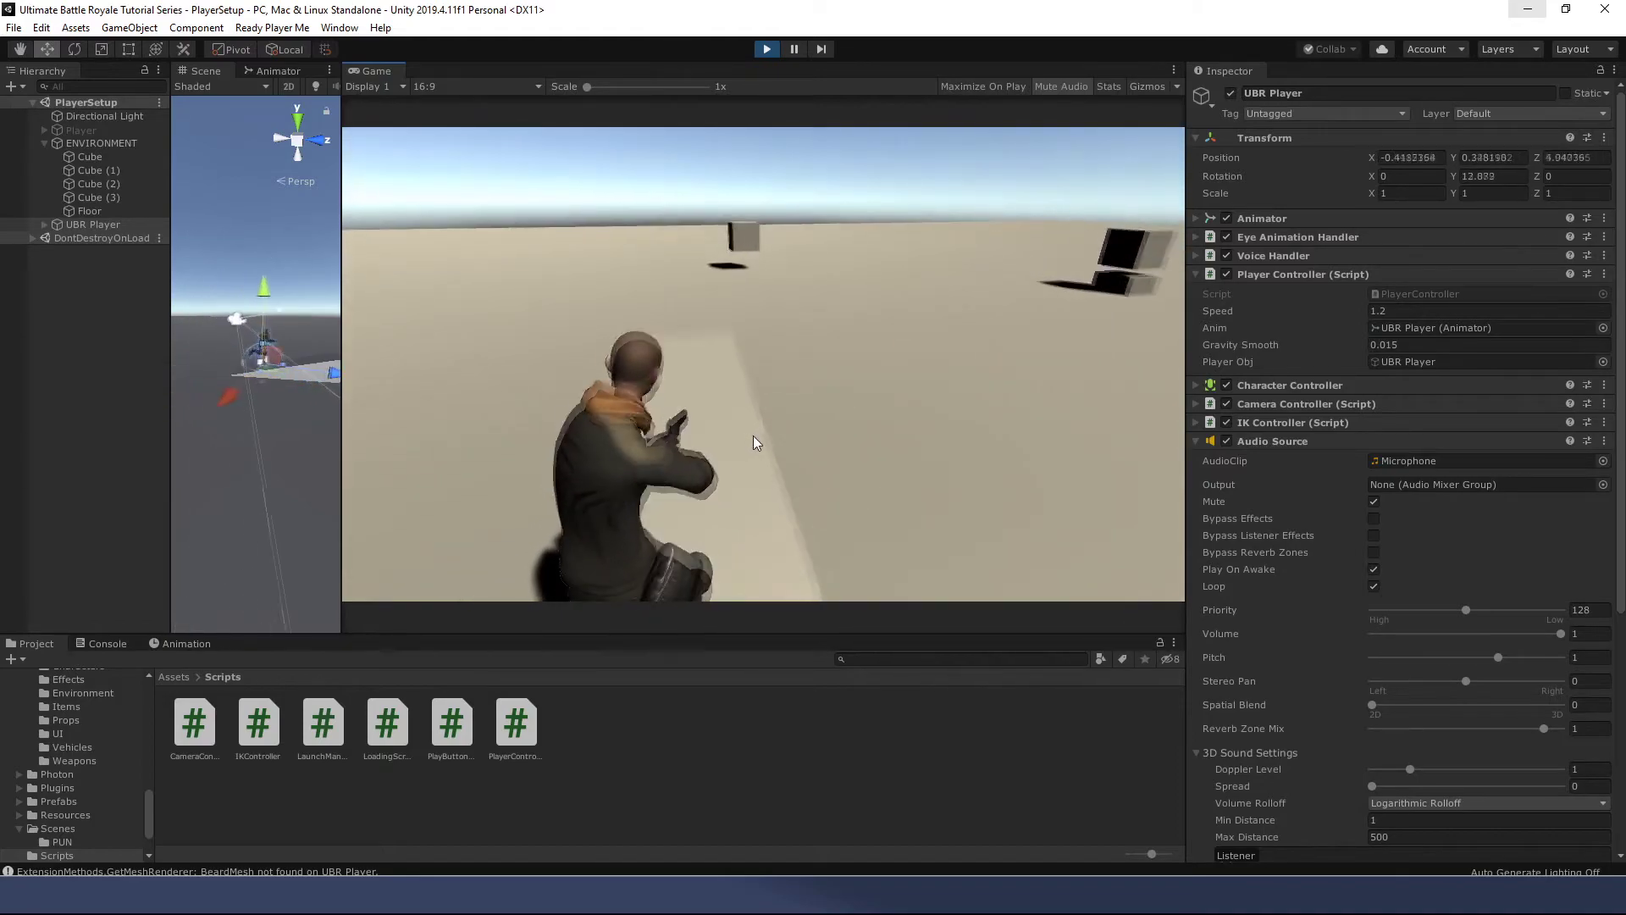
pyautogui.press('a')
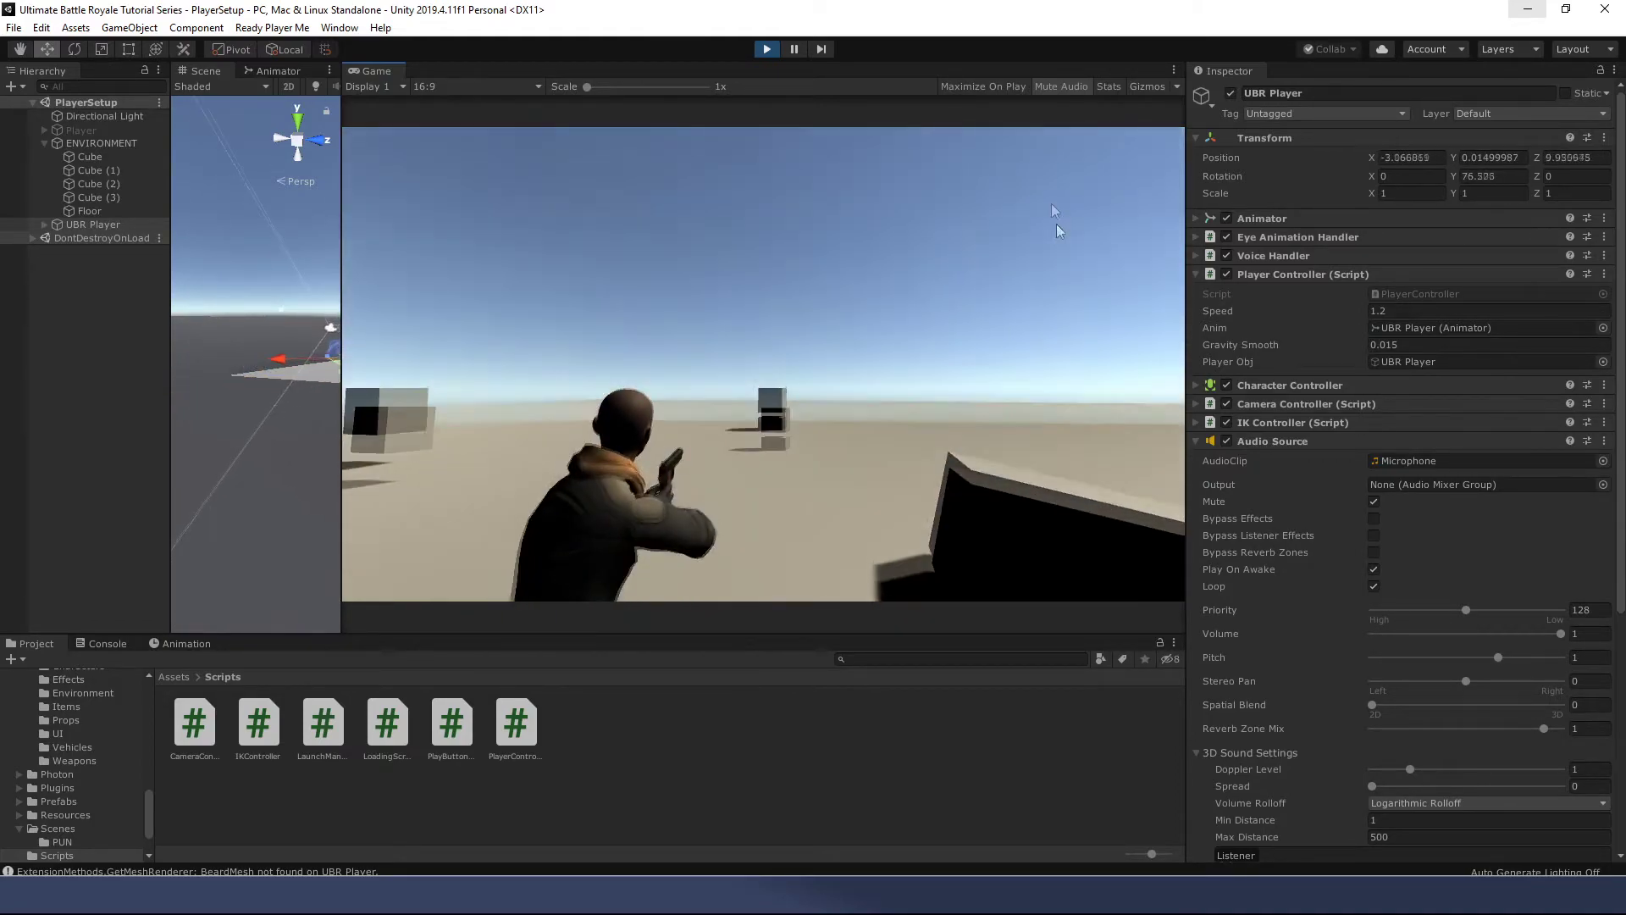
# Step: Test UBR Player's sideways, forward and backward movement on the floor beside the ramp, ending near its foot
pyautogui.press('d')
pyautogui.press('s')
pyautogui.press('d')
pyautogui.press('w')
pyautogui.press('s')
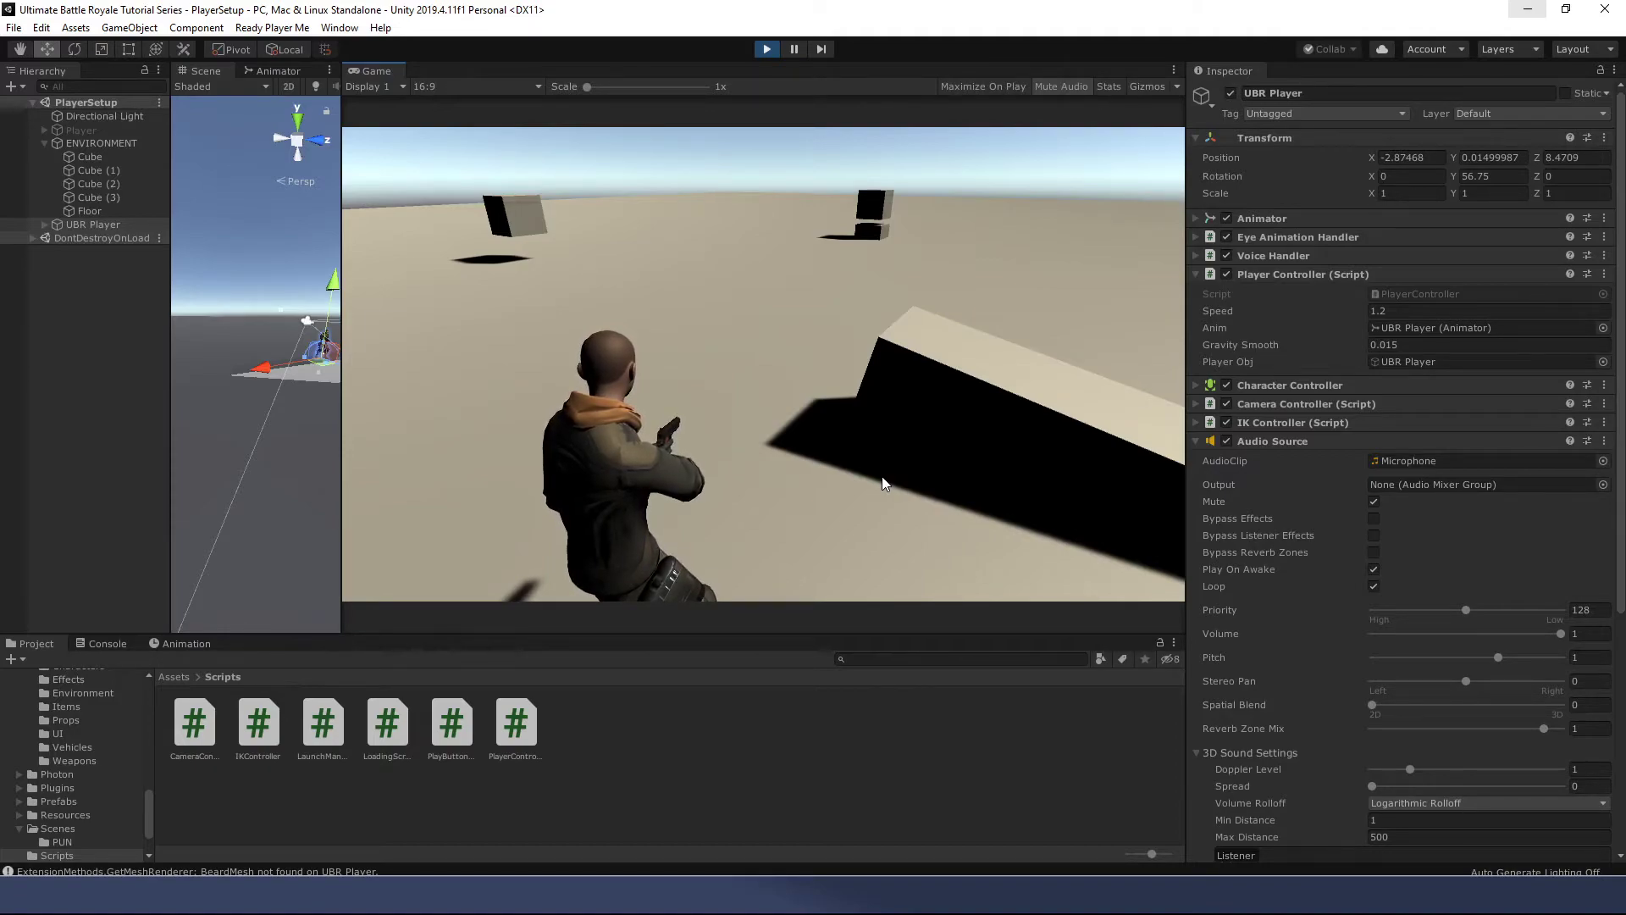
pyautogui.press('s')
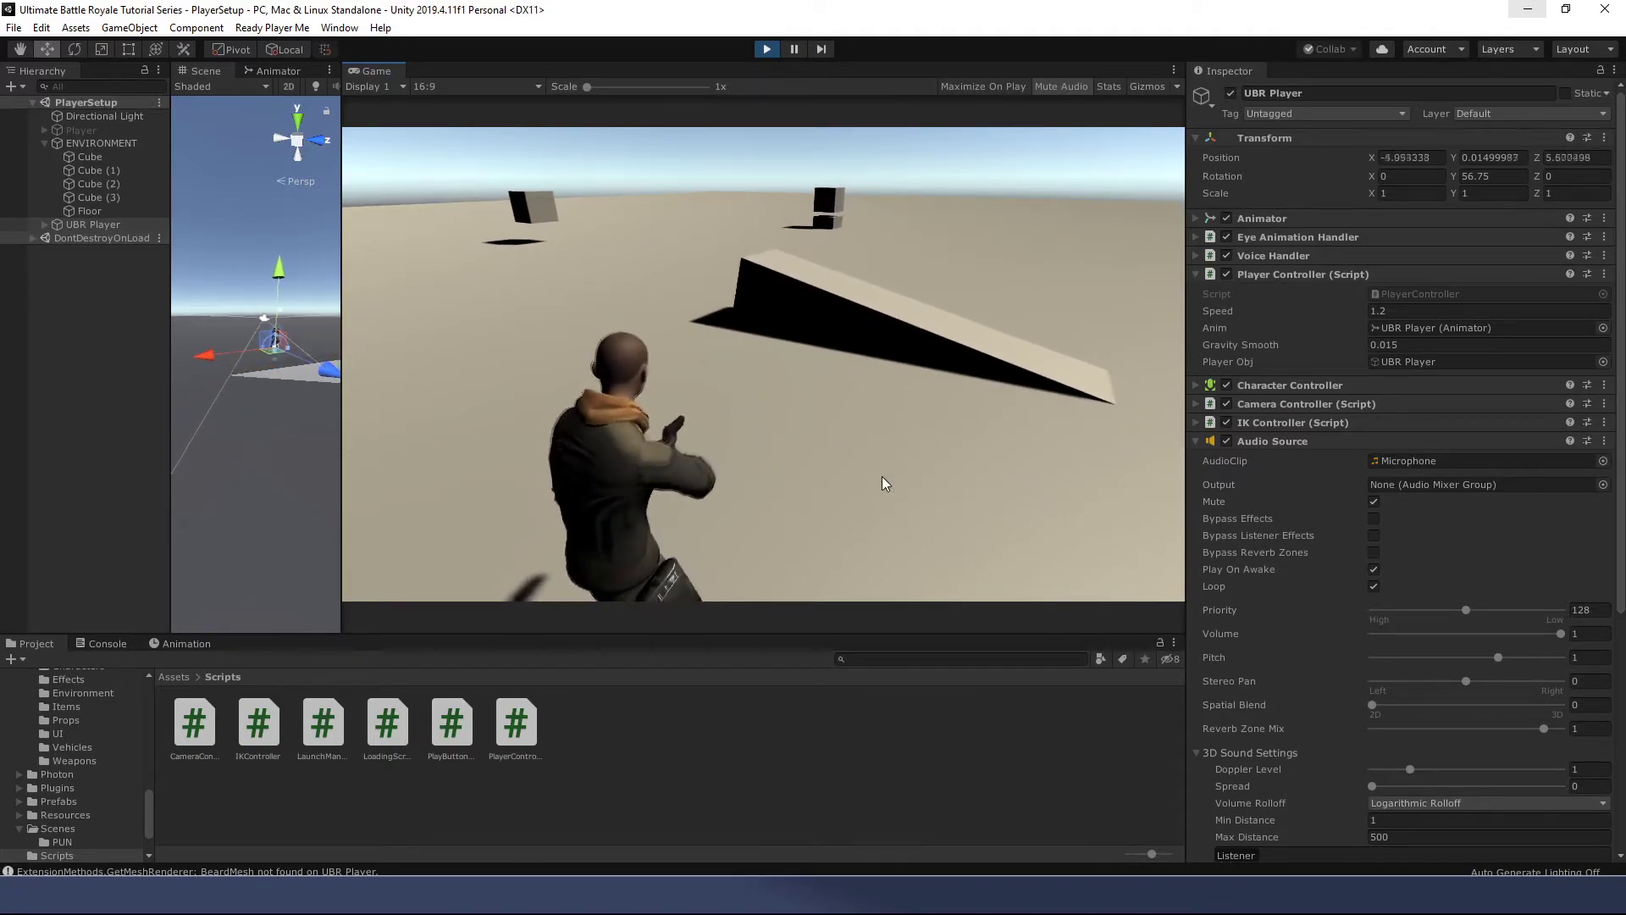
pyautogui.press('w')
pyautogui.press('w')
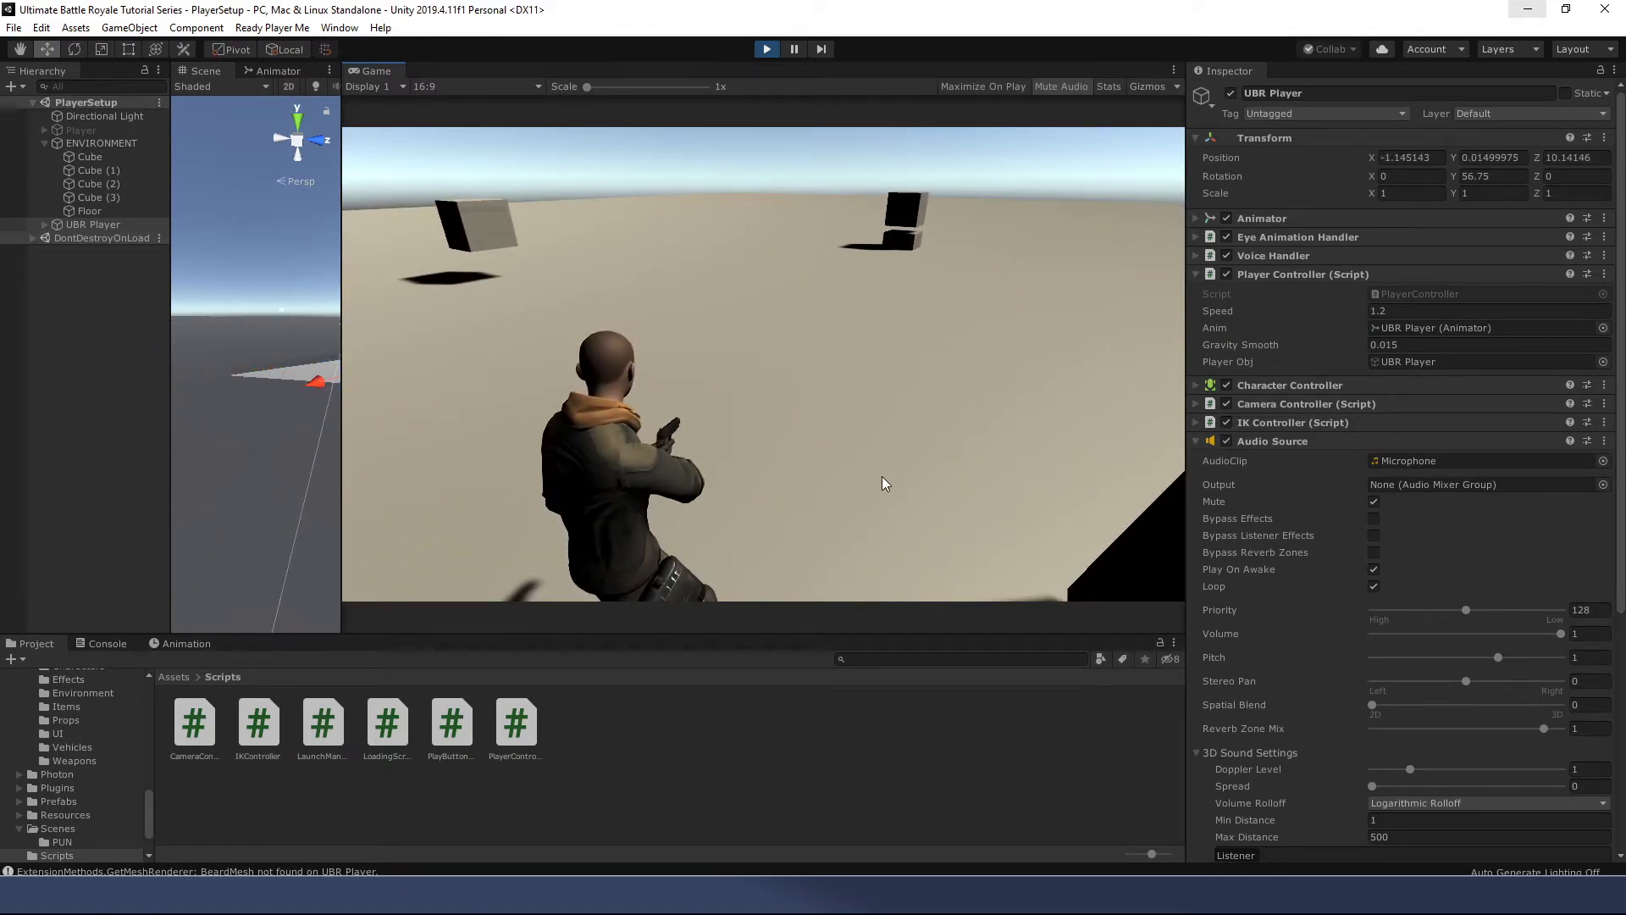
pyautogui.press('s')
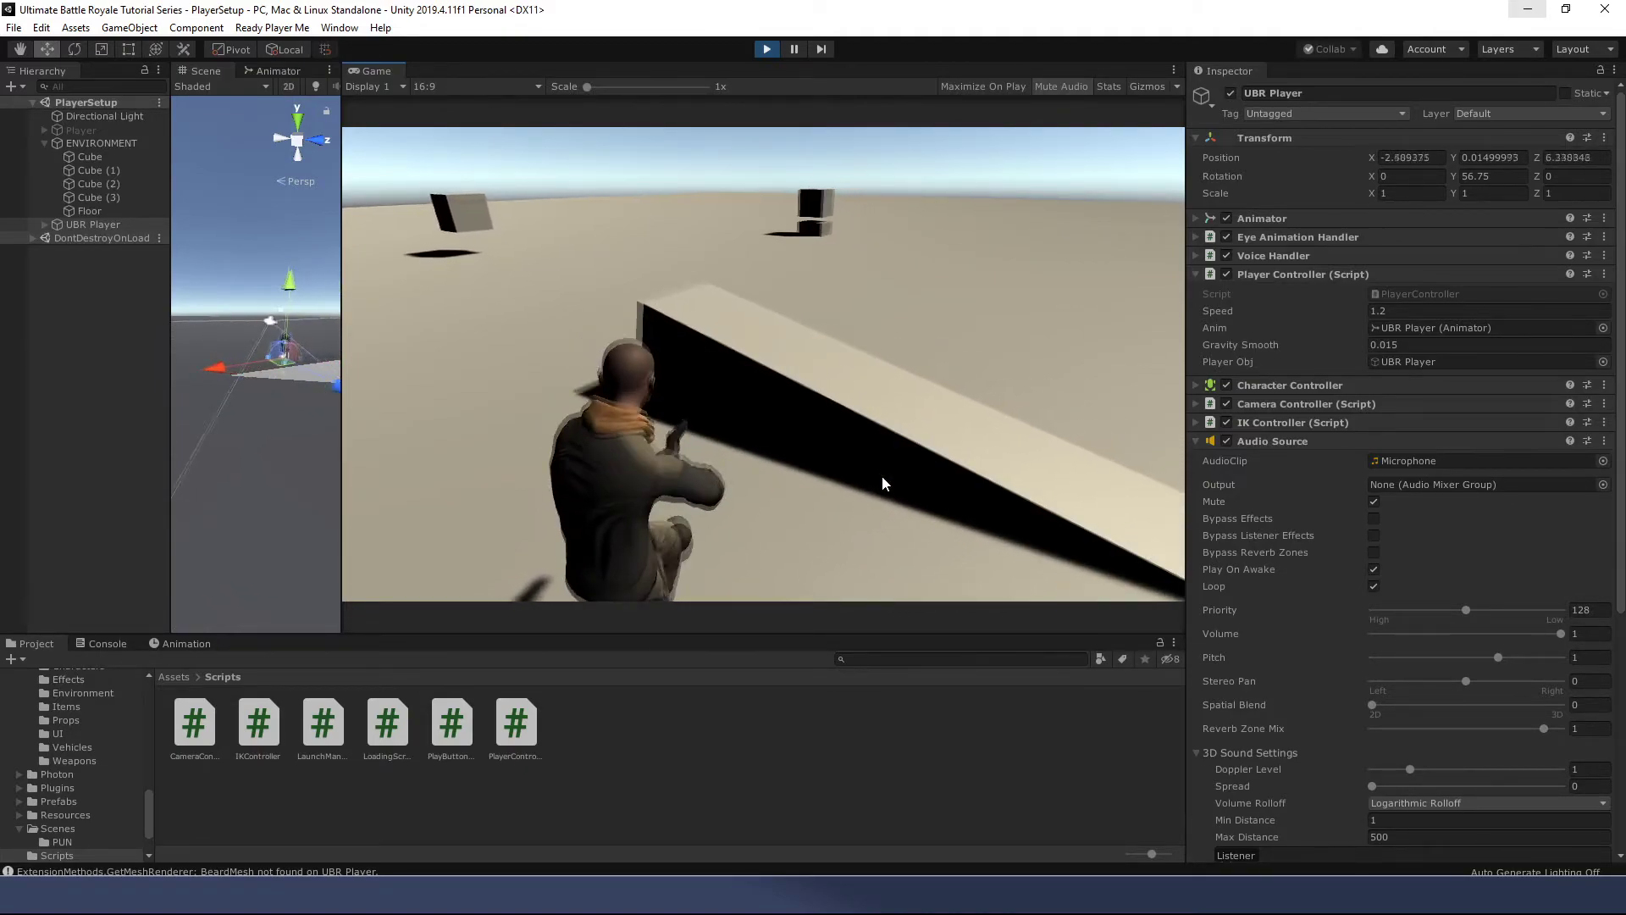
pyautogui.press('s')
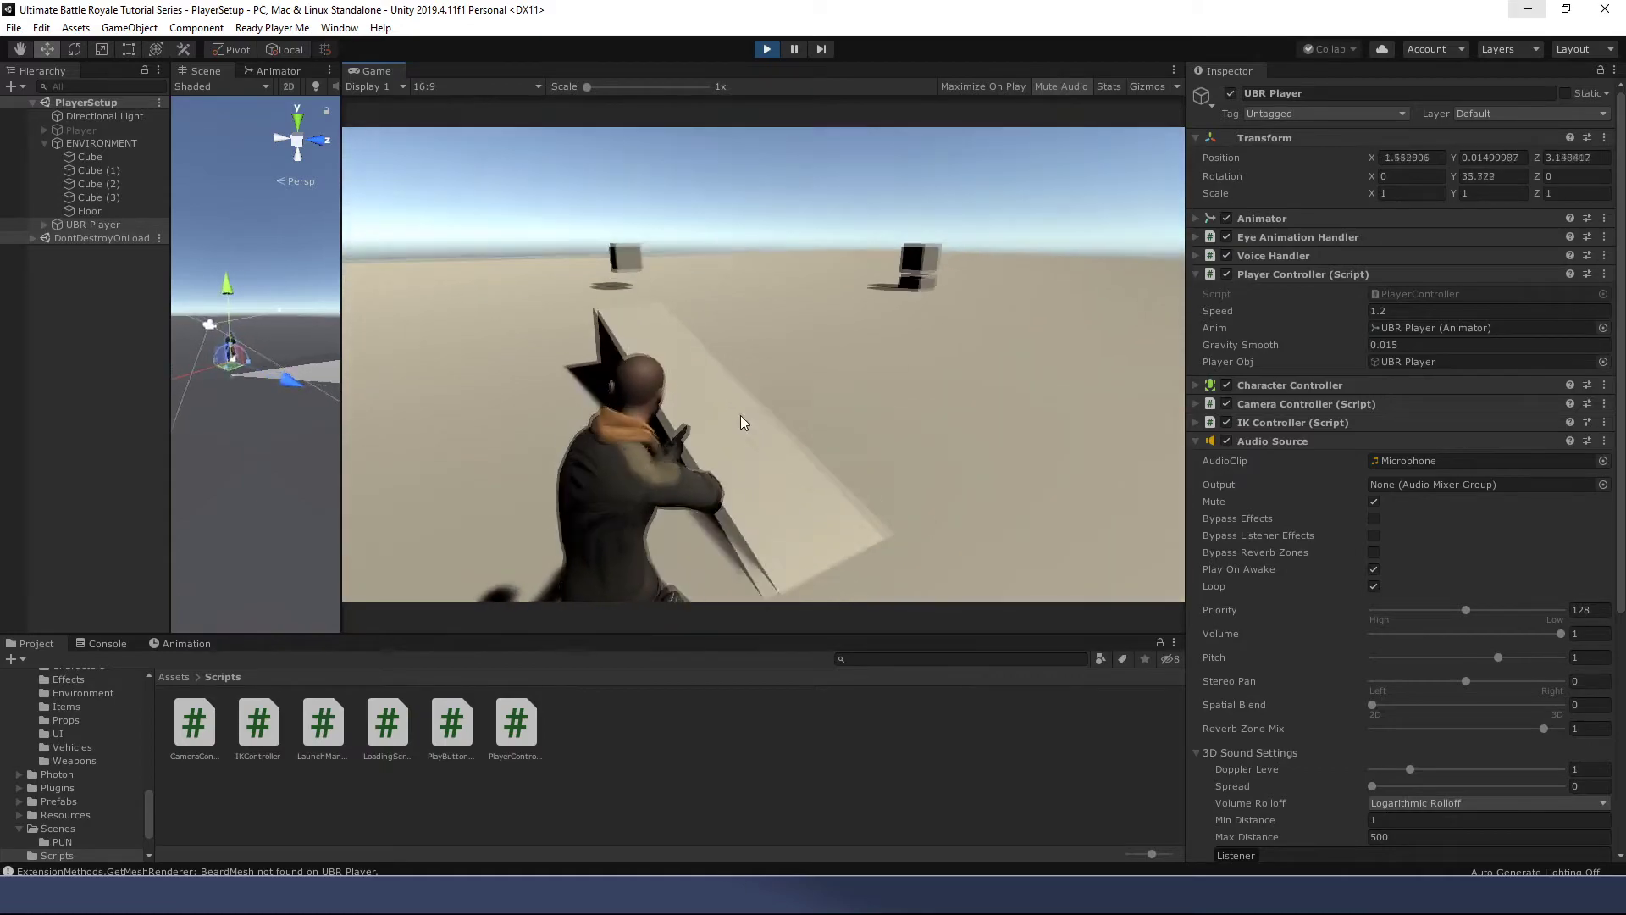
# Step: Walk UBR Player up the ramp and off its high end several more times, returning to the foot between runs
pyautogui.press('w')
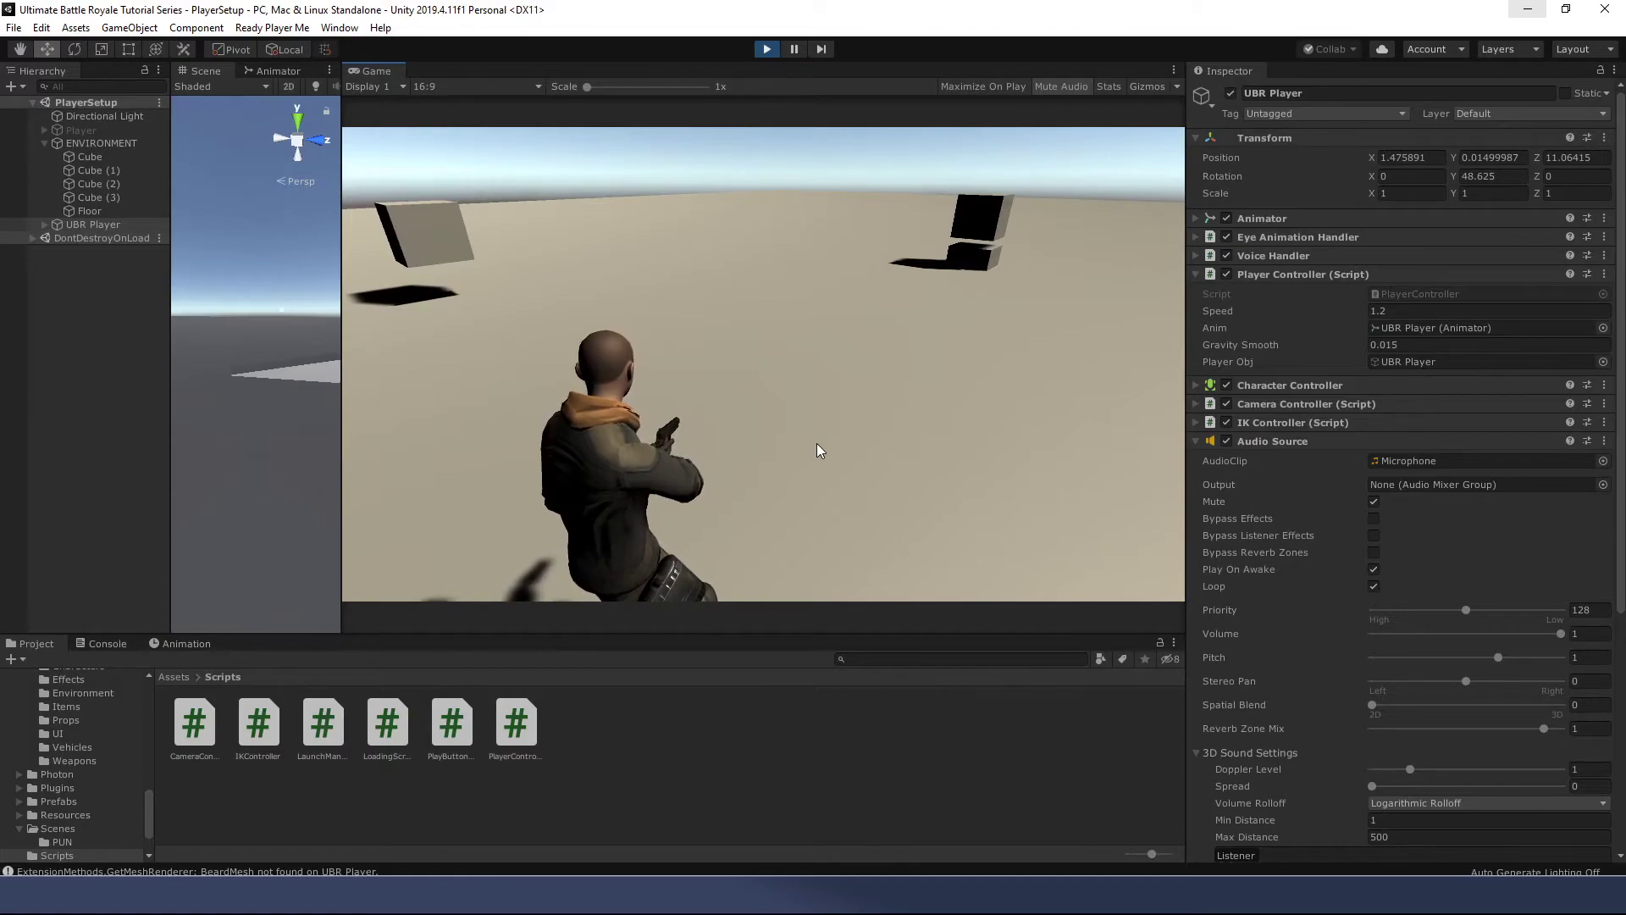
pyautogui.press('s')
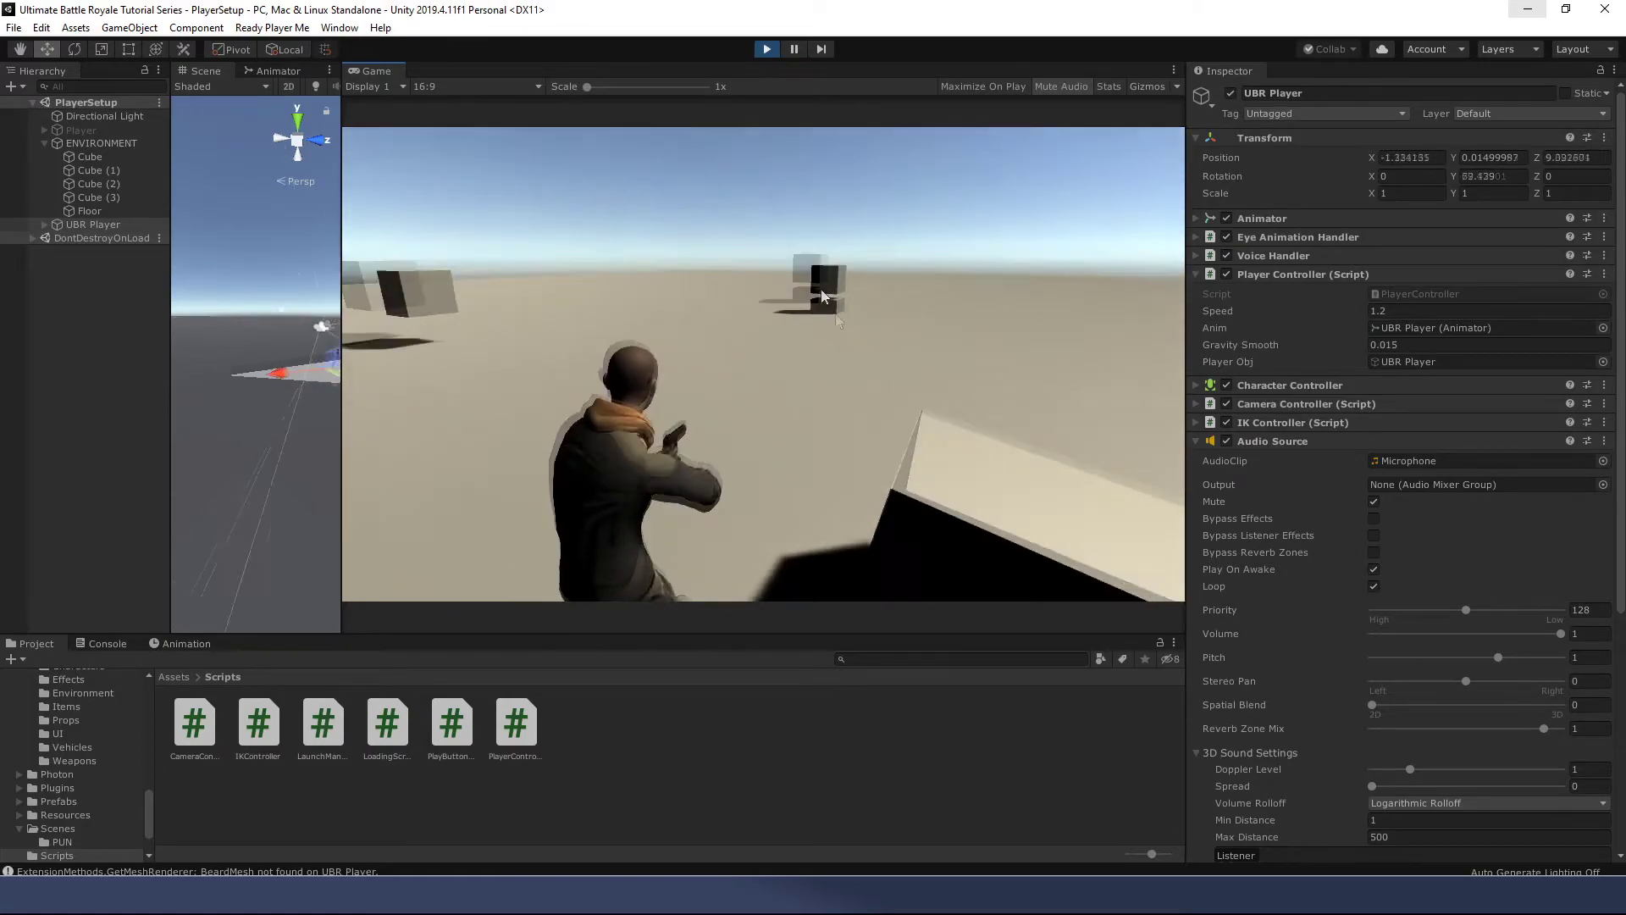
pyautogui.press('s')
pyautogui.press('w')
pyautogui.press('s')
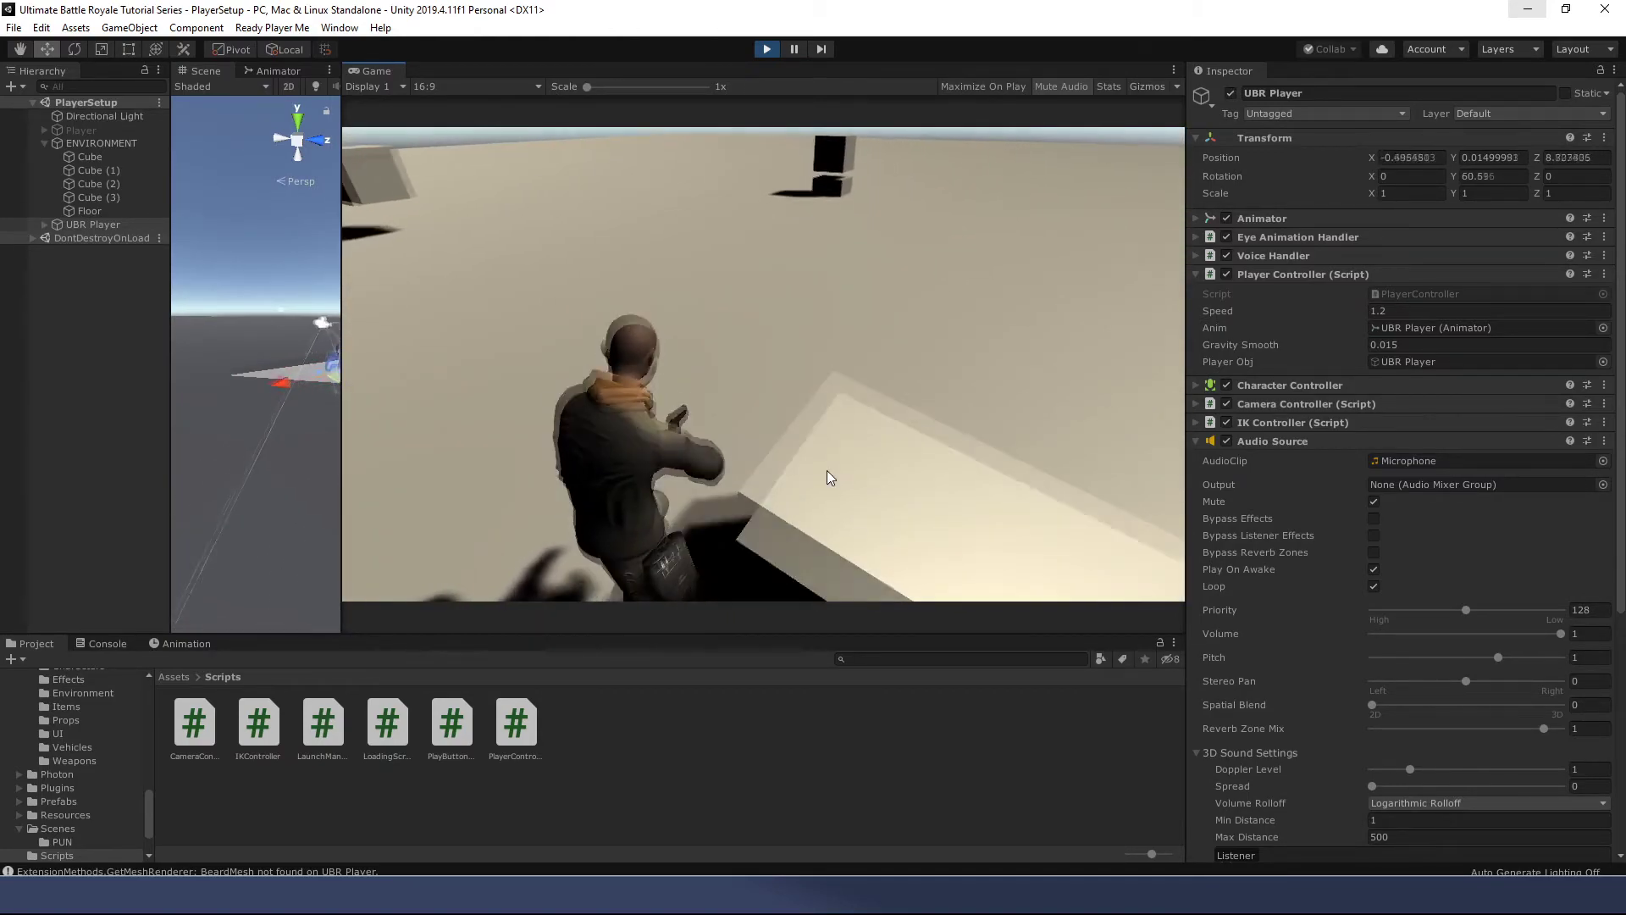
pyautogui.press('s')
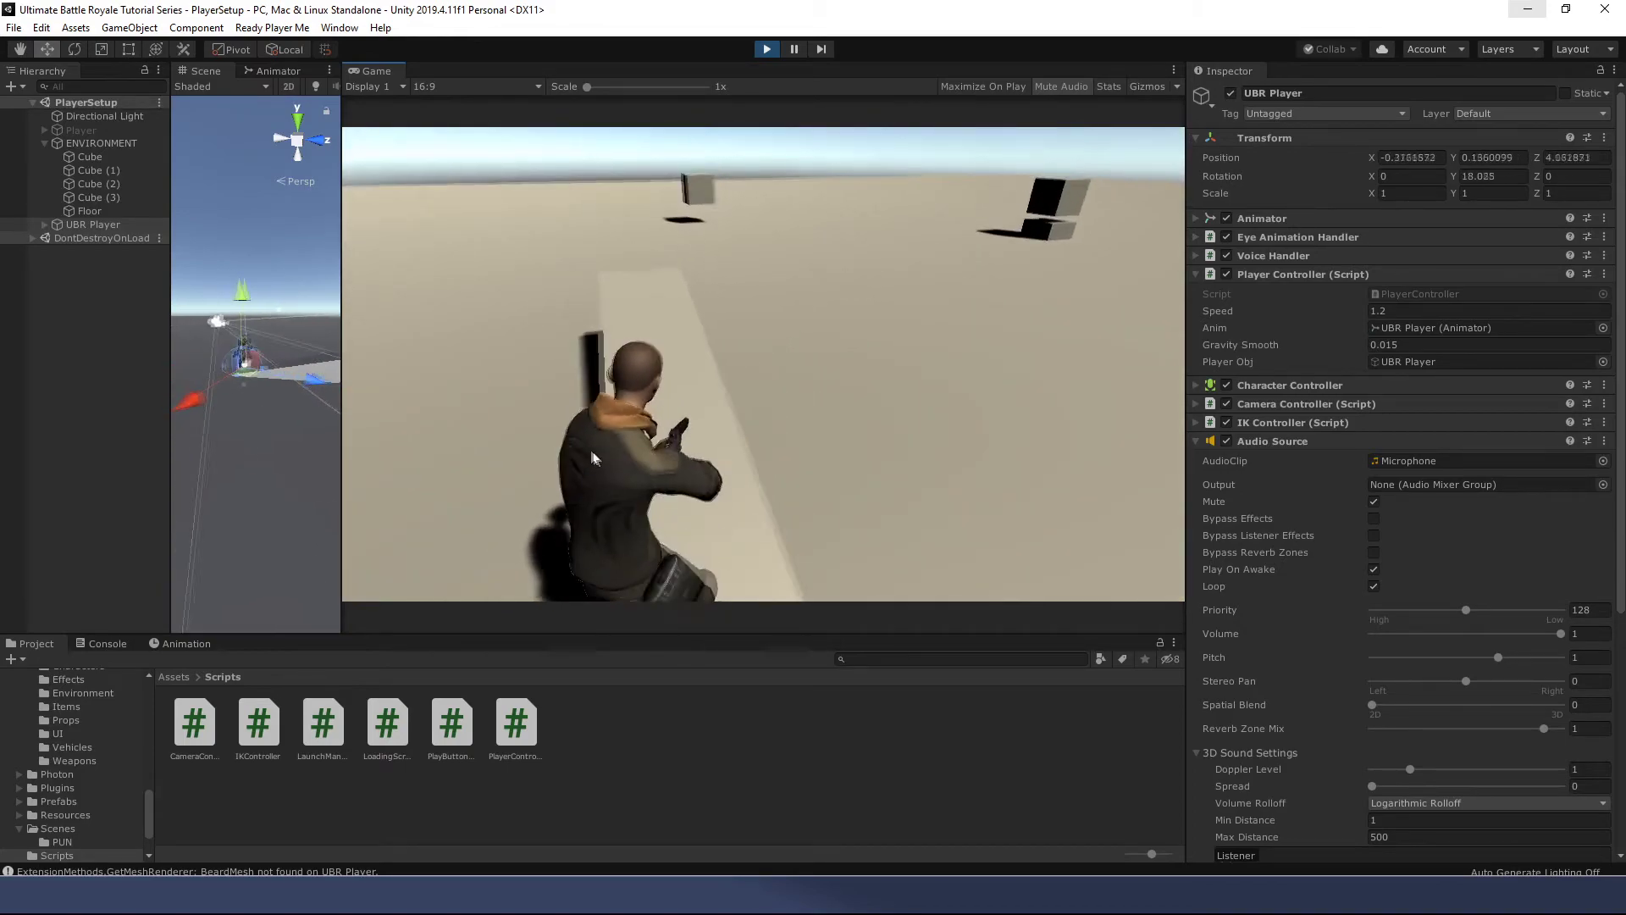
pyautogui.press('w')
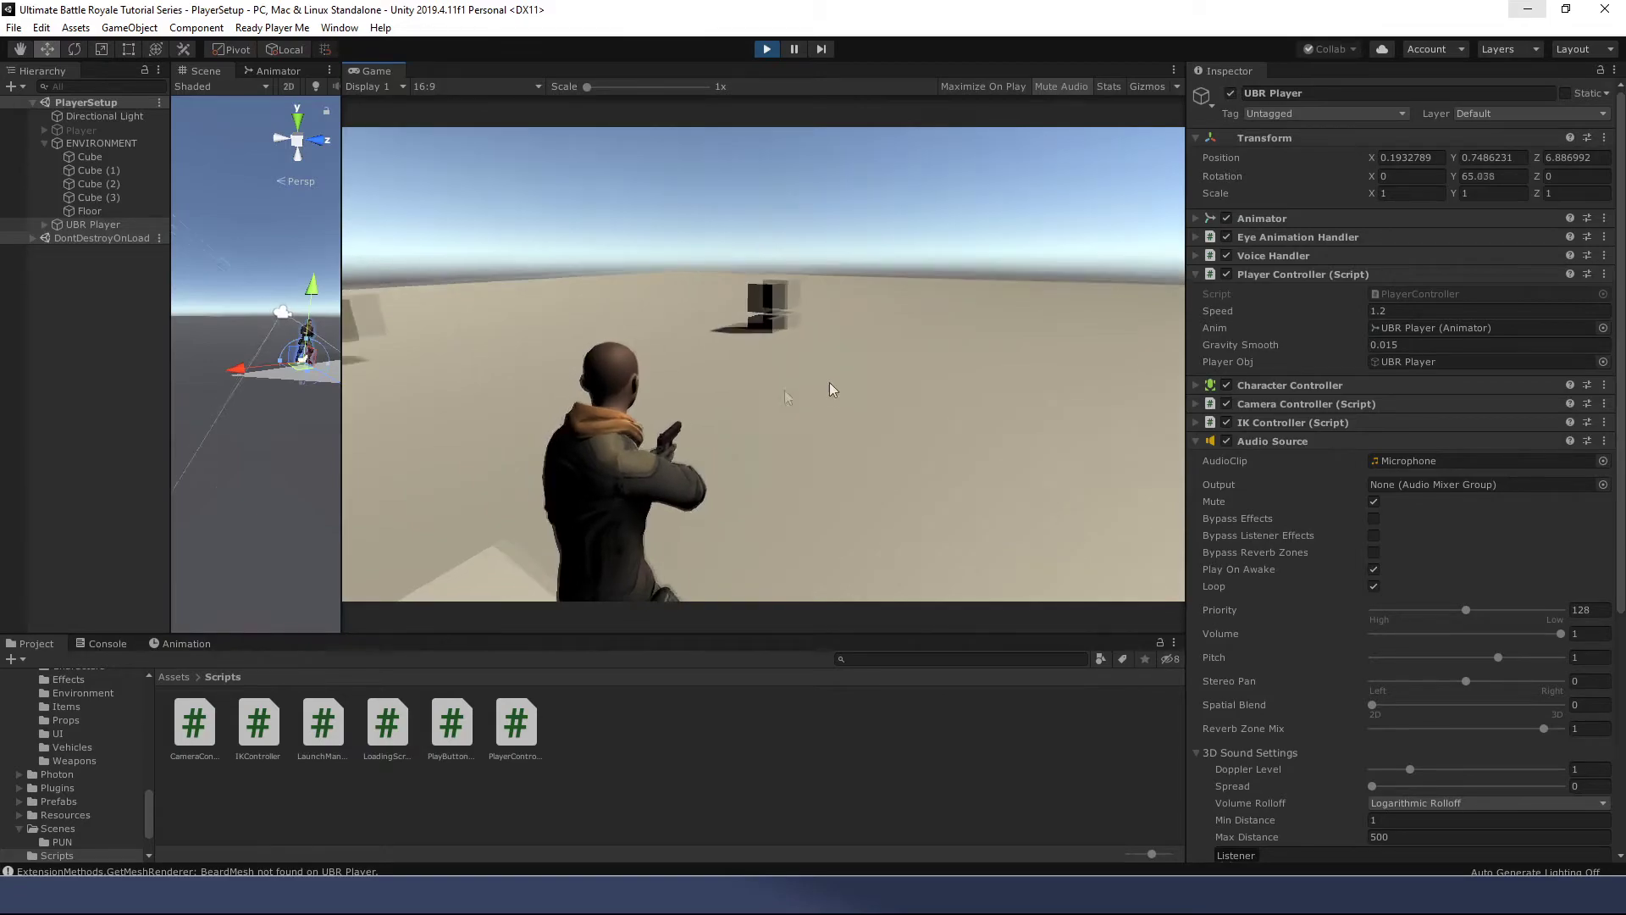
pyautogui.press('s')
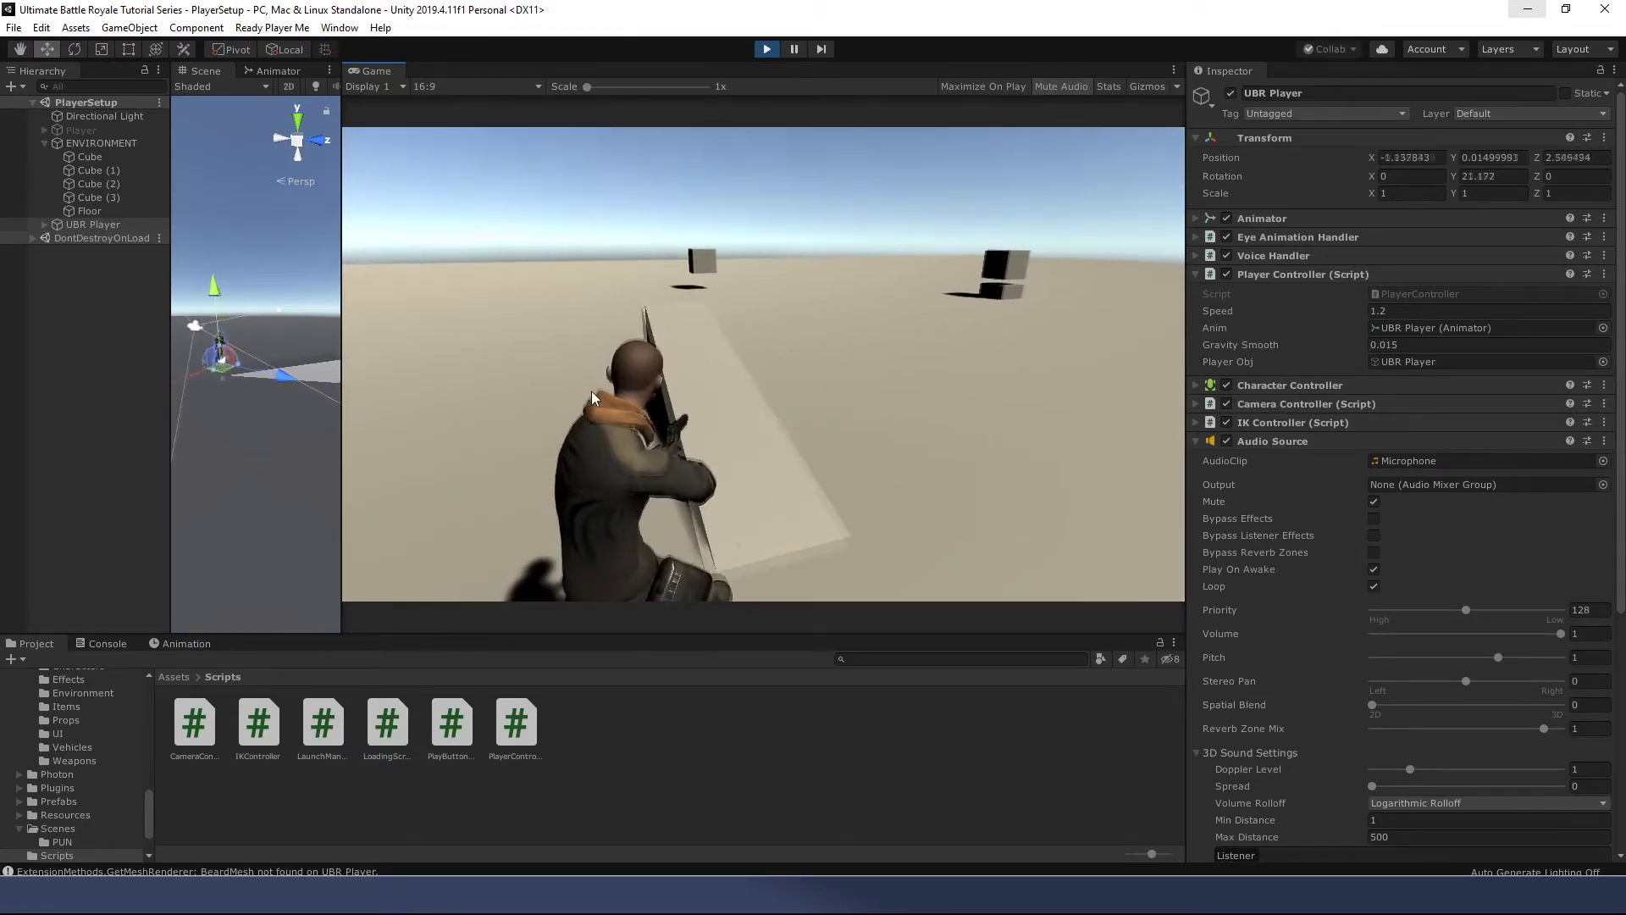
pyautogui.press('w')
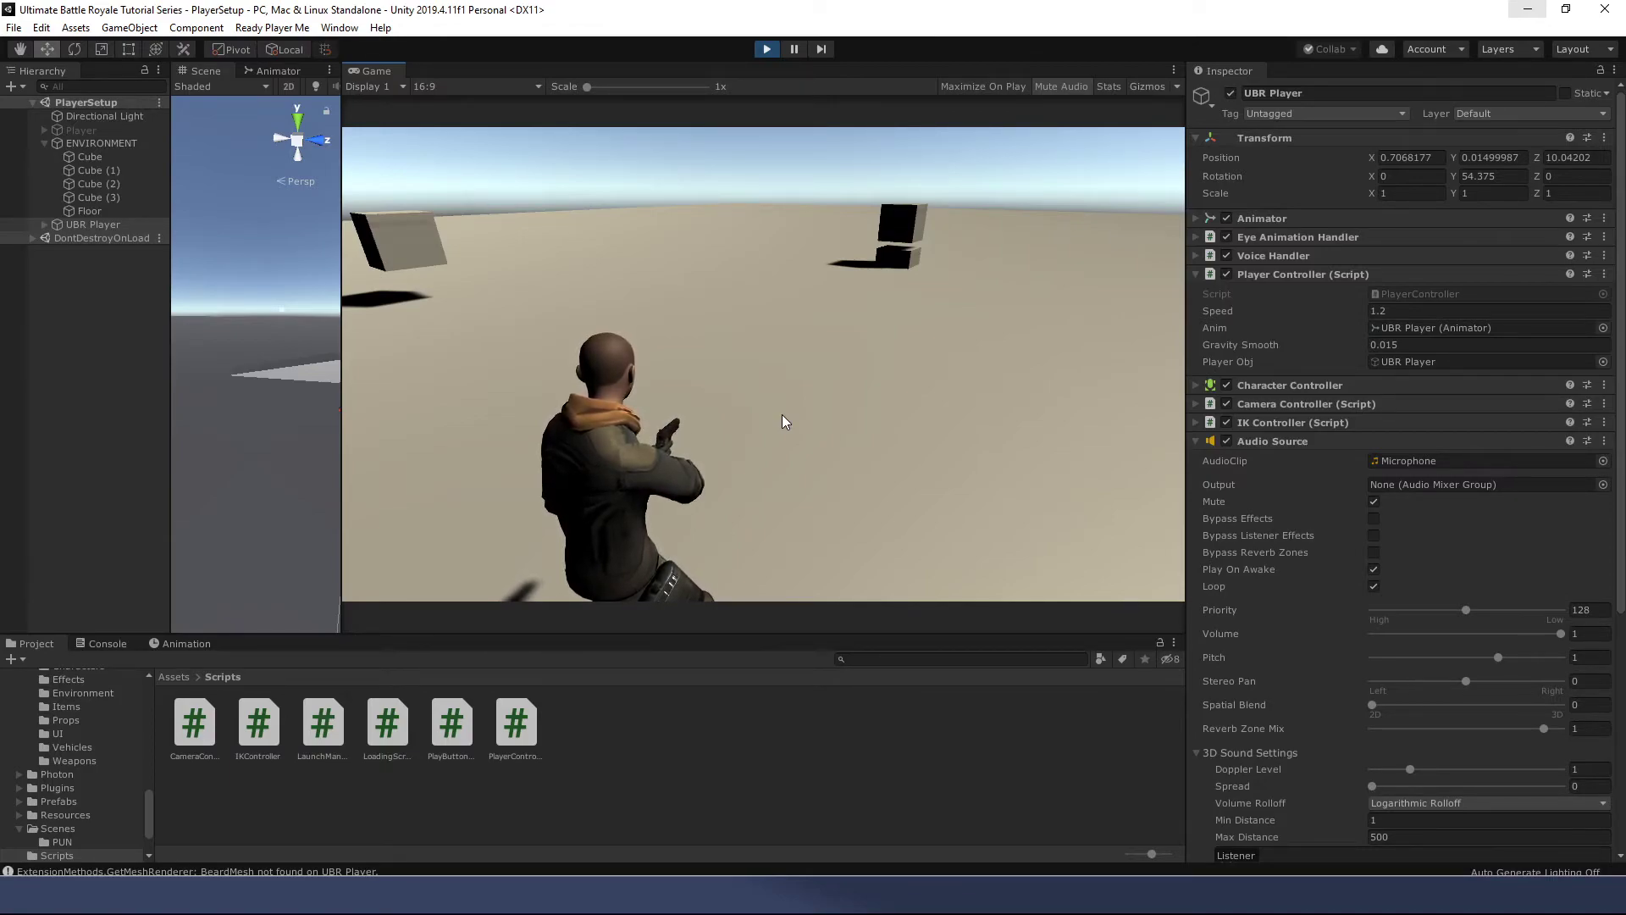
# Step: Take UBR Player around the ramp, across the floor to a distant cube and back, to test movement over open ground
pyautogui.press('s')
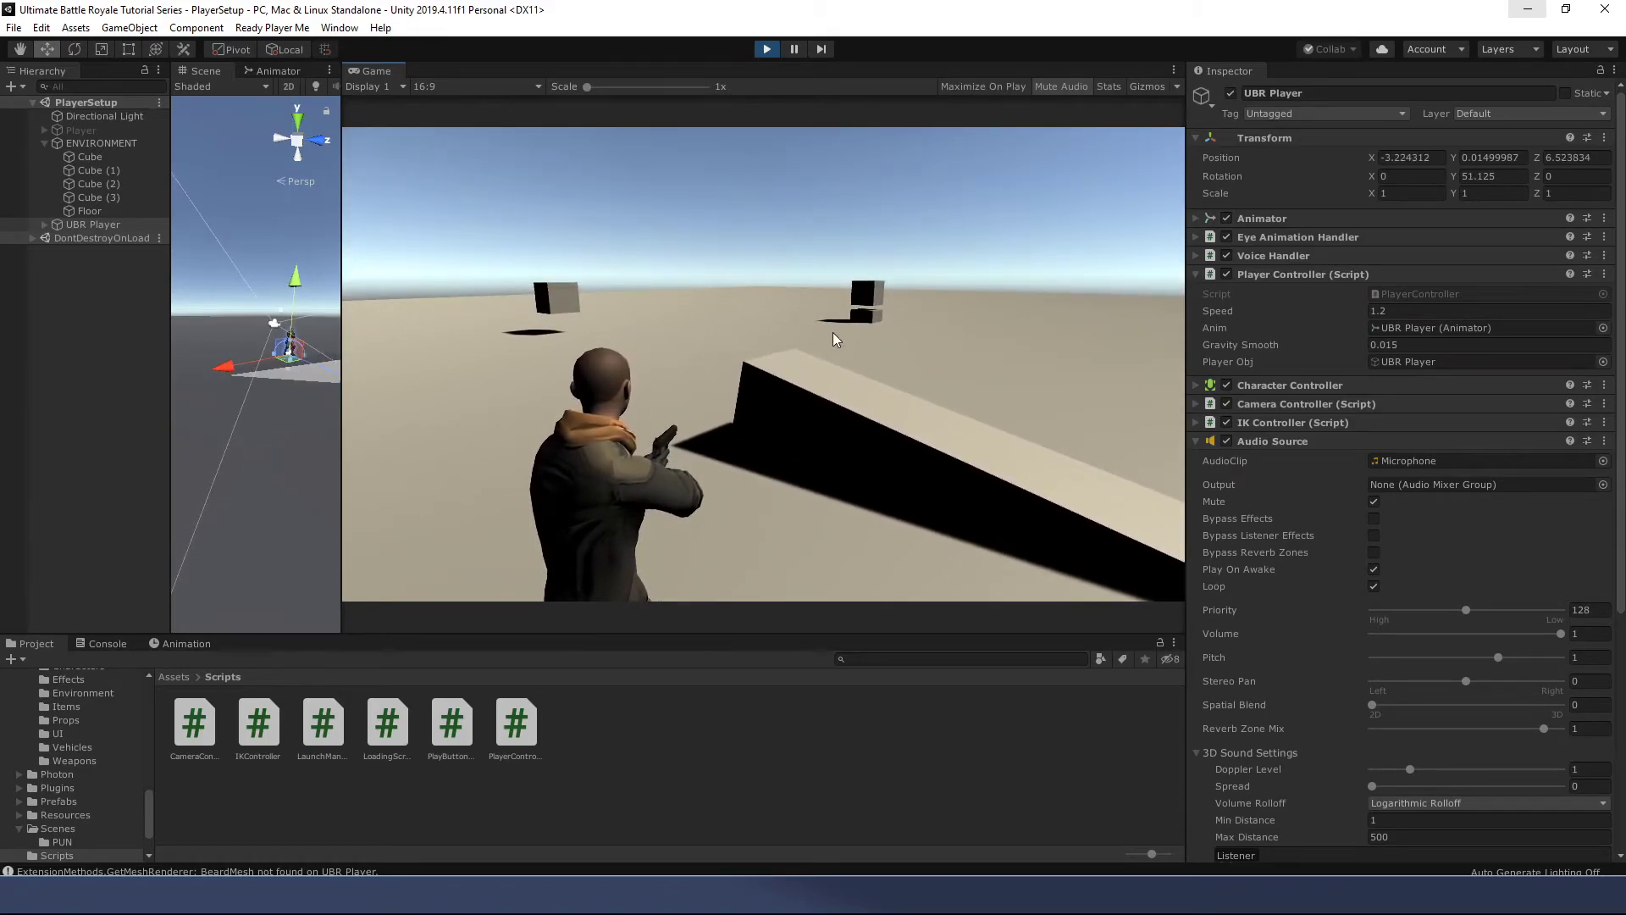
pyautogui.press('d')
pyautogui.press('w')
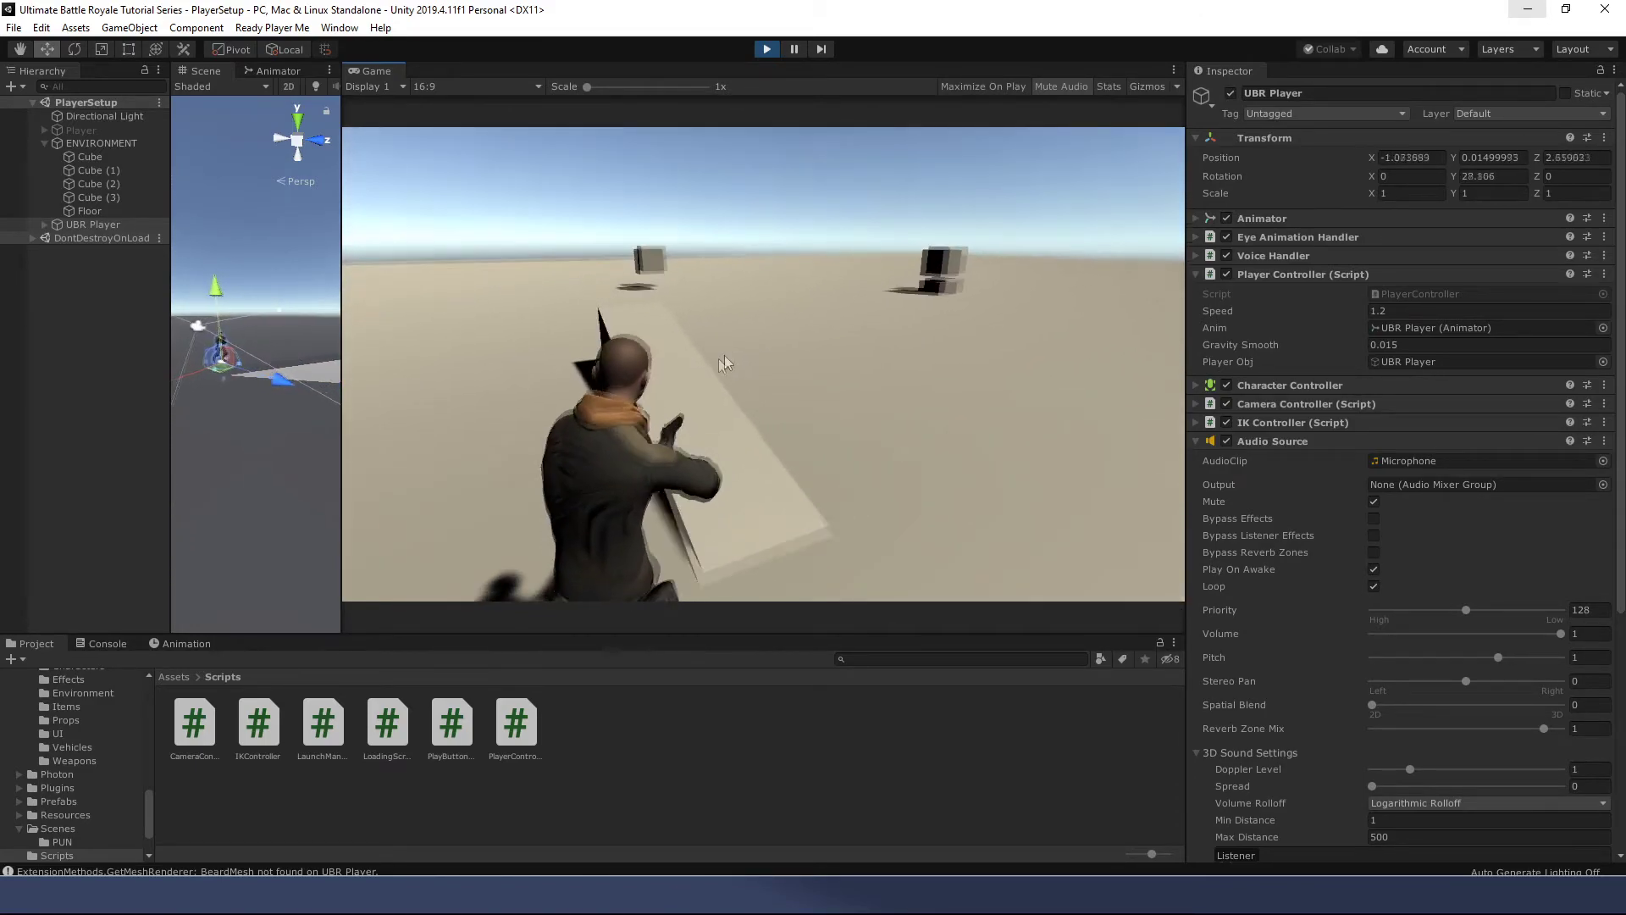
pyautogui.press('w')
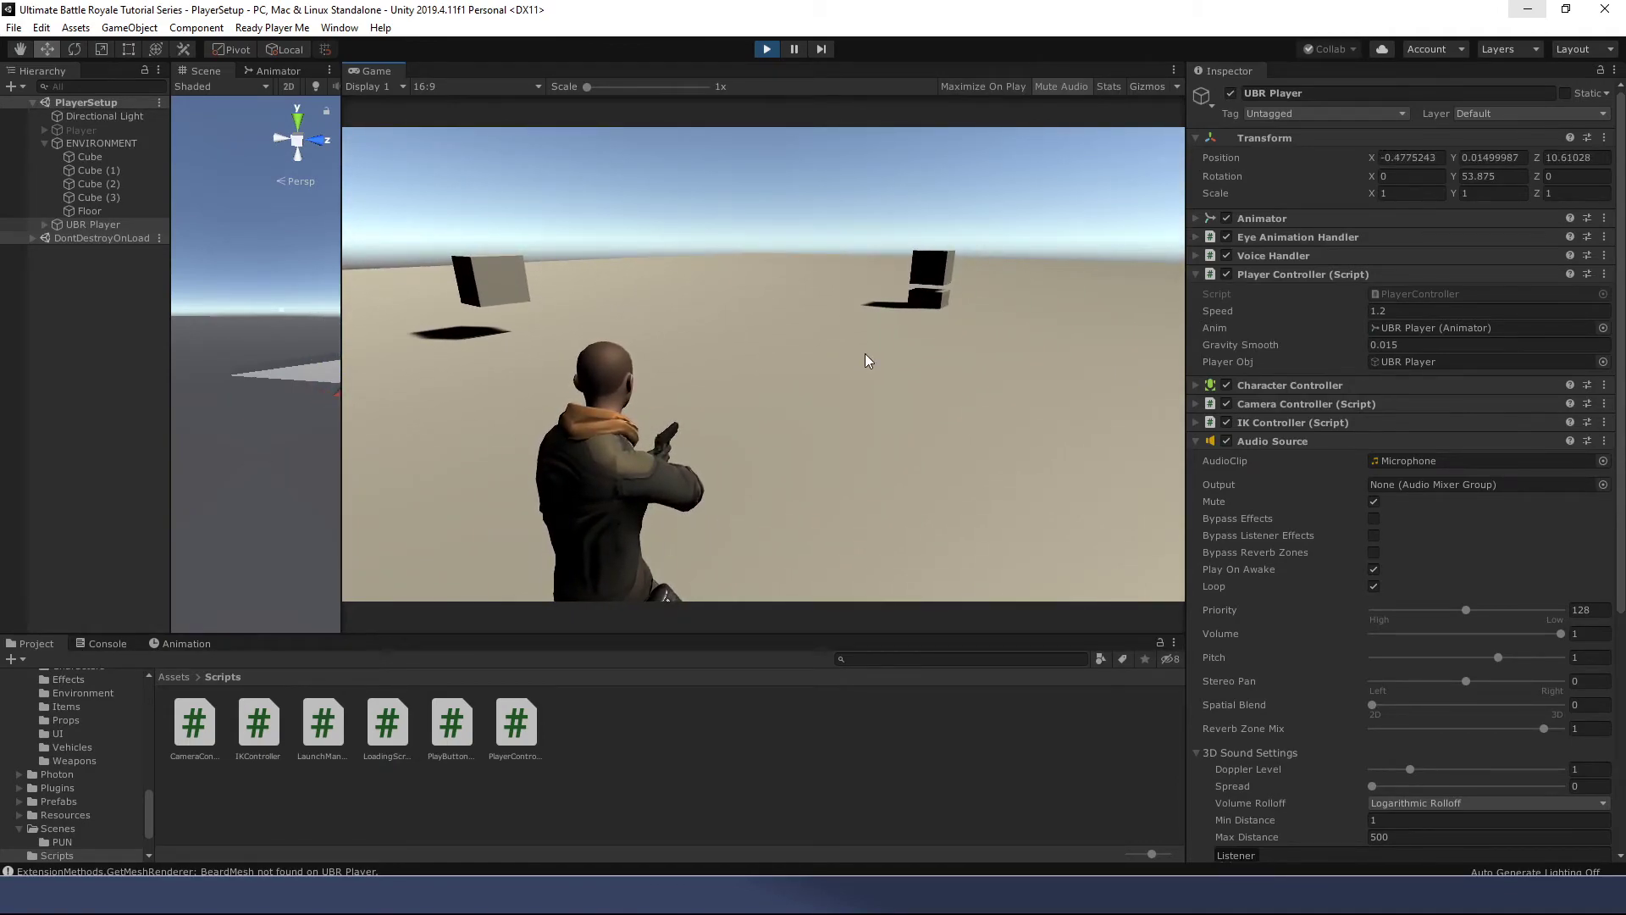
pyautogui.press('w')
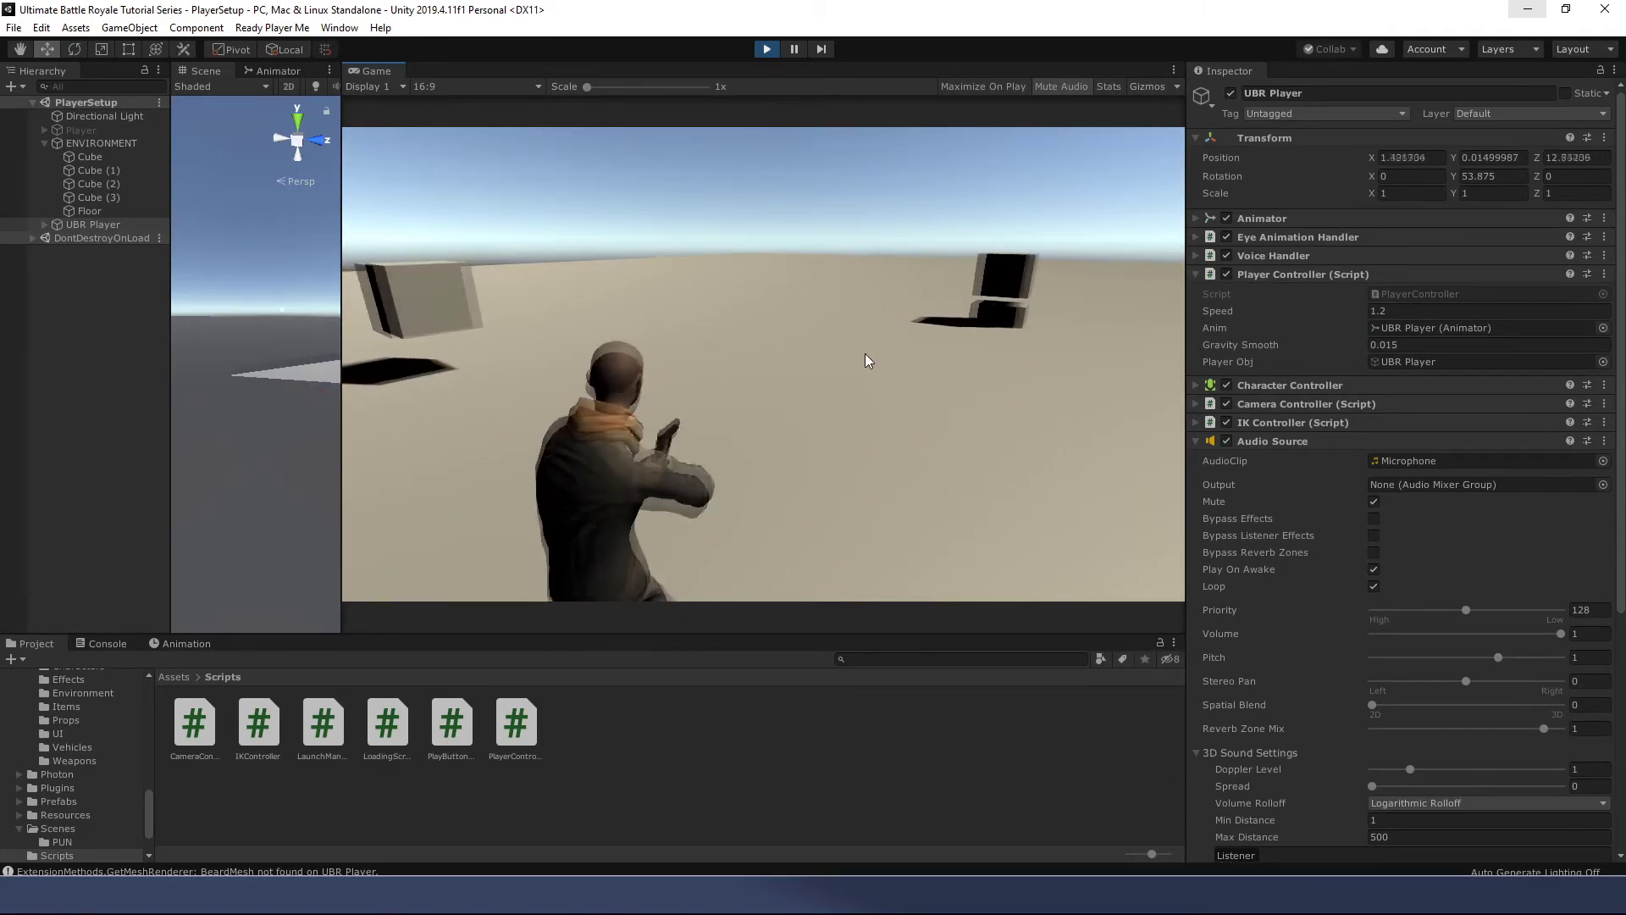
pyautogui.press('s')
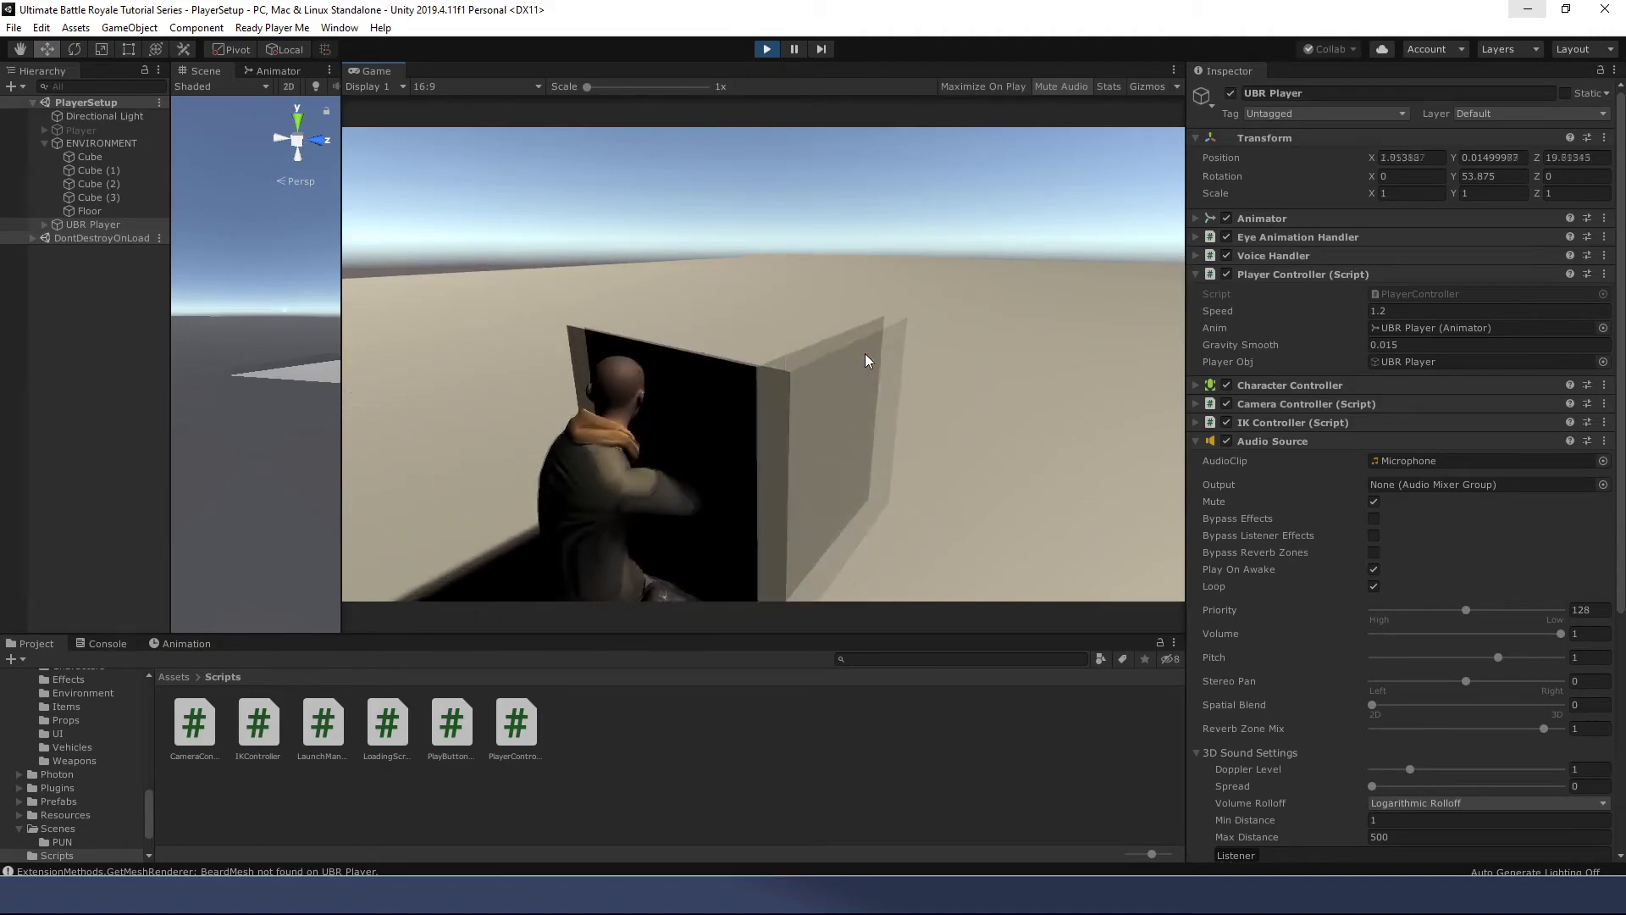
pyautogui.press('s')
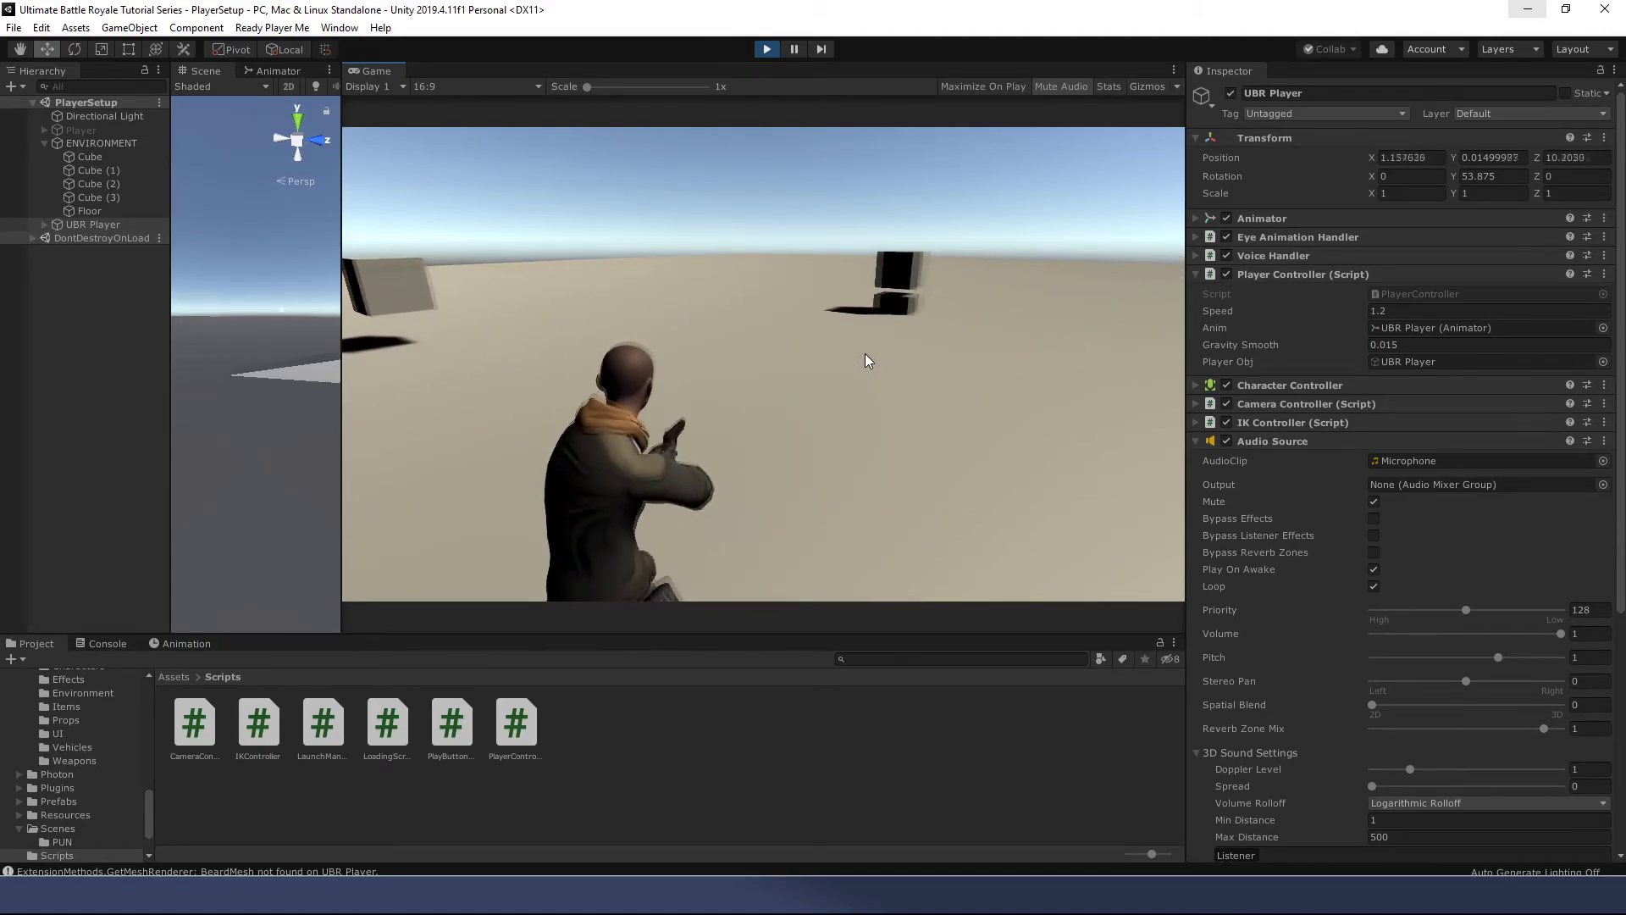
# Step: Walk UBR Player up the ramp once more, and move it back and forth on the floor beside the high end
pyautogui.press('s')
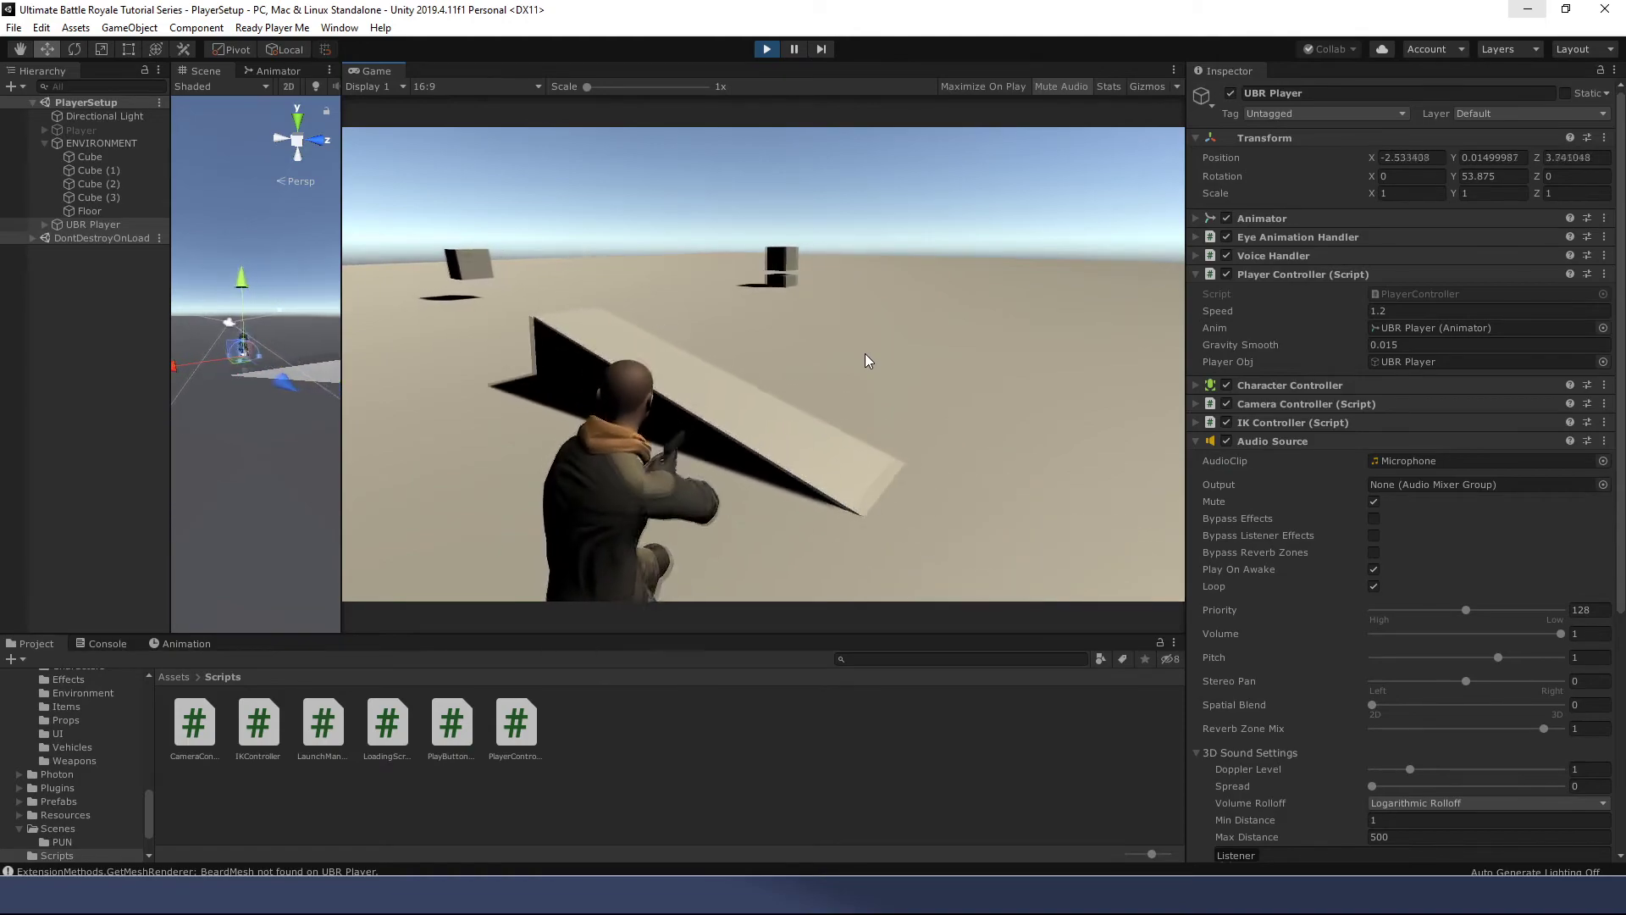
pyautogui.press('w')
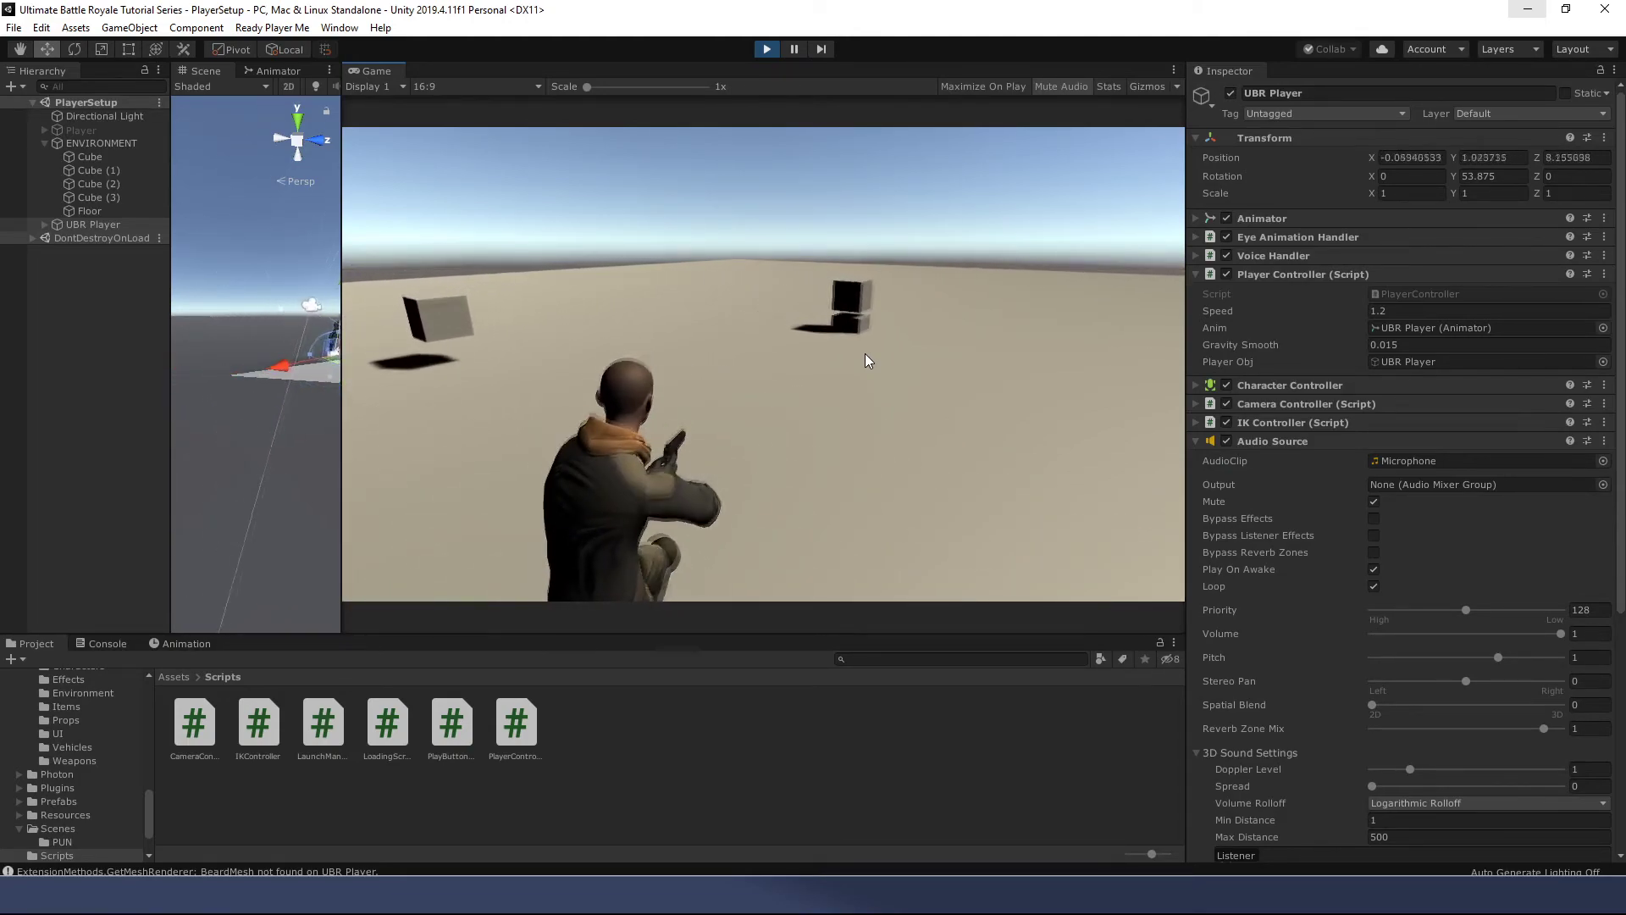
pyautogui.press('s')
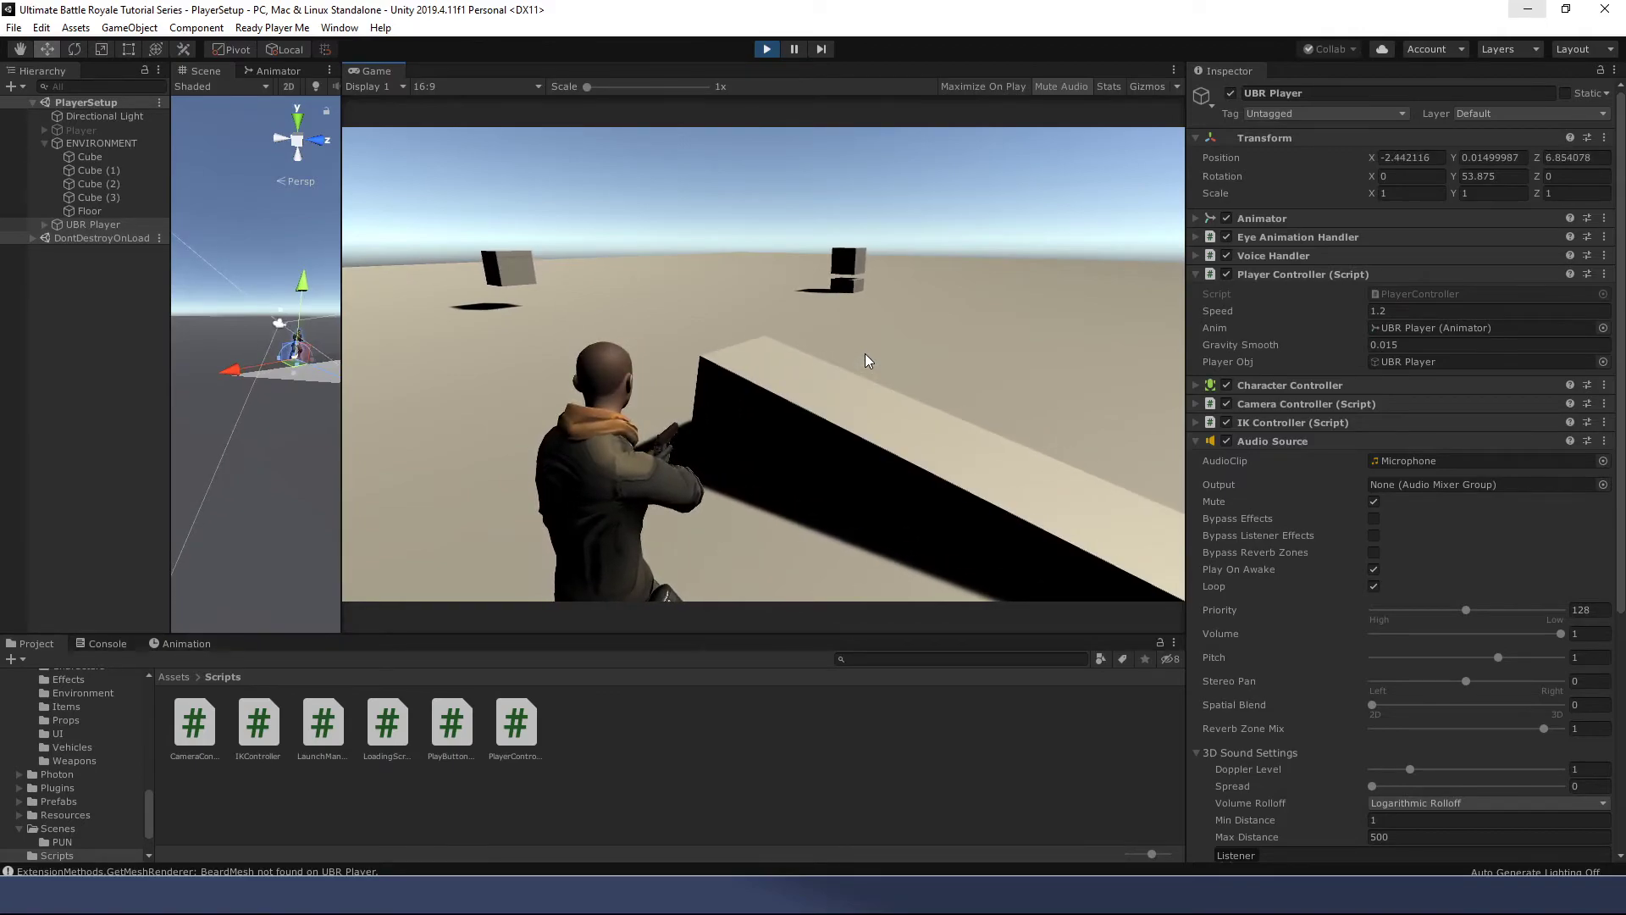
pyautogui.press('w')
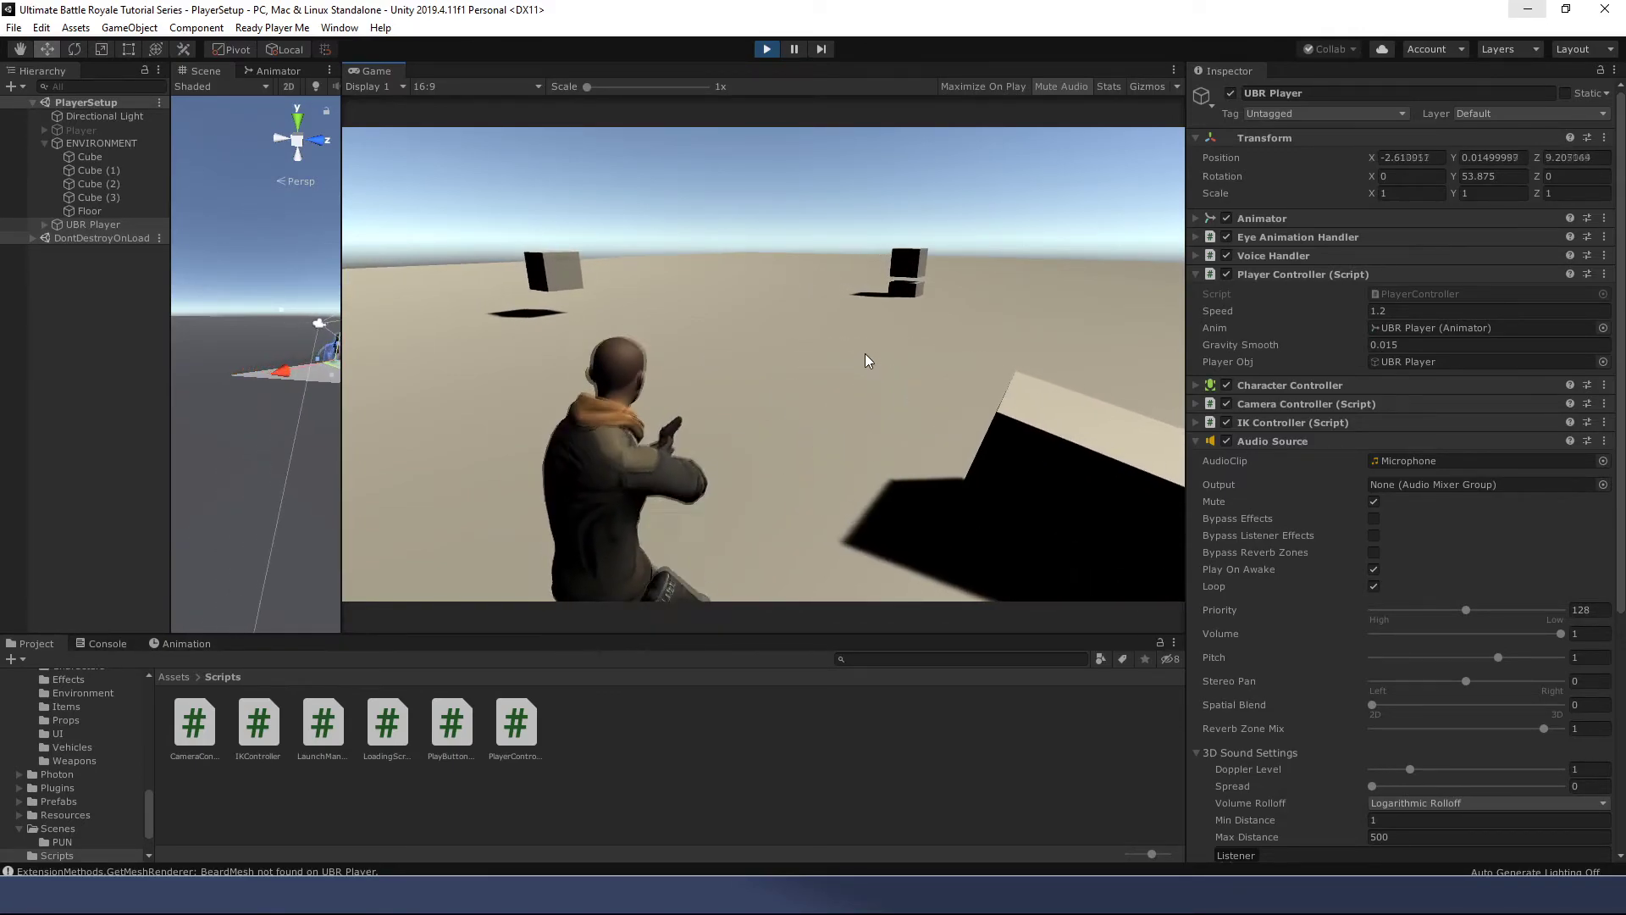
pyautogui.press('w')
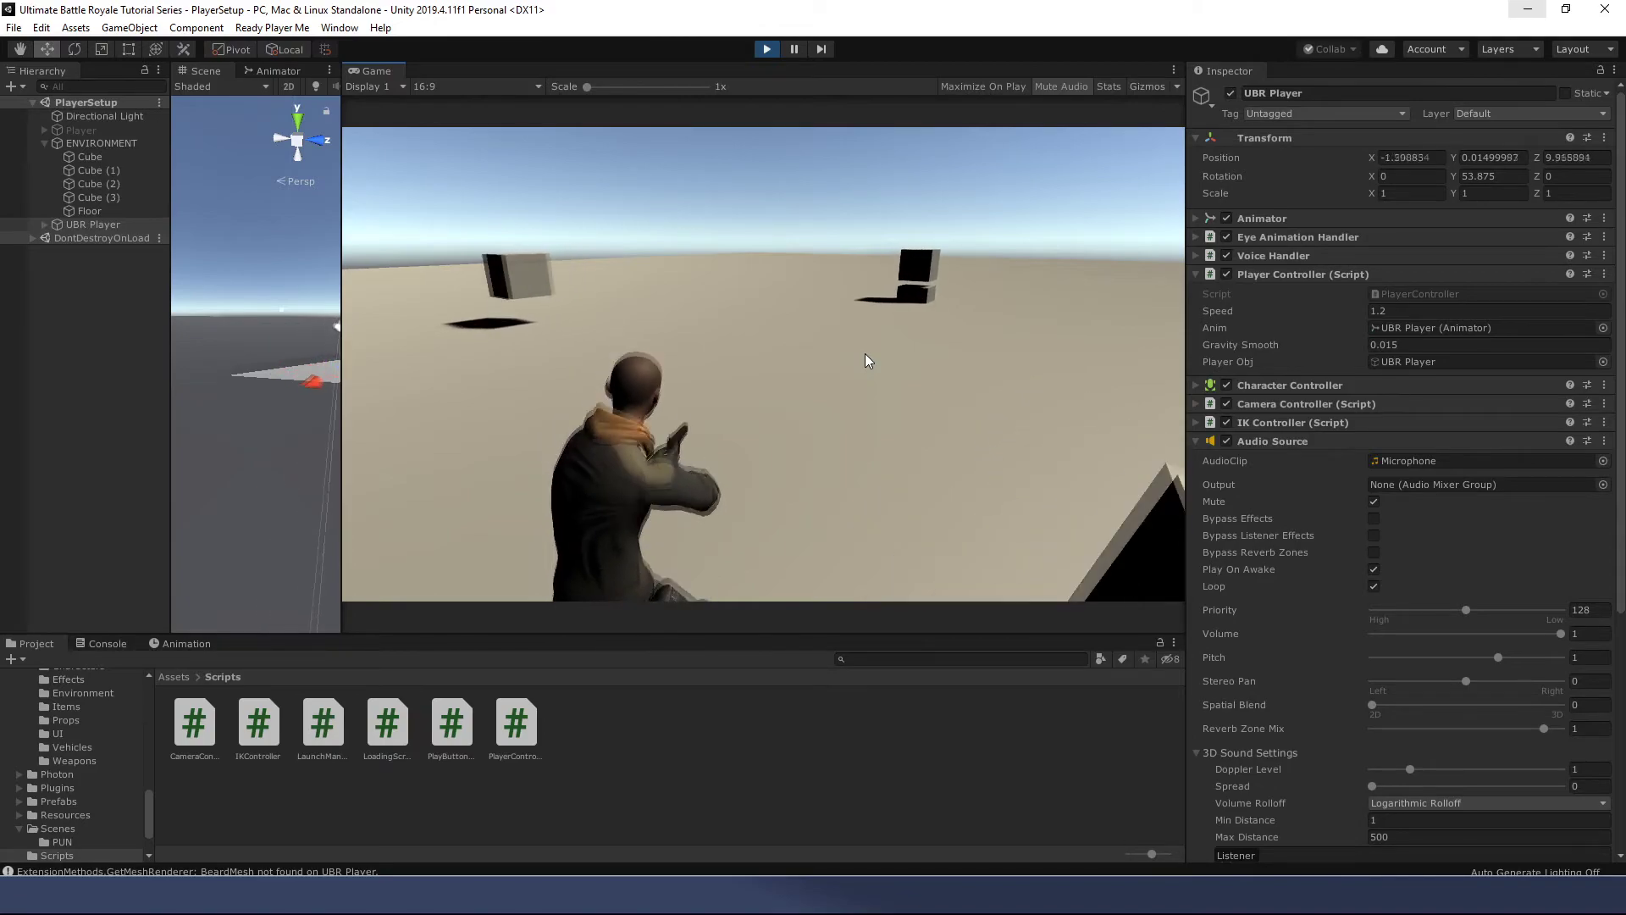
pyautogui.press('s')
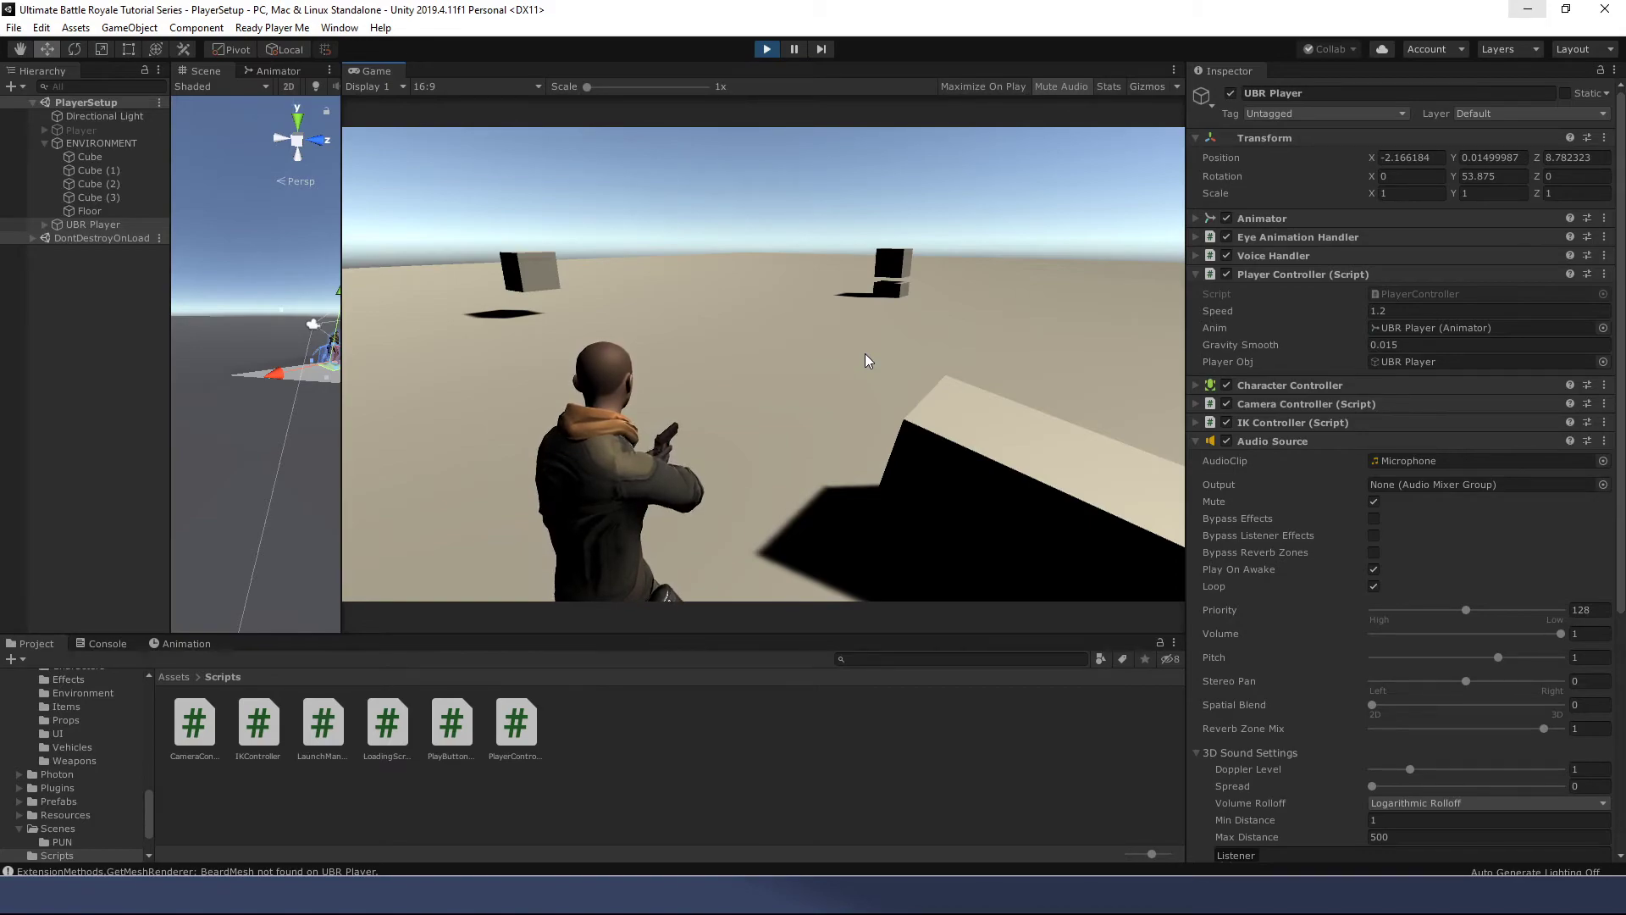
pyautogui.moveTo(891, 298)
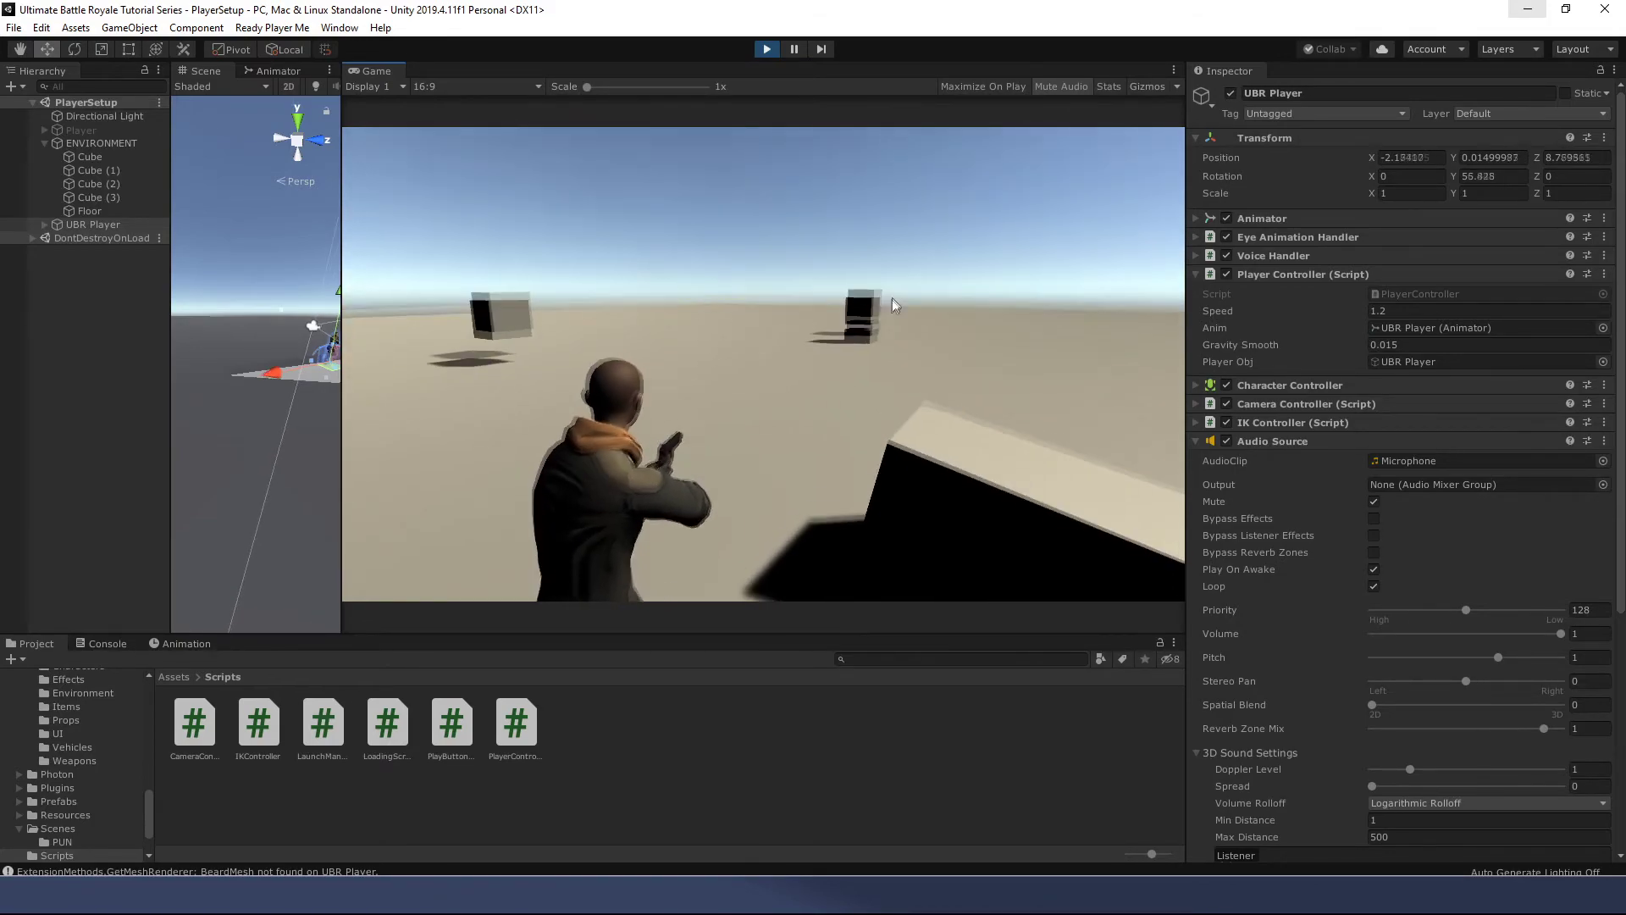
# Step: Run UBR Player backward and forward along the ramp's side and past its high end, turning to aim in different directions
pyautogui.press('s')
pyautogui.moveTo(759, 366)
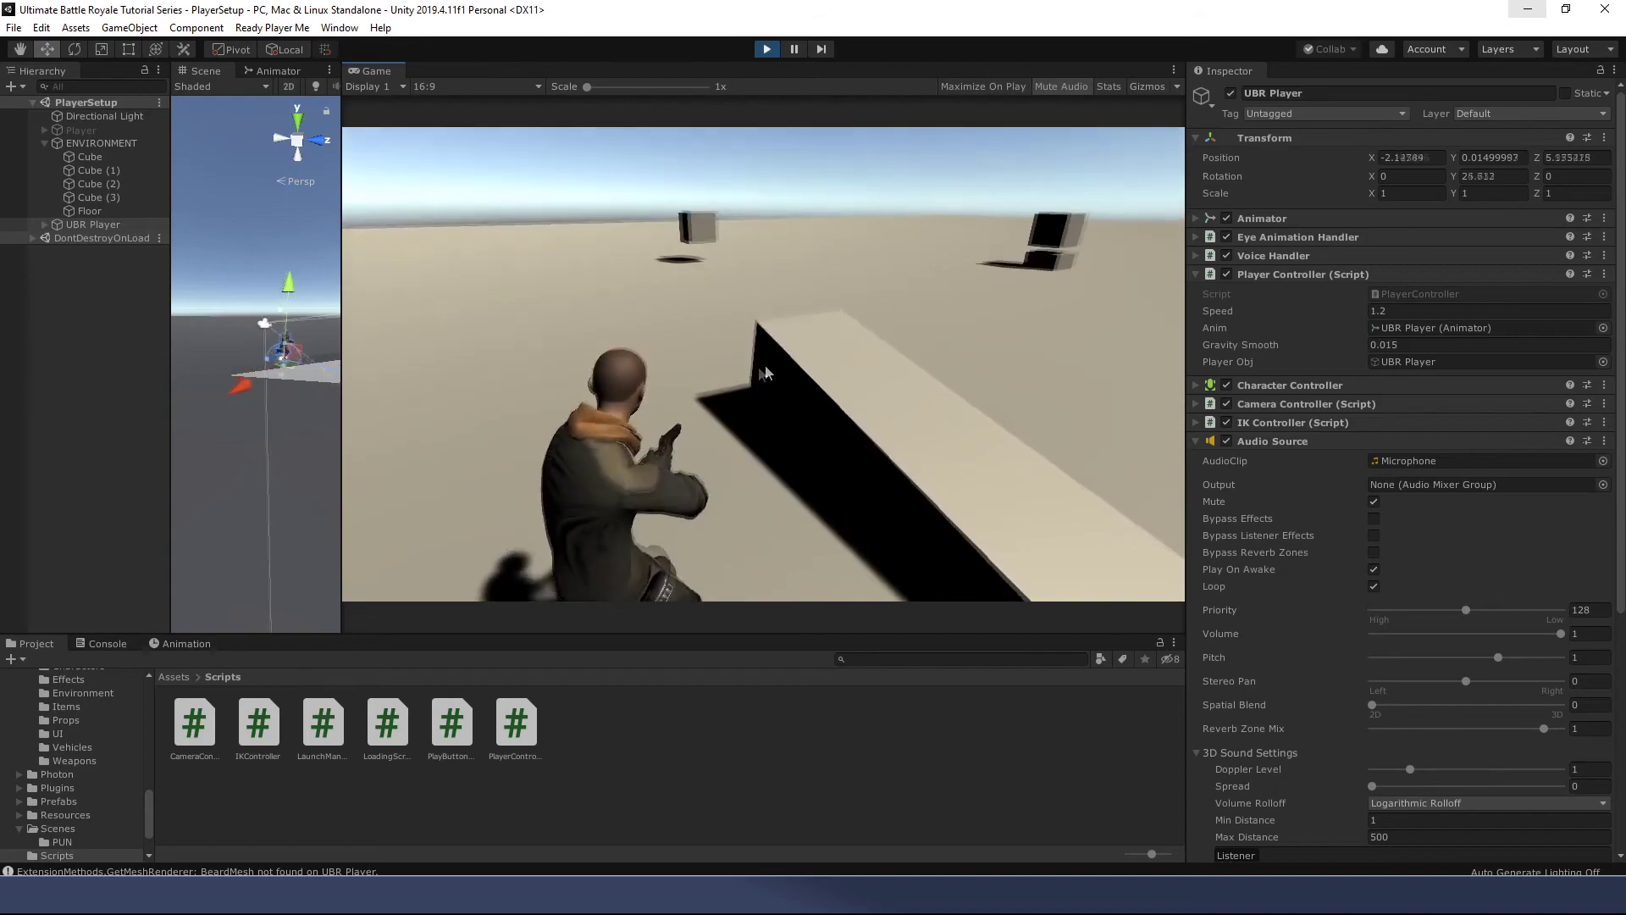
pyautogui.press('w')
pyautogui.moveTo(856, 337)
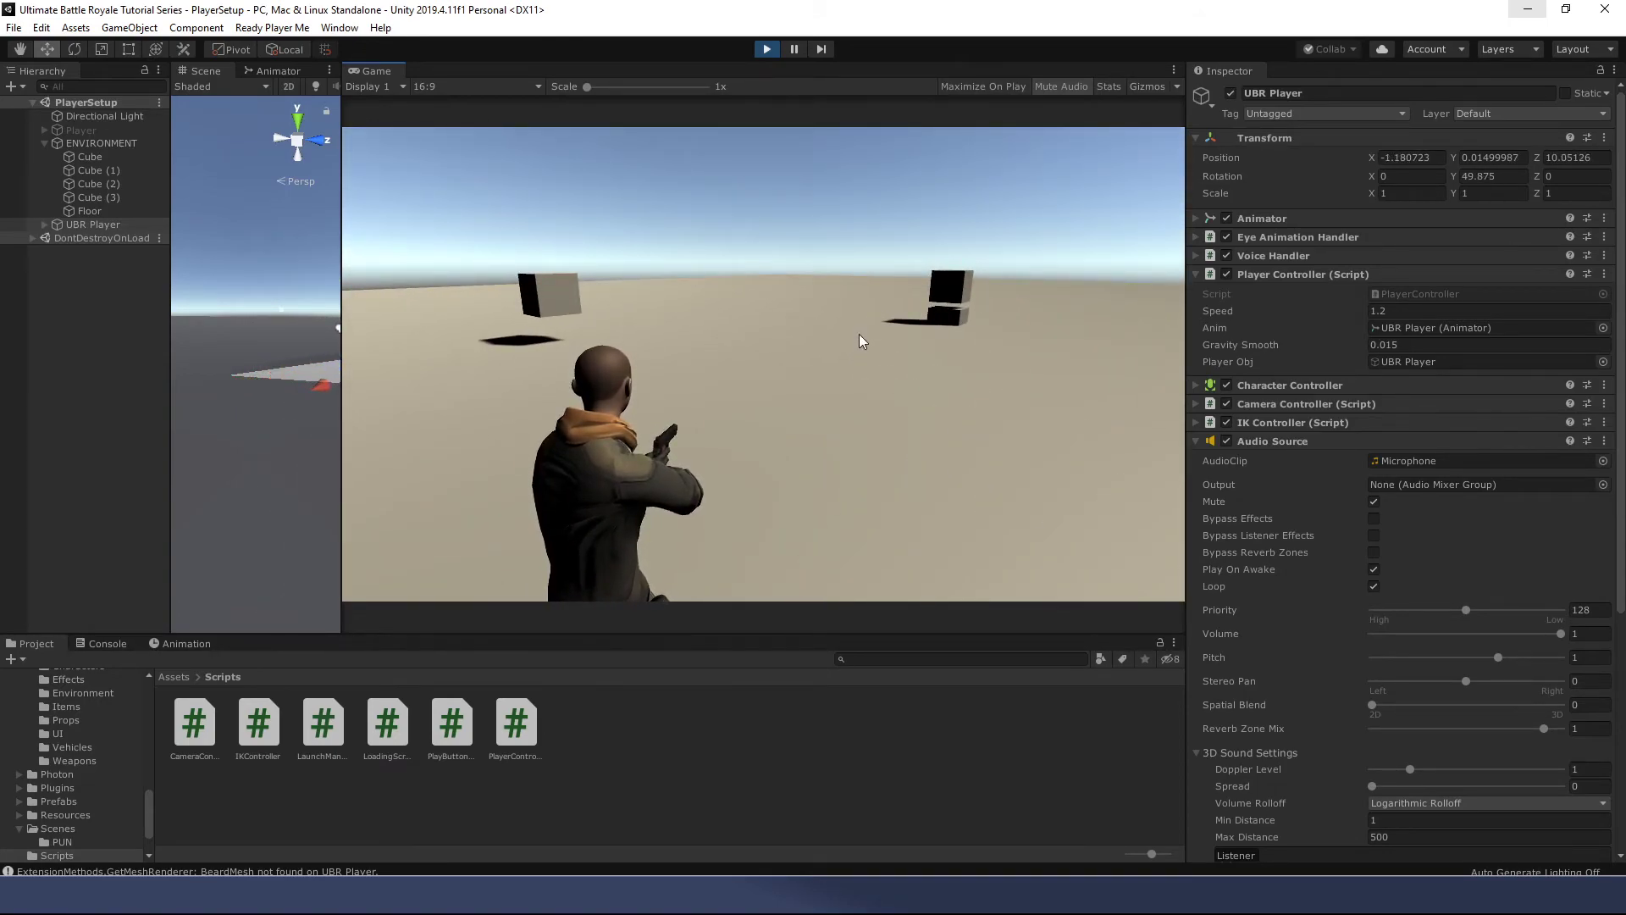
pyautogui.press('s')
pyautogui.moveTo(956, 384)
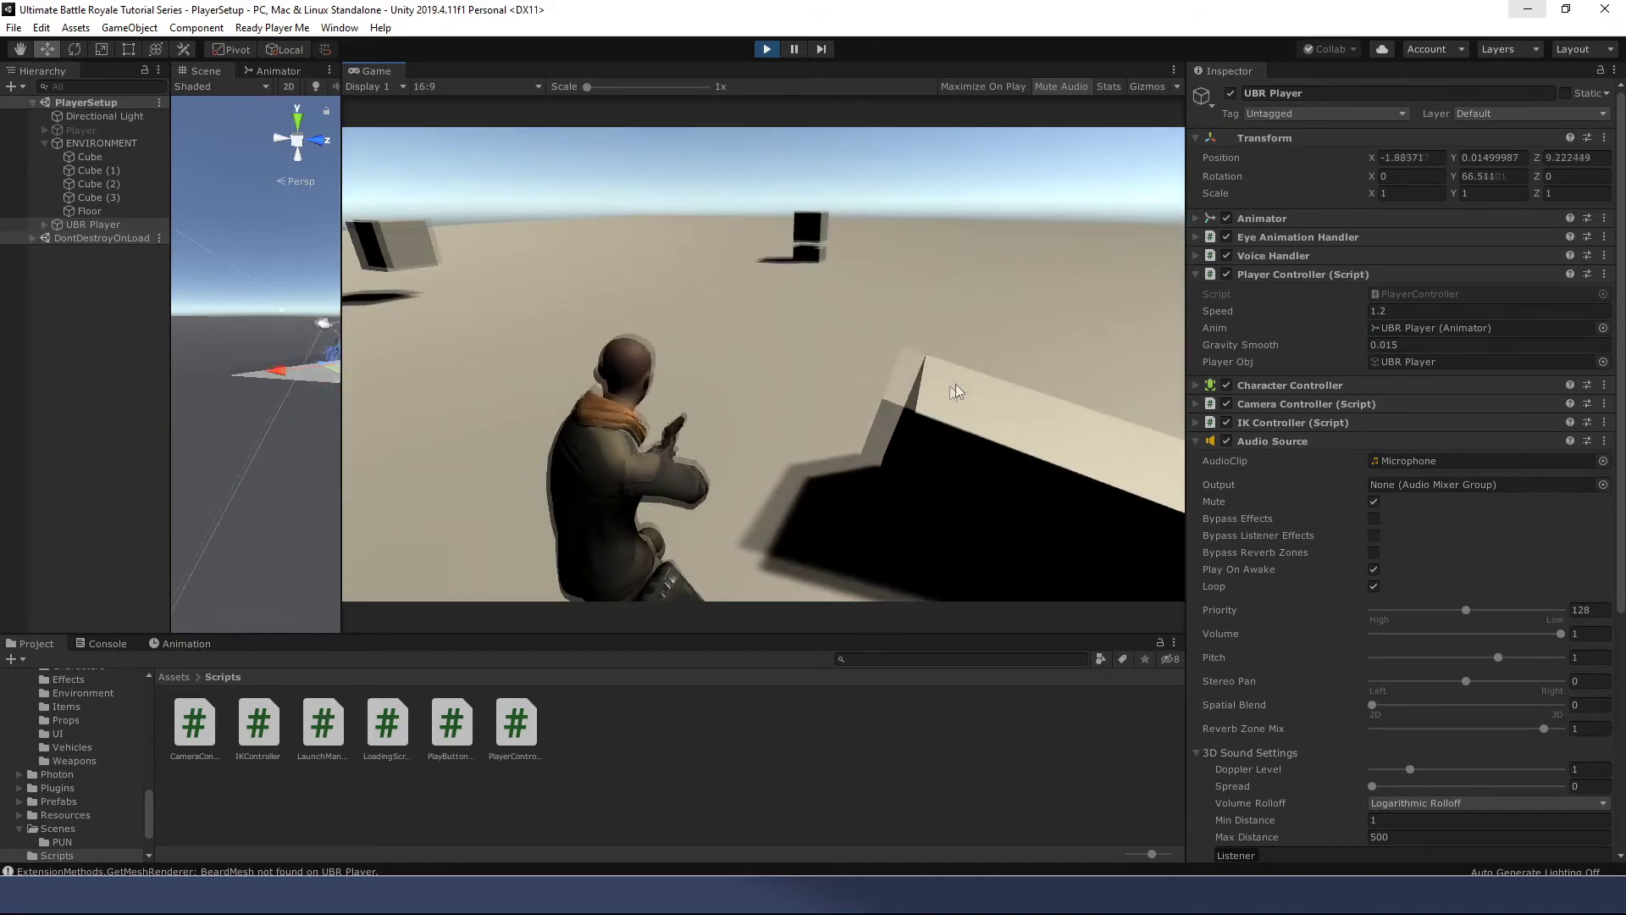
pyautogui.press('s')
pyautogui.press('w')
pyautogui.press('s')
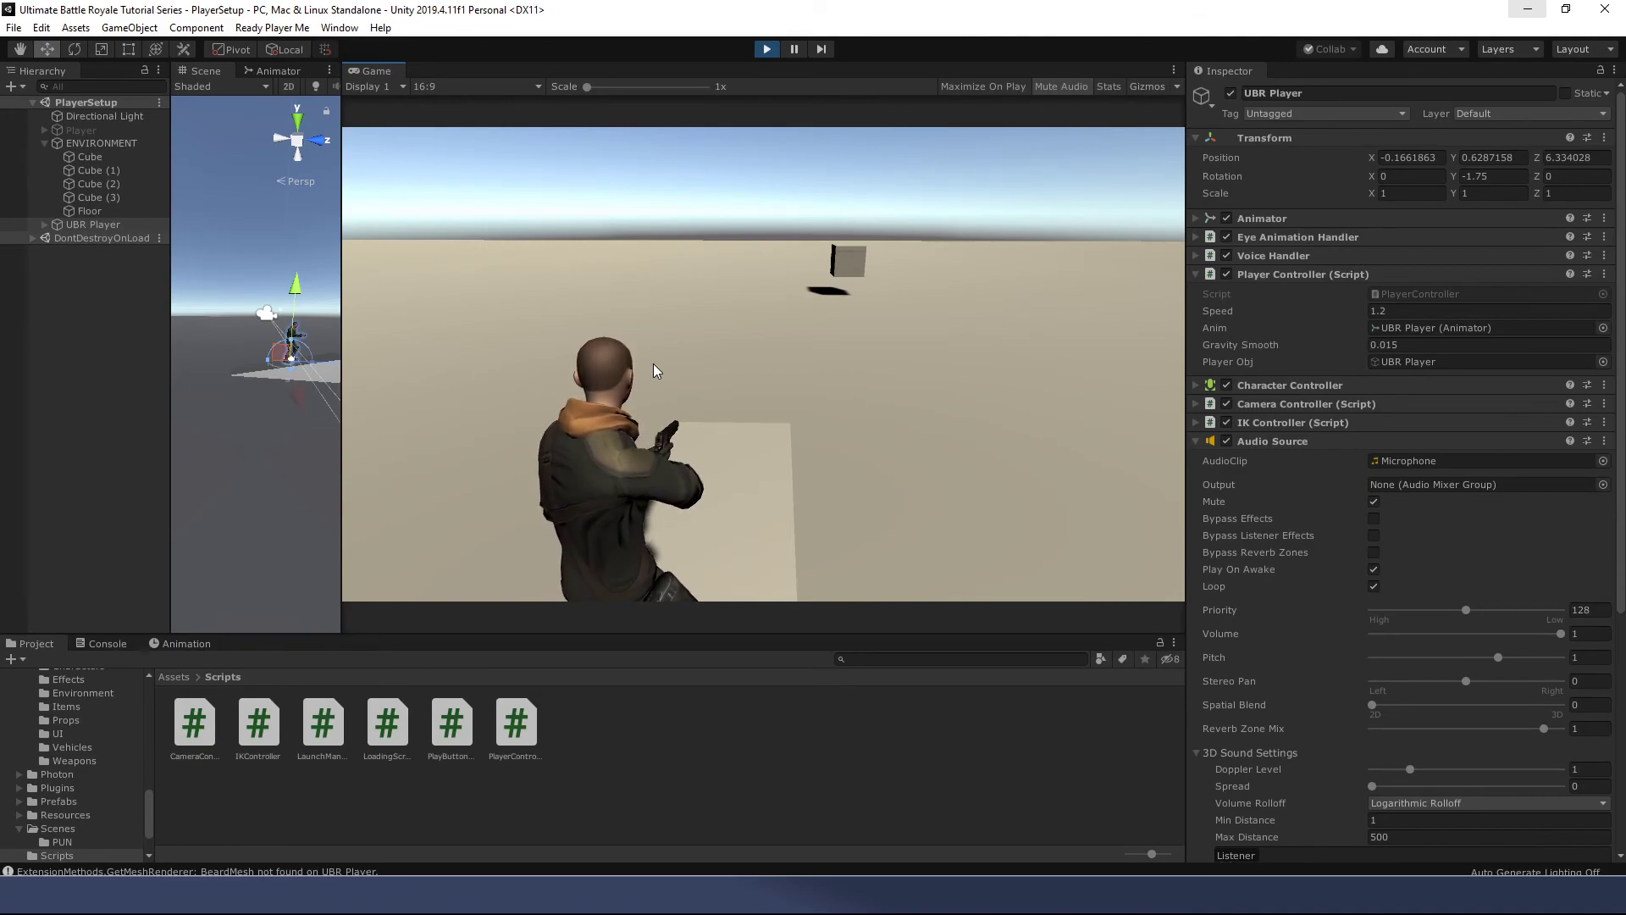
# Step: Back UBR Player down the ramp, walk it up and off the high end, and cross the floor to the stacked cubes
pyautogui.press('s')
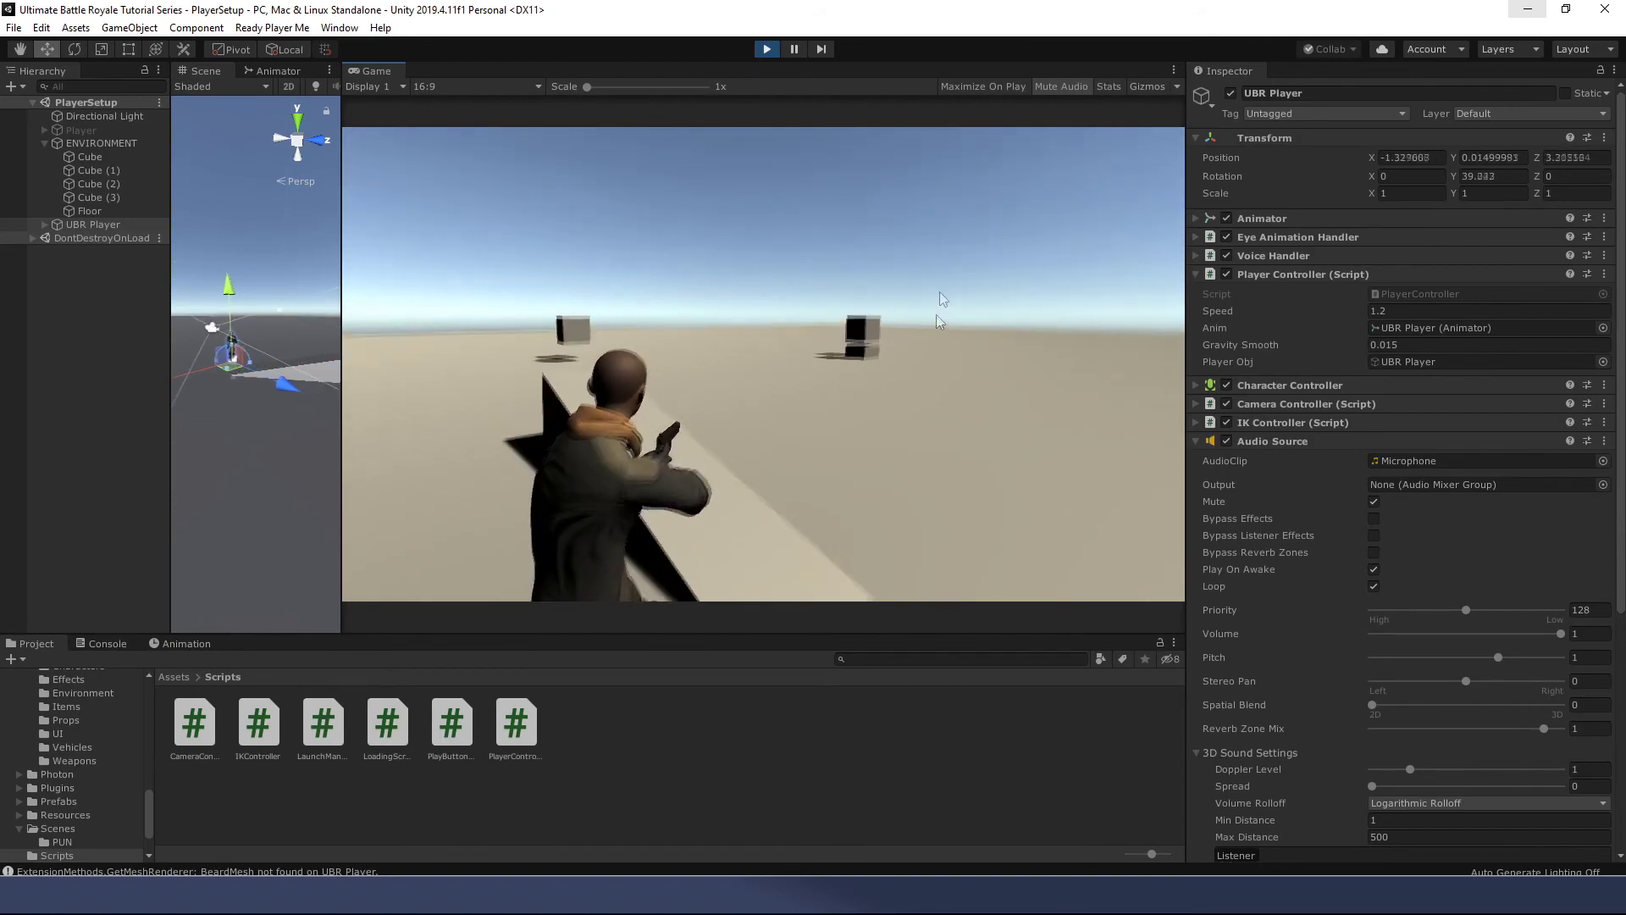
pyautogui.press('w')
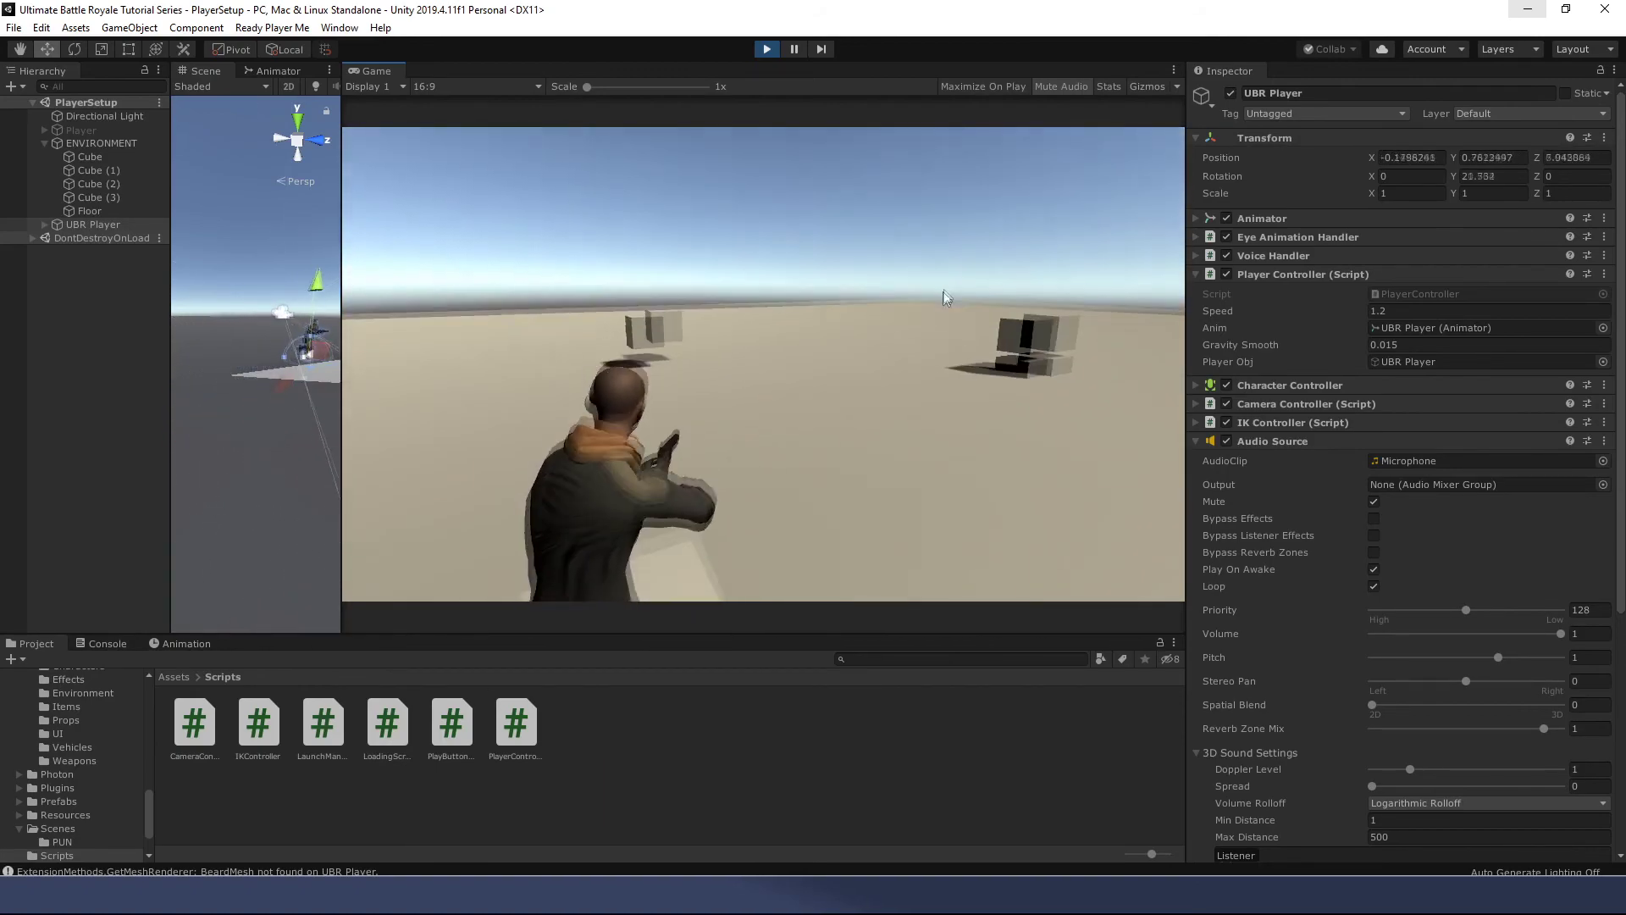
pyautogui.press('w')
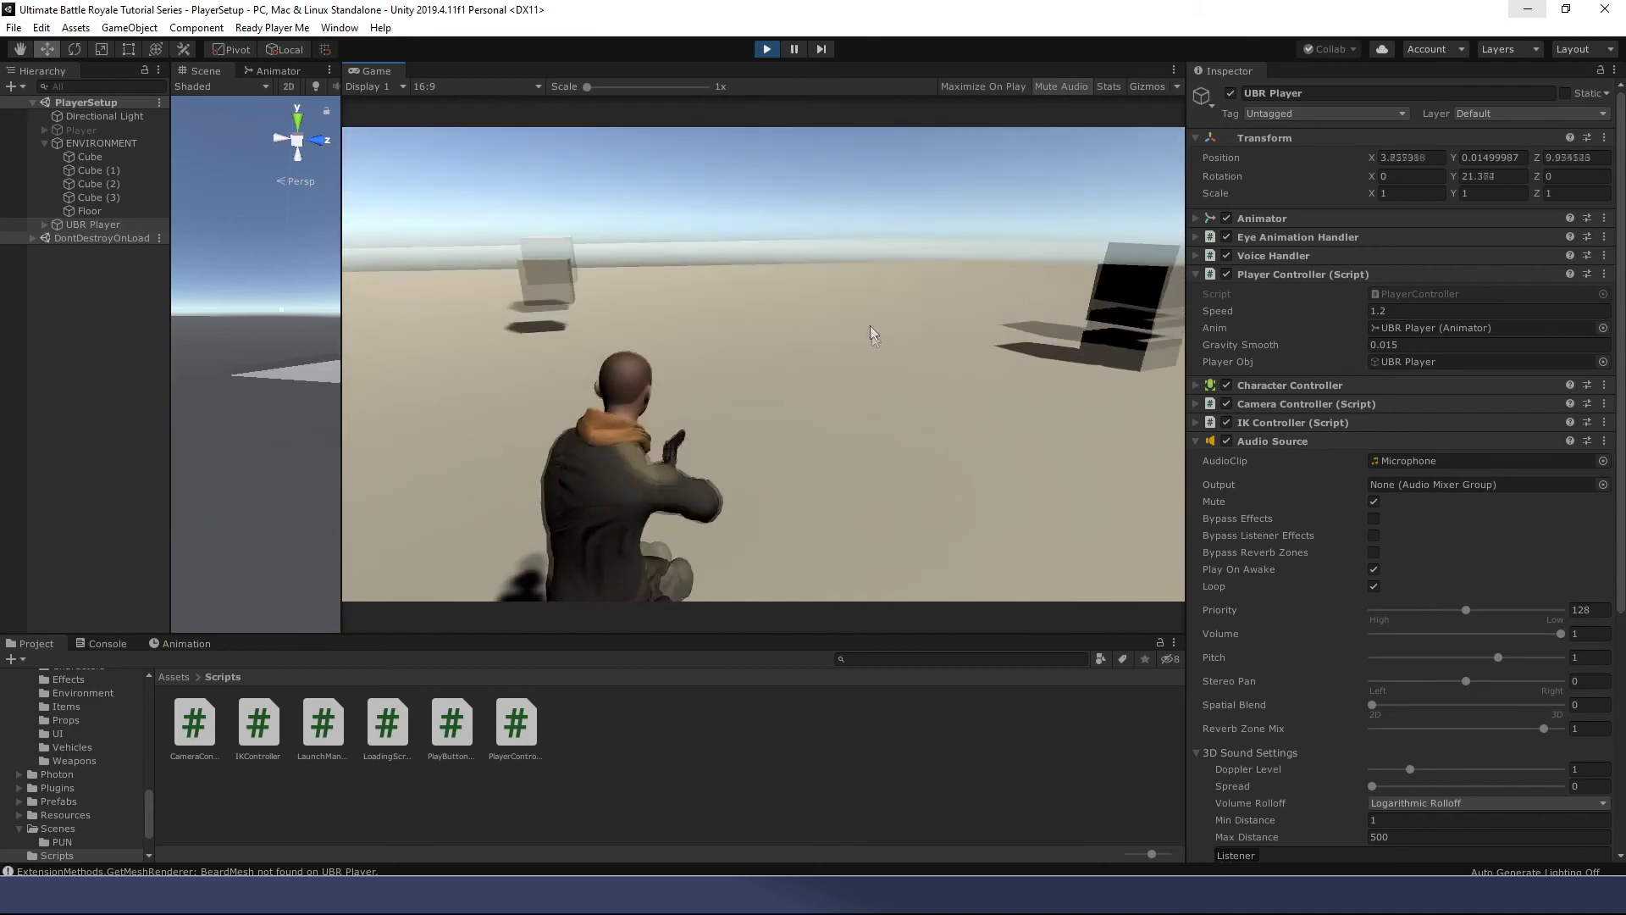
pyautogui.press('d')
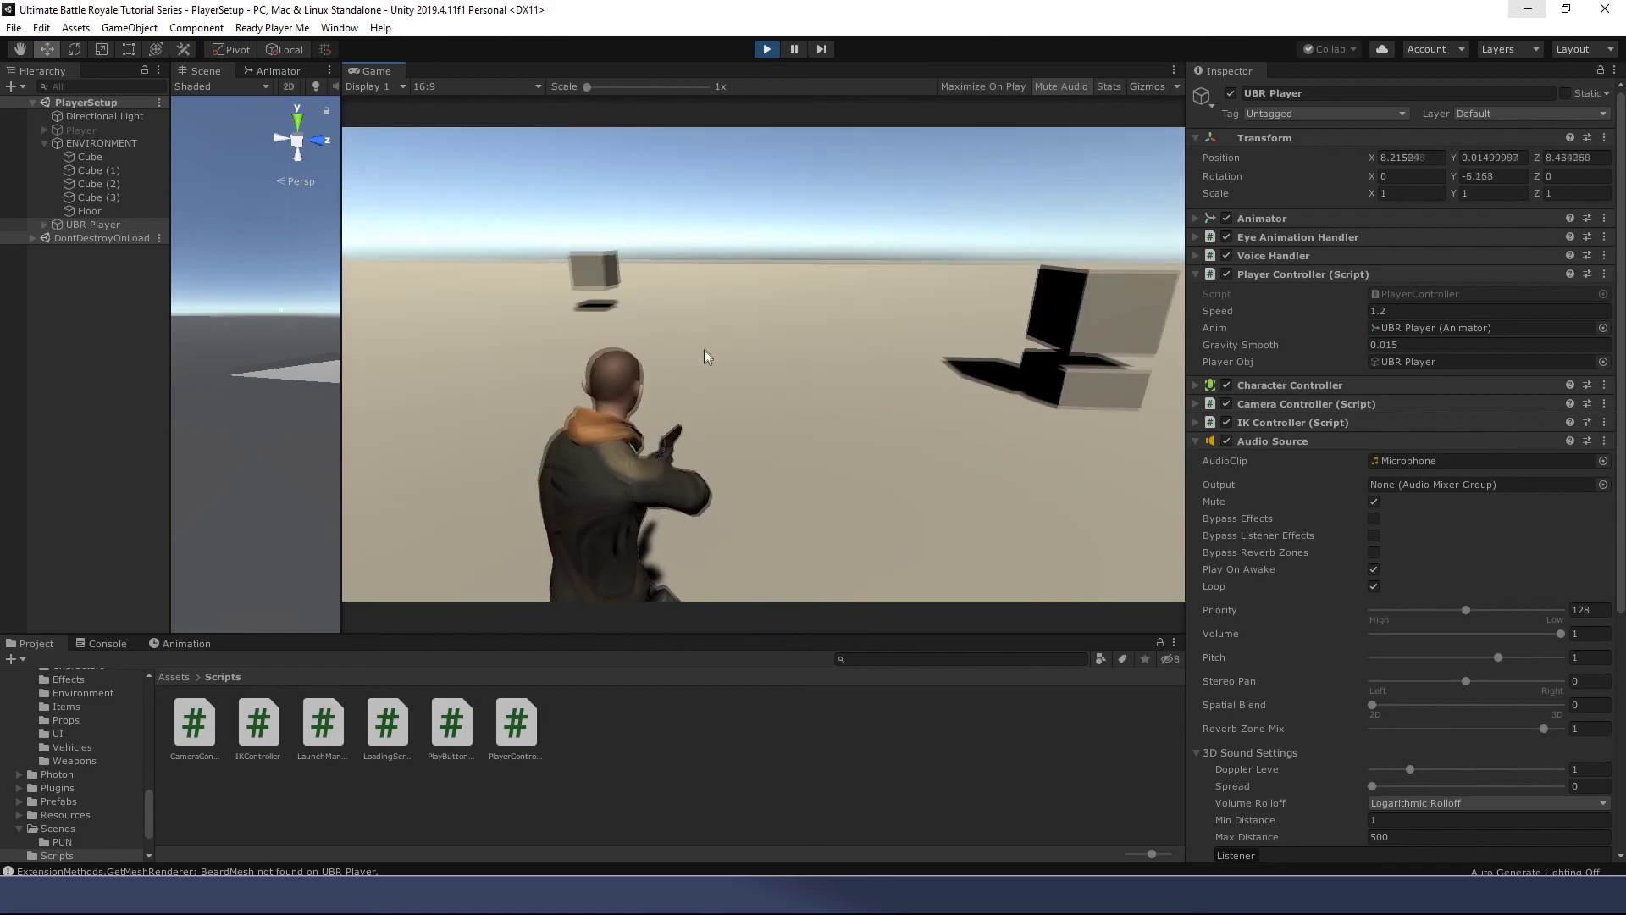
pyautogui.press('w')
pyautogui.press('s')
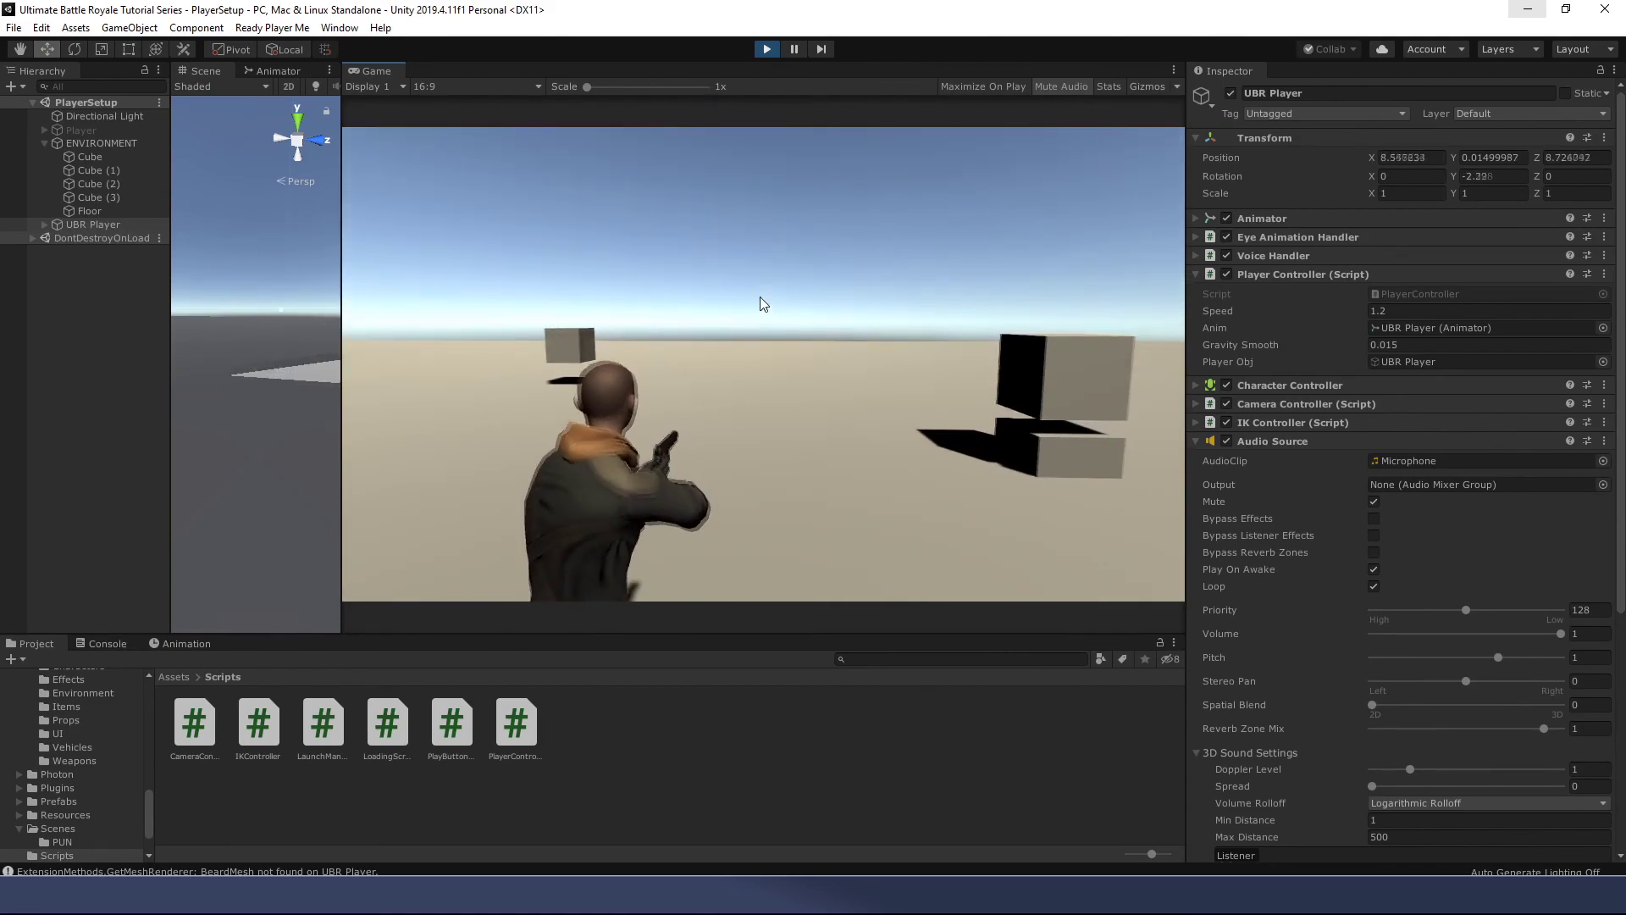